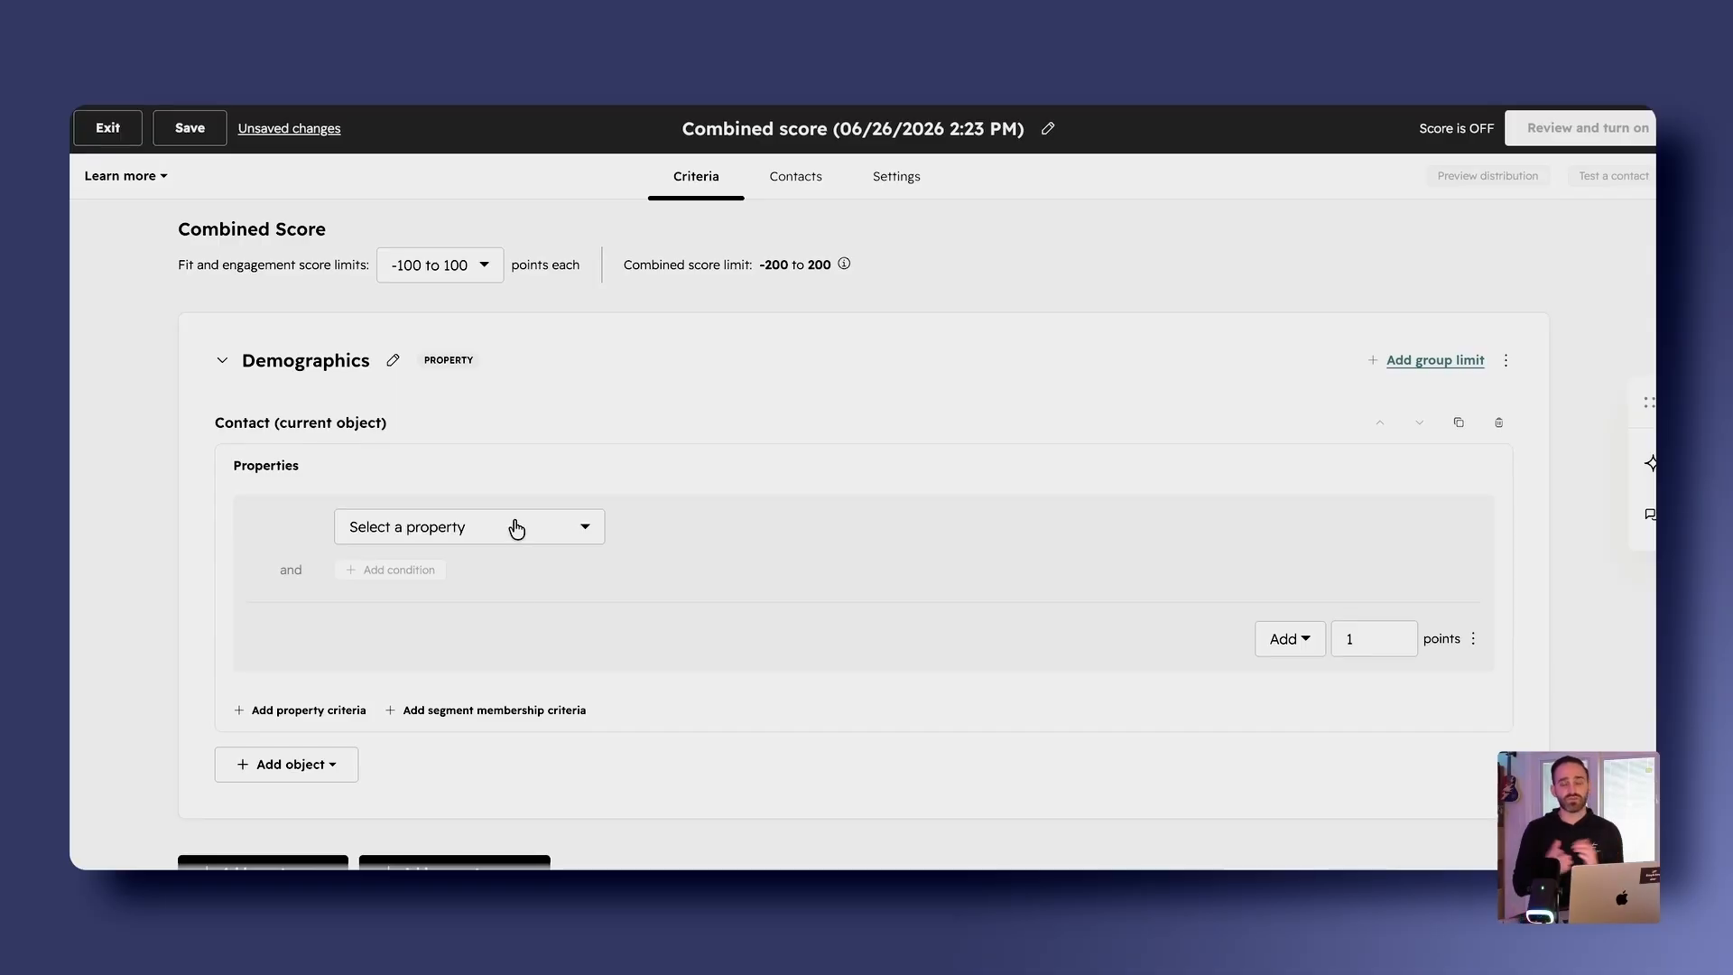
Set the Demographics group's first property criterion to Job title with the operator "contains any of"
left_click(516, 529)
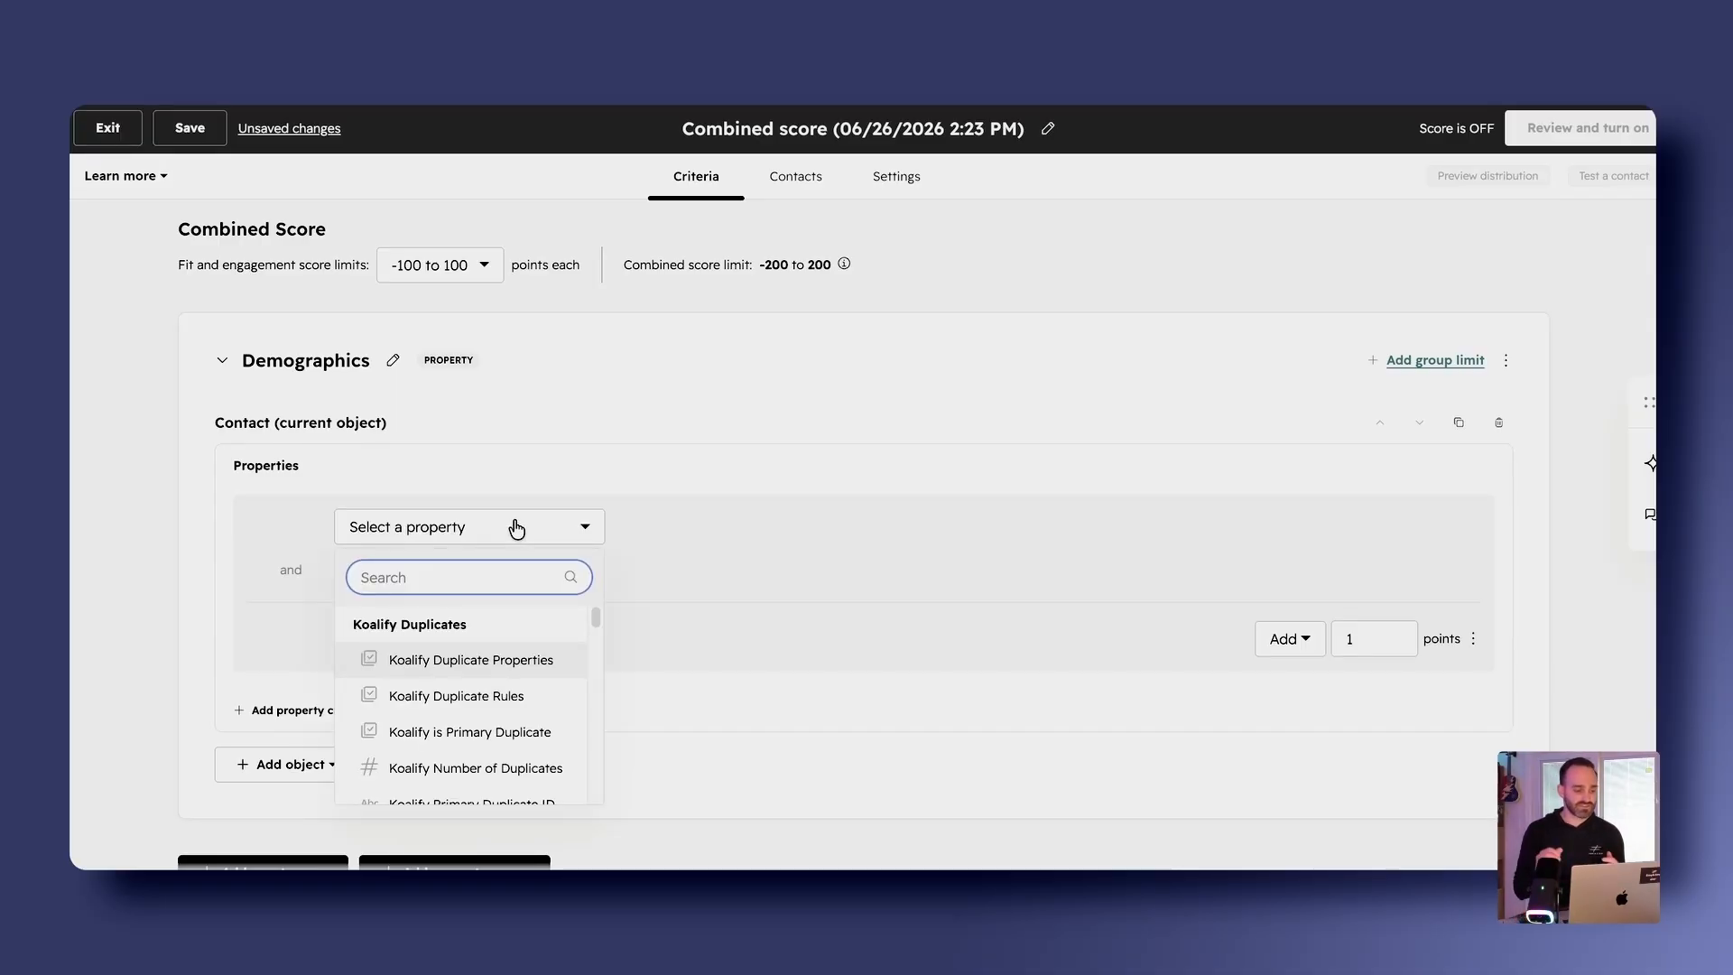
type("job")
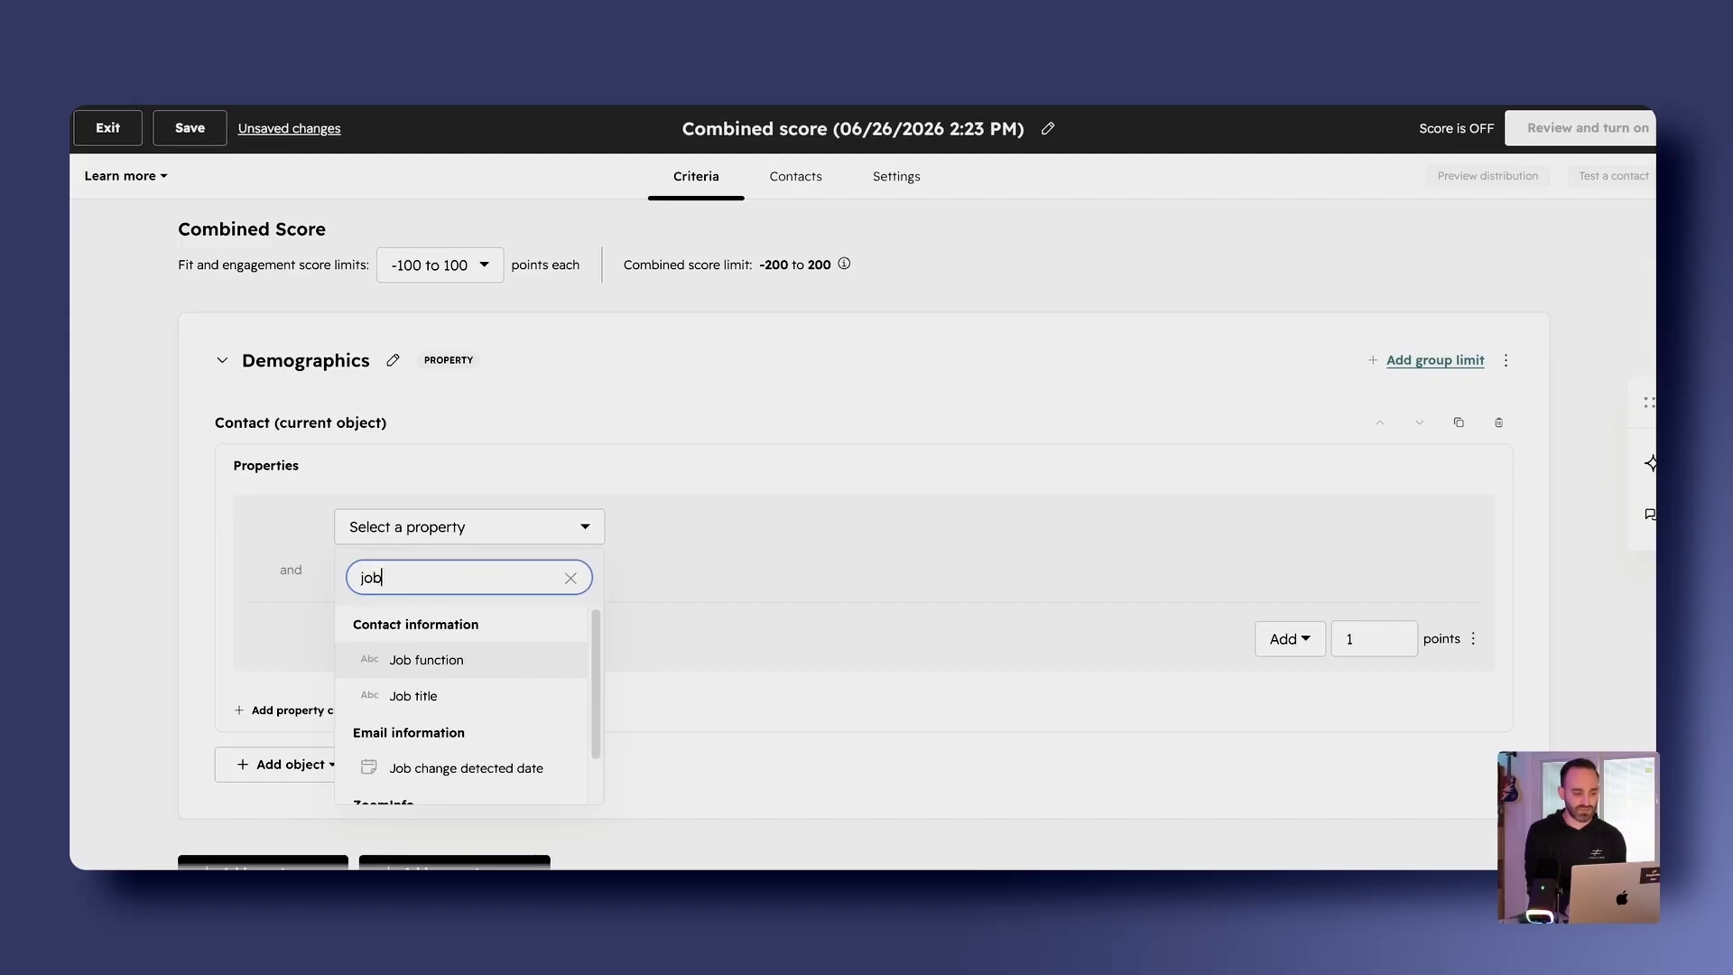
left_click(449, 696)
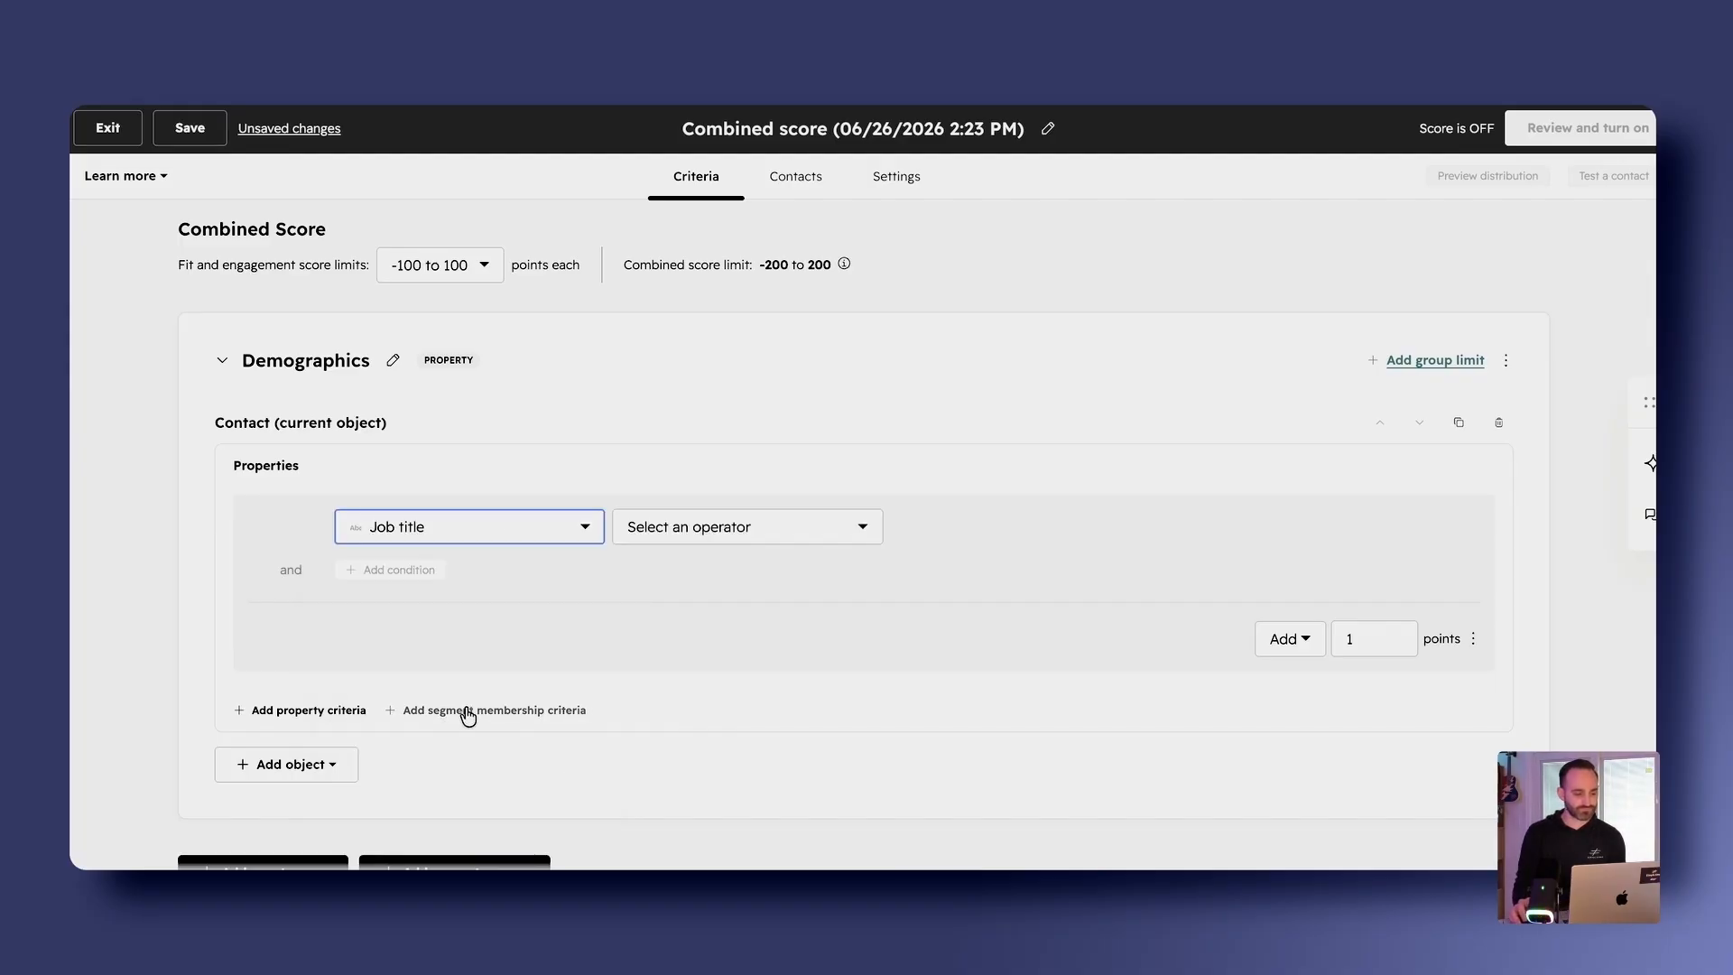
left_click(789, 527)
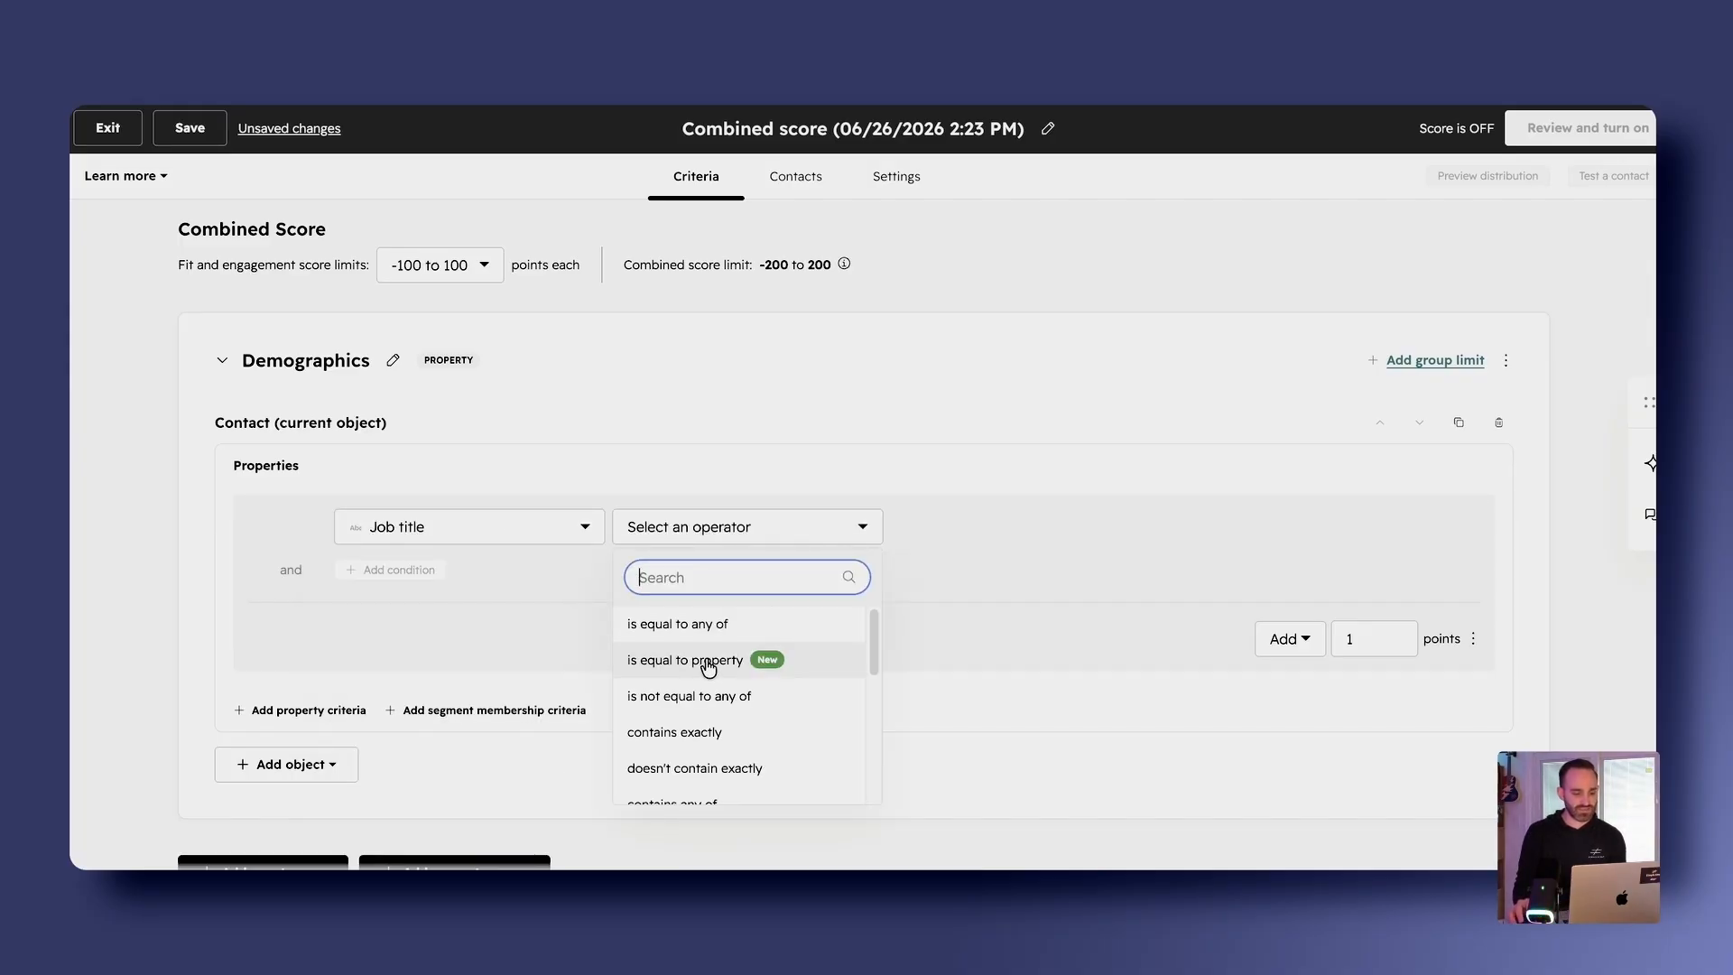
scroll(743, 707, "down", 1)
scroll(745, 722, "down", 2)
left_click(733, 768)
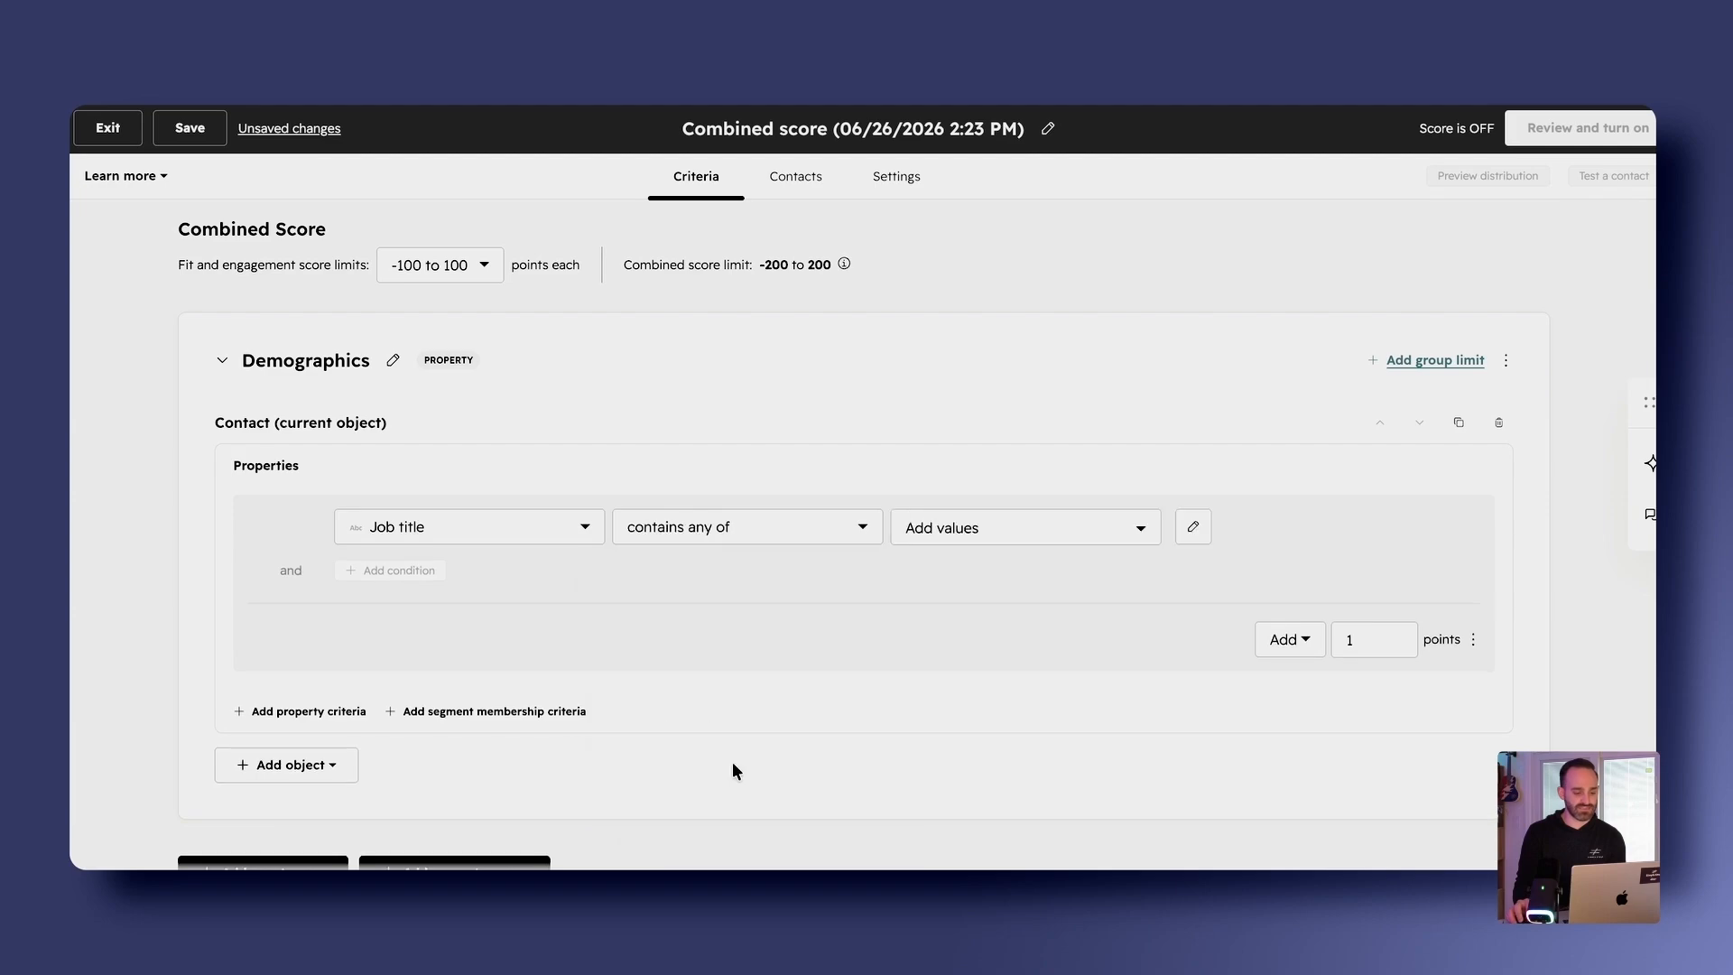
Add Chief, CEO, COO, VP and Vice President as the values of the Job title condition
left_click(970, 541)
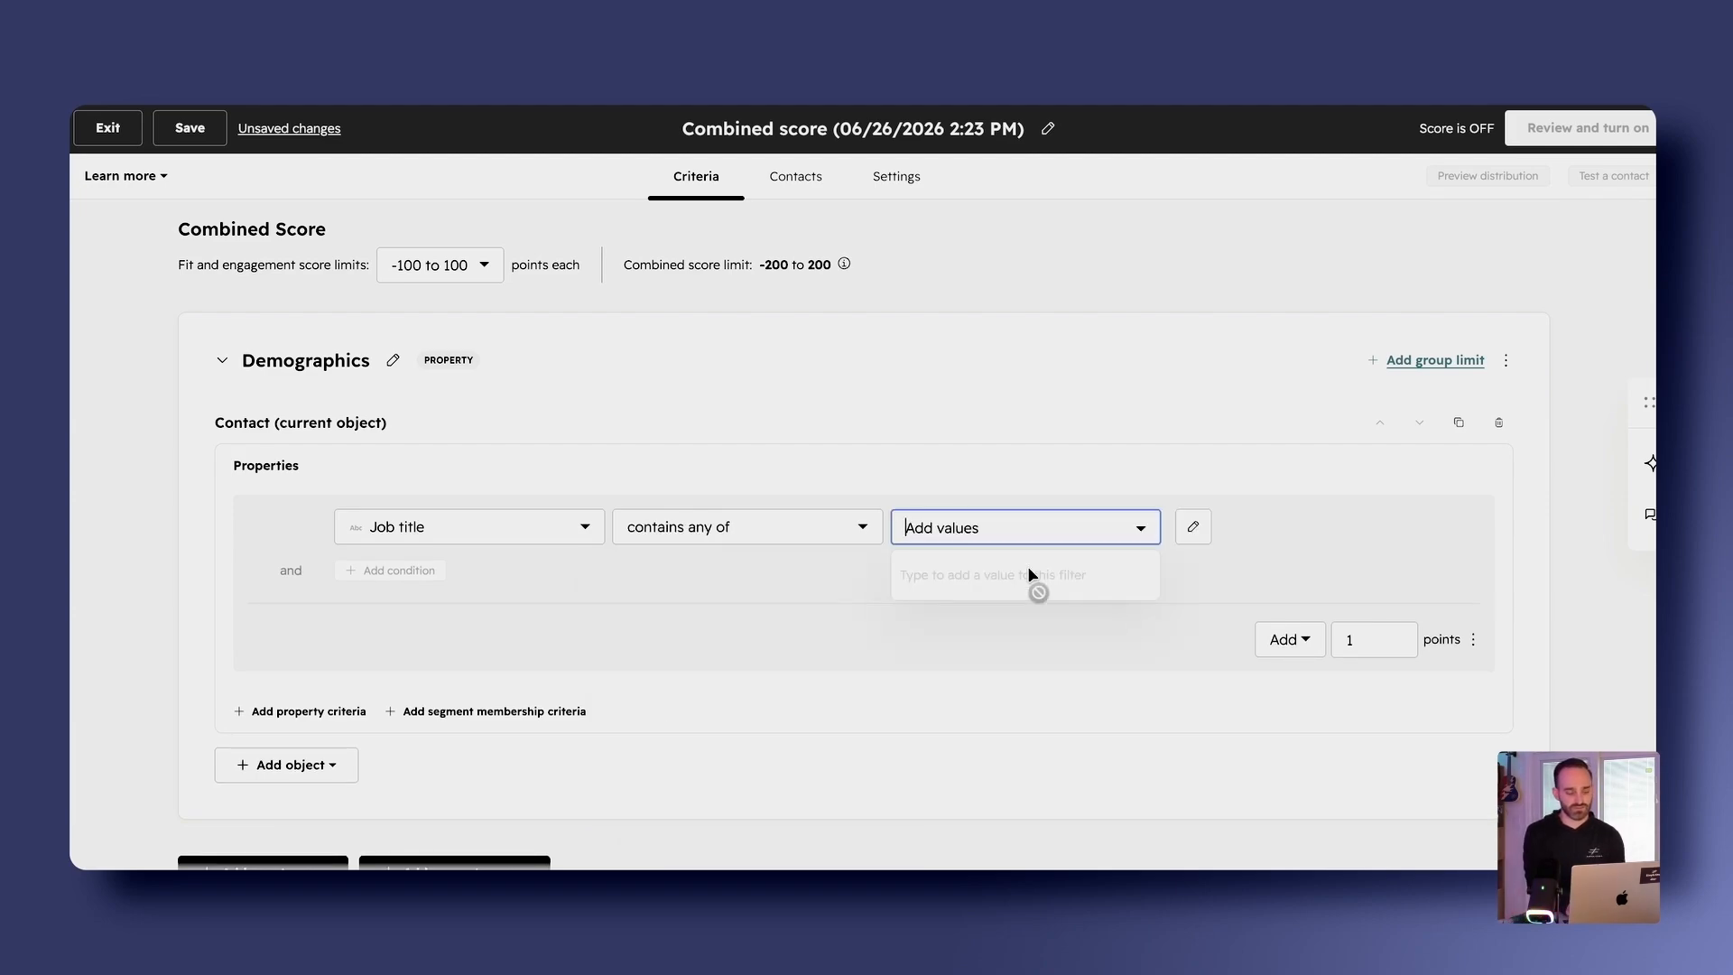
type("Chief")
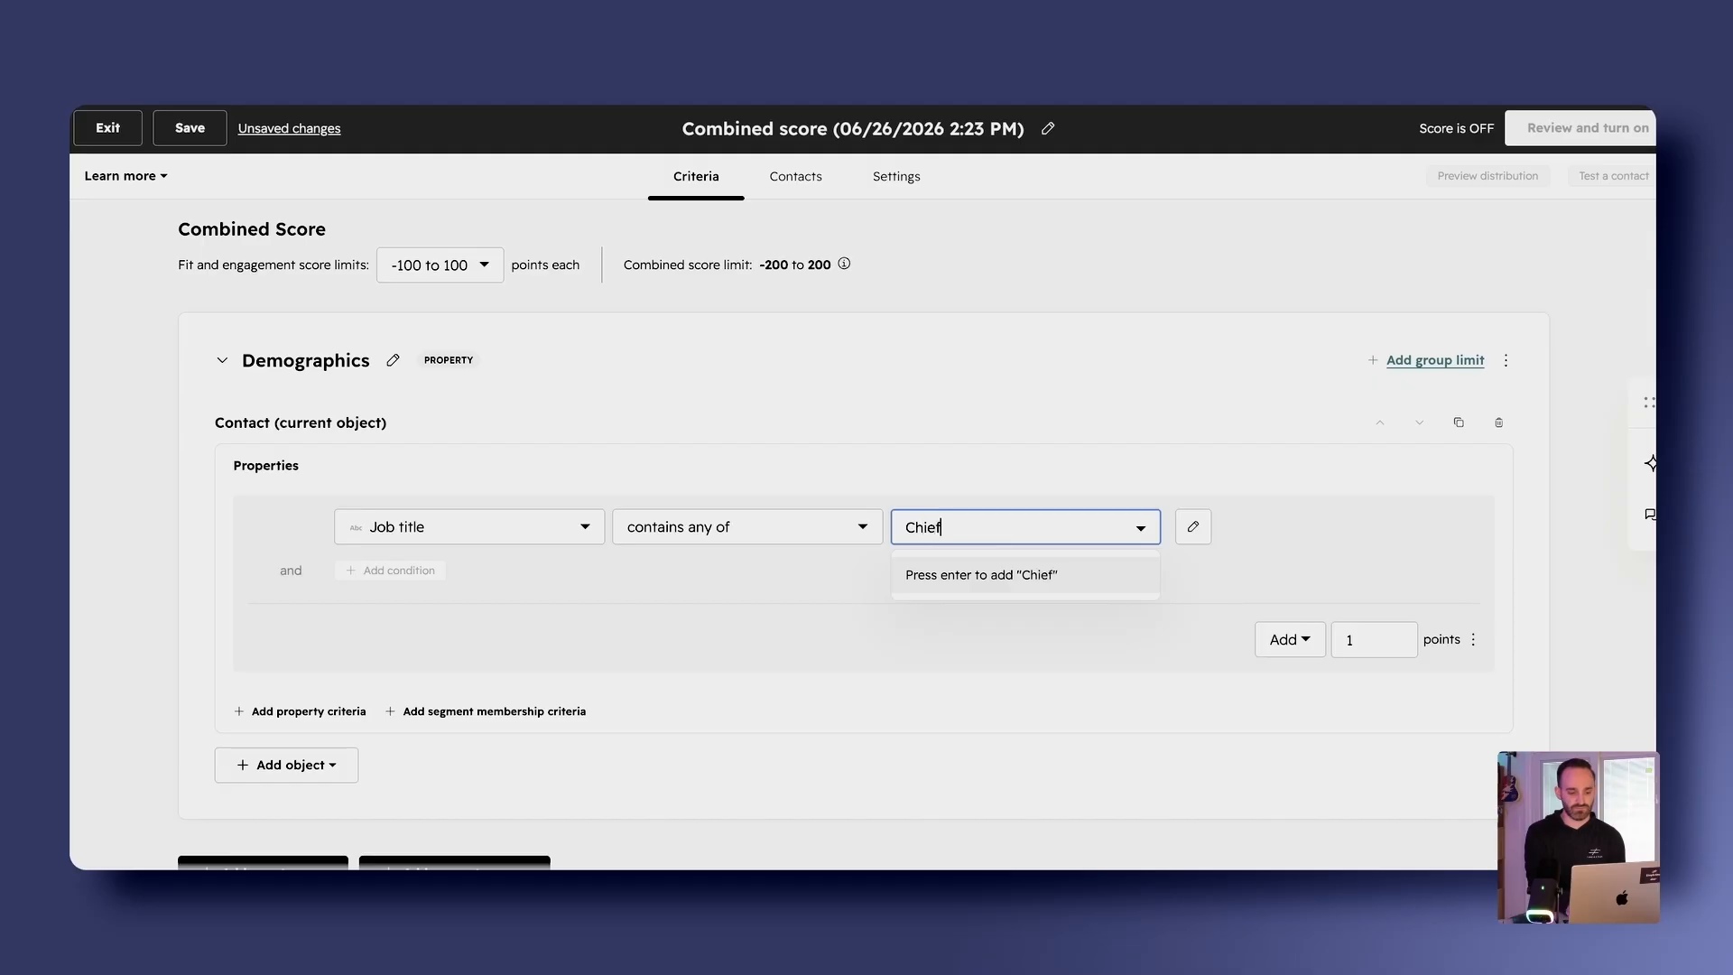
key("Return")
type("CEO")
key("Return")
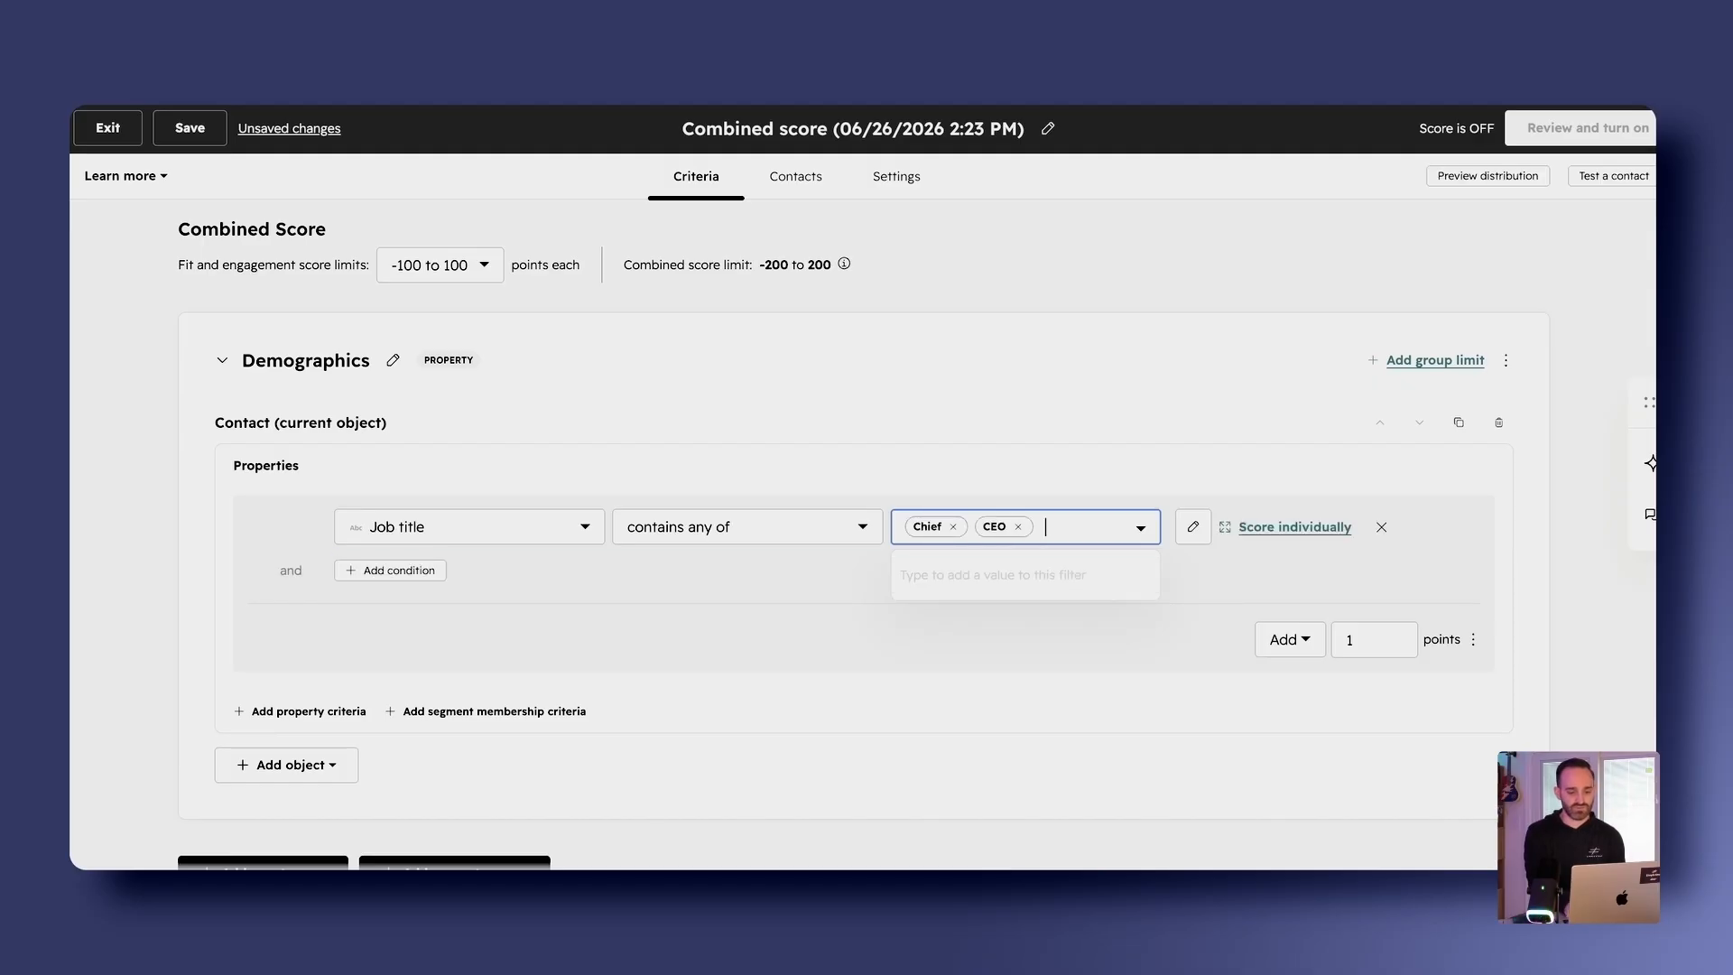
type("COO")
key("Return")
type("VP")
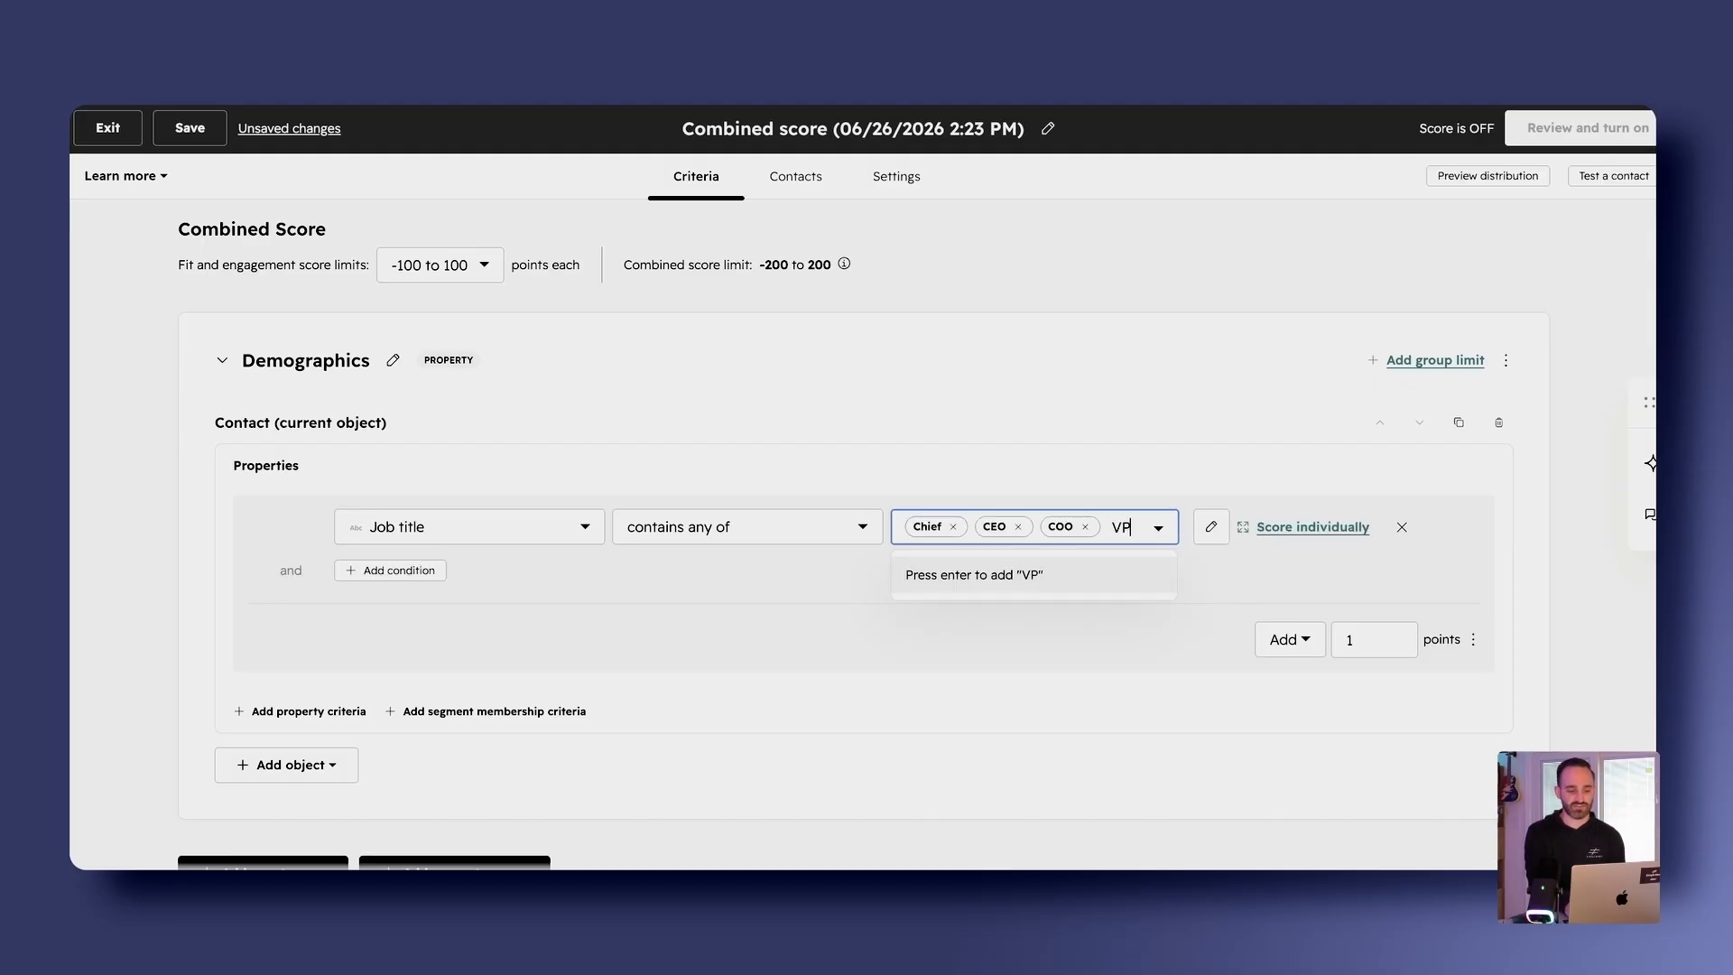
key("Return")
type("Vice president")
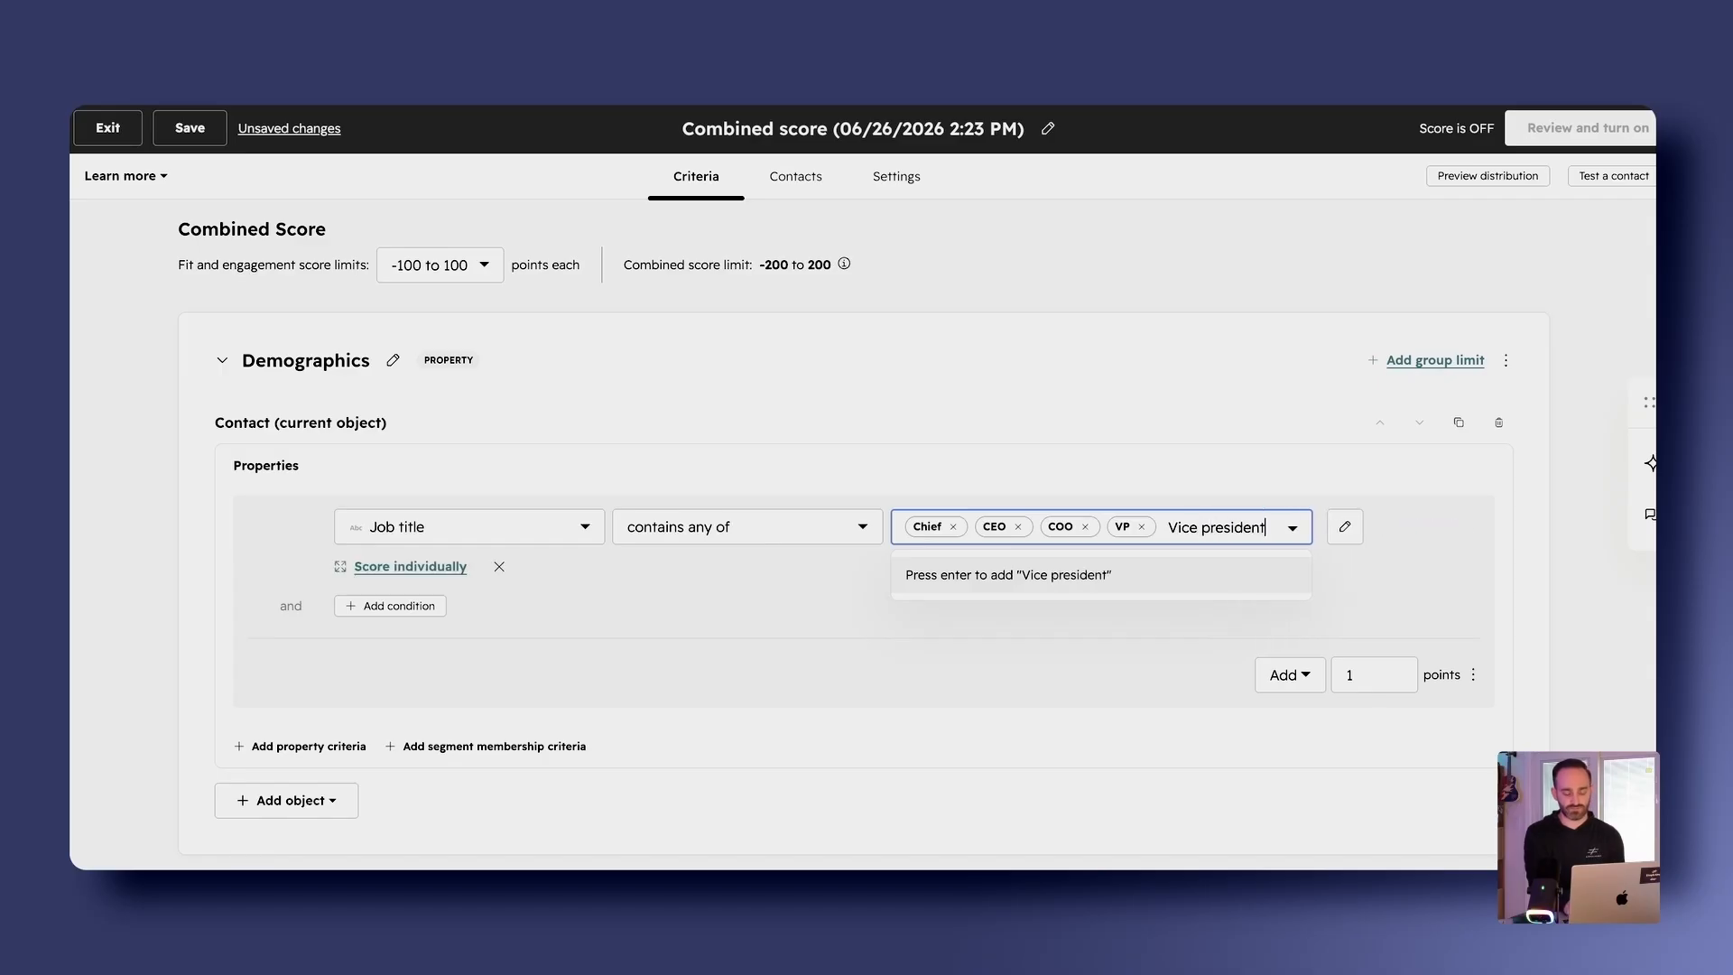
key("Return")
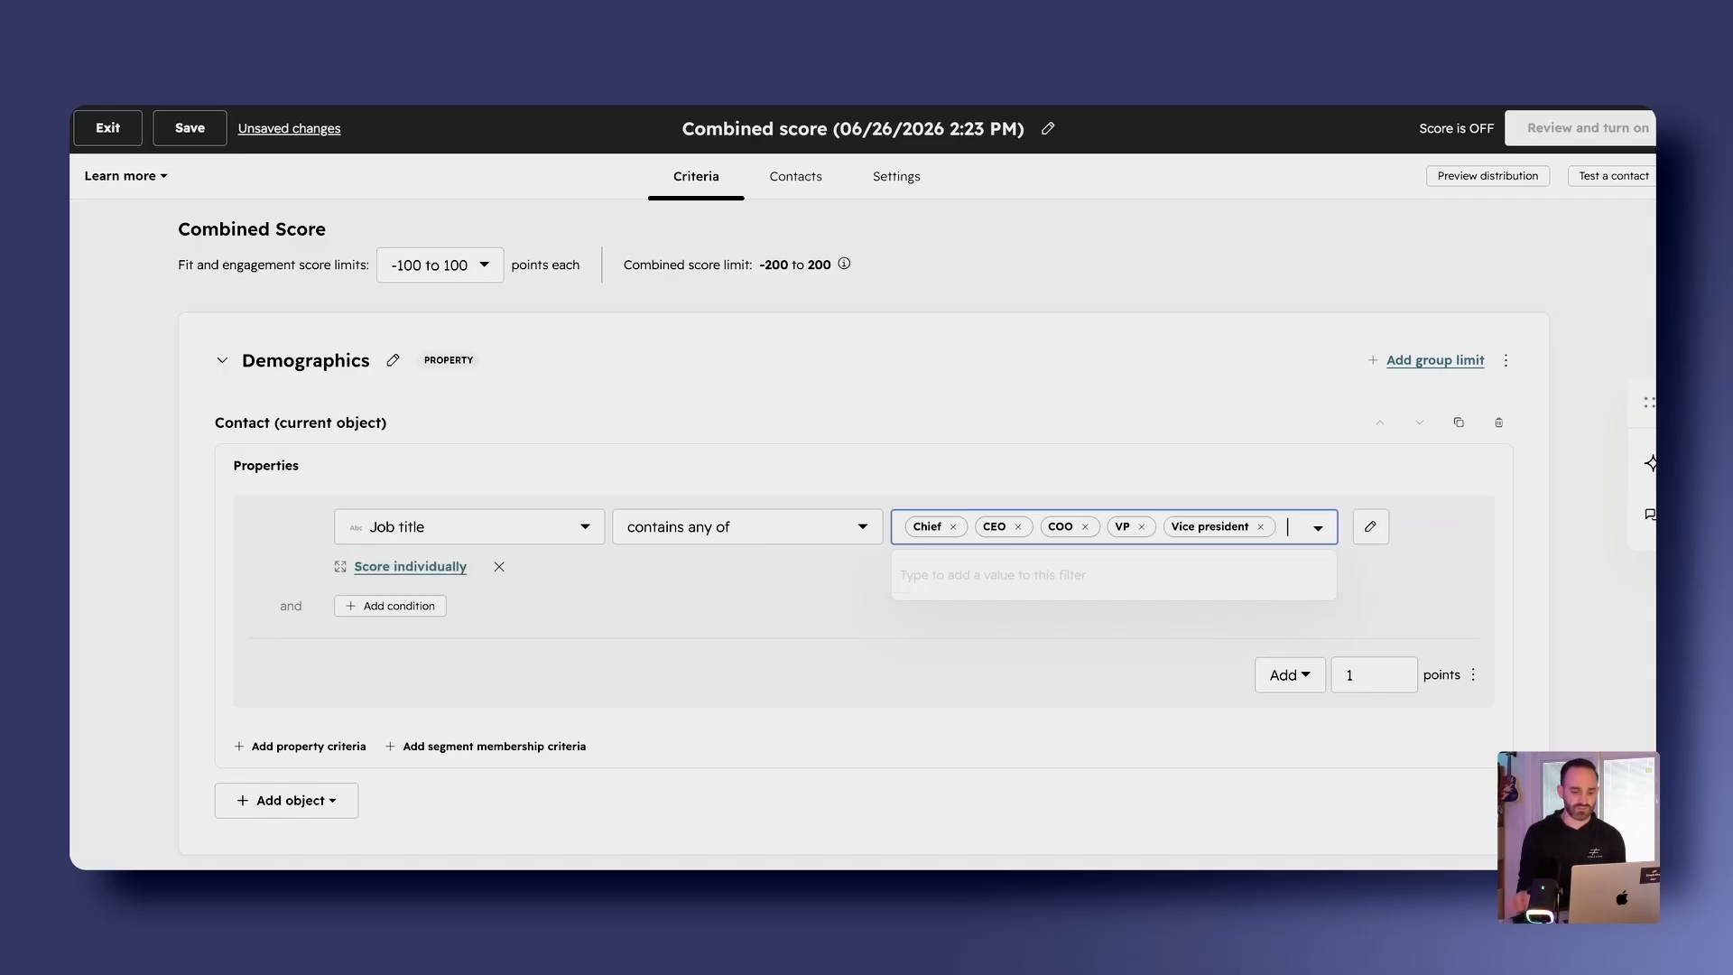
left_click(1049, 438)
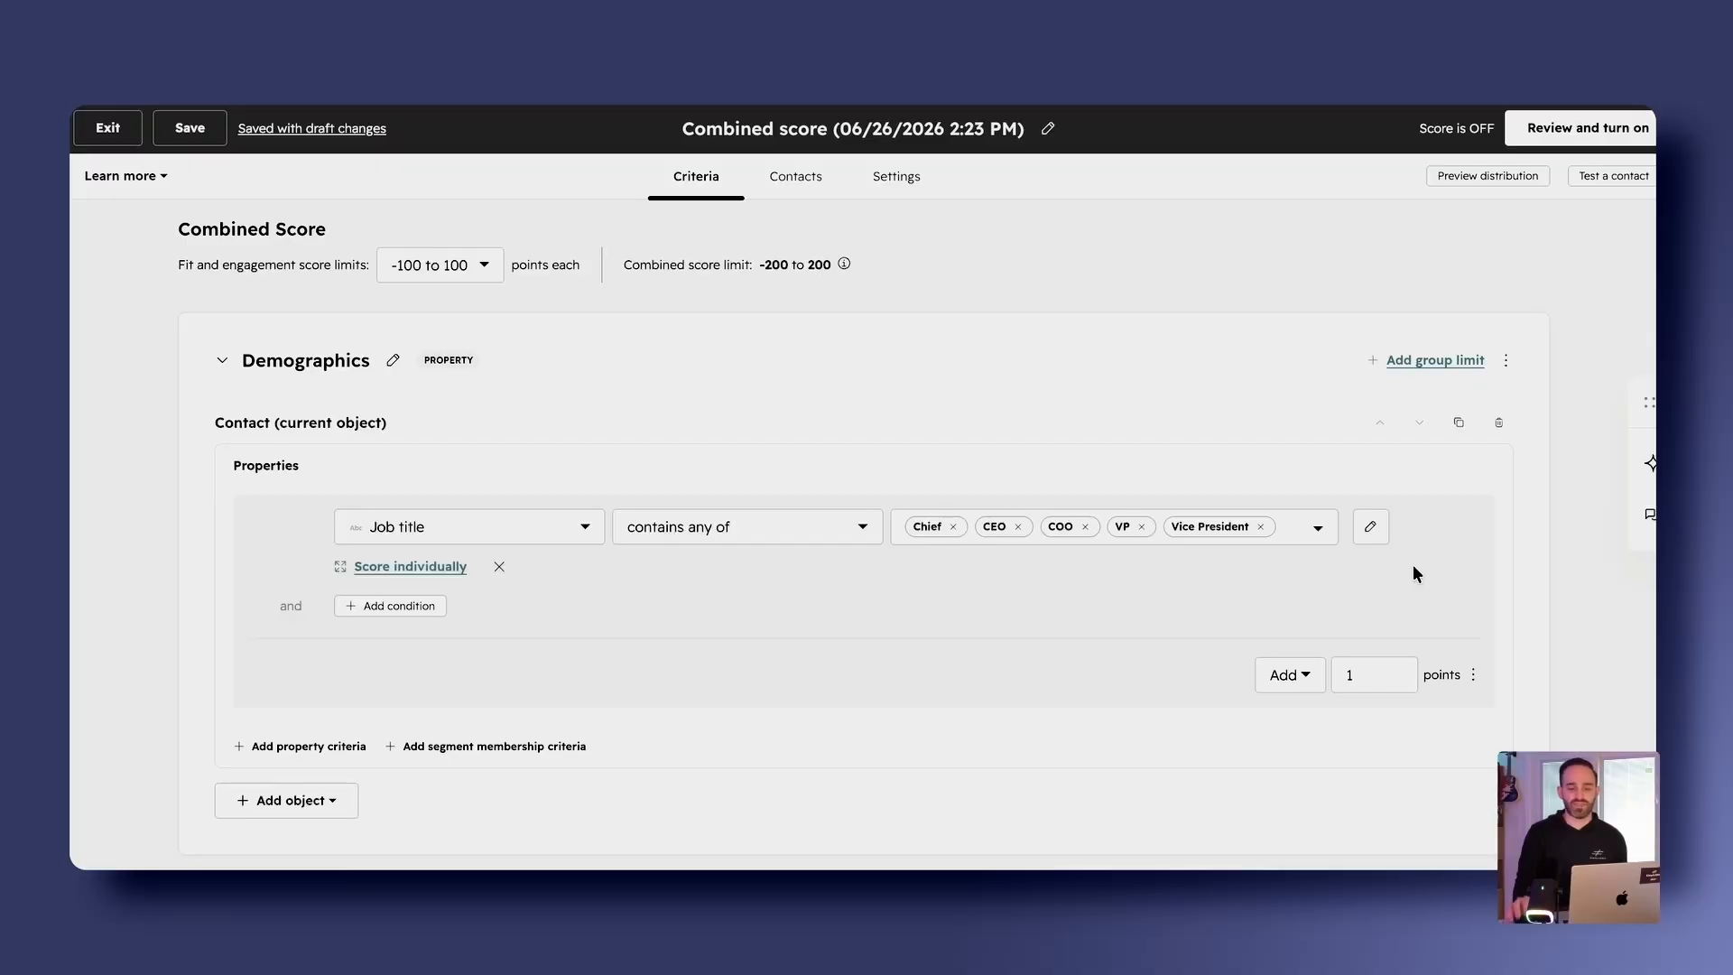
Set the Job title criterion to add 10 points
left_click(1353, 679)
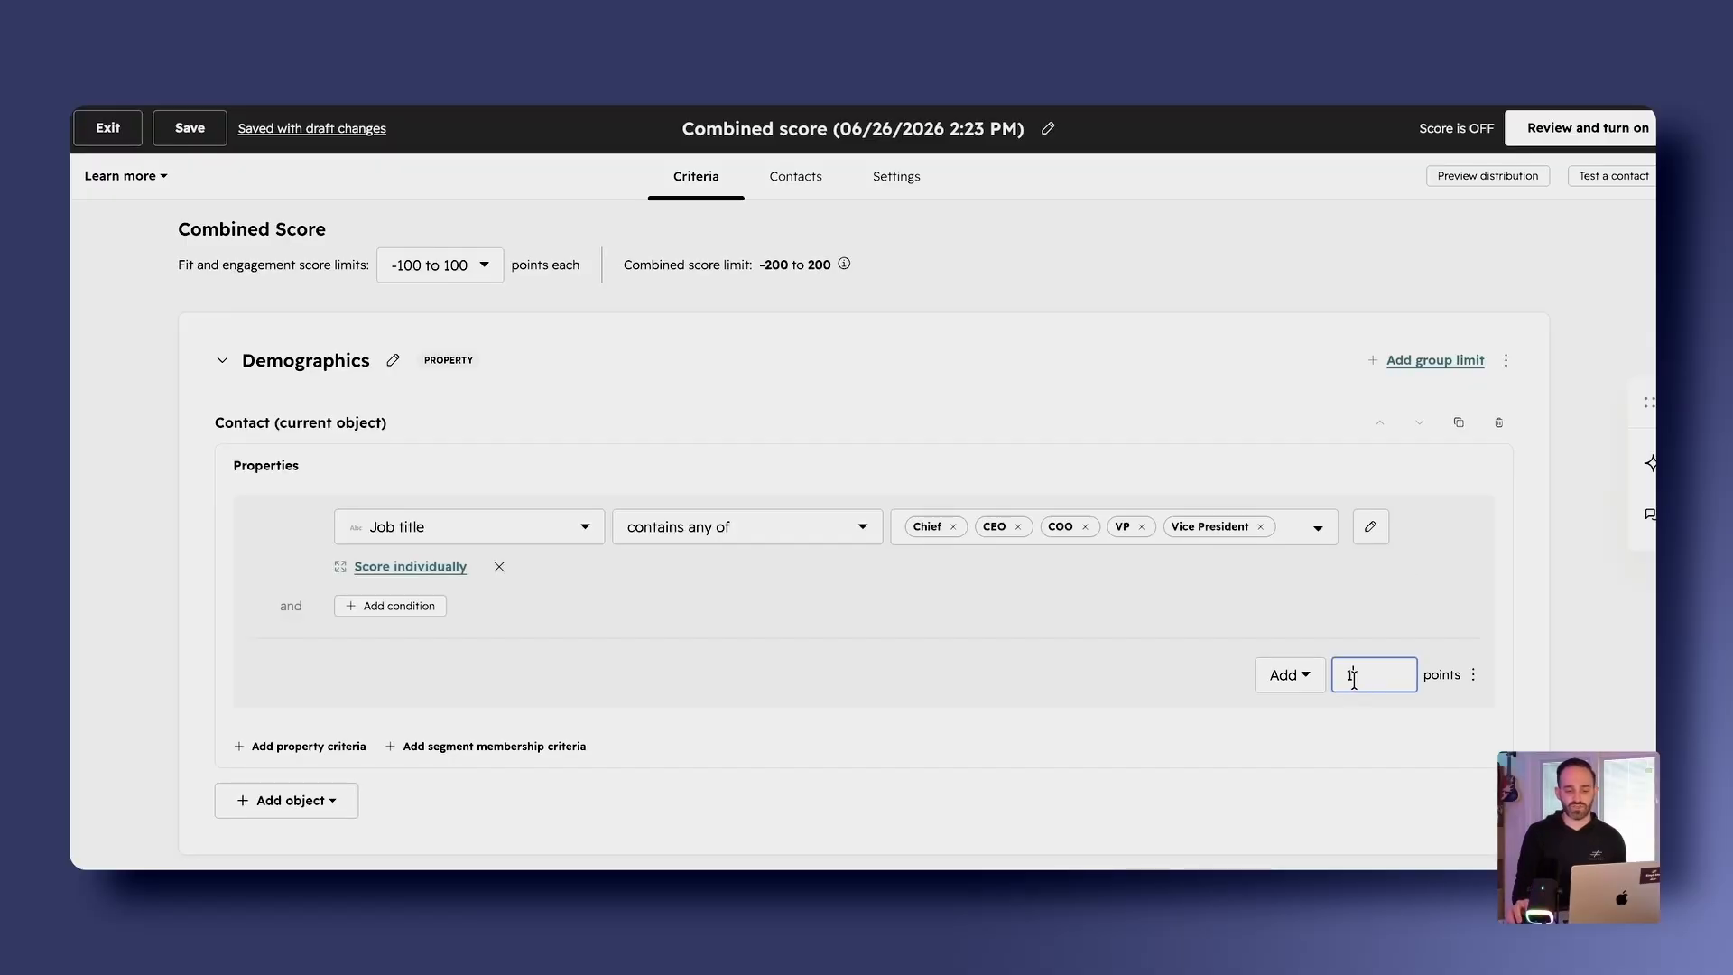
type("0")
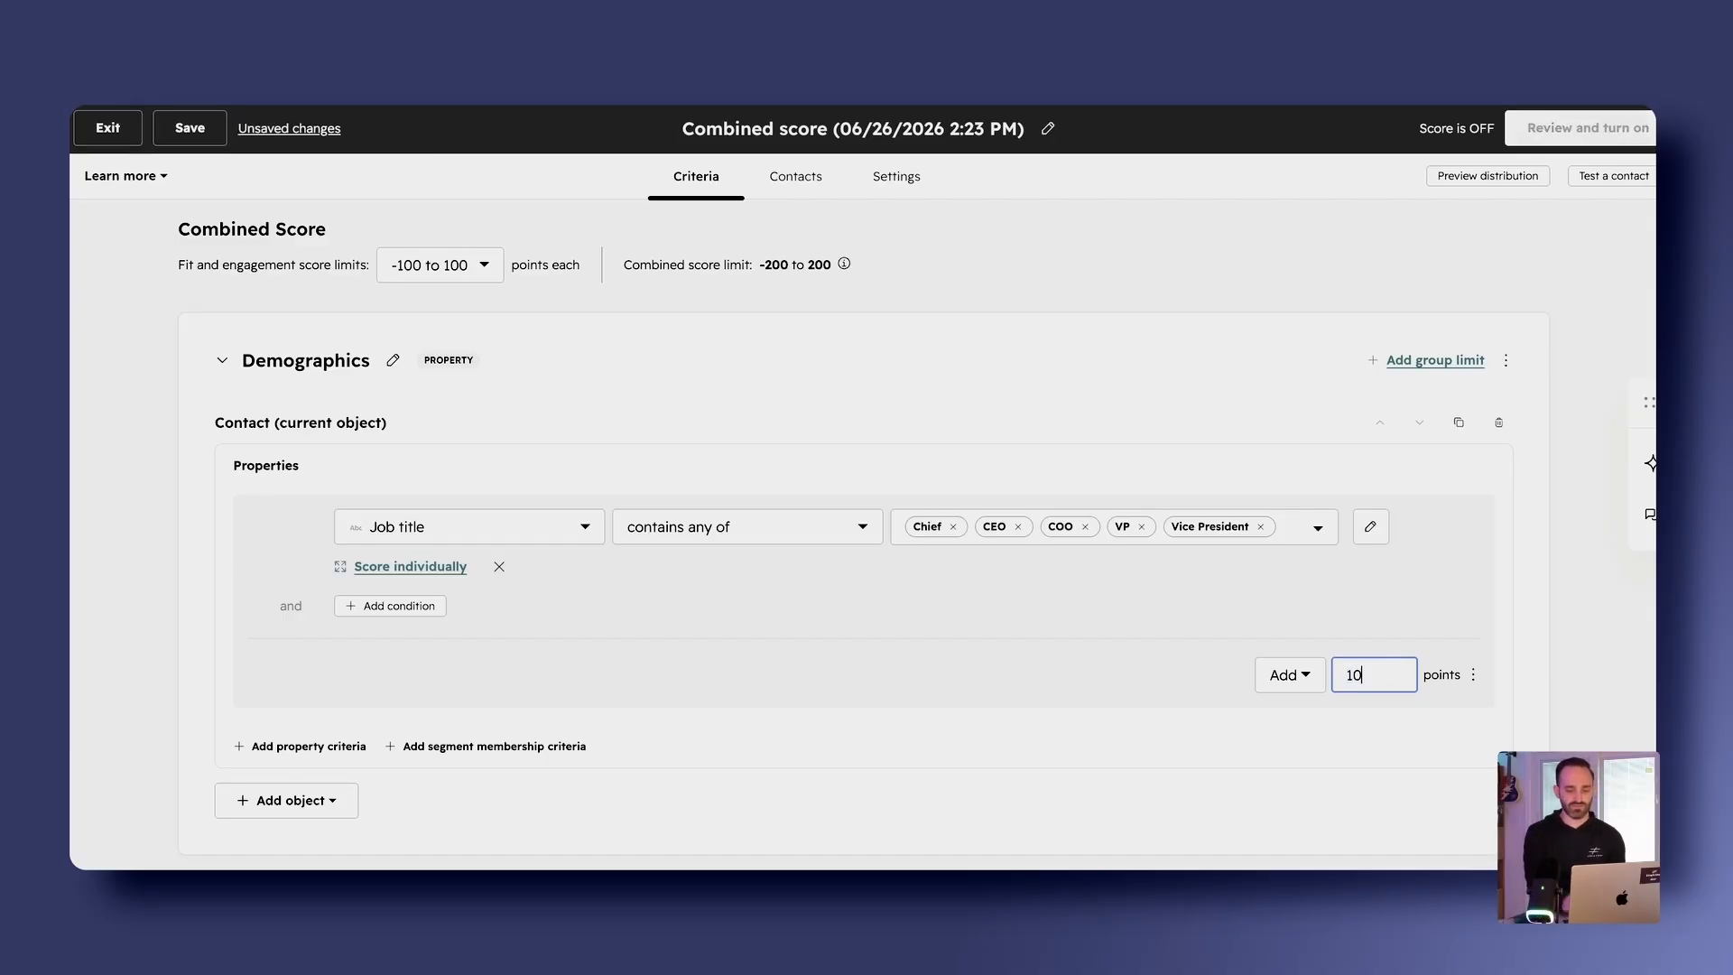
left_click(1100, 615)
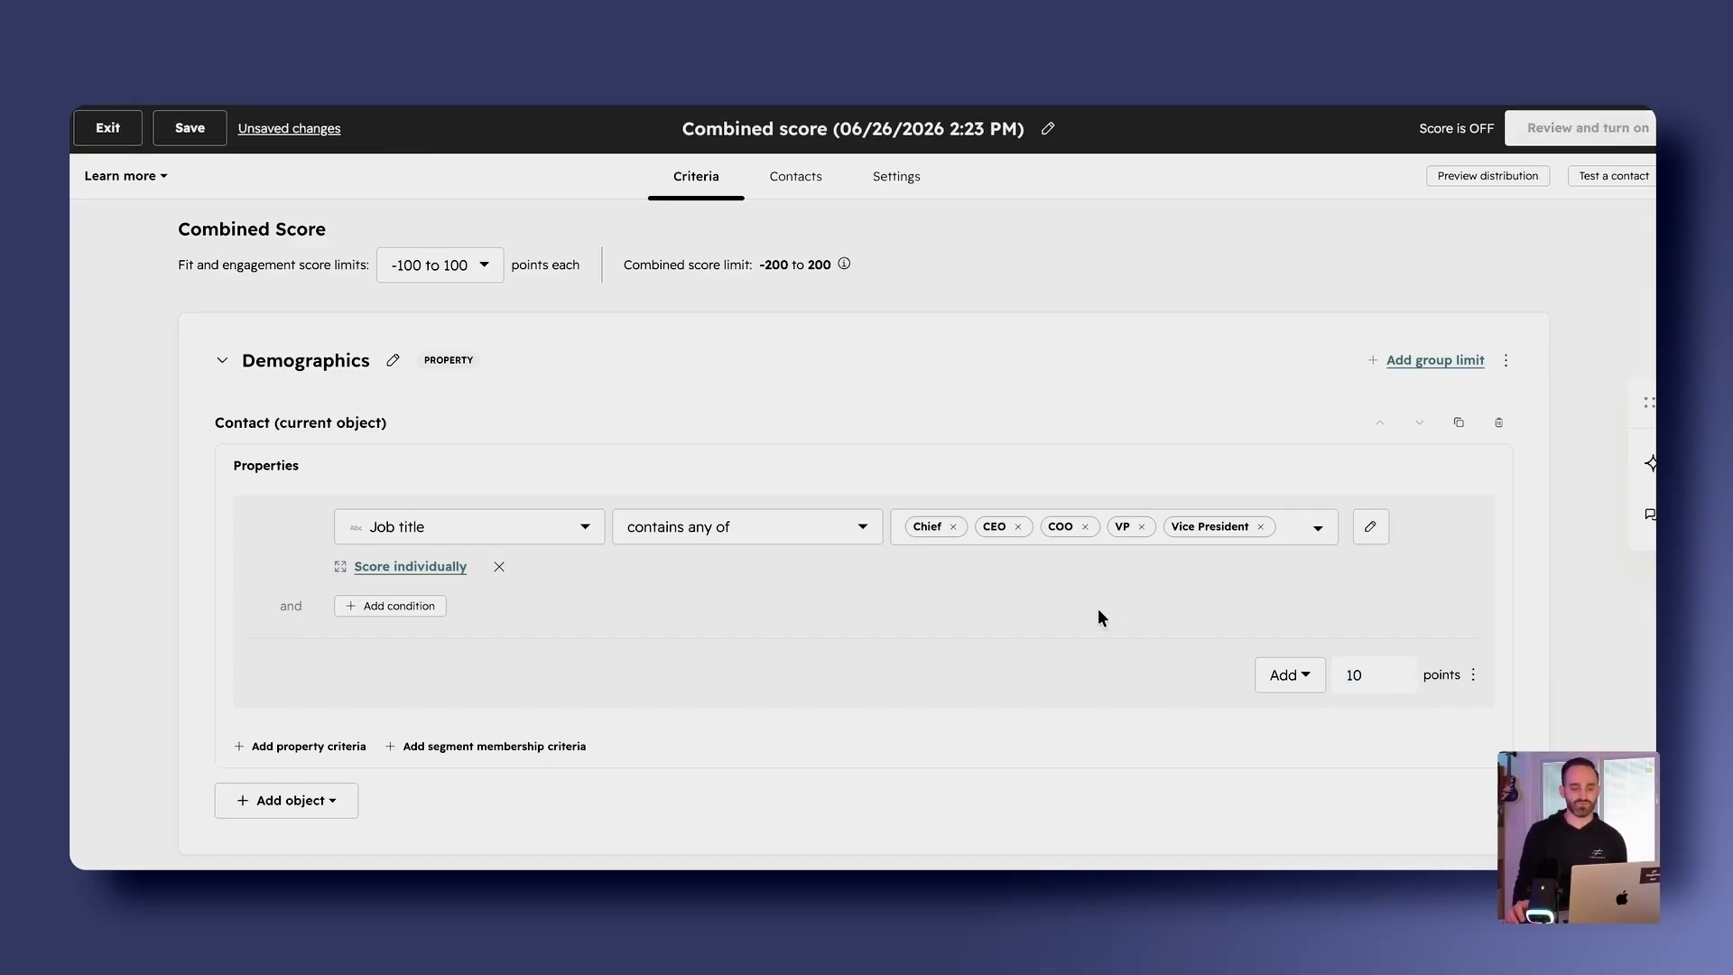
Add a second condition to the Job title criterion, using Job title with the operator "doesn't contain exactly"
left_click(426, 608)
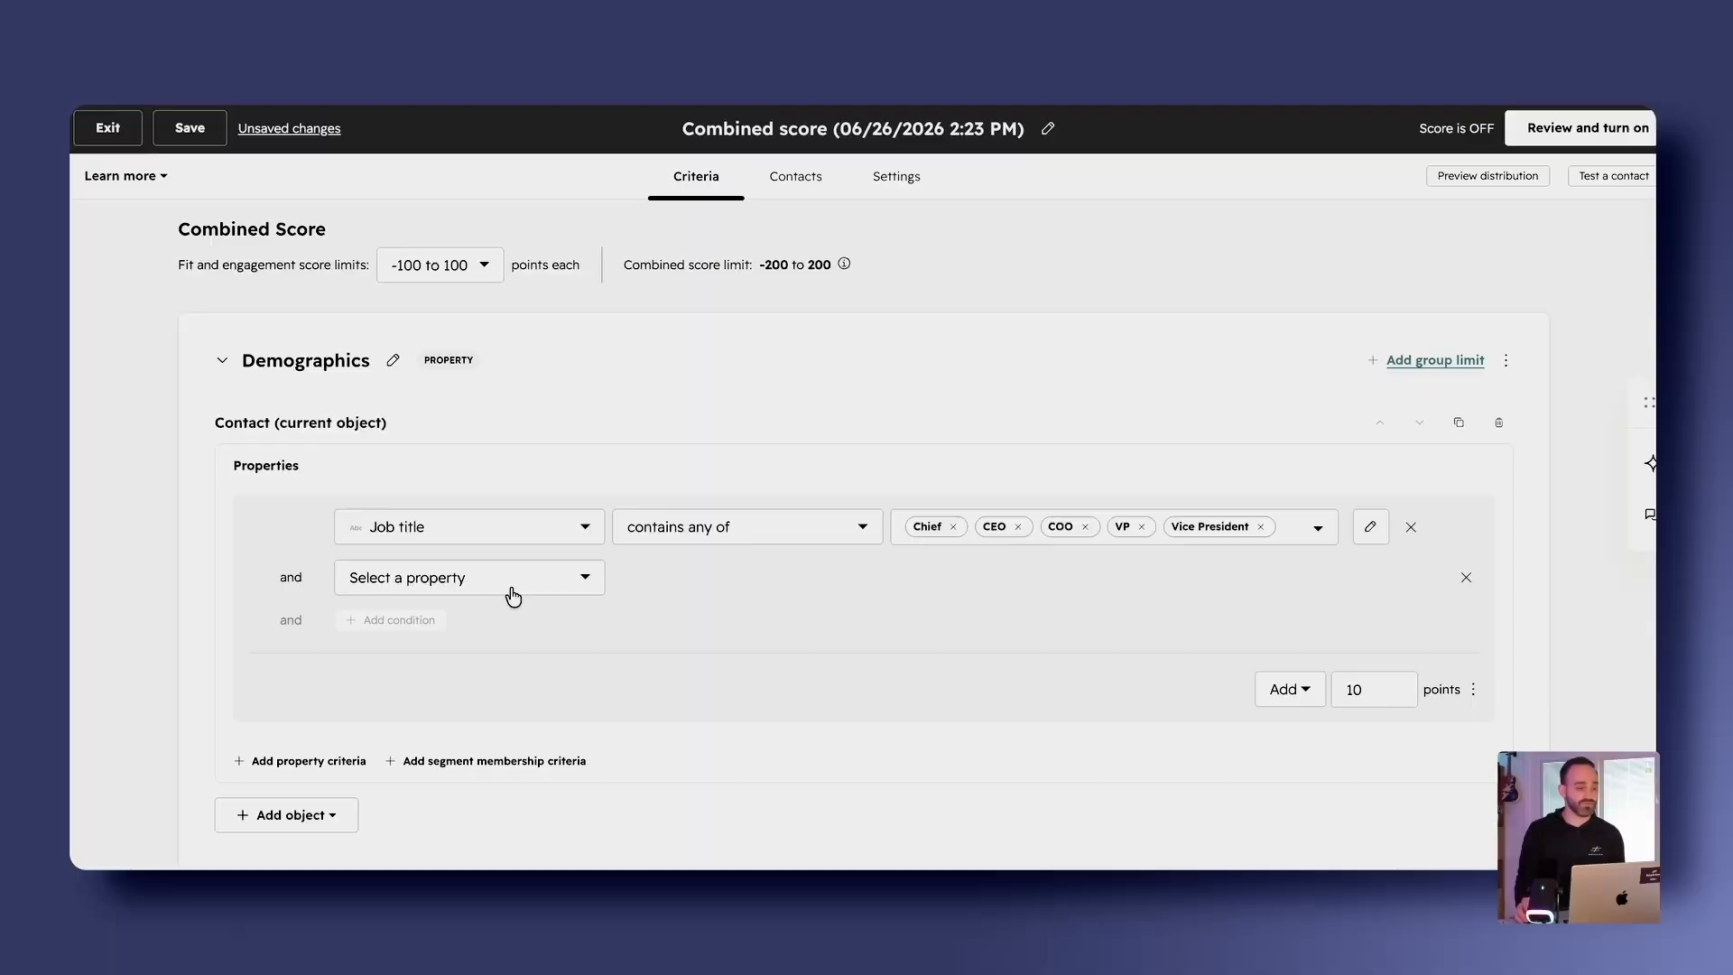
left_click(514, 597)
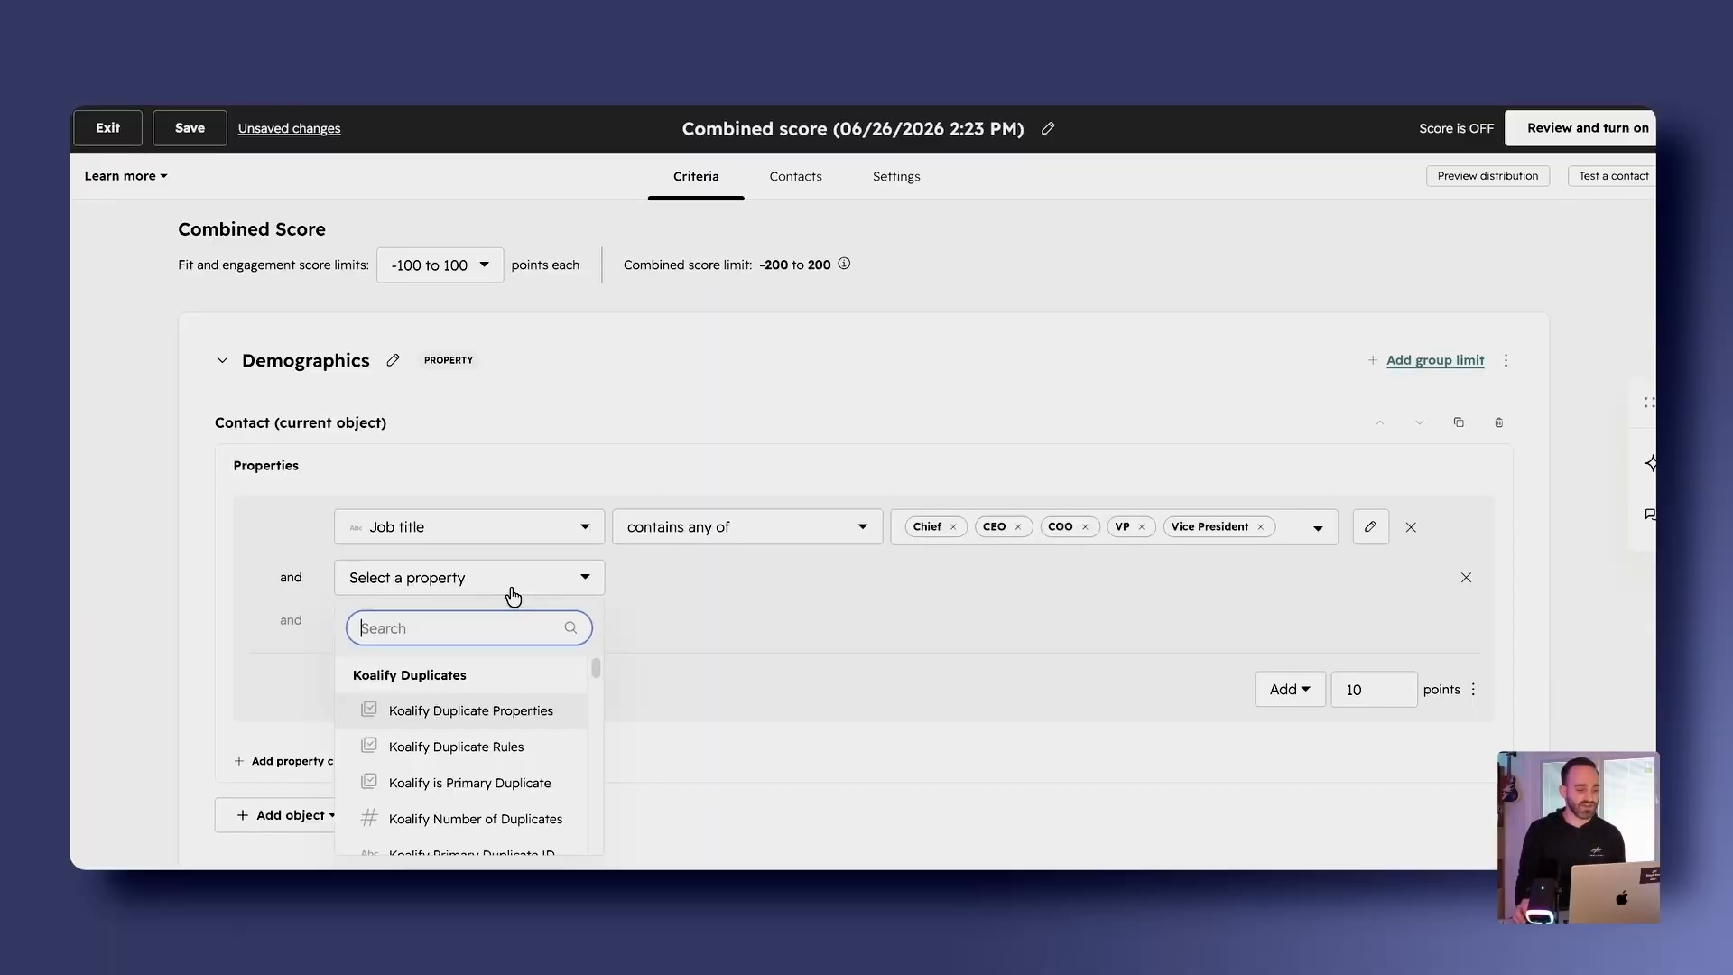
type("job")
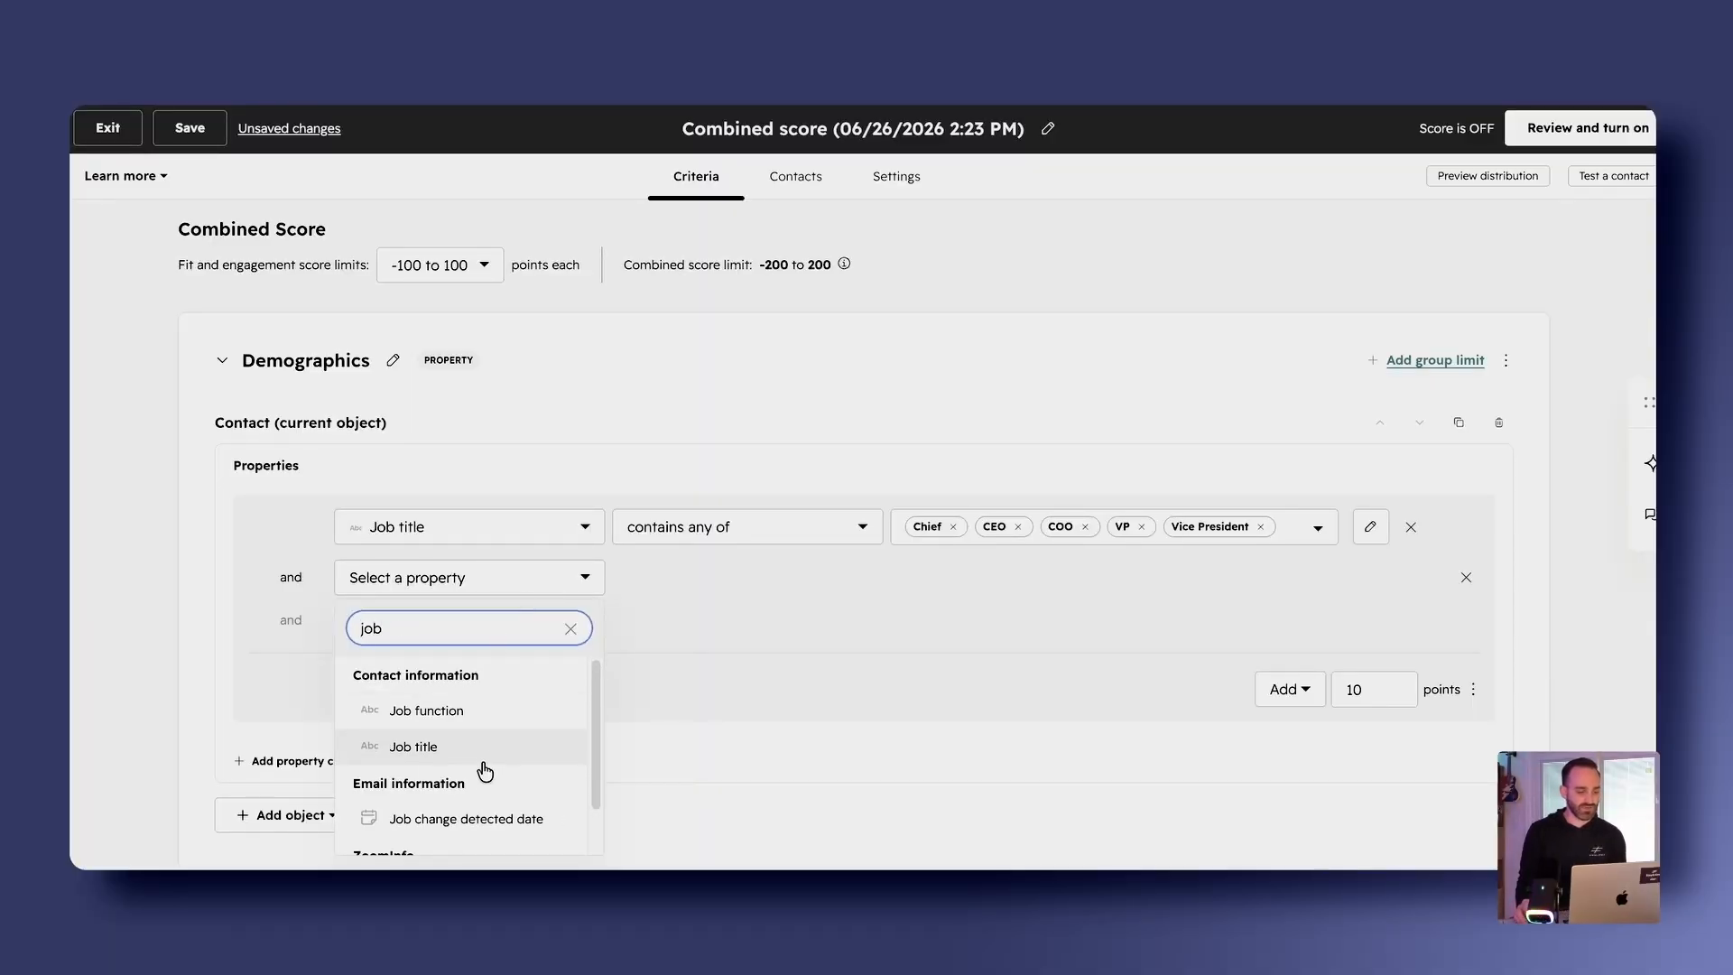
left_click(478, 747)
left_click(669, 585)
type("ex")
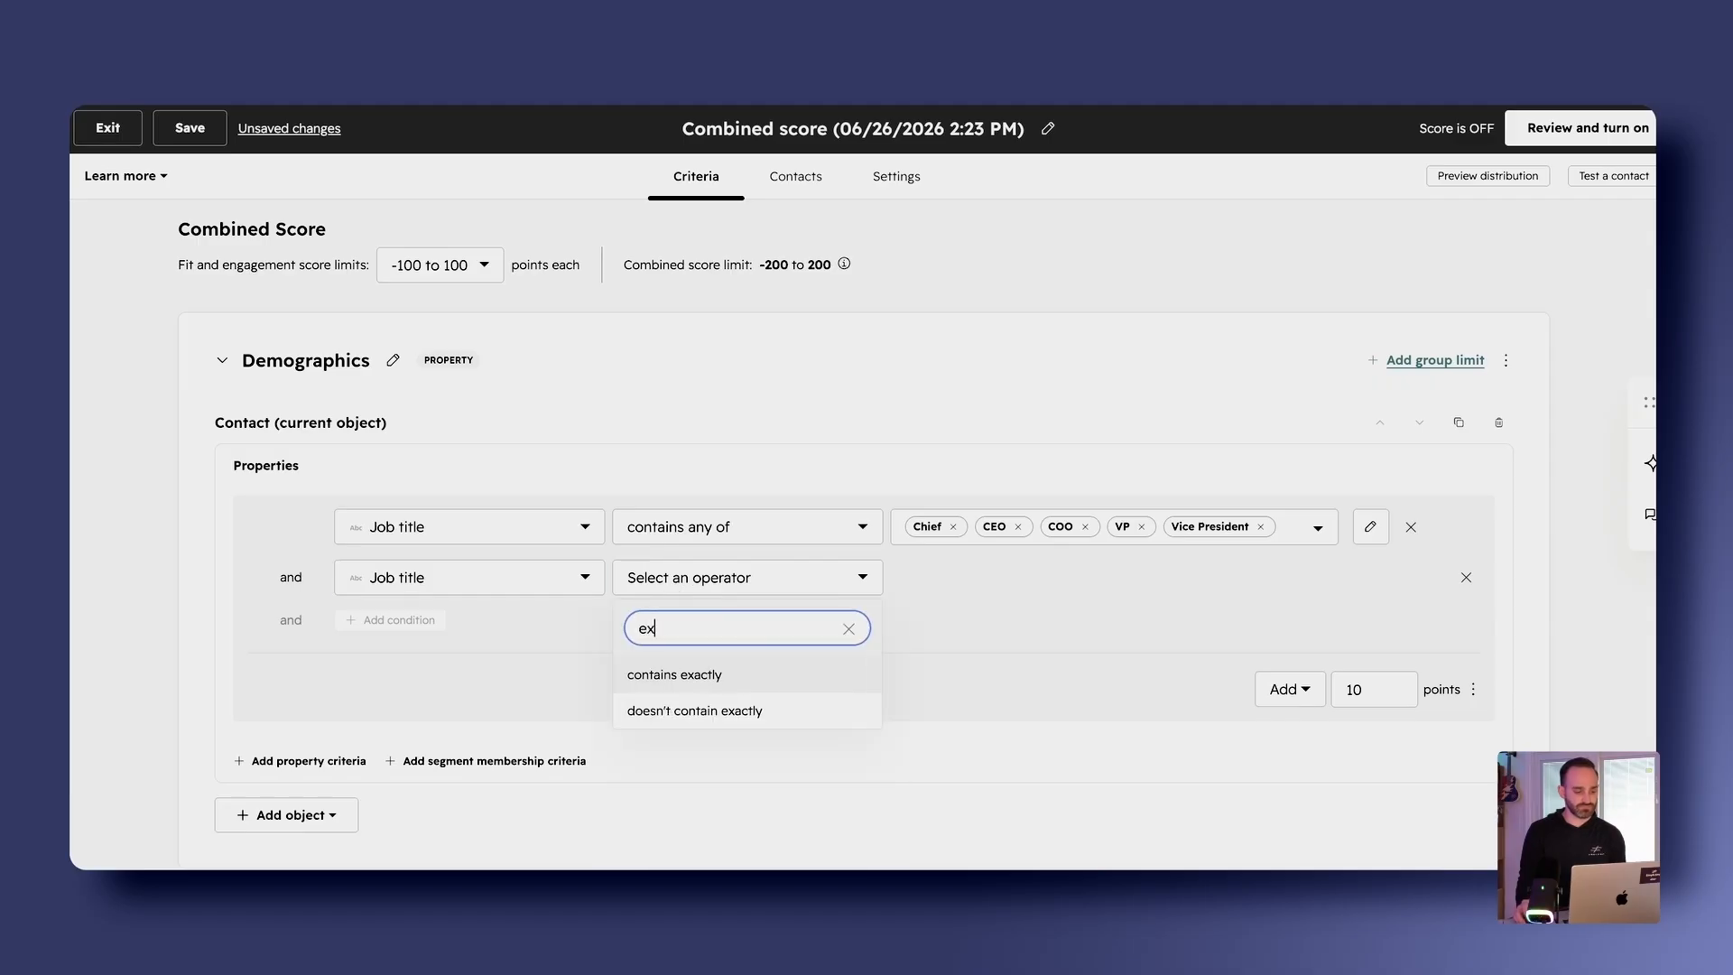
left_click(714, 713)
Enter HR and Human Resources as the excluded values of the second Job title condition
left_click(993, 578)
type("HR")
key("Return")
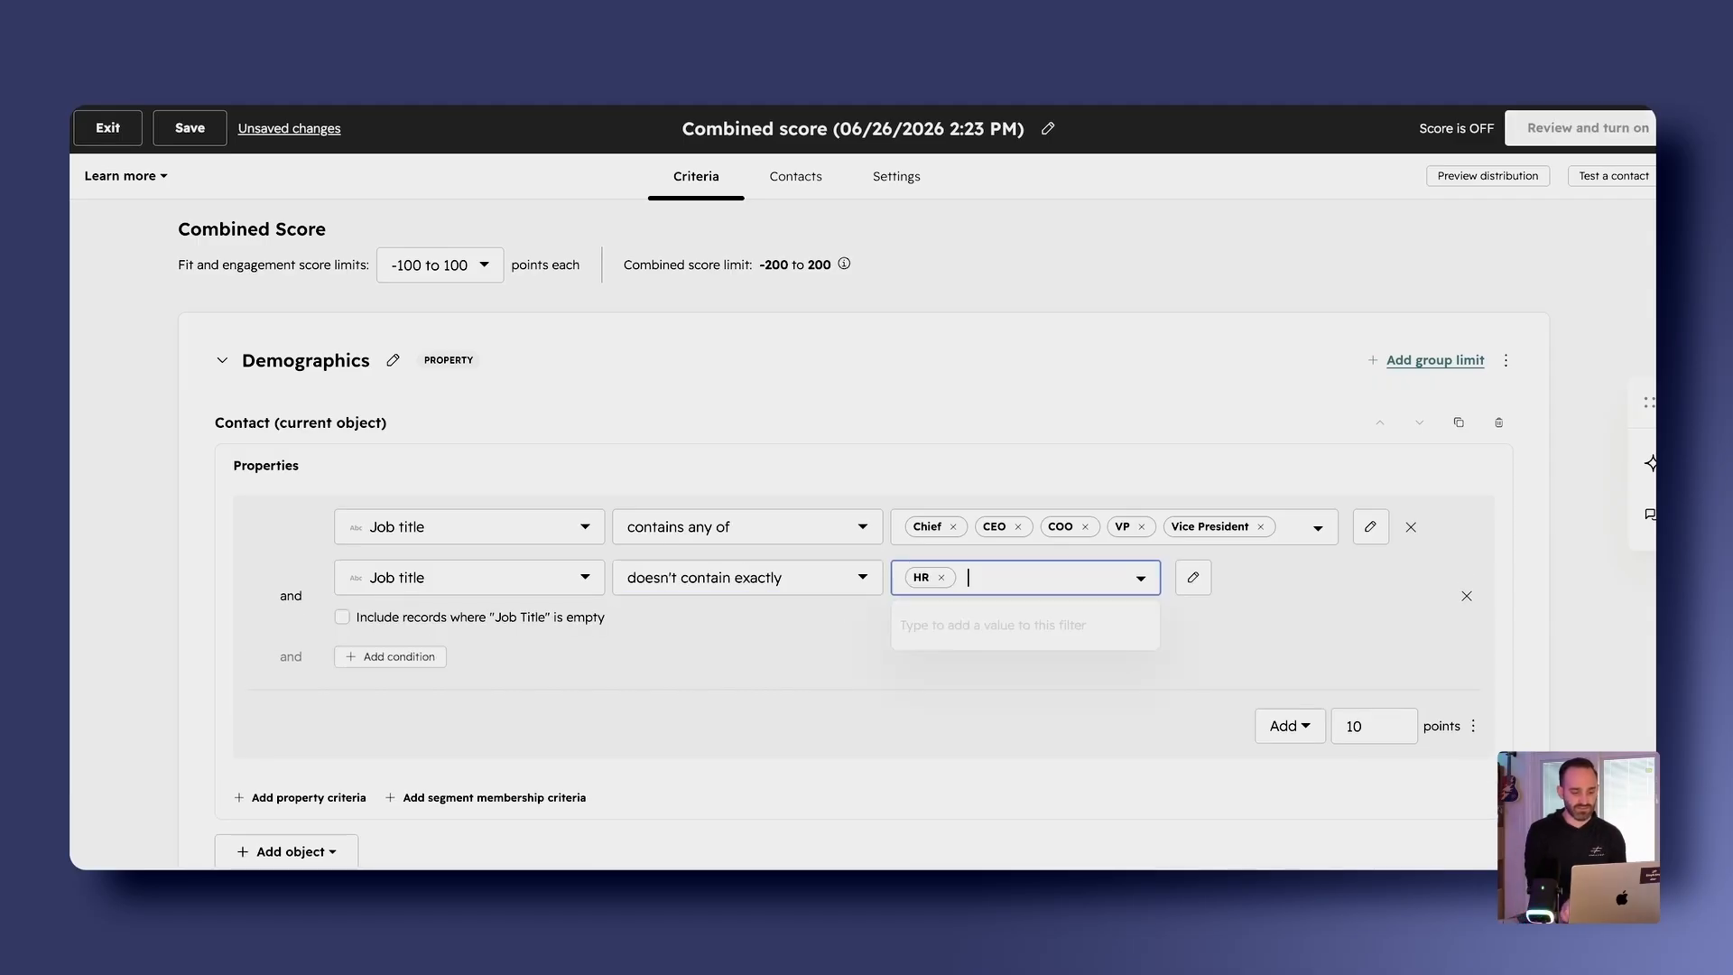
type("Human Resources")
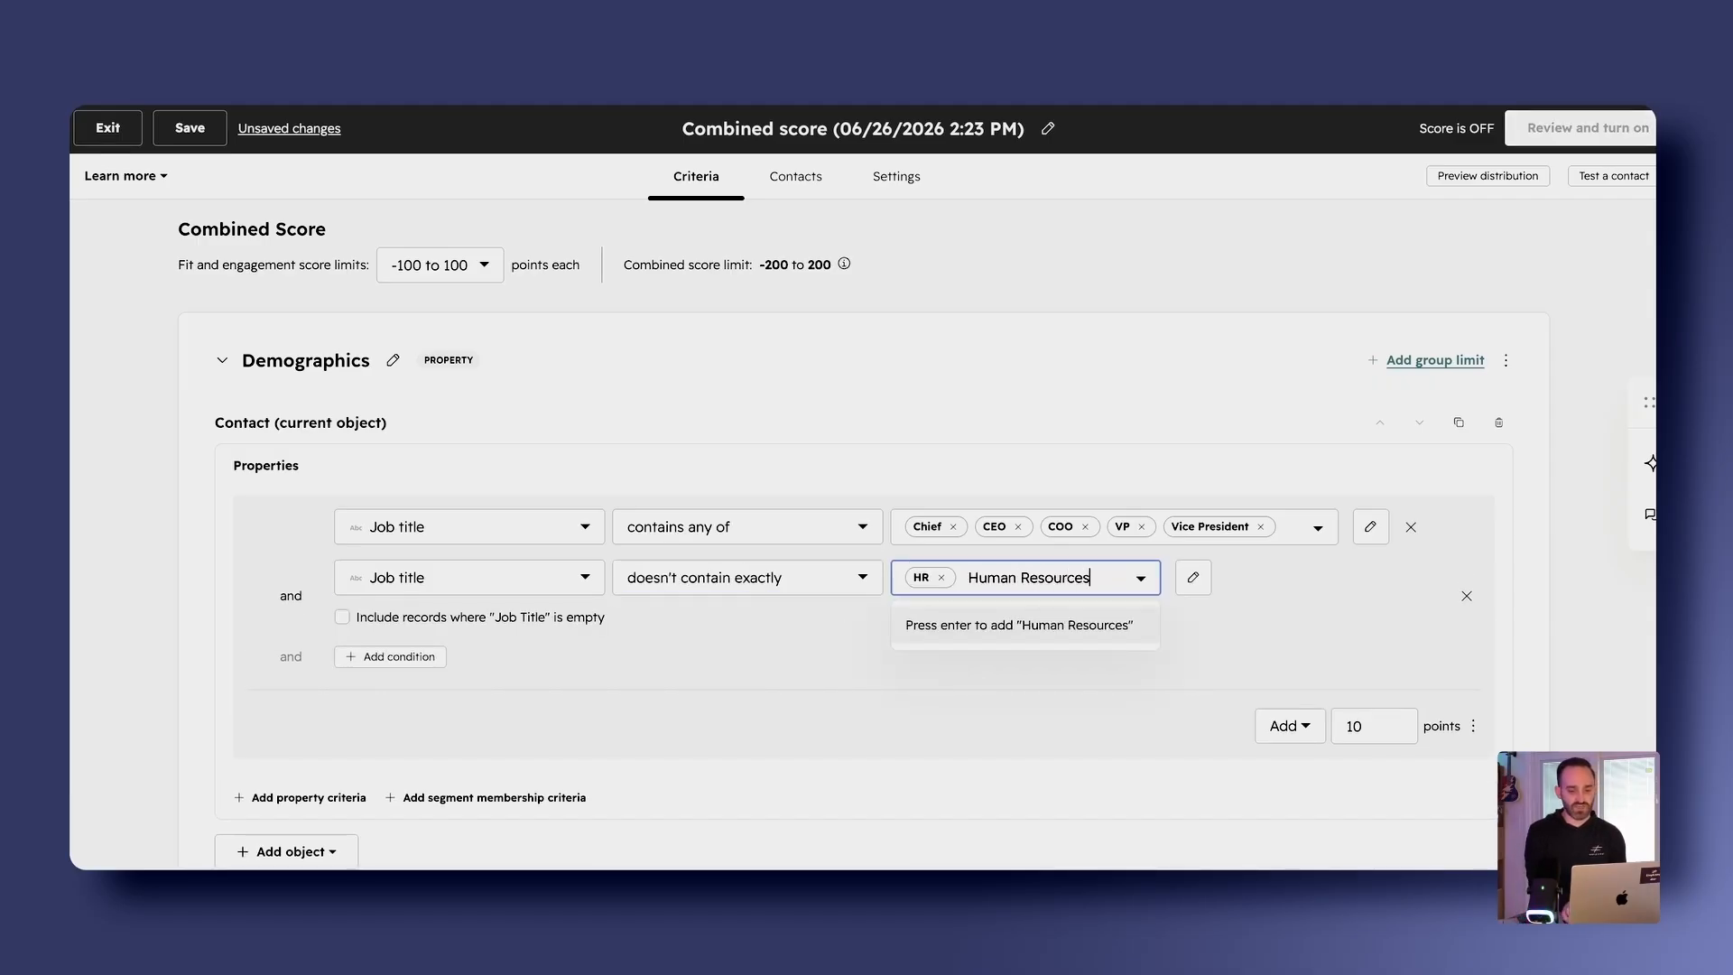
key("Return")
left_click(1288, 572)
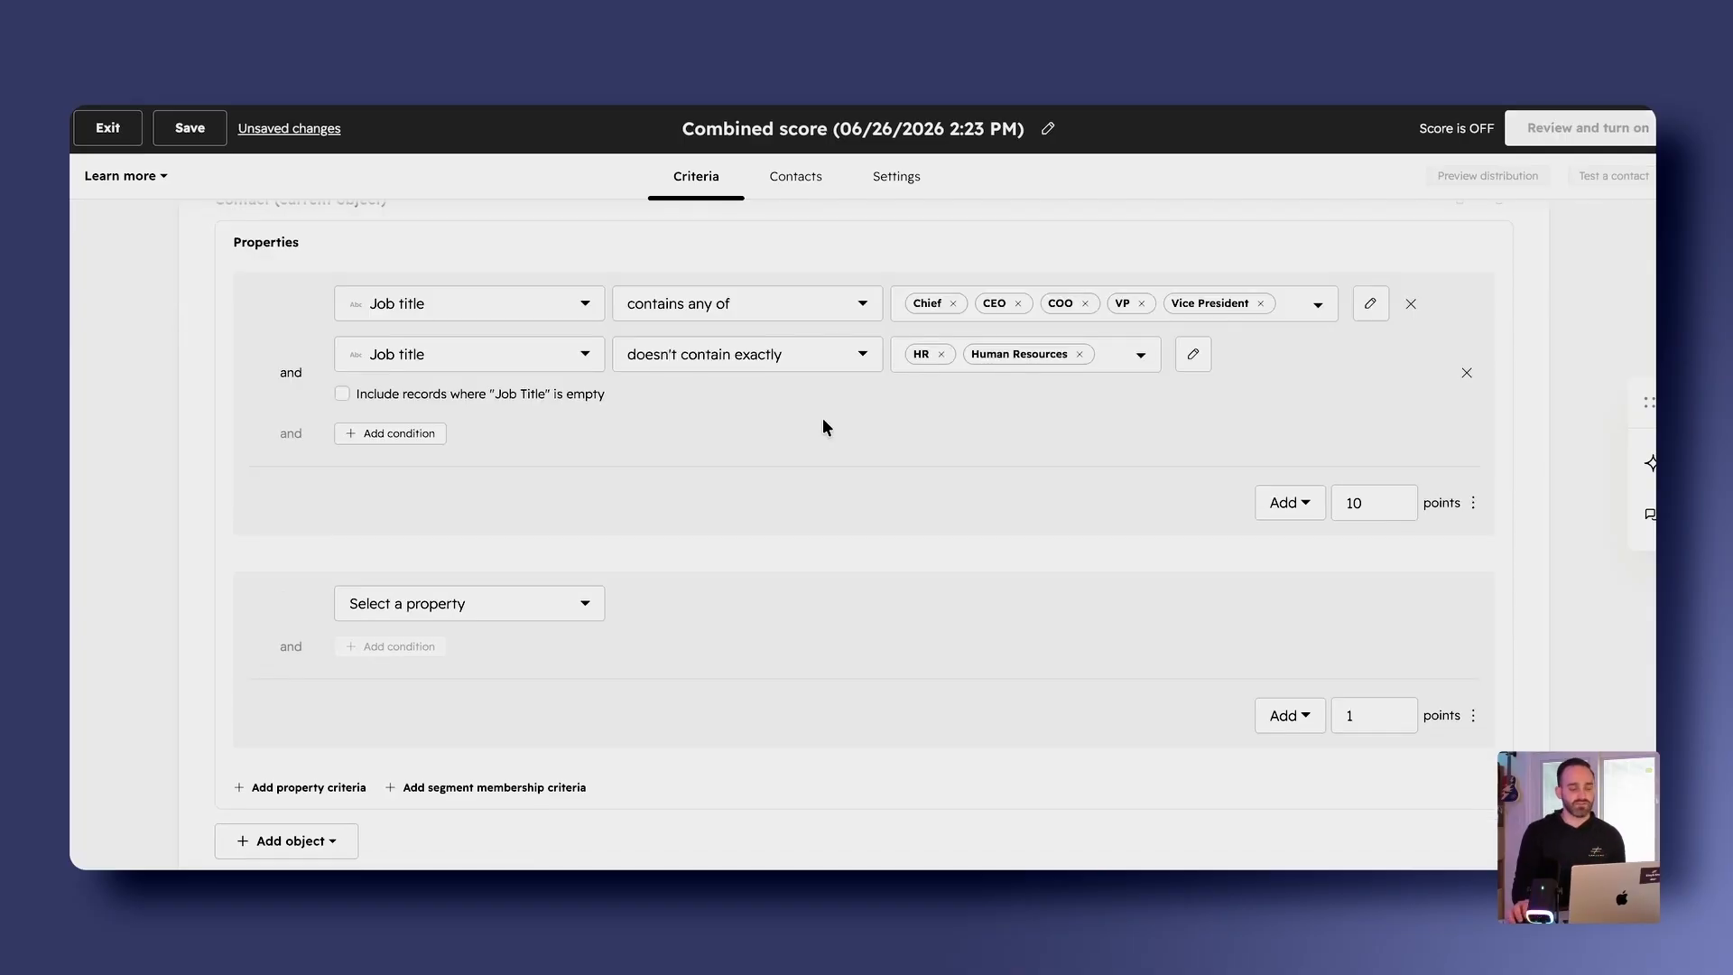
Set the second property criterion in the Demographics group to Country/Region with the operator "contains any of"
left_click(501, 607)
type("lo")
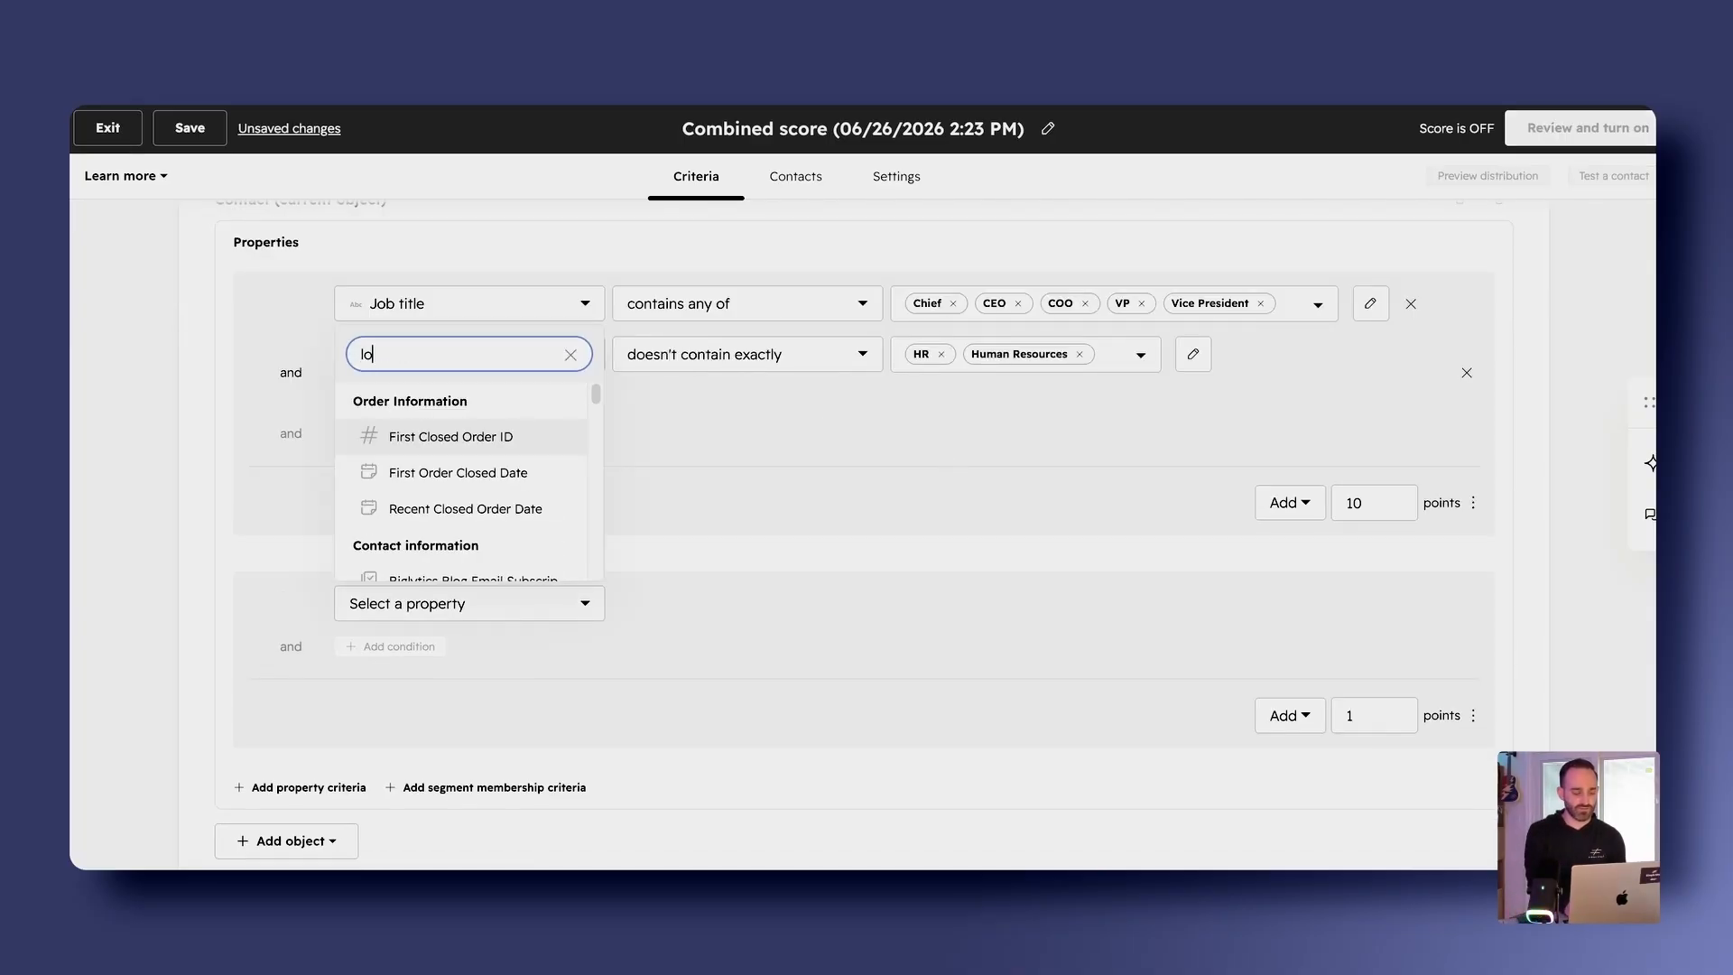
key("BackSpace")
key("BackSpace")
type("country")
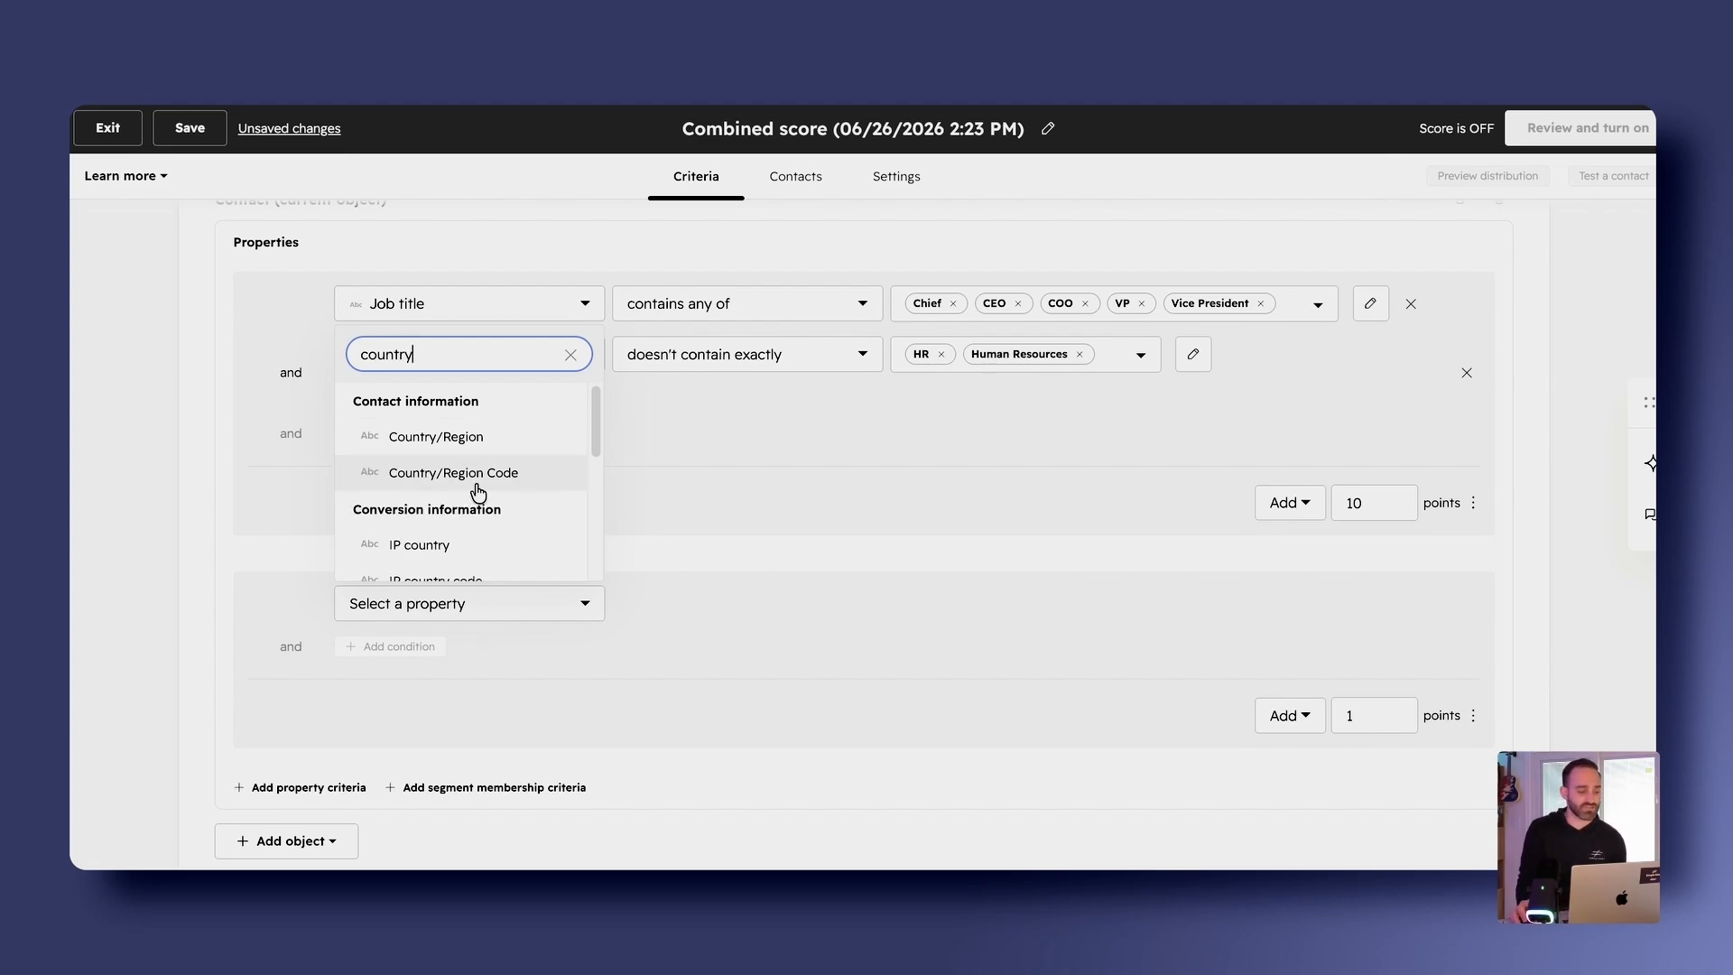
left_click(466, 436)
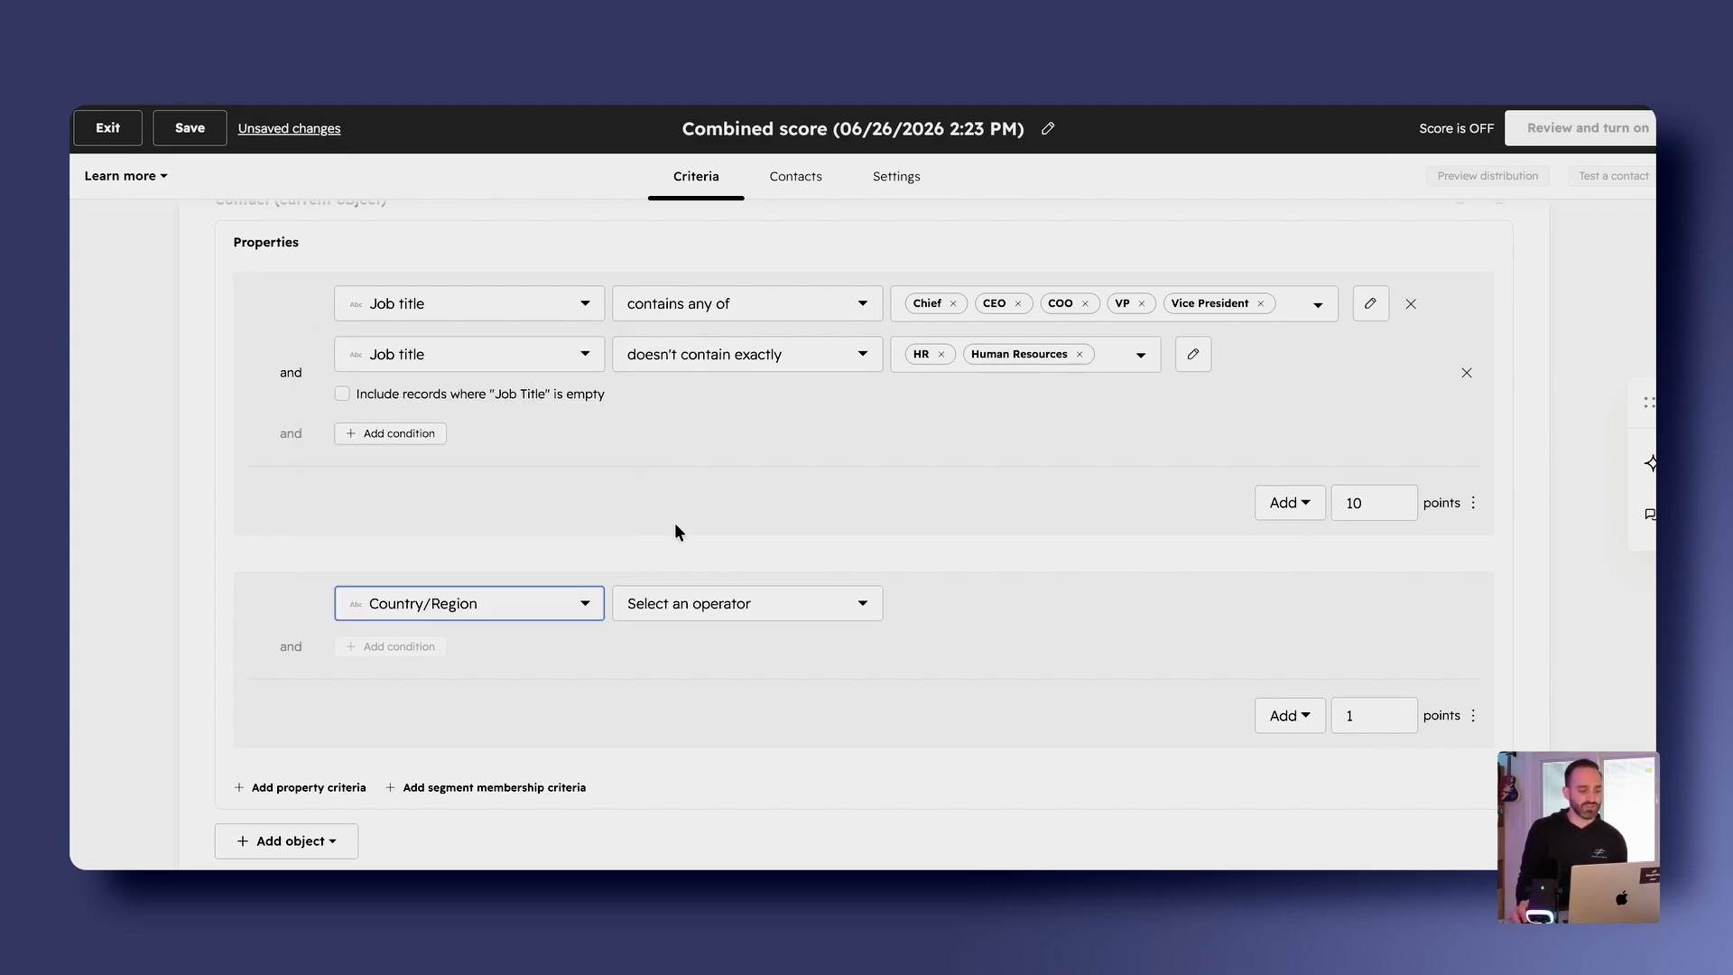
left_click(746, 610)
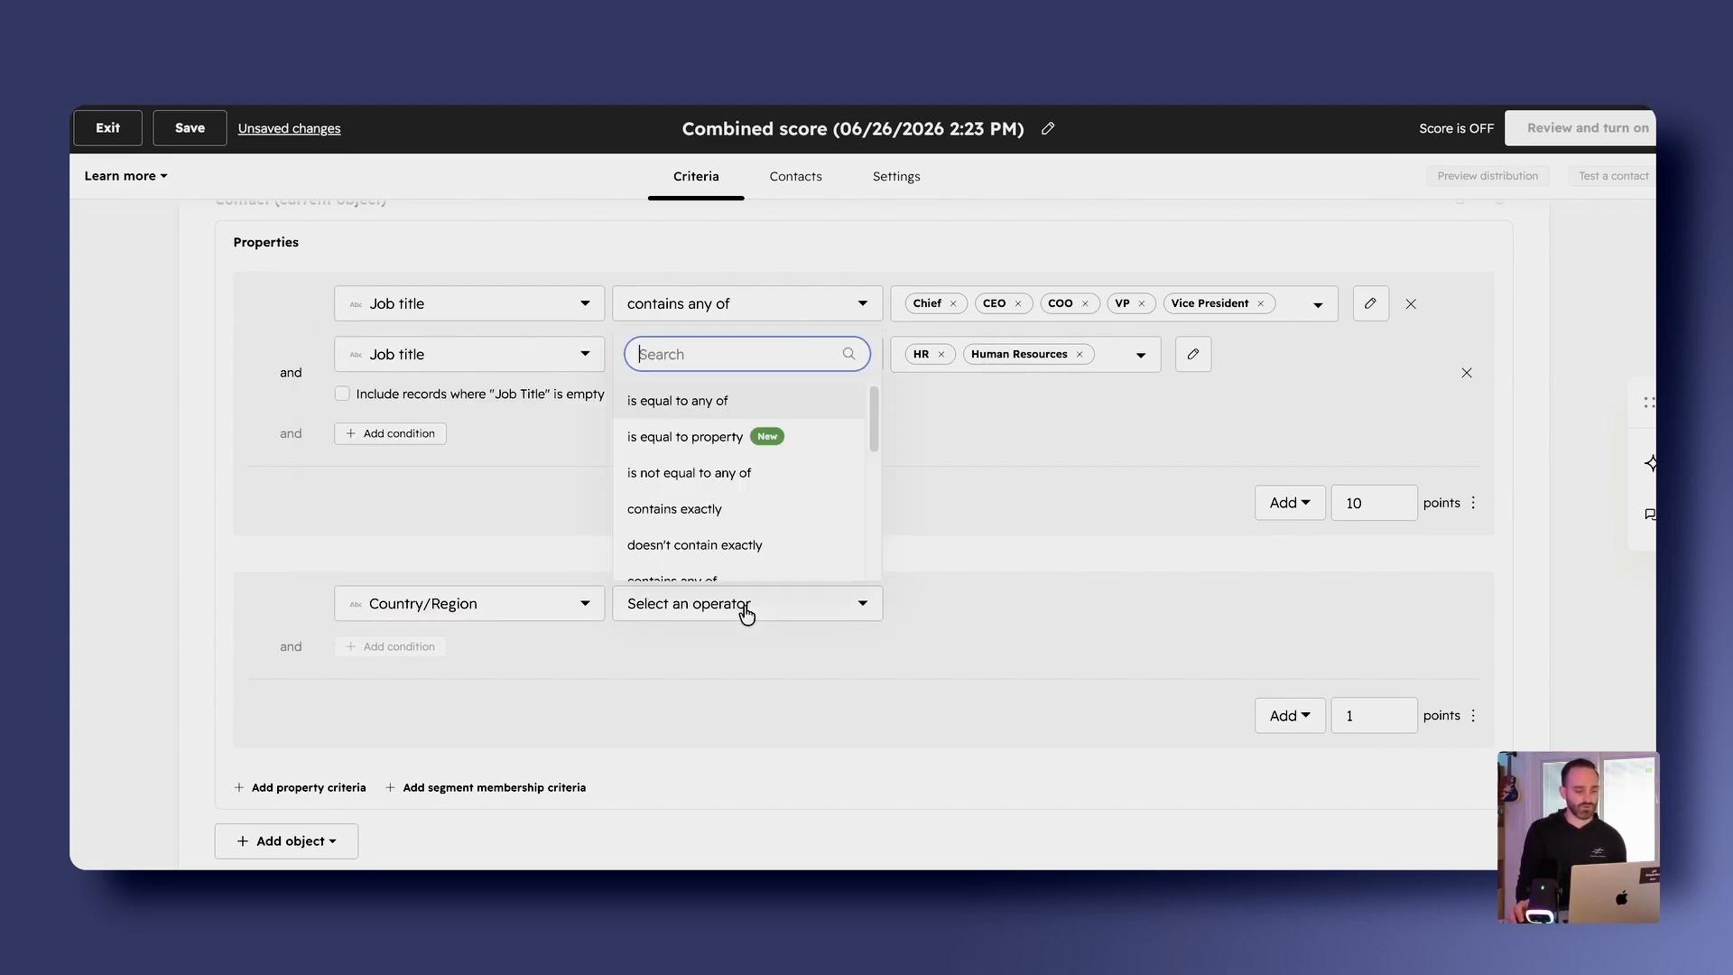
scroll(742, 548, "down", 1)
left_click(734, 545)
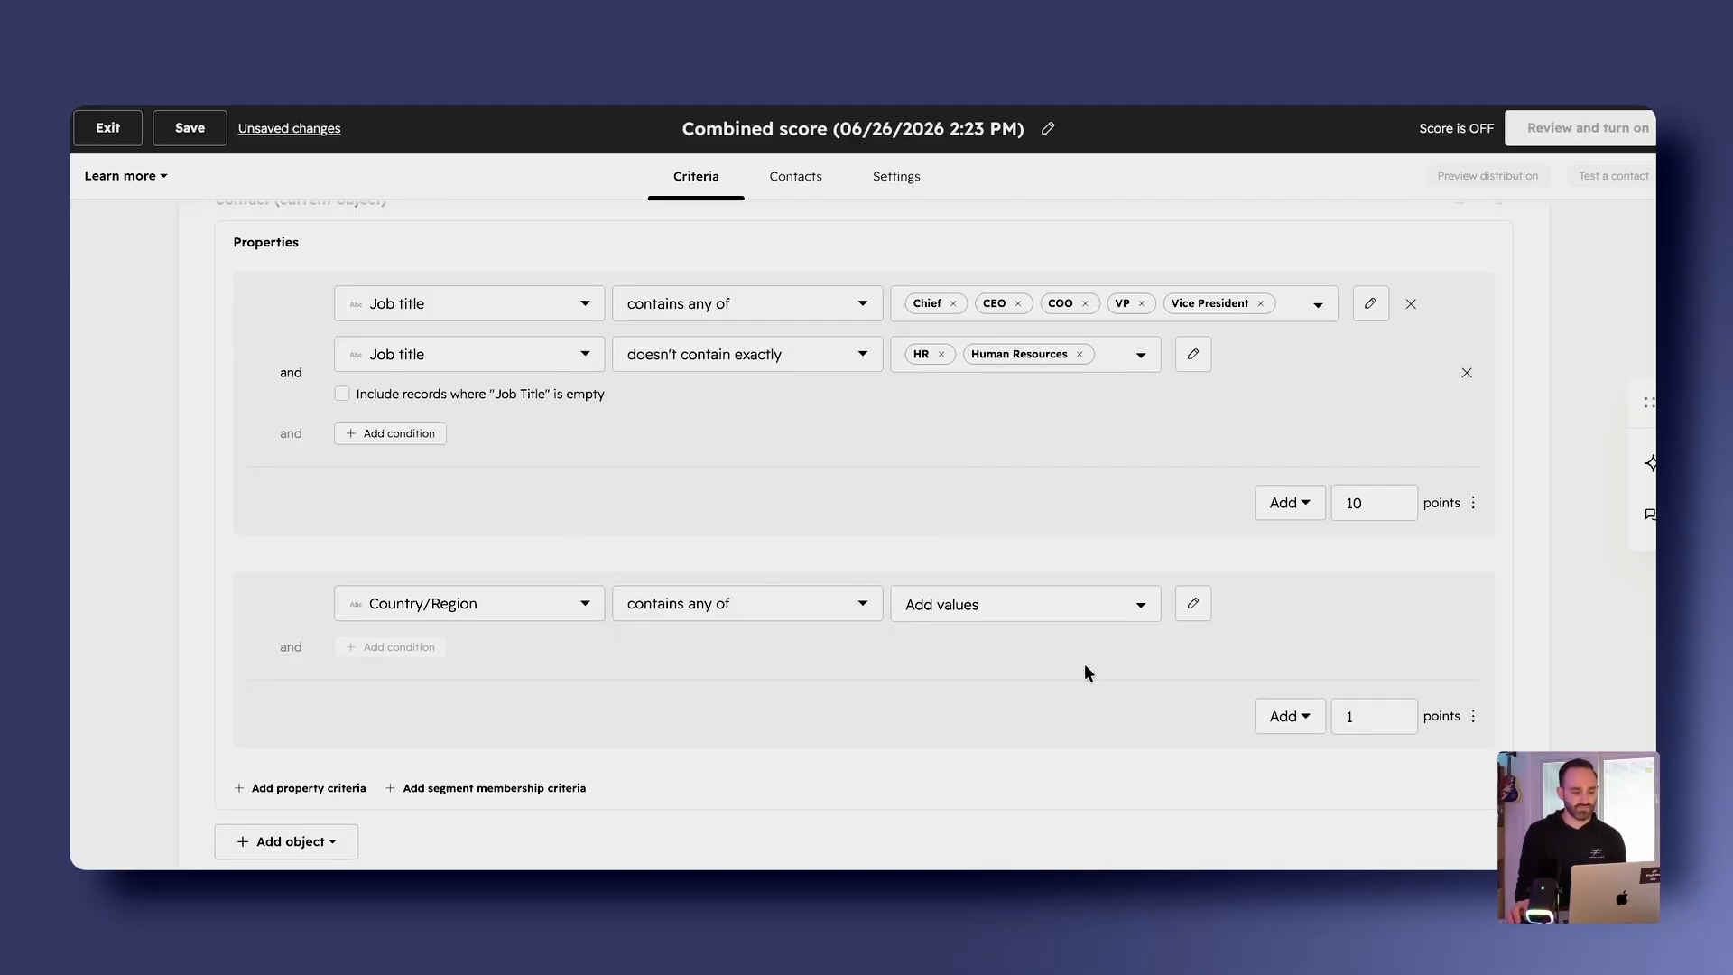
Add United States, USA, Canada and Mexico as the values of the Country/Region condition
left_click(1004, 605)
type("Unite")
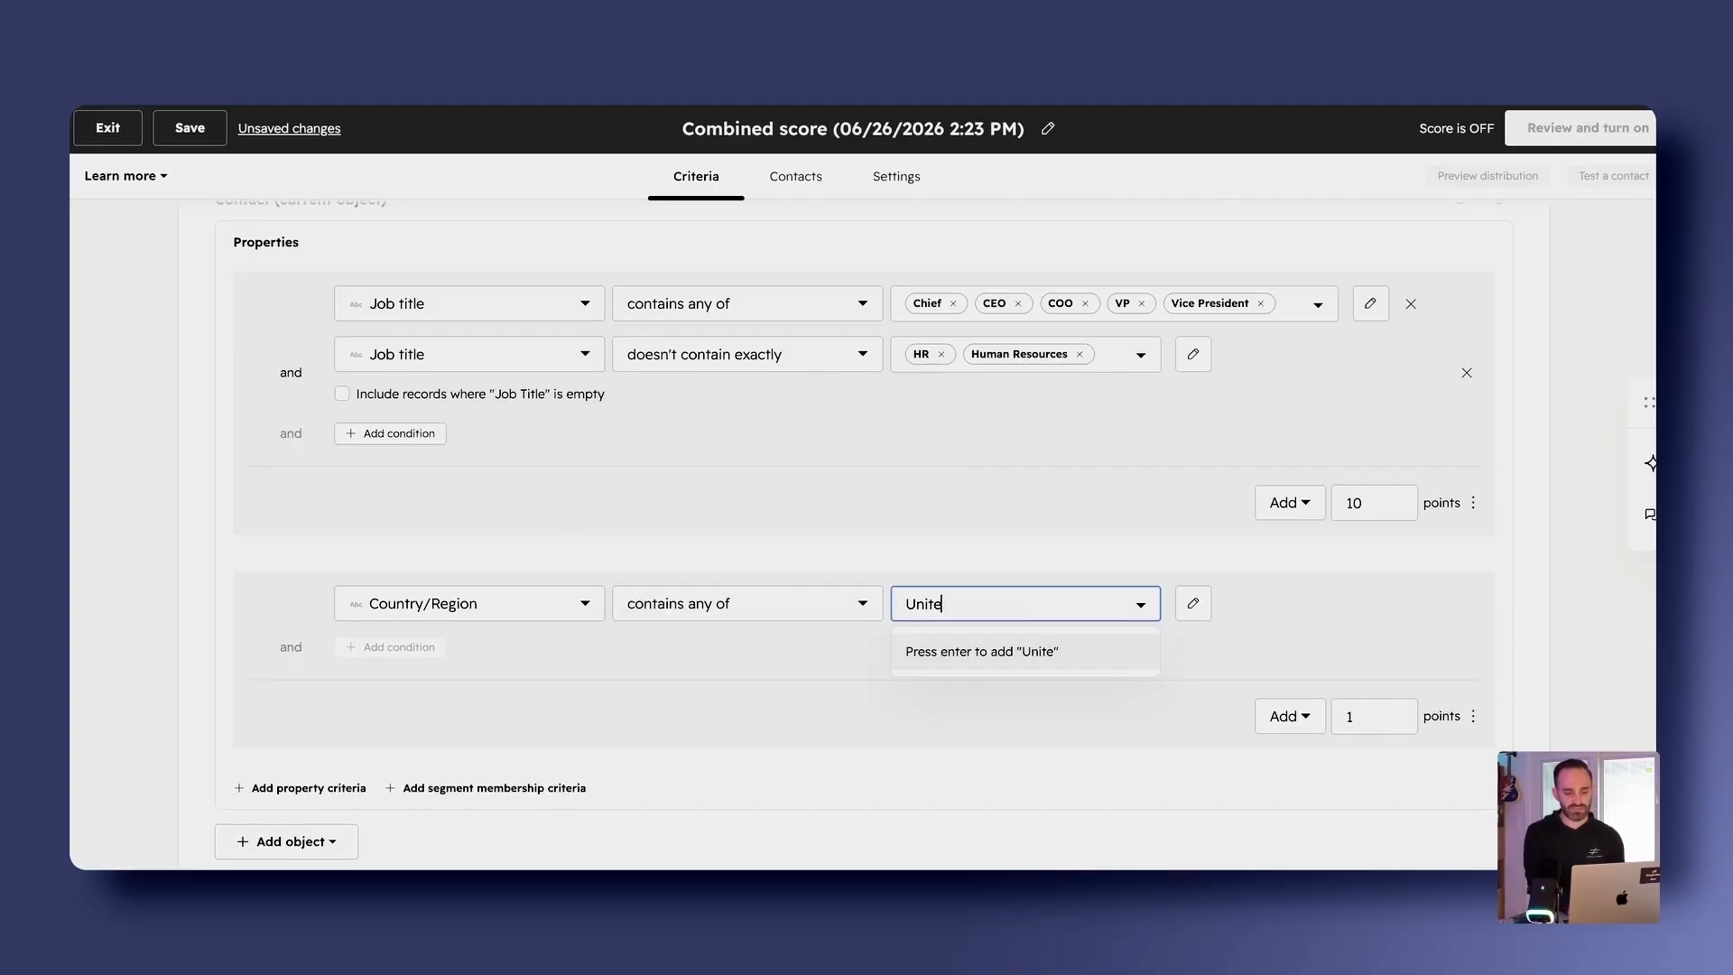
type("d States")
key("Return")
type("USA")
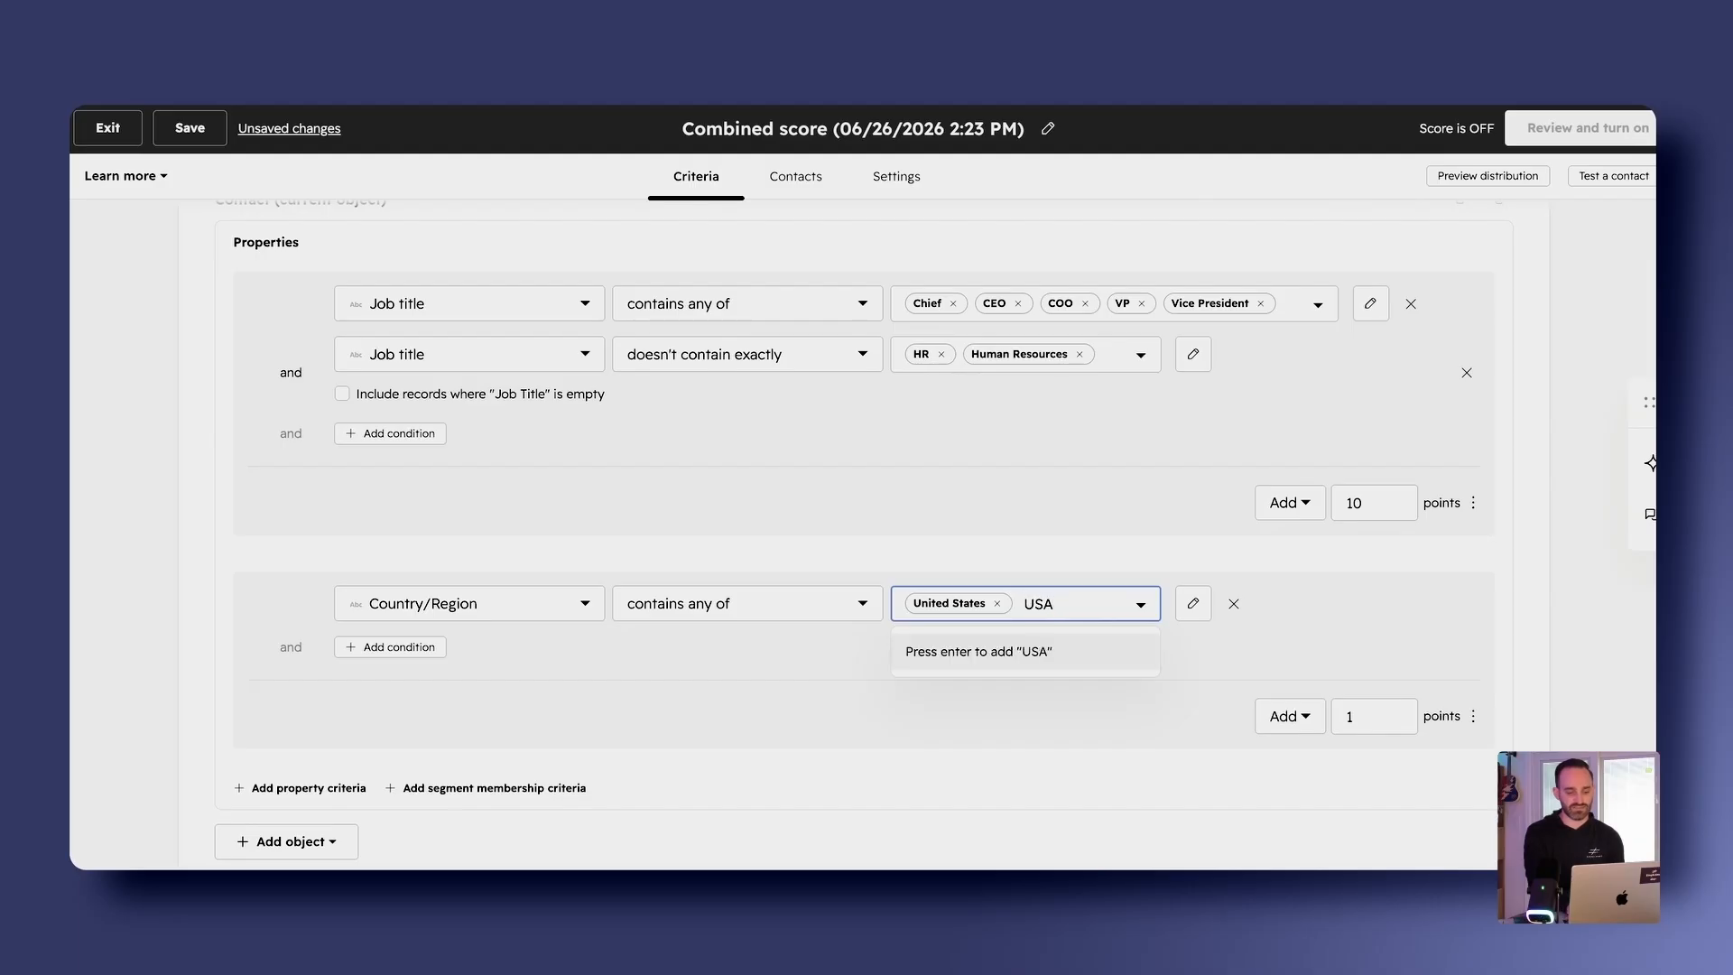
key("Return")
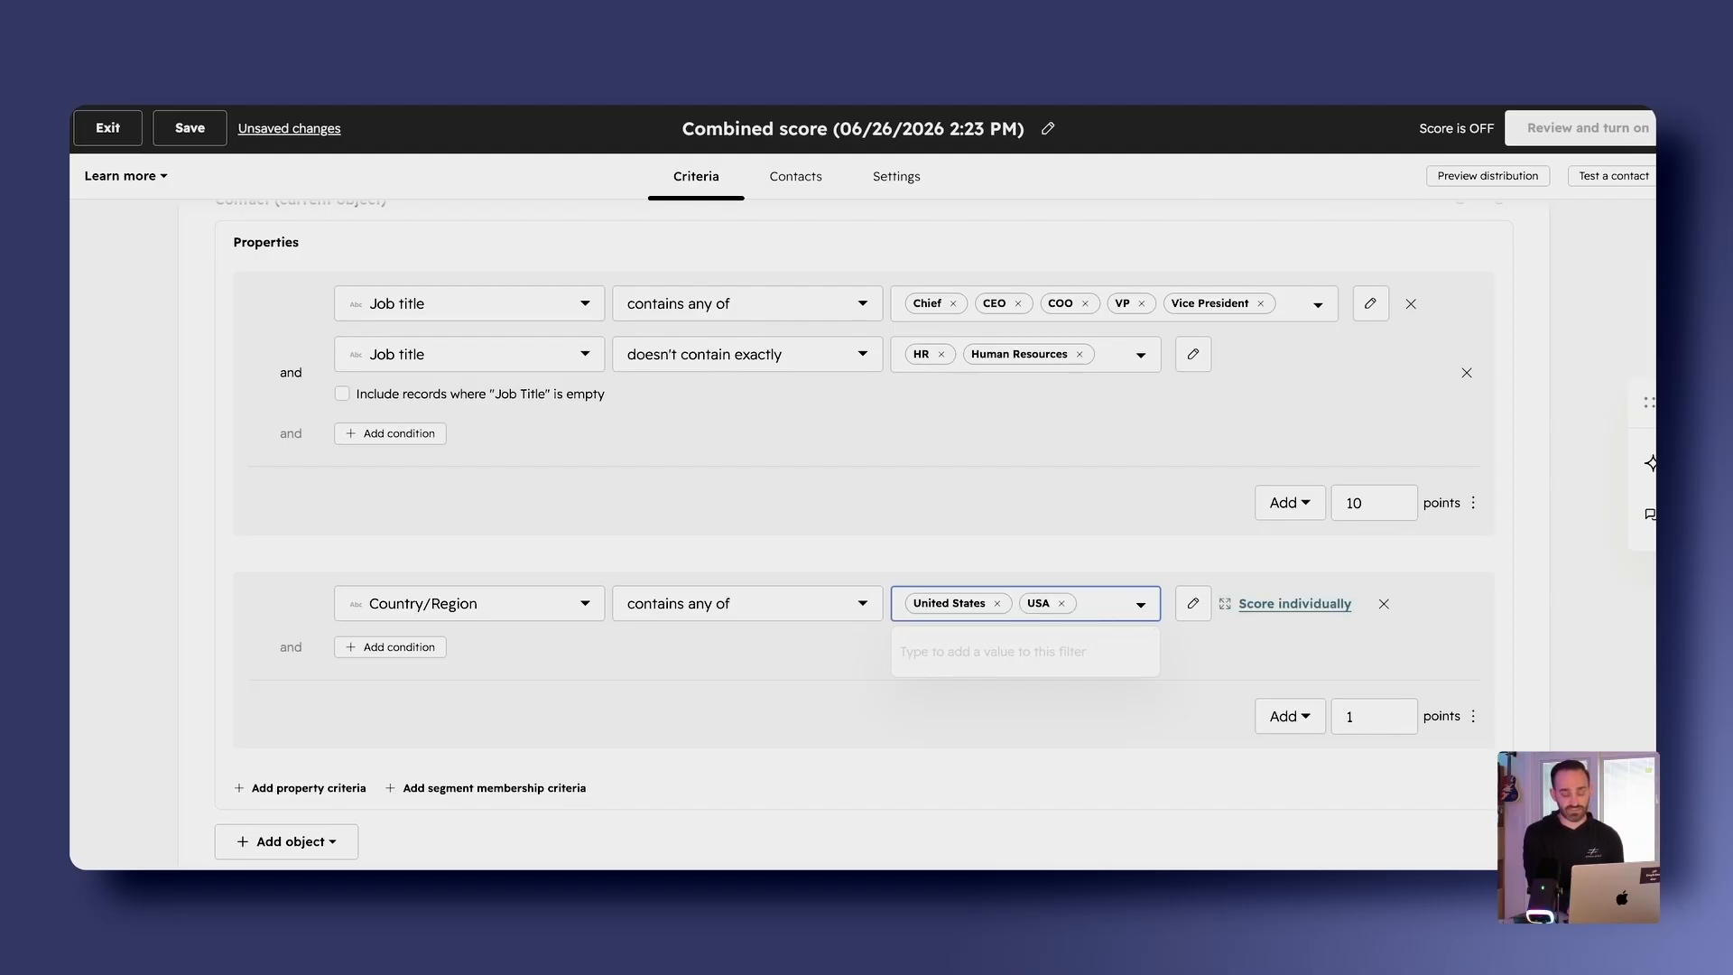
type("Canada")
key("Return")
type("Mexico")
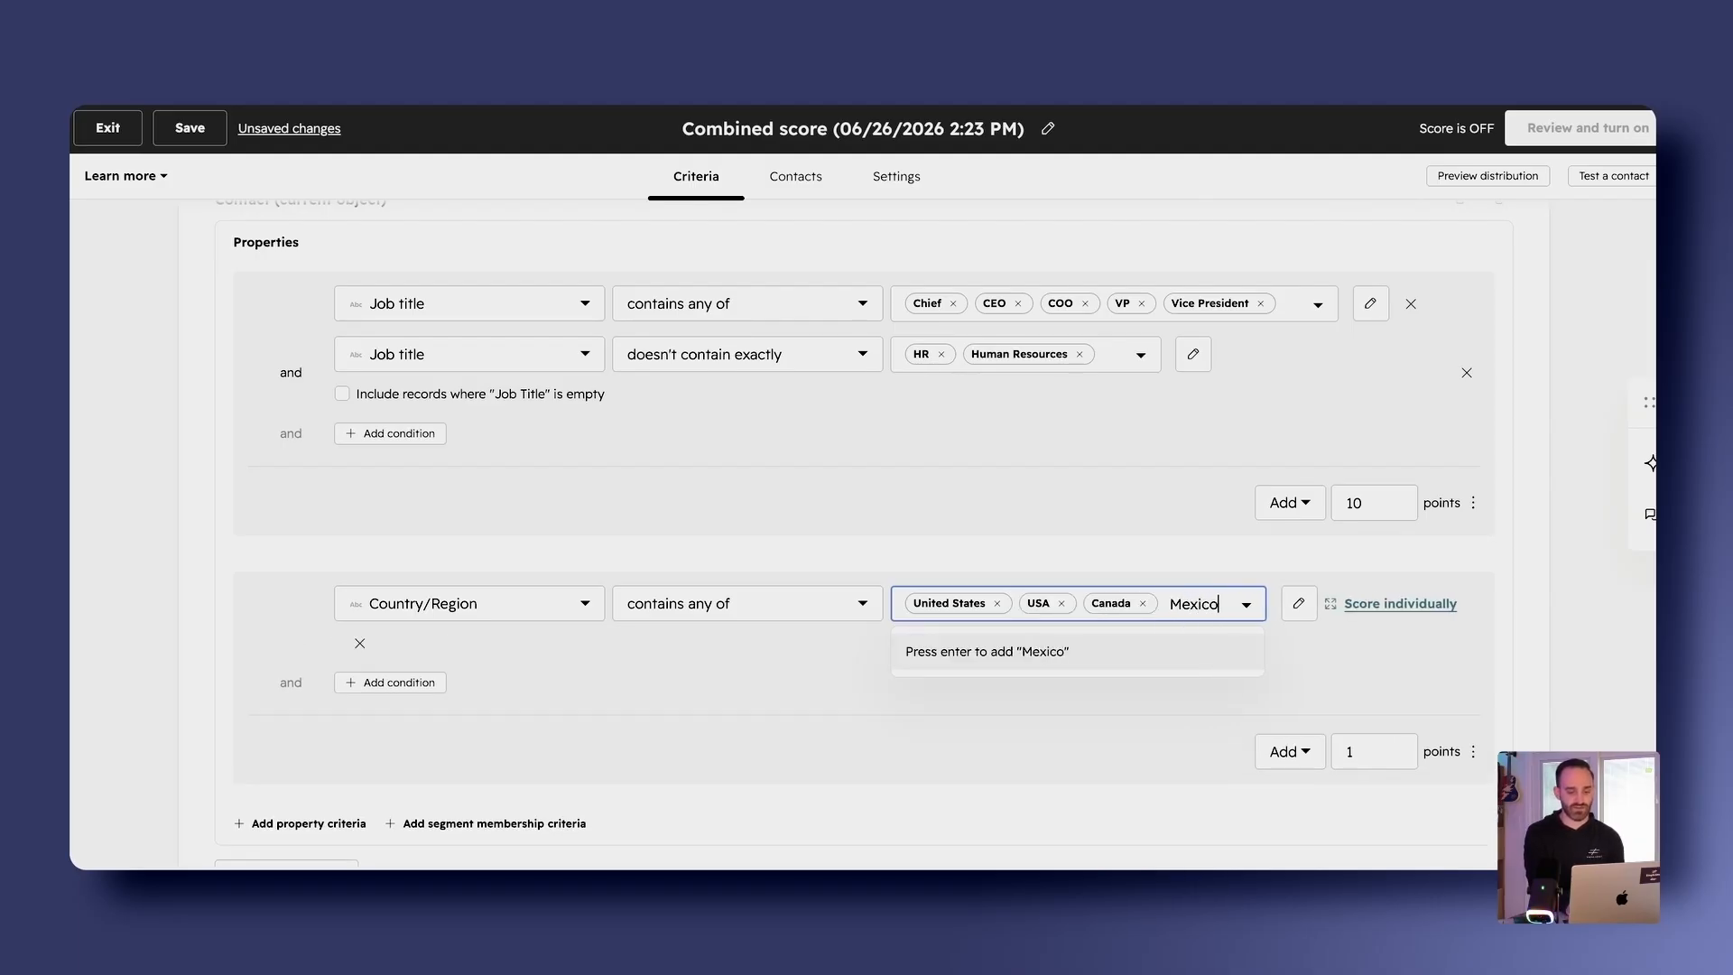
key("Return")
left_click(797, 673)
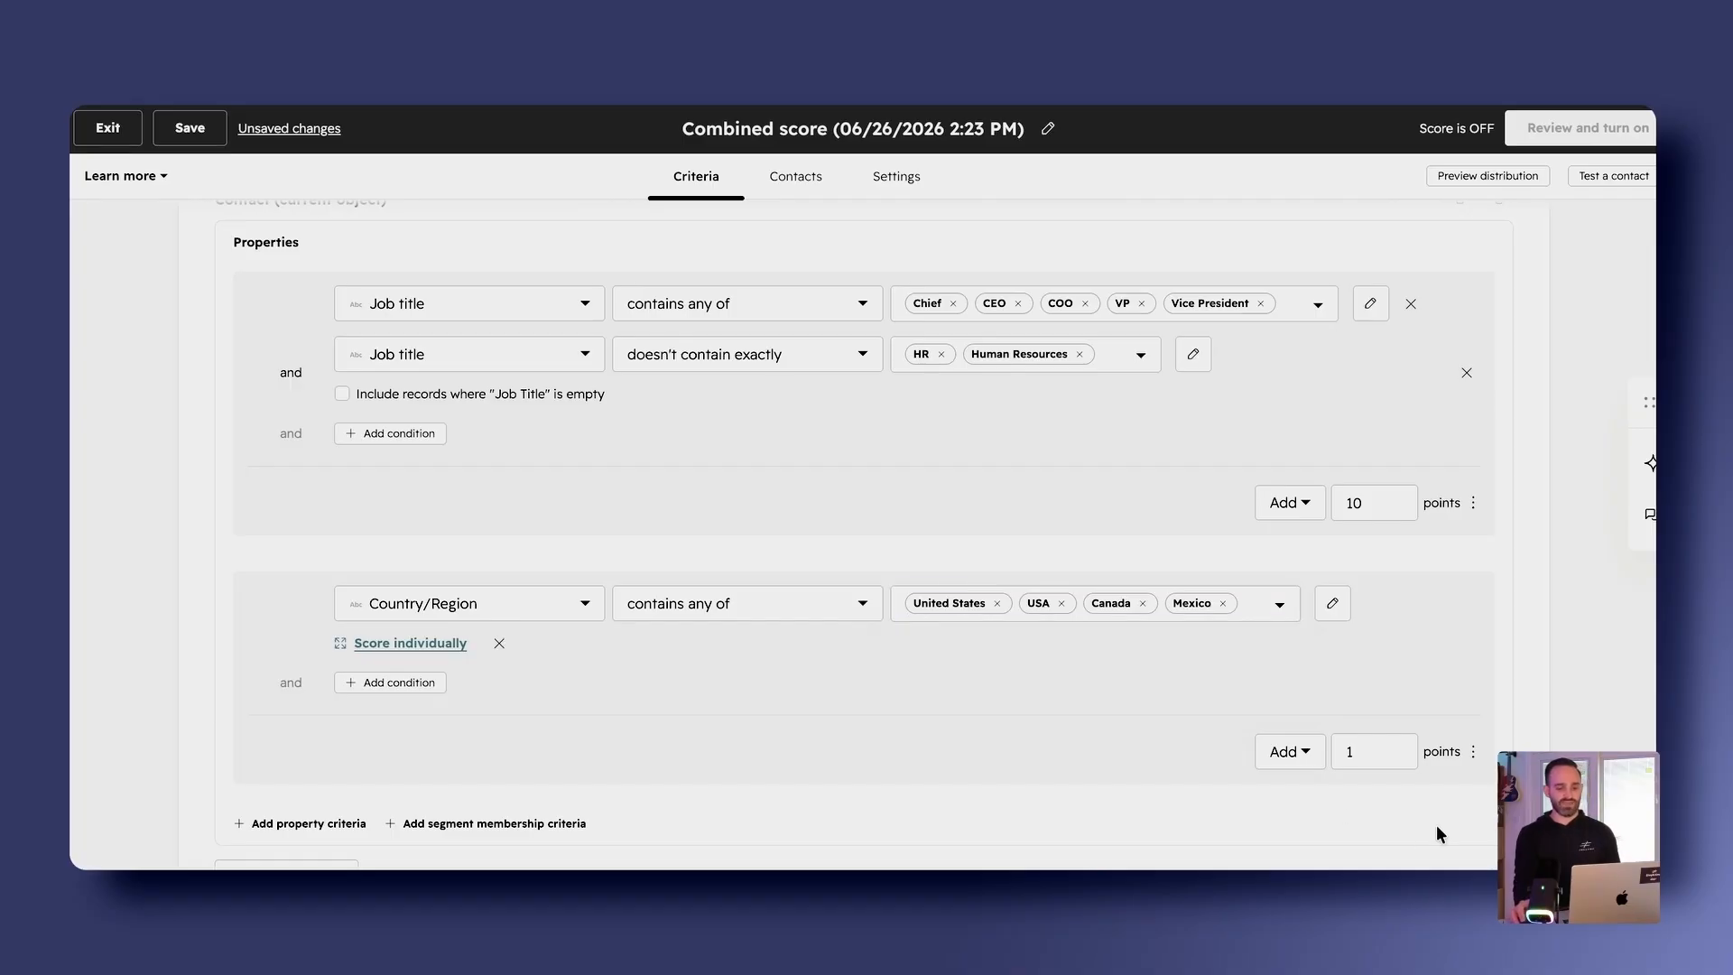
Set the Country/Region criterion to add 10 points
left_click(1379, 760)
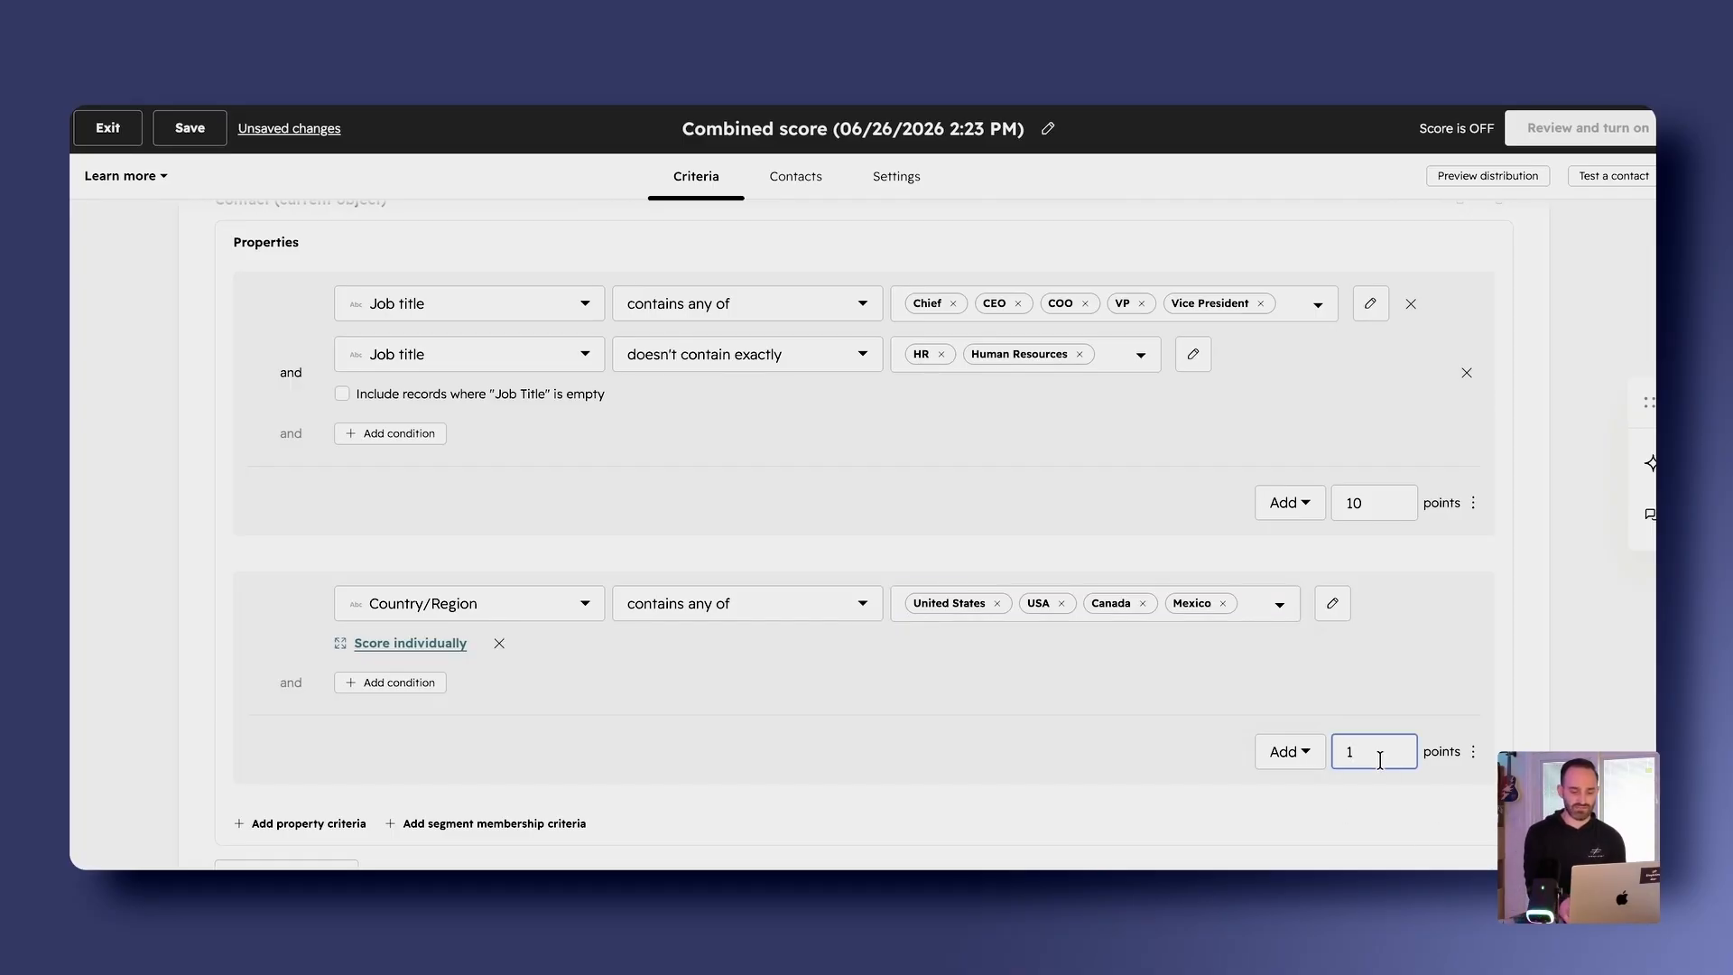
type("0")
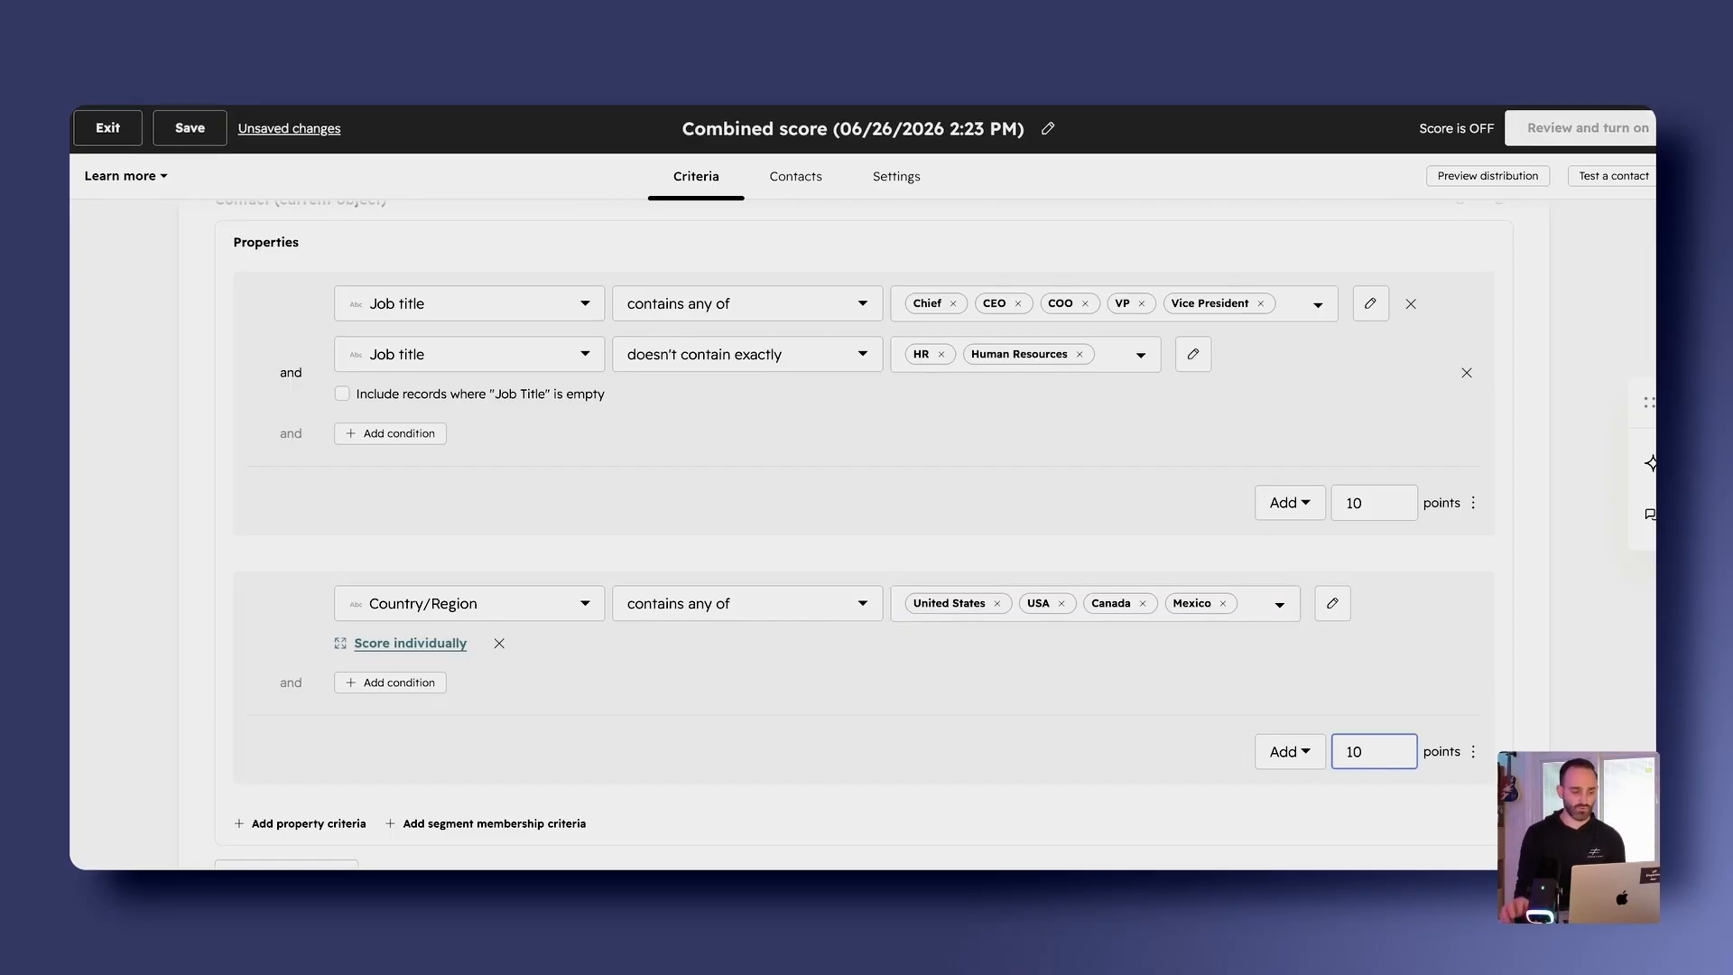
left_click(1059, 669)
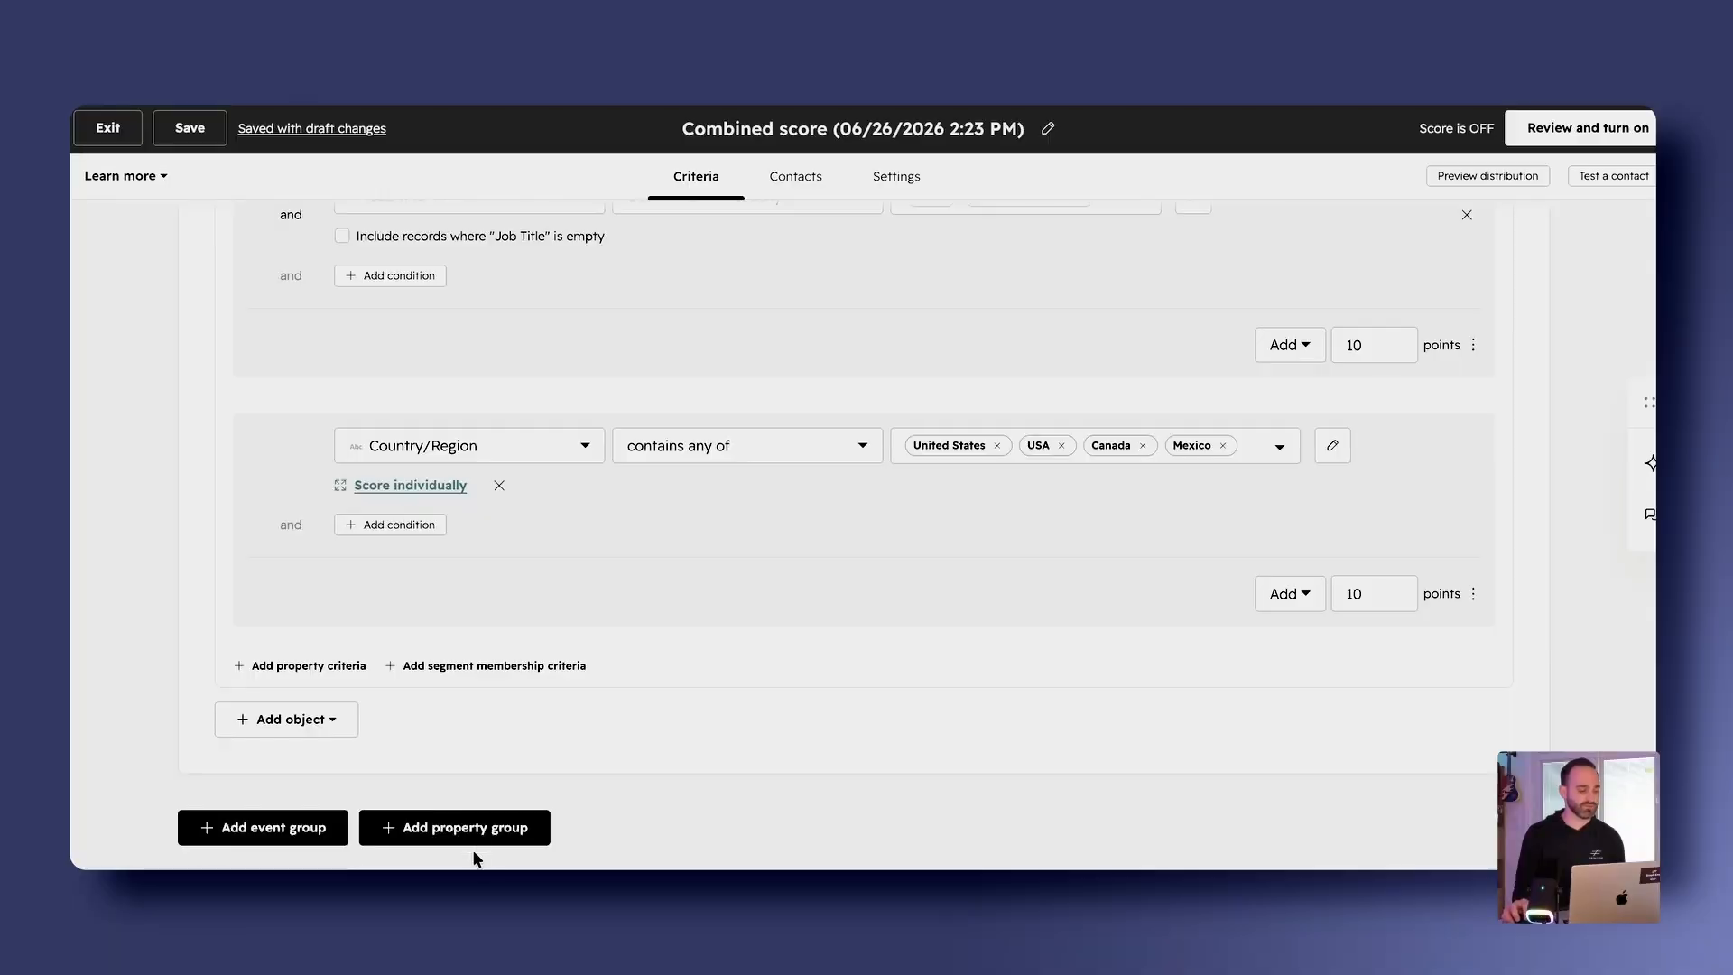
Add a new property group below the Demographics group and name it Firmographic
left_click(469, 835)
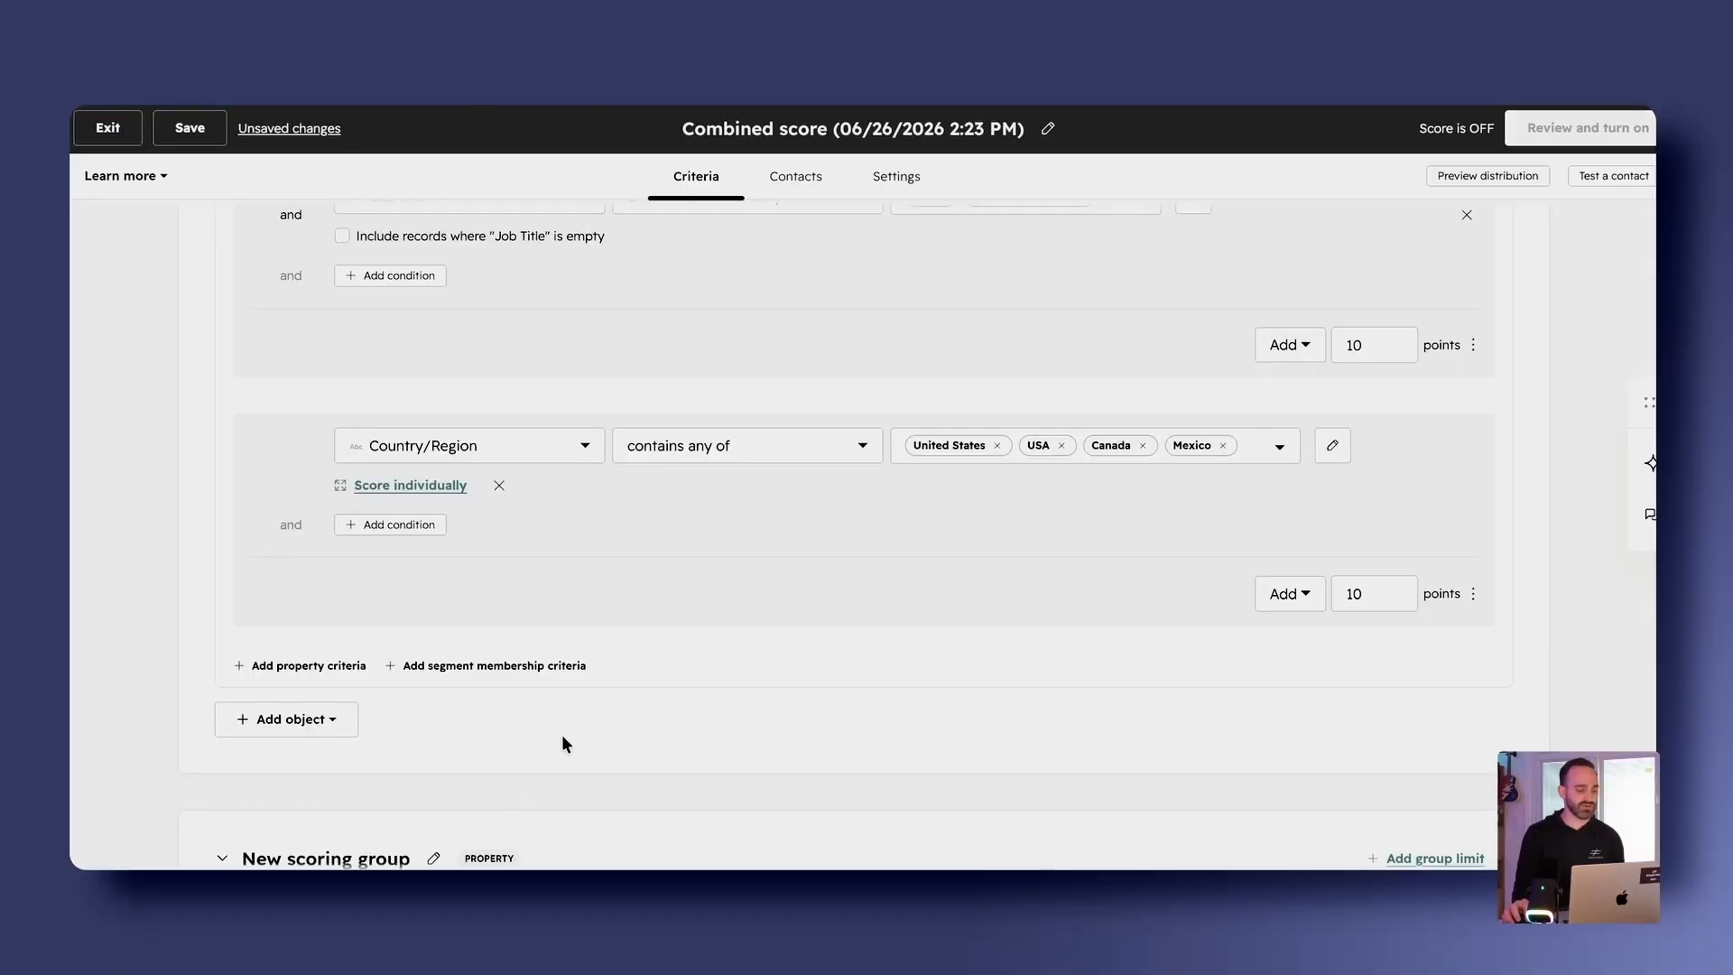
scroll(562, 734, "down", 4)
triple_click(352, 533)
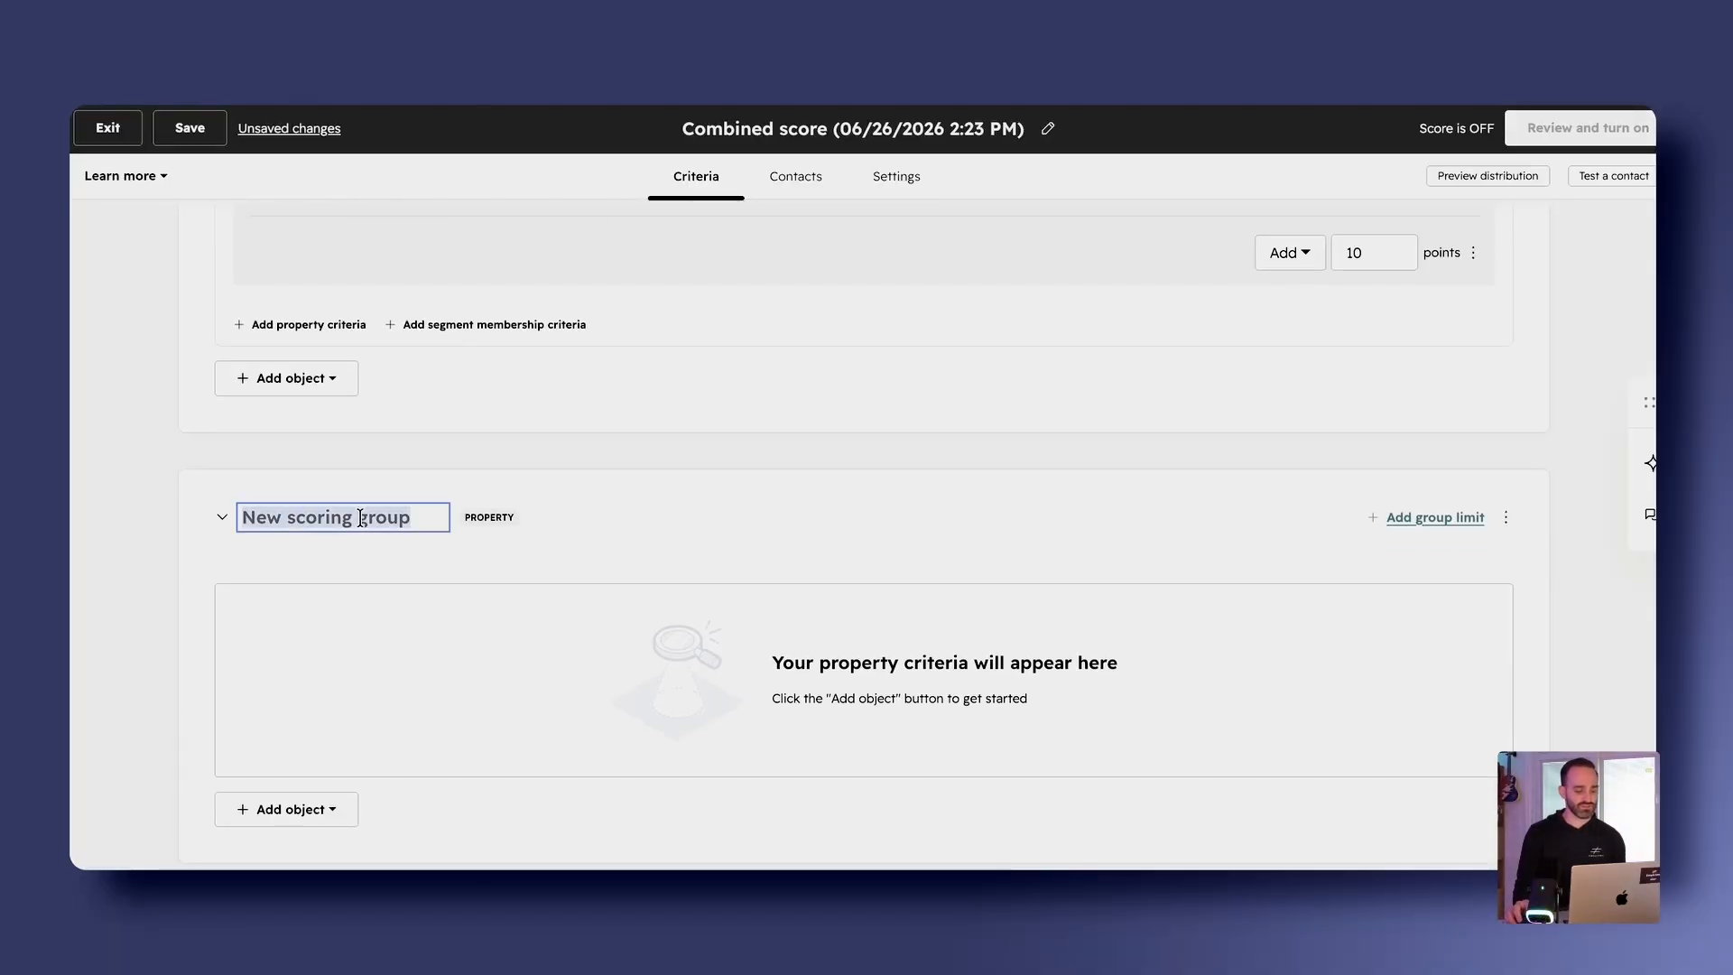
type("Firmog")
type("raphic")
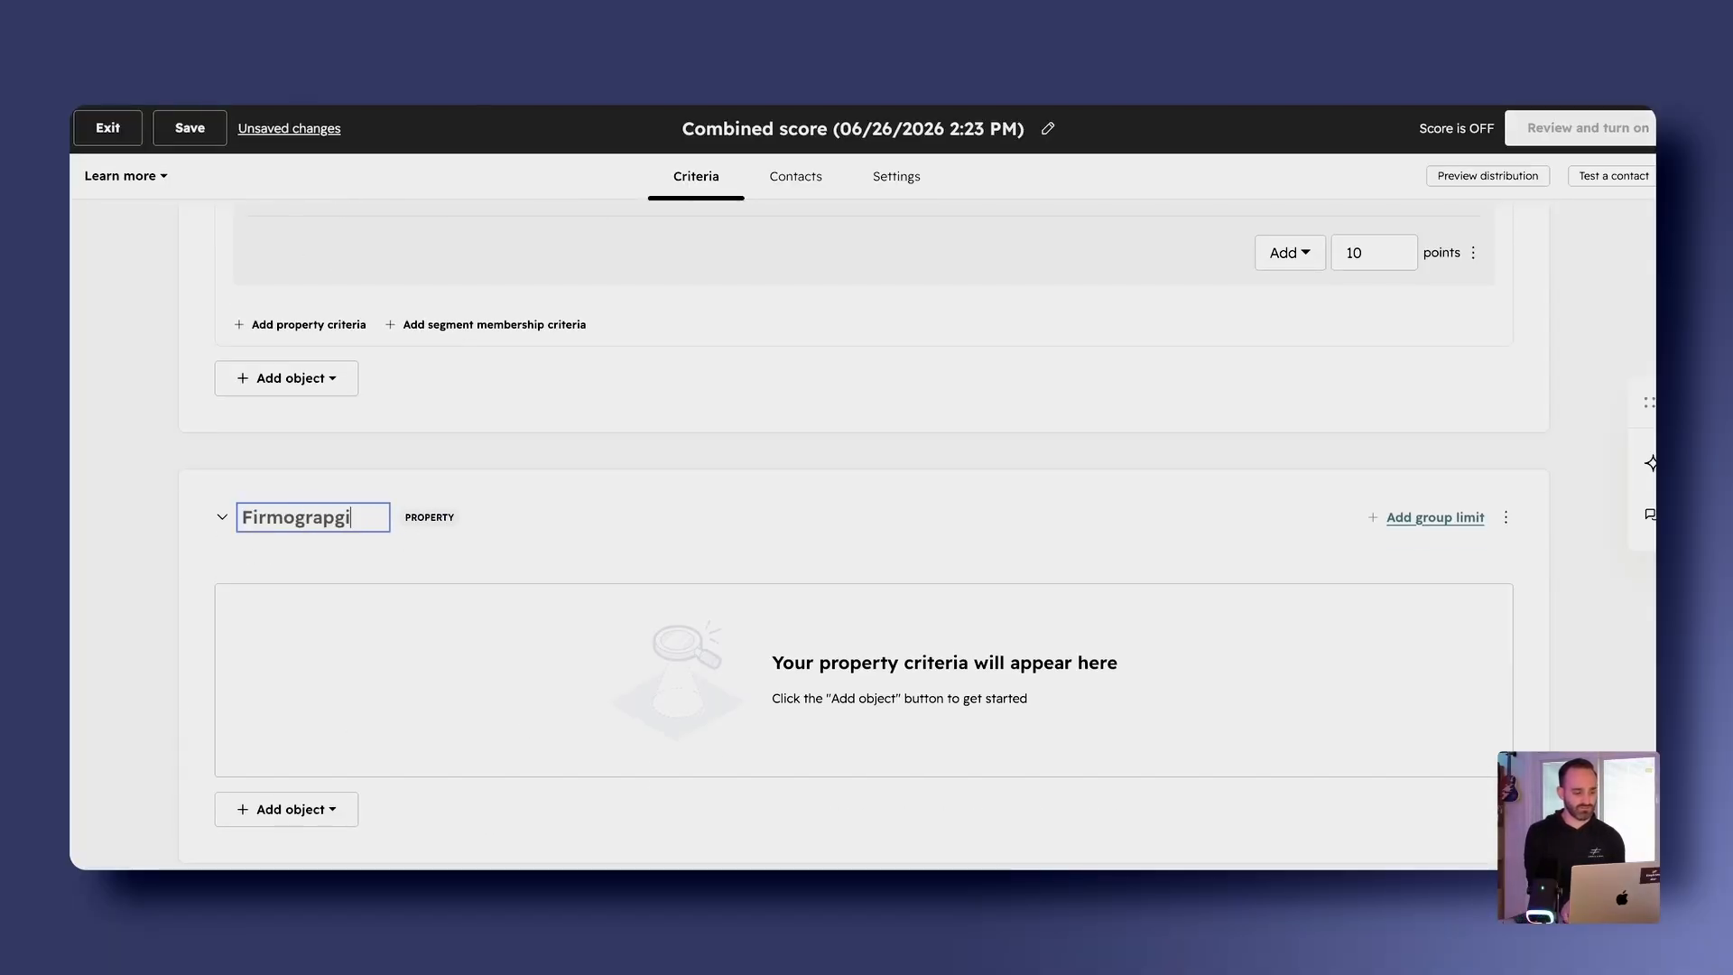
scroll(542, 514, "down", 1)
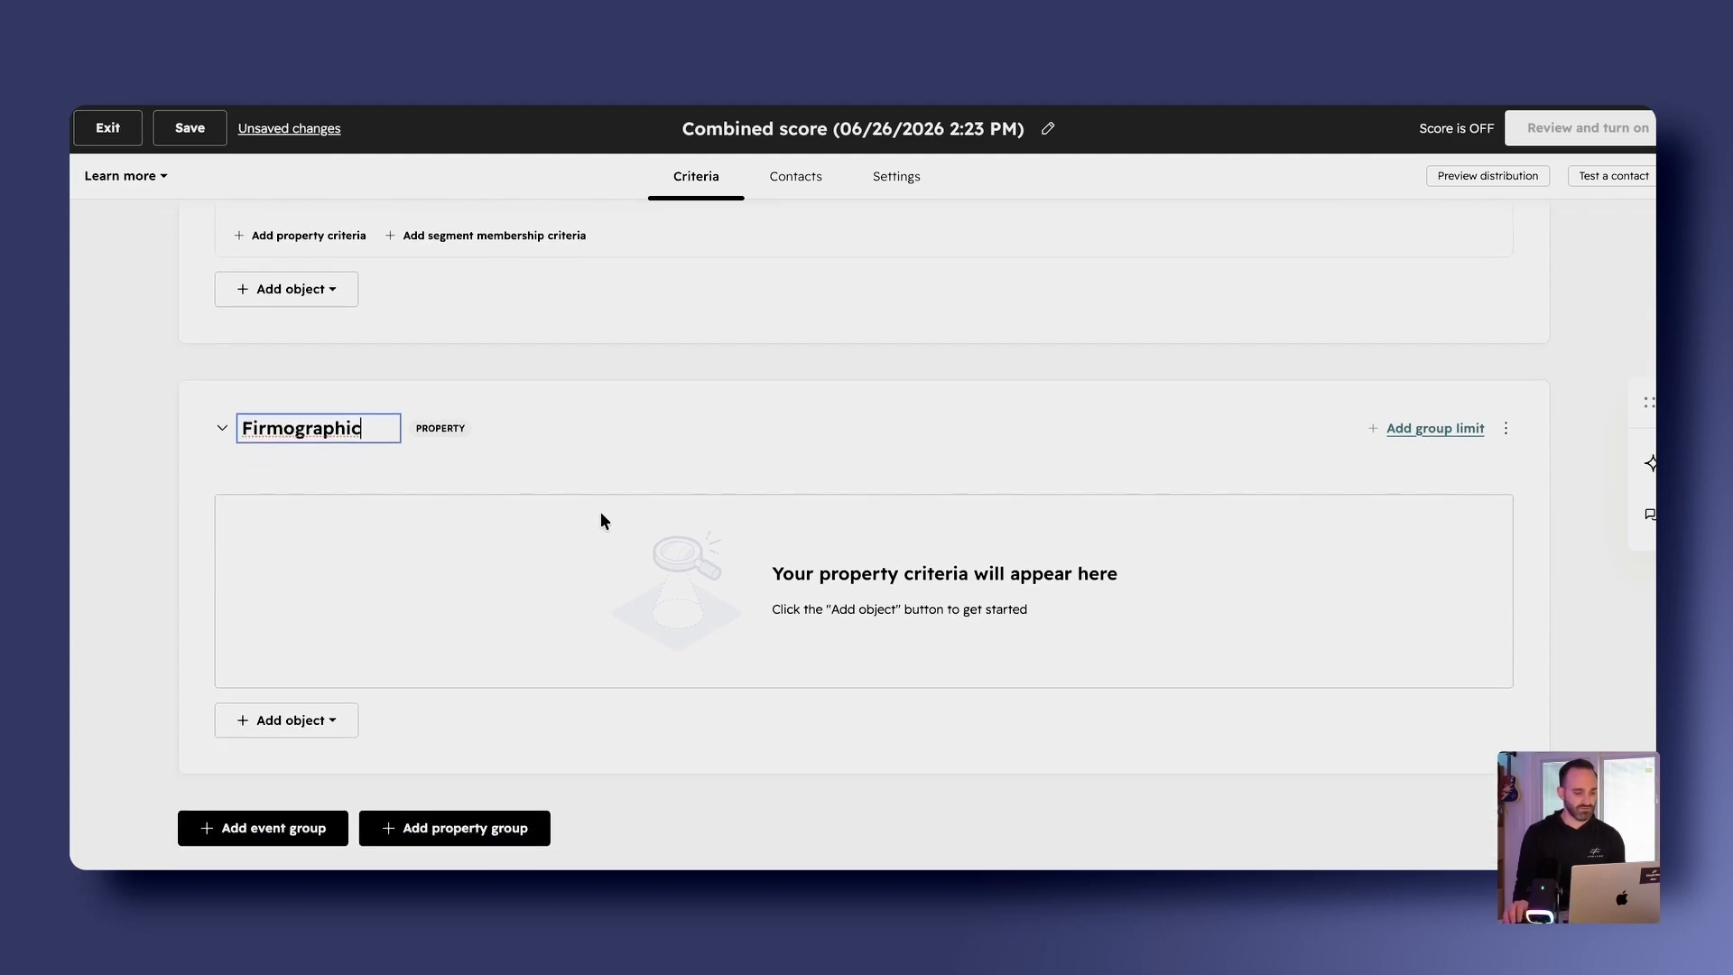
left_click(599, 510)
Add the Associated company object to the Firmographic group and choose Annual revenue as its first property
left_click(225, 729)
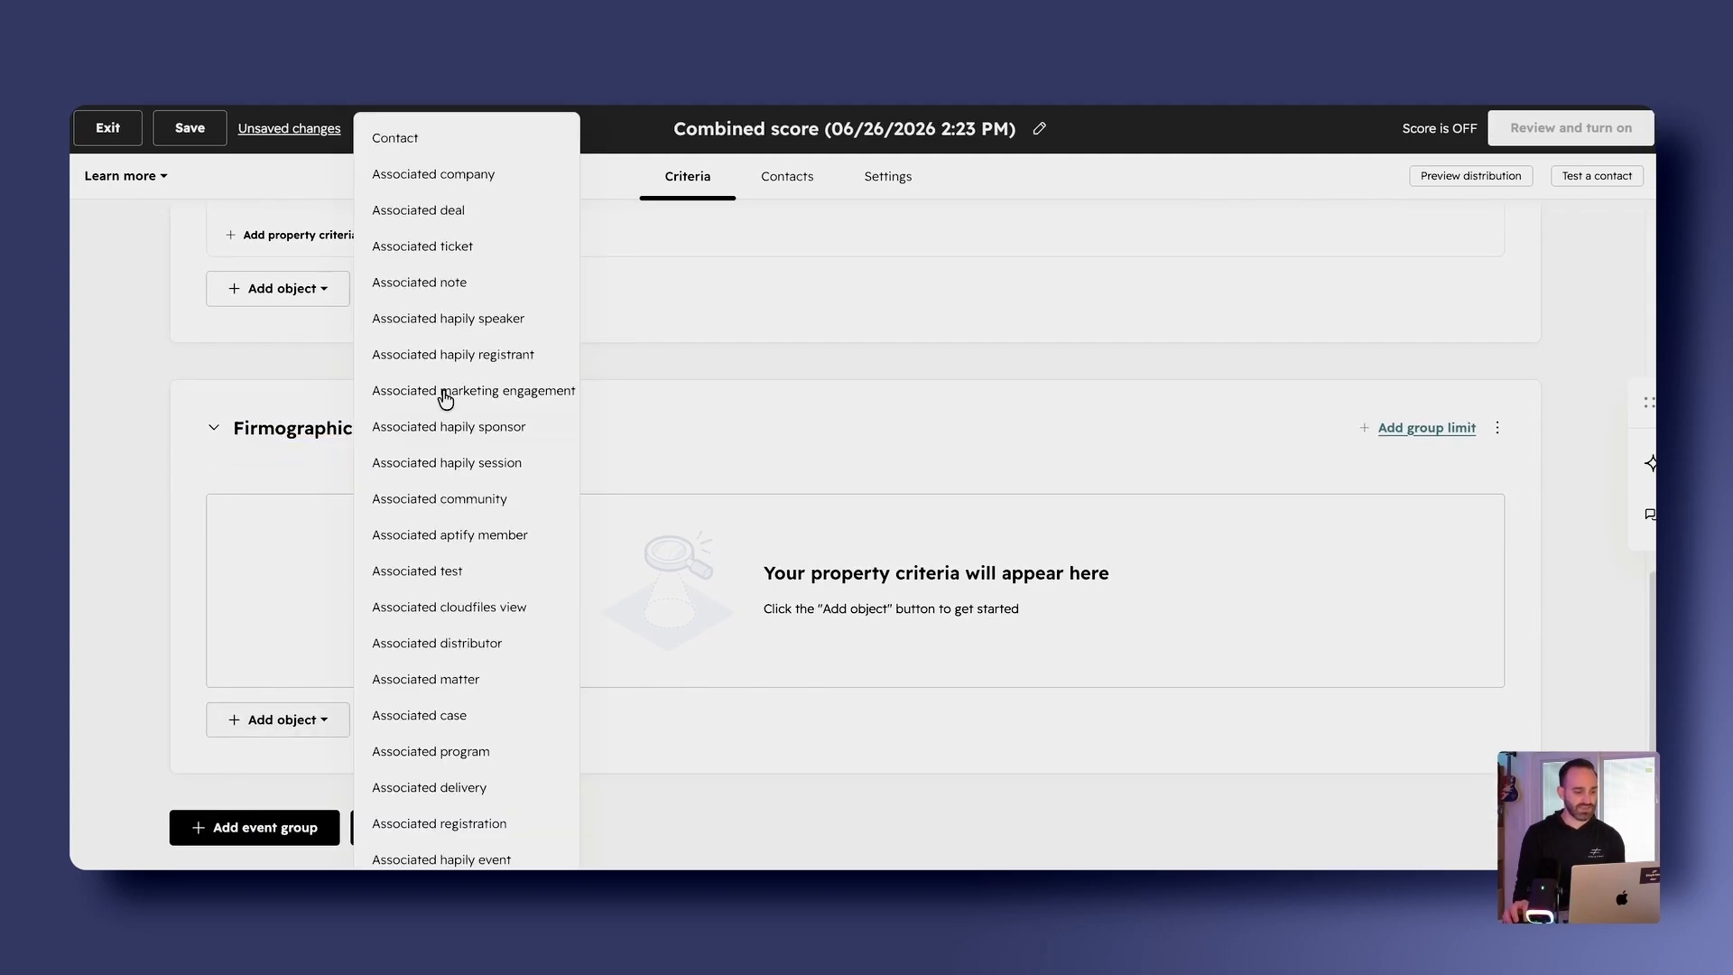
left_click(436, 177)
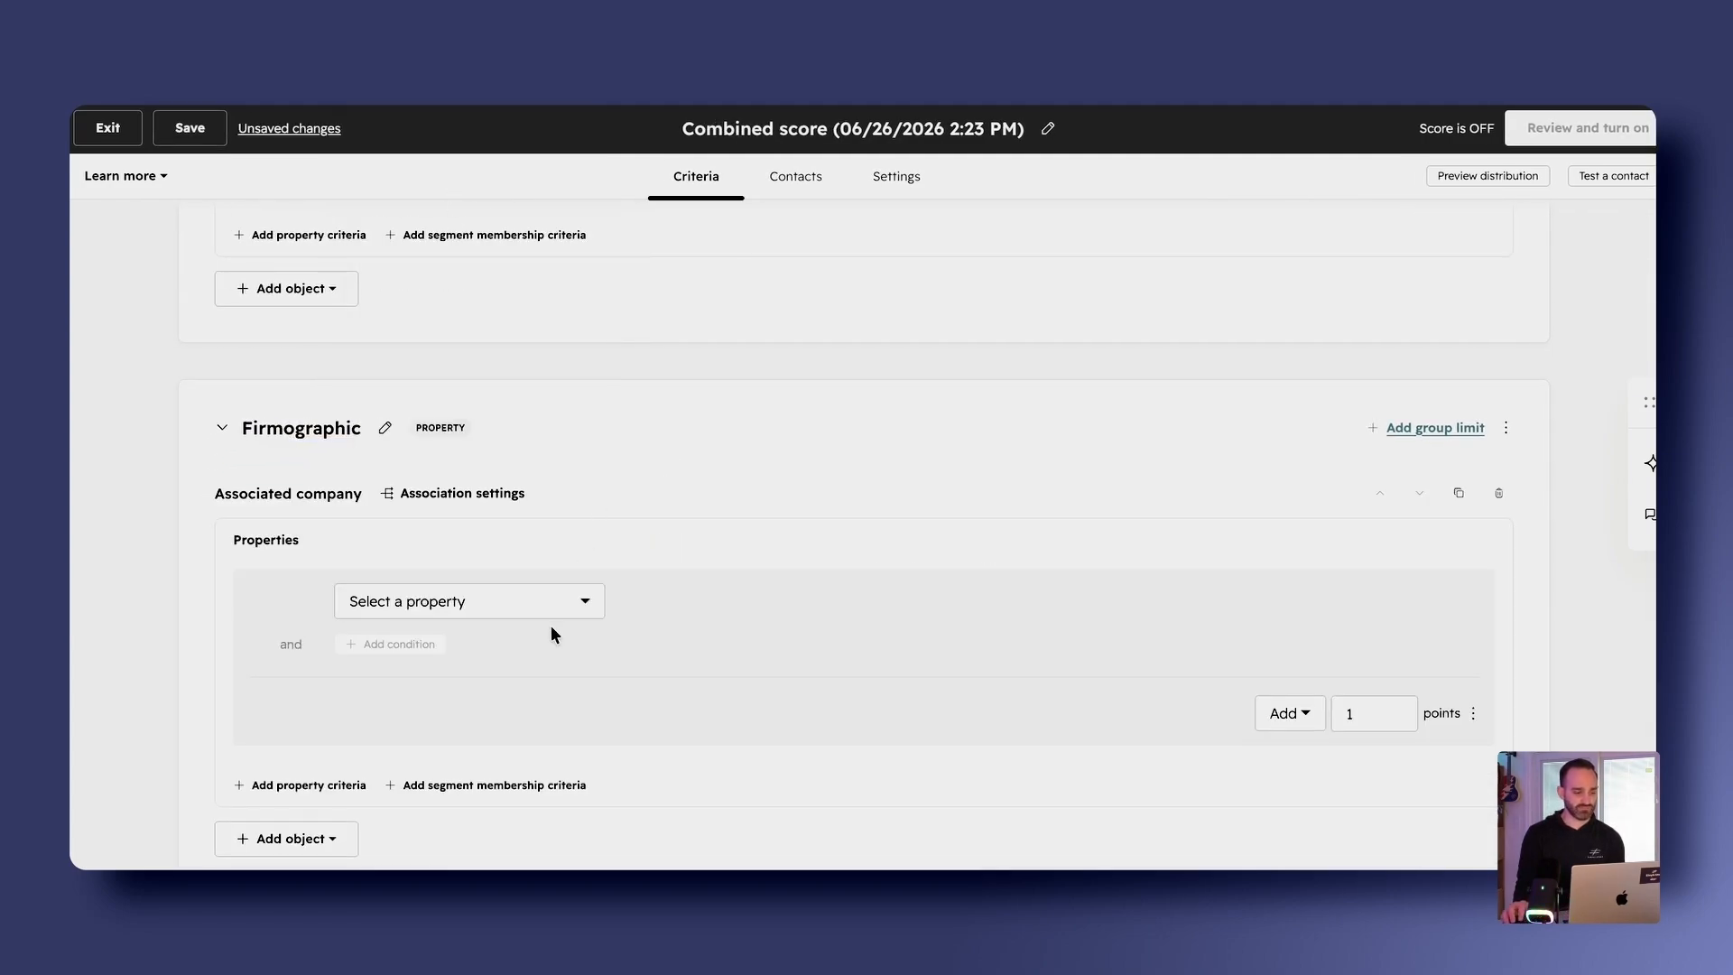
left_click(548, 618)
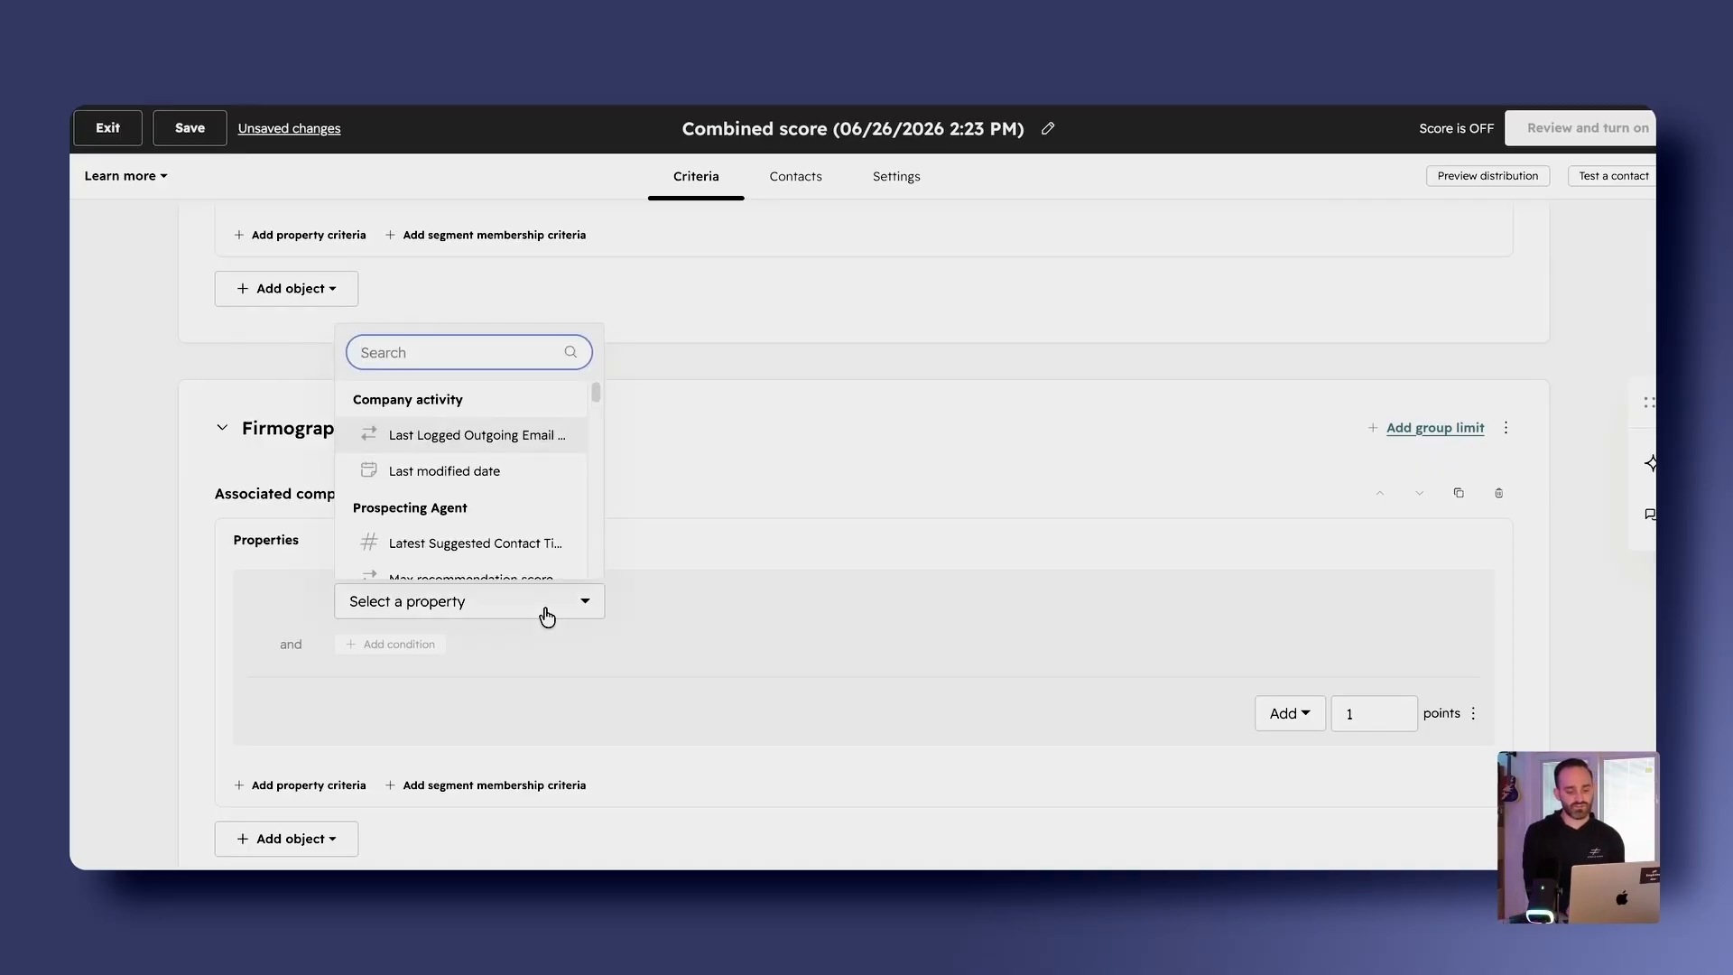
type("reve")
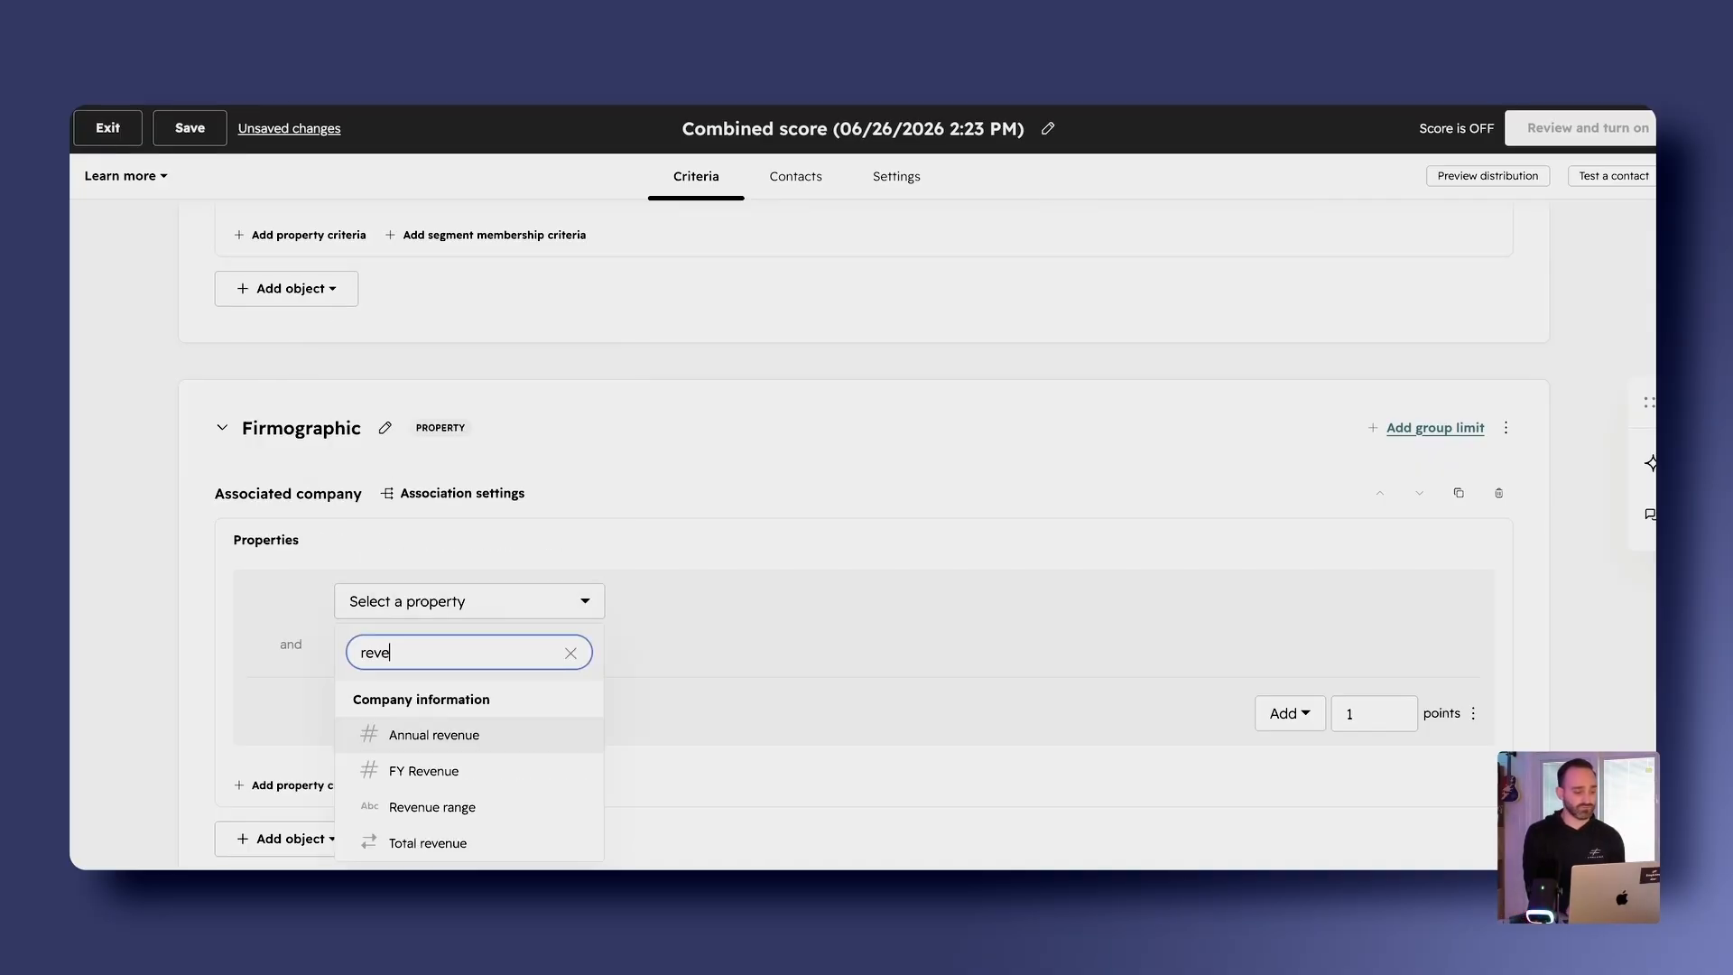
left_click(506, 727)
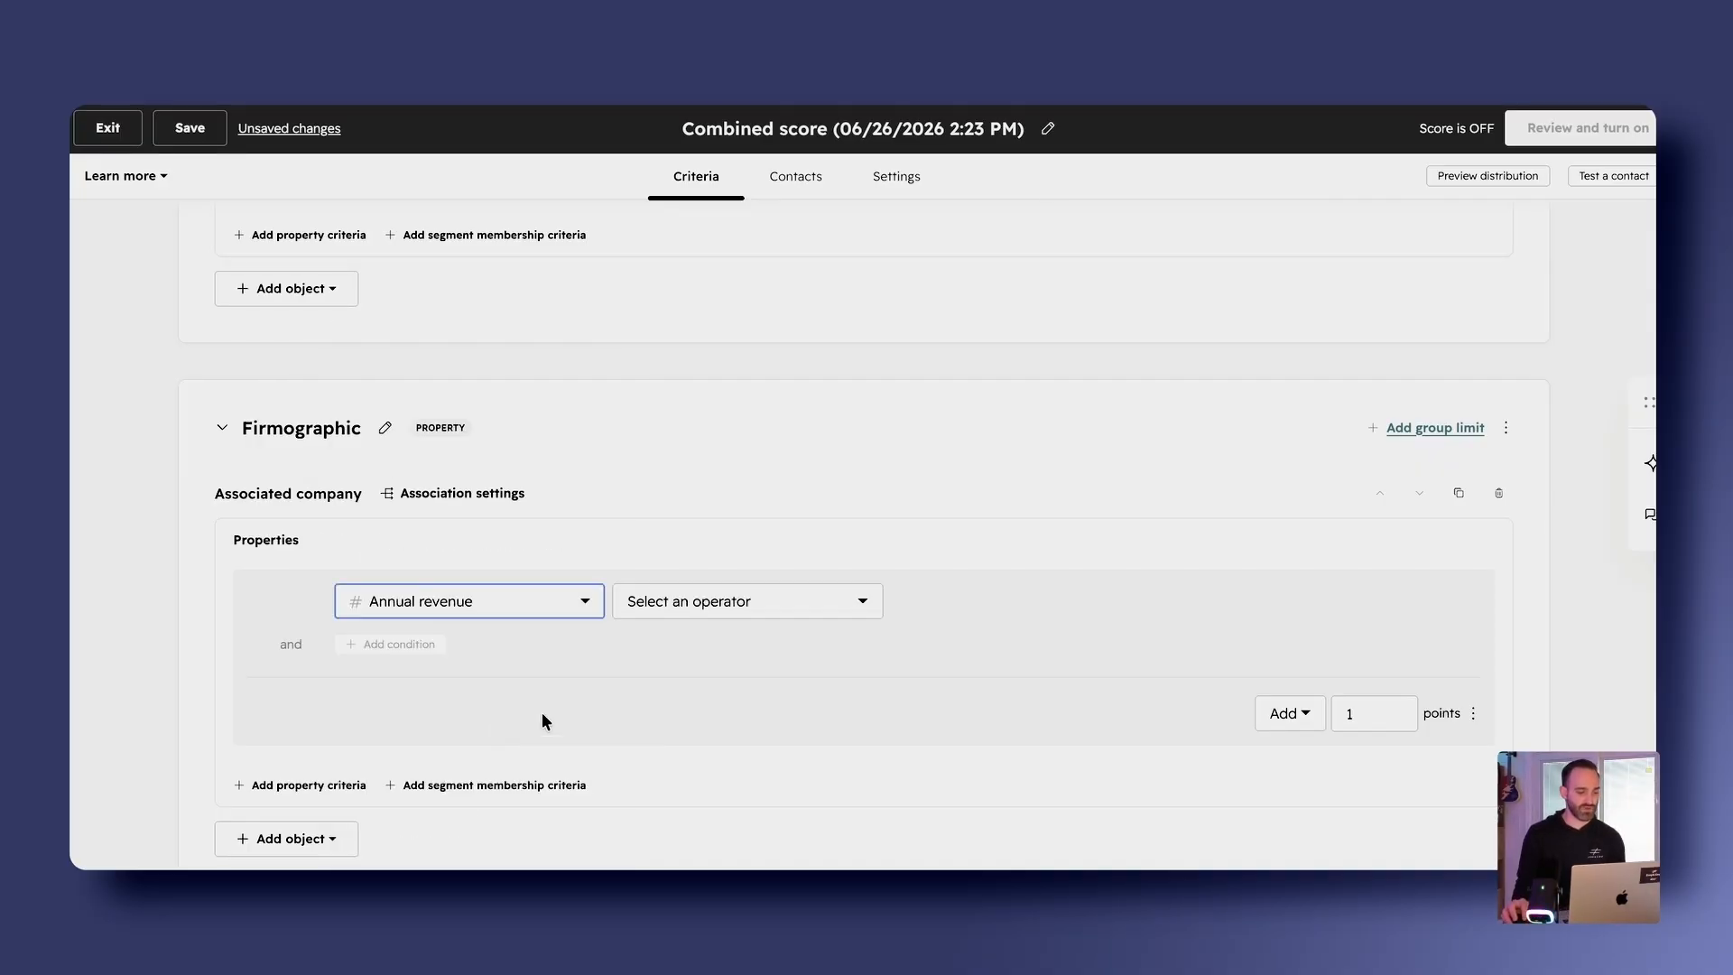
Set the Annual revenue condition to "is greater than or equal to" 1,000,000
left_click(763, 605)
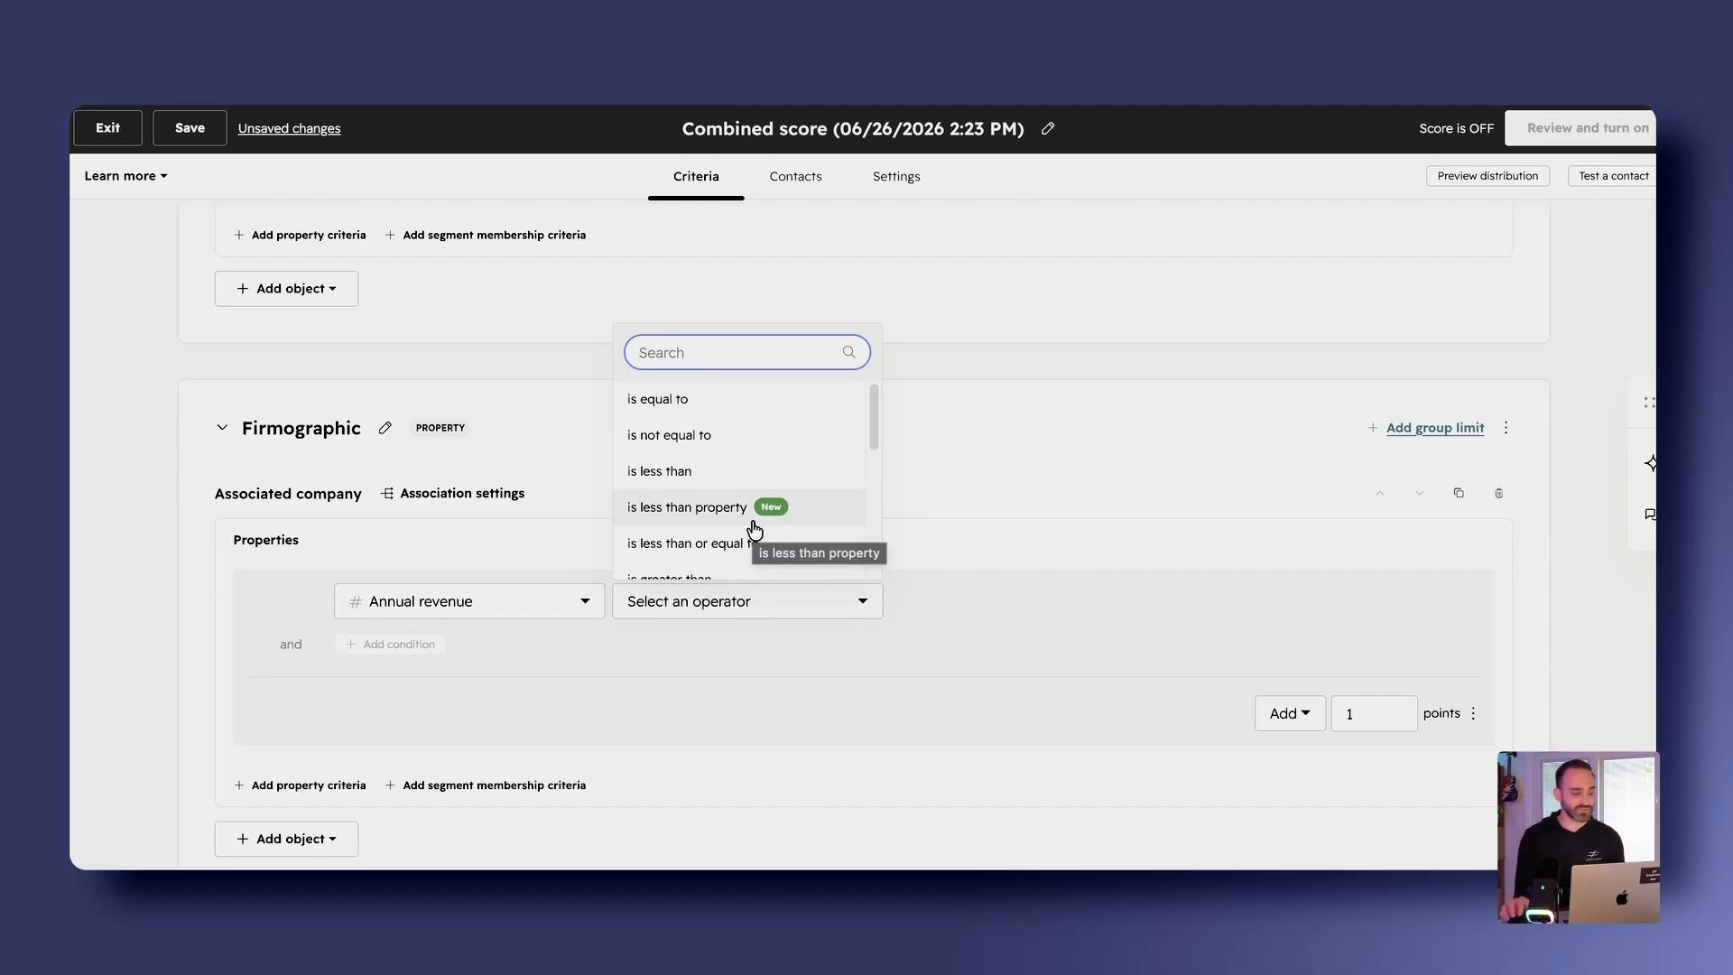
scroll(727, 478, "down", 2)
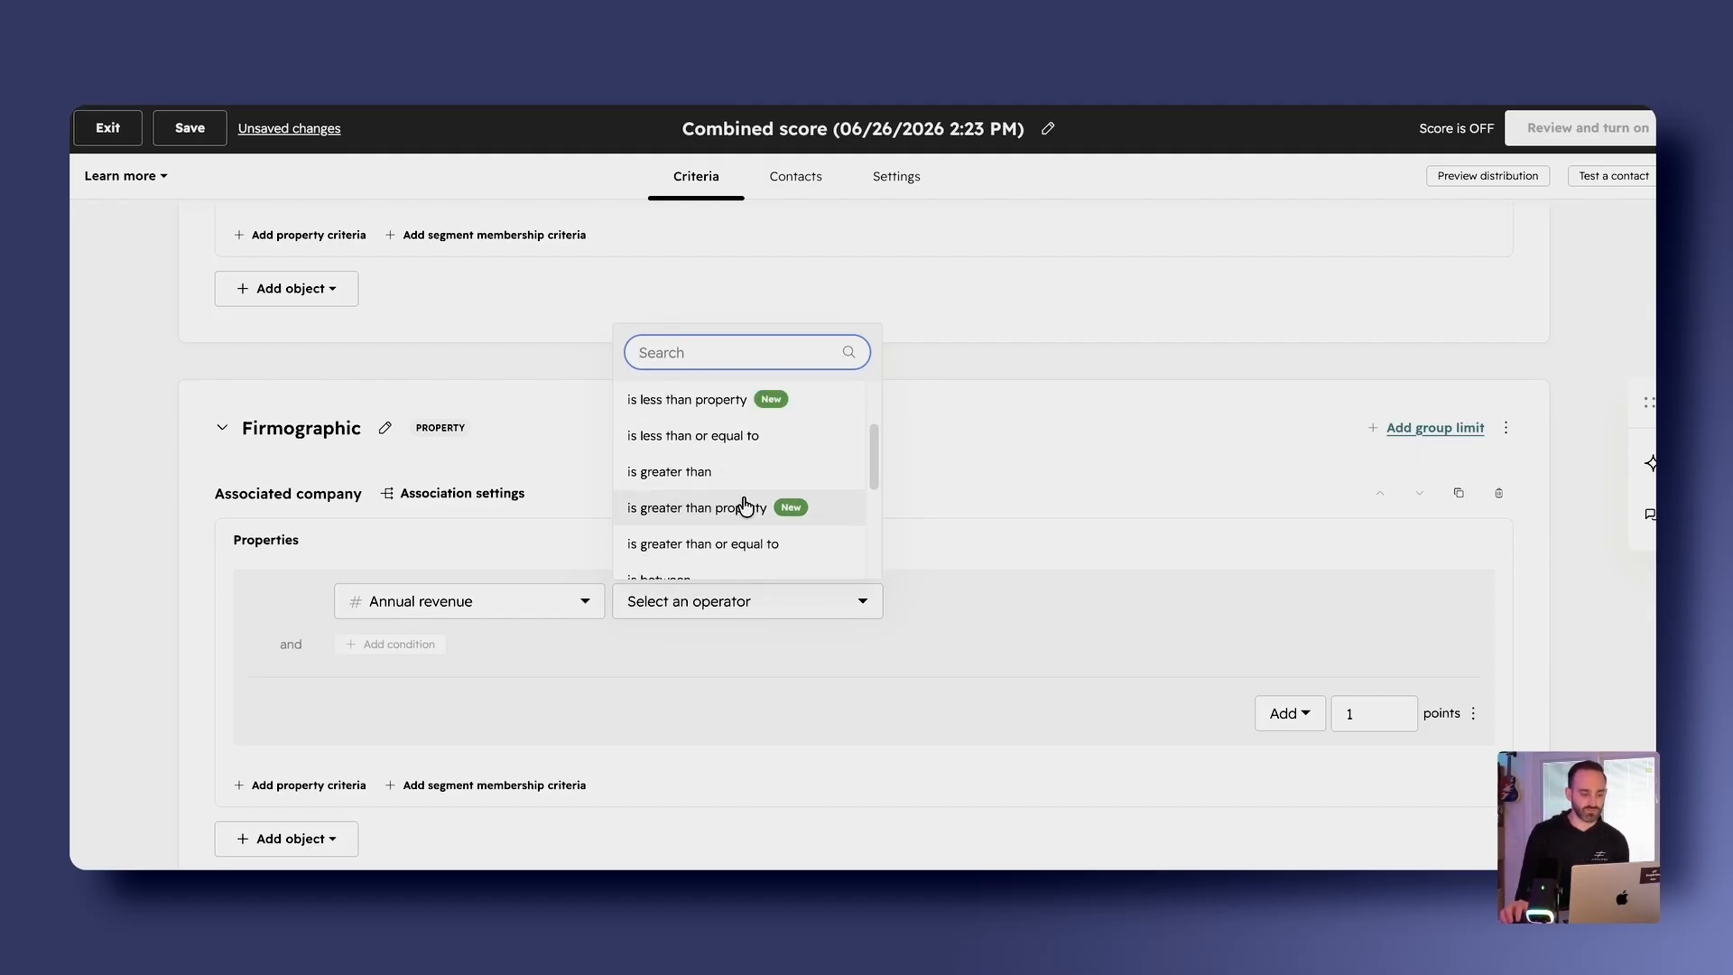
left_click(775, 543)
left_click(957, 593)
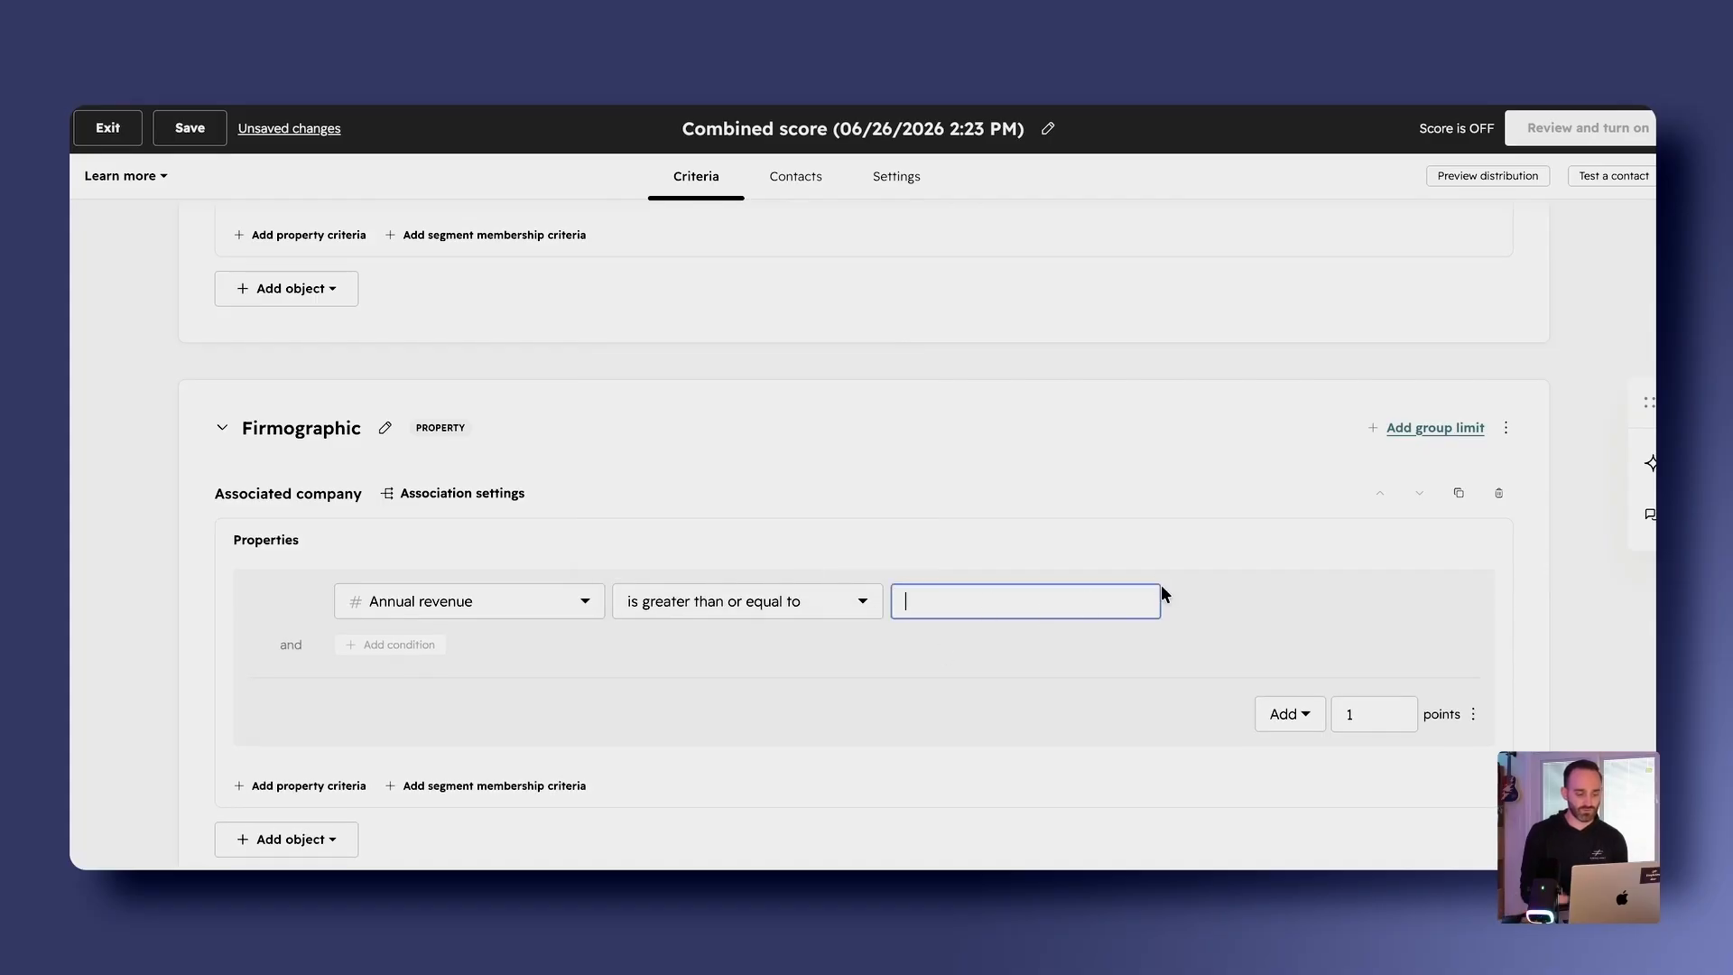
type("$1,000,000")
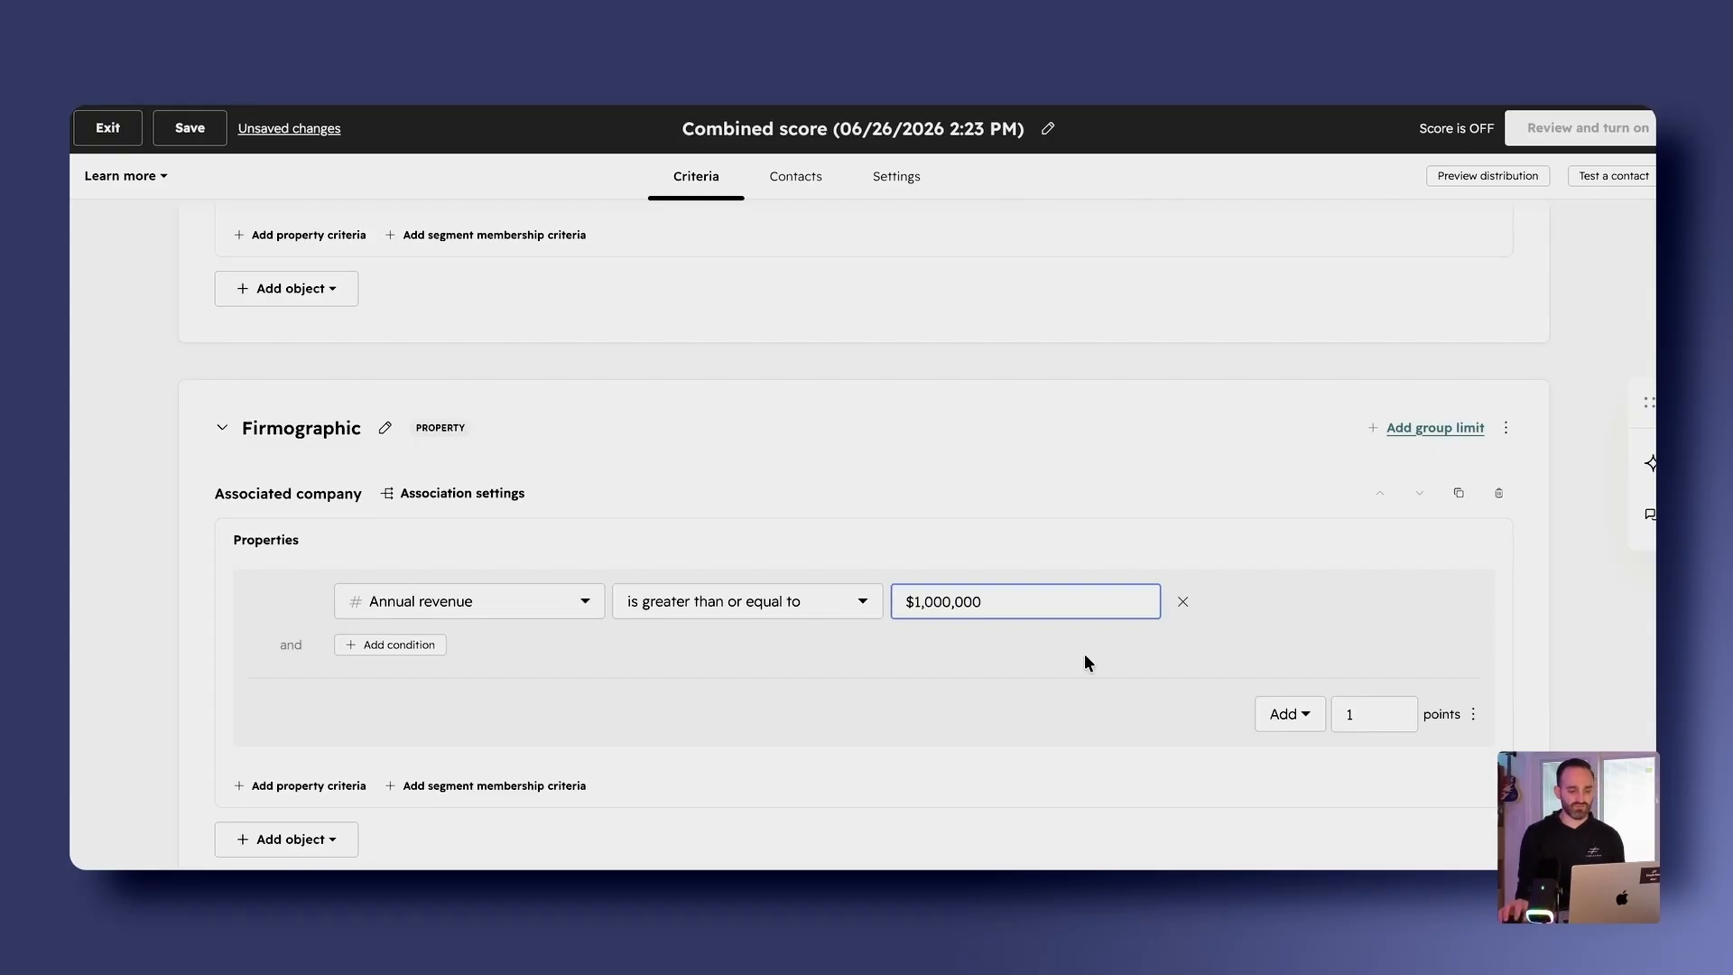
left_click(952, 614)
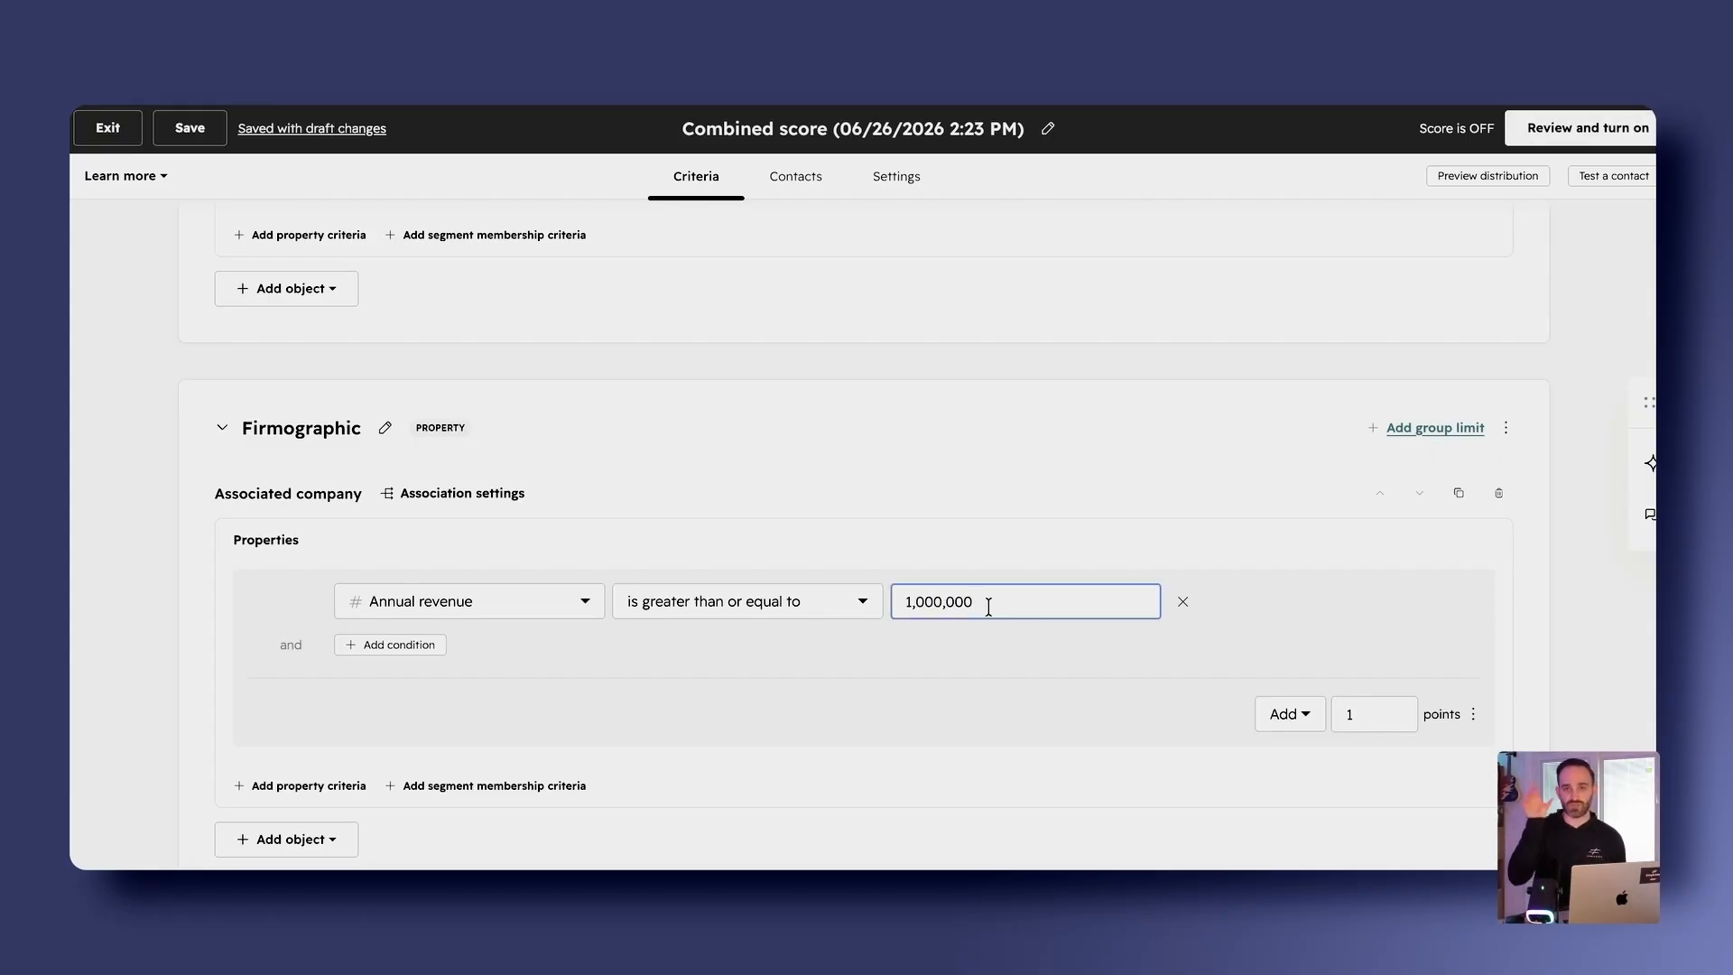
Set the first Annual revenue criterion to add 10 points and add an empty second condition to it
left_click(1378, 728)
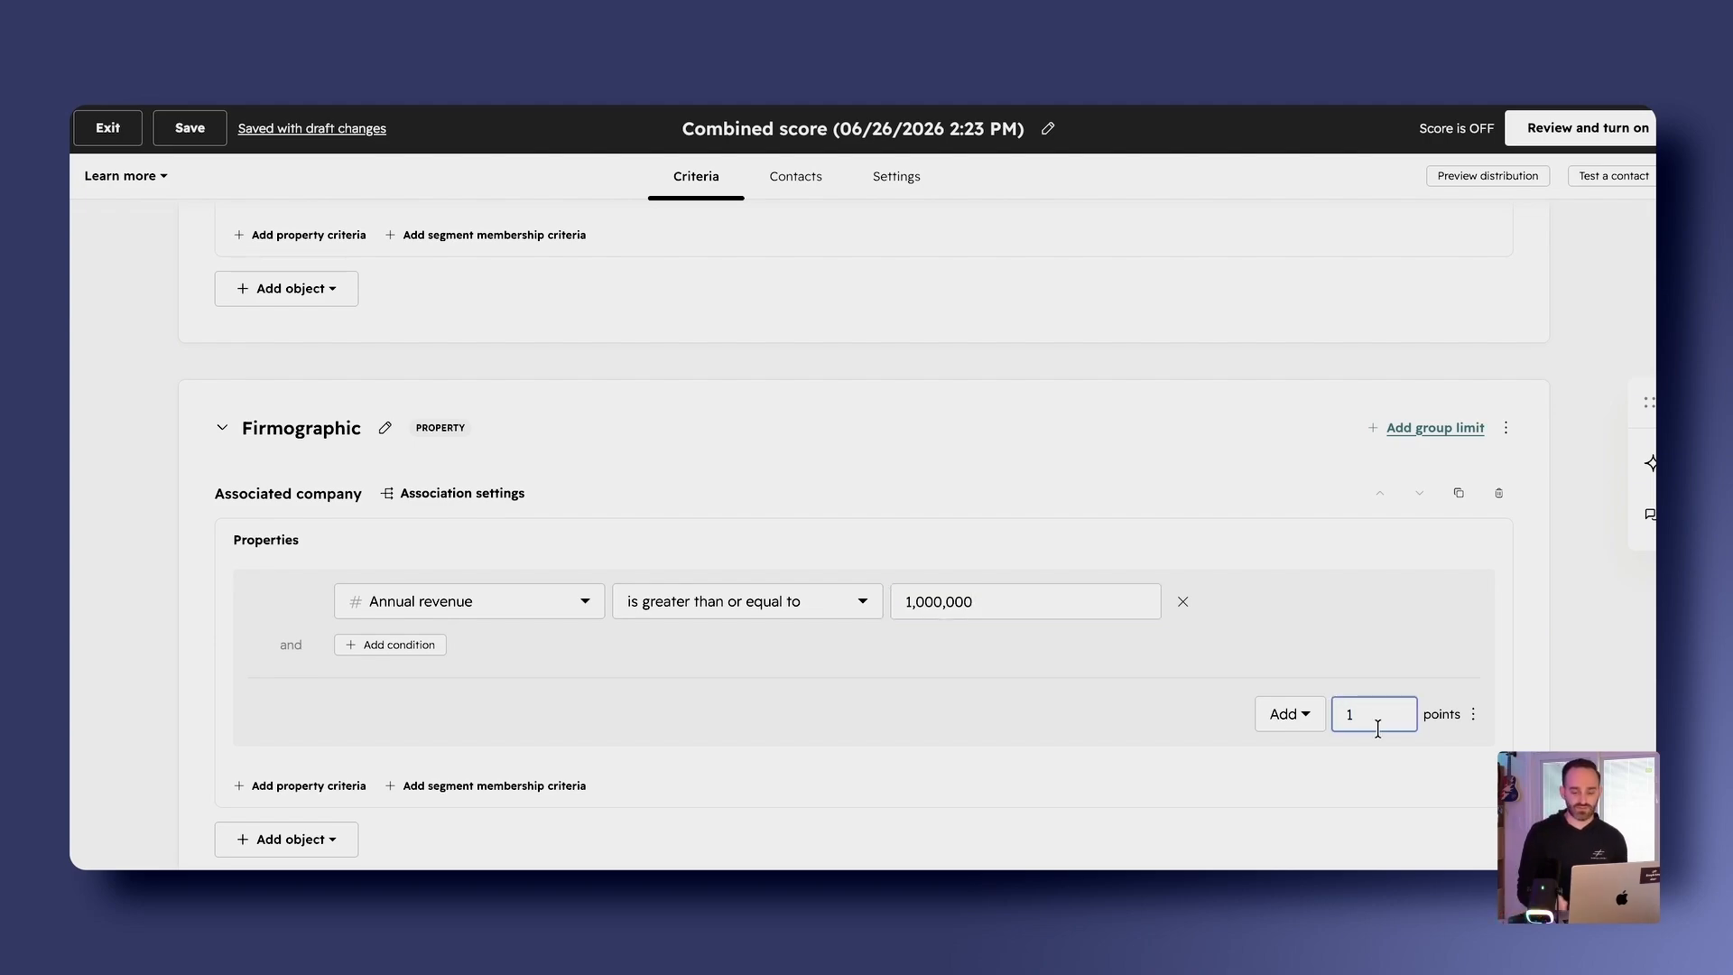
type("0")
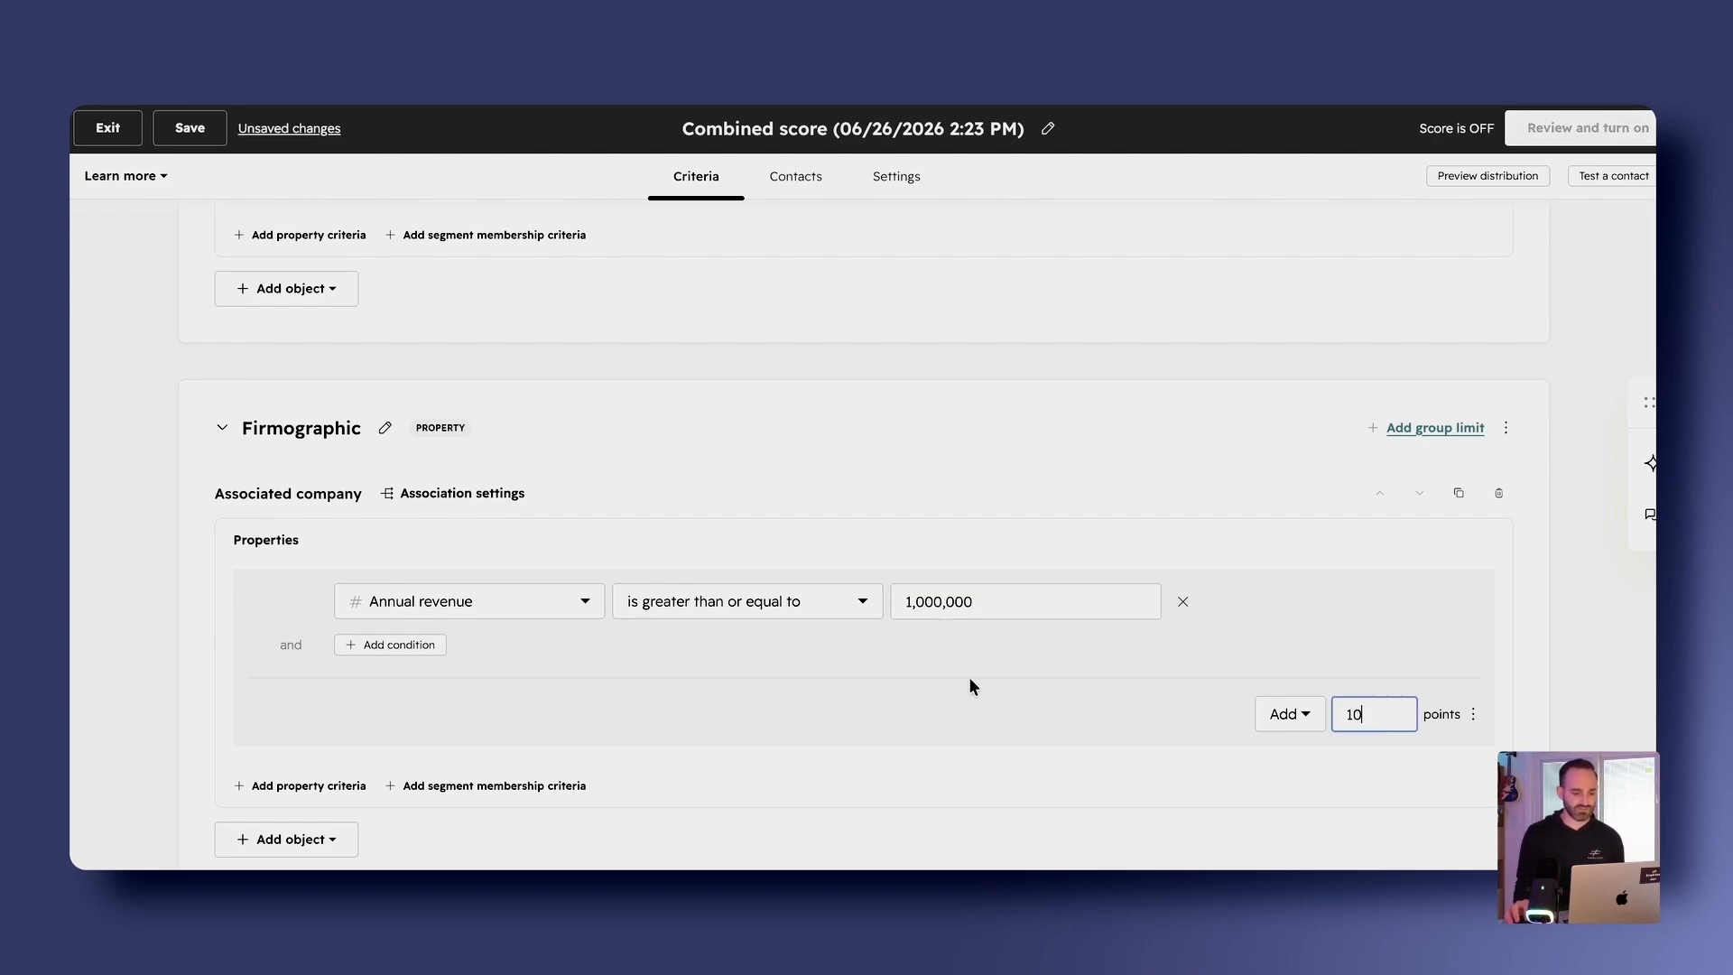
left_click(970, 679)
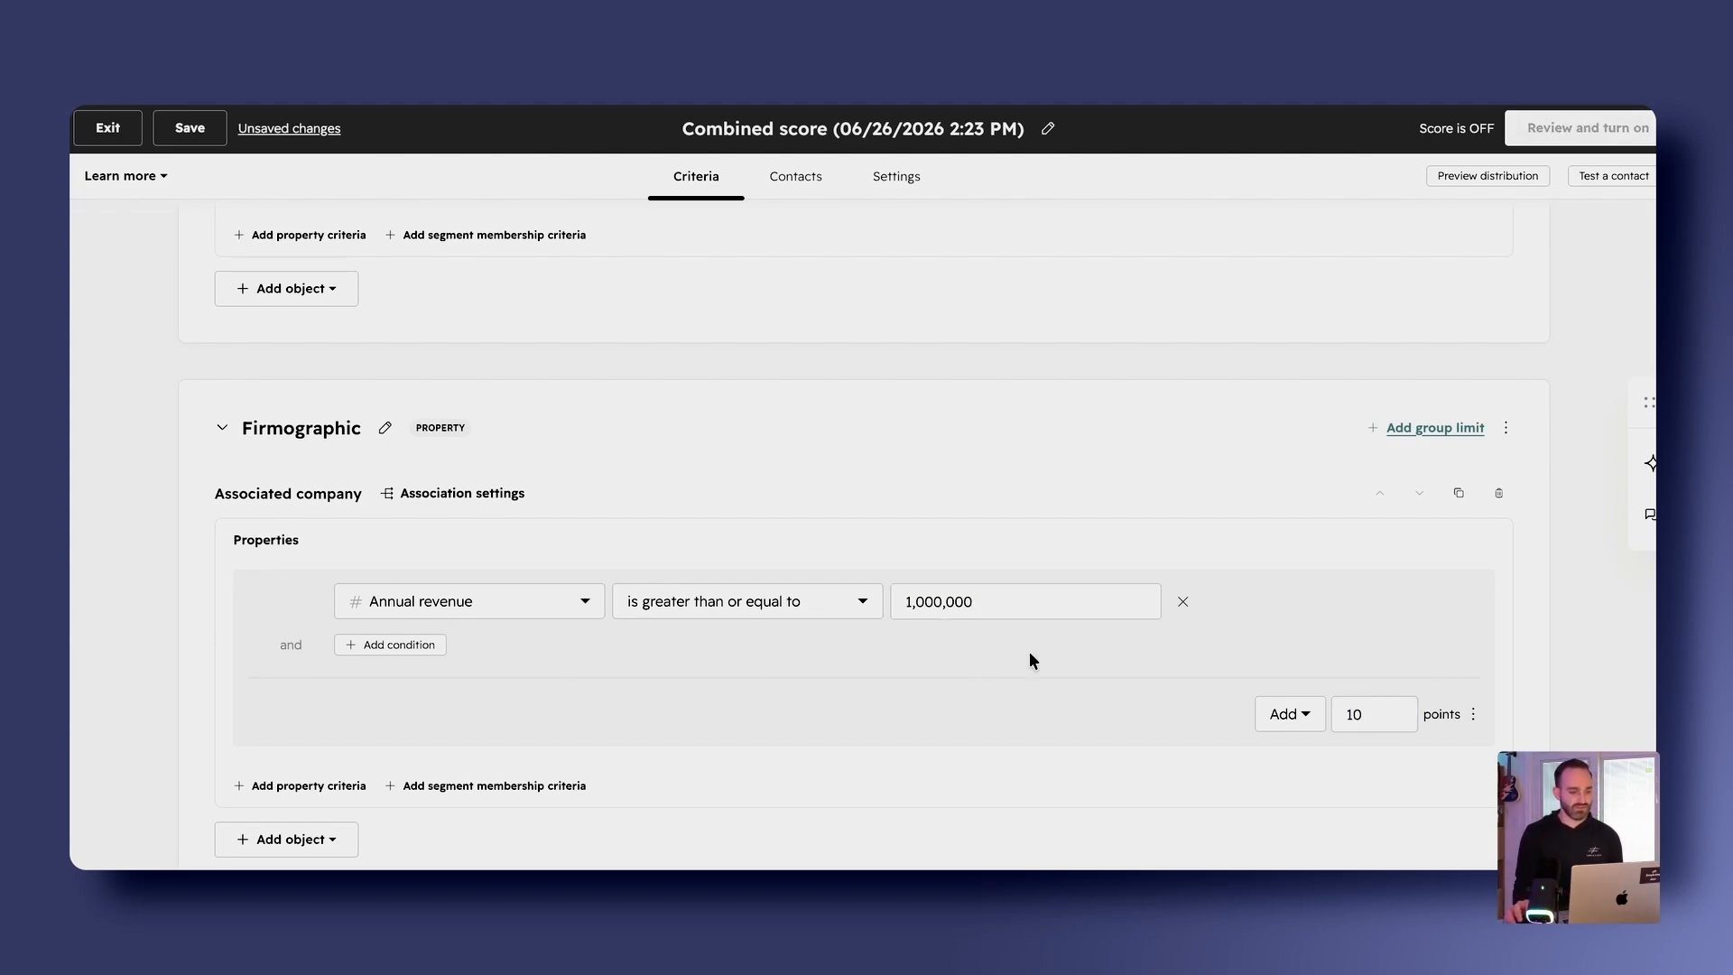
left_click(409, 654)
left_click(407, 655)
left_click(788, 711)
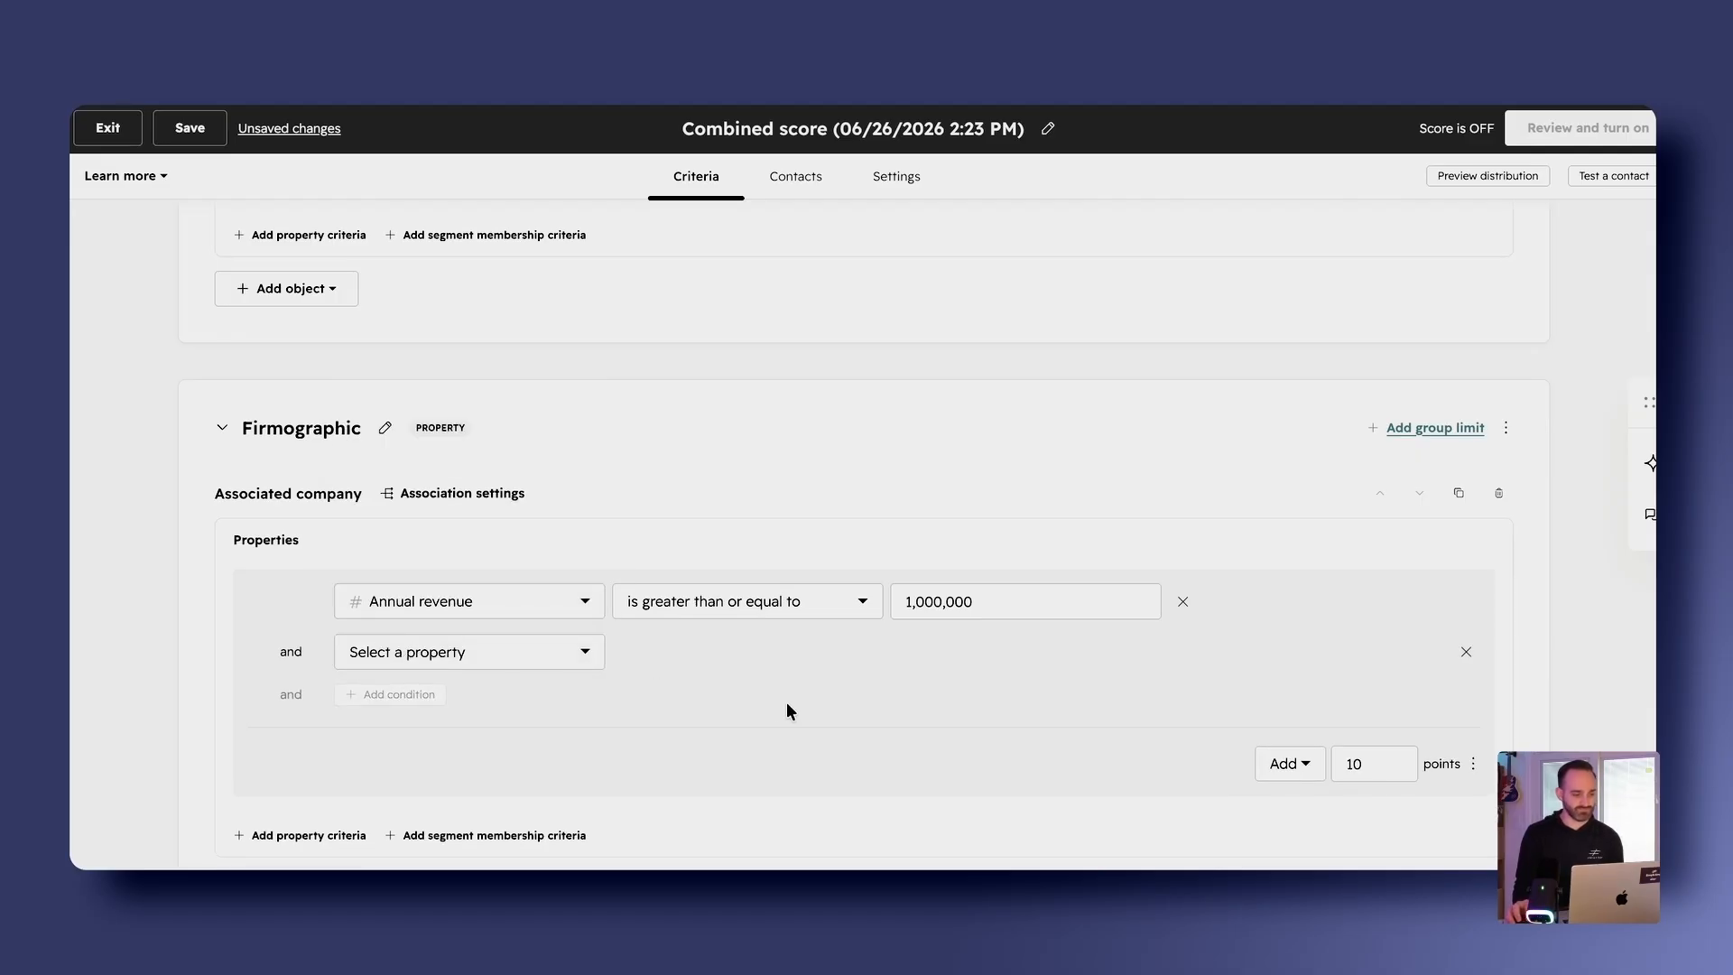
Add a second property criterion to the Associated company object and choose Annual revenue as its property
scroll(788, 711, "down", 2)
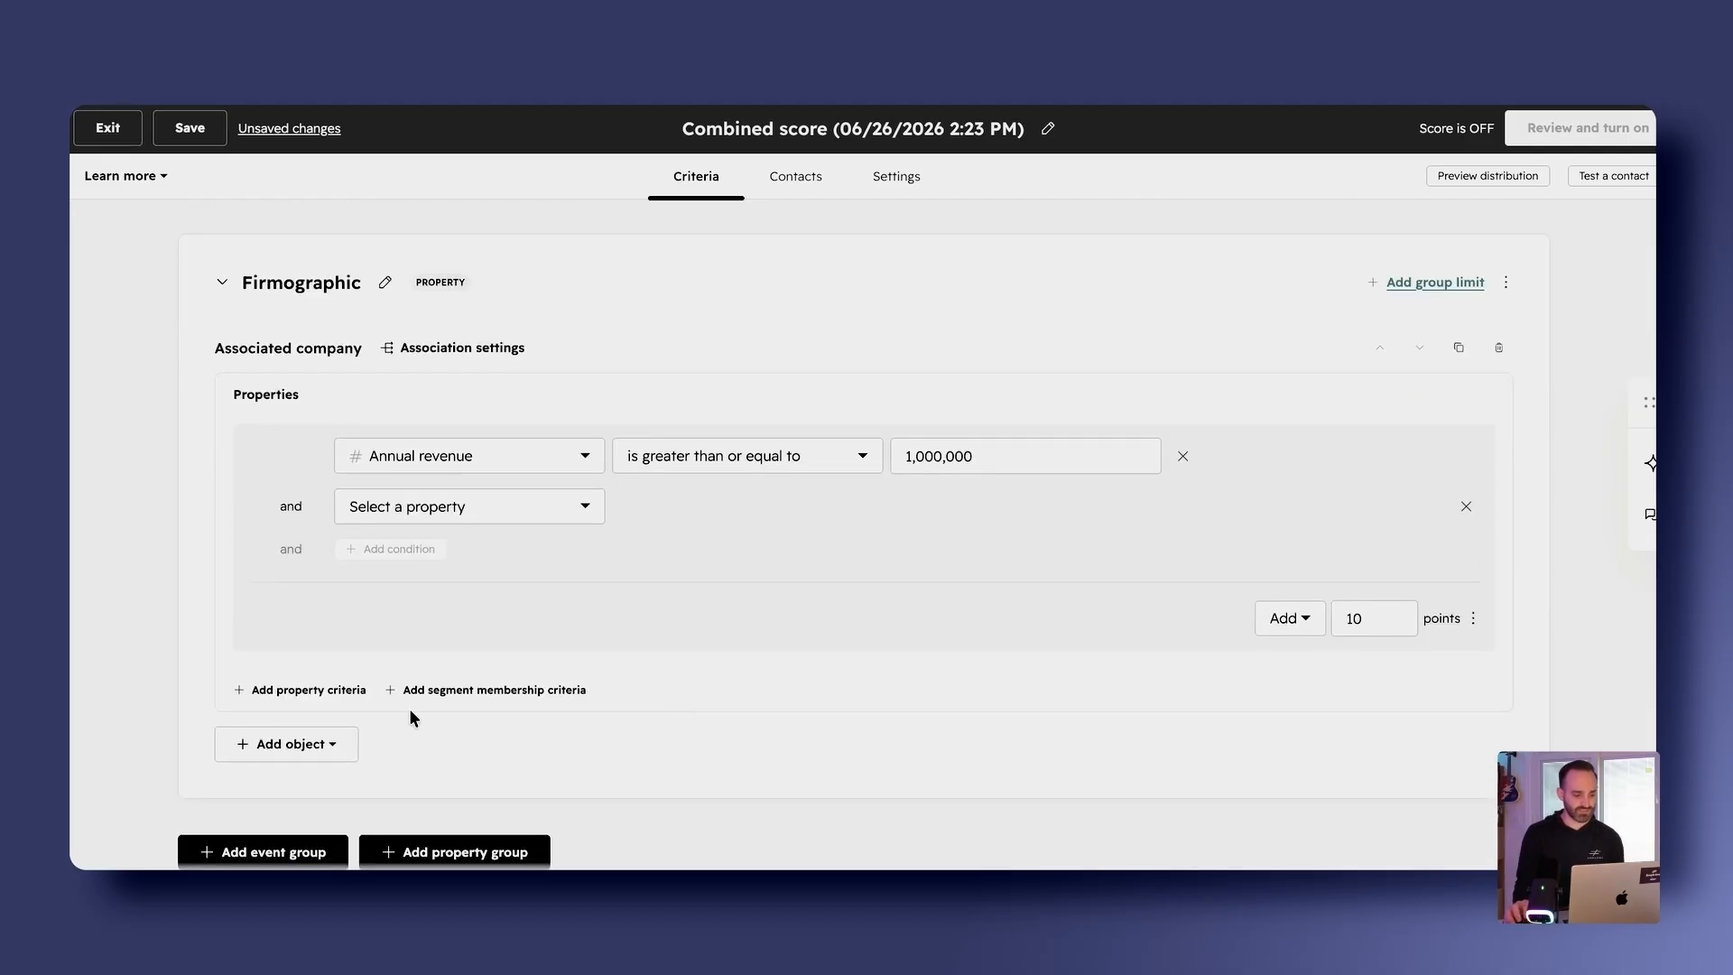
left_click(328, 692)
left_click(456, 718)
left_click(804, 600)
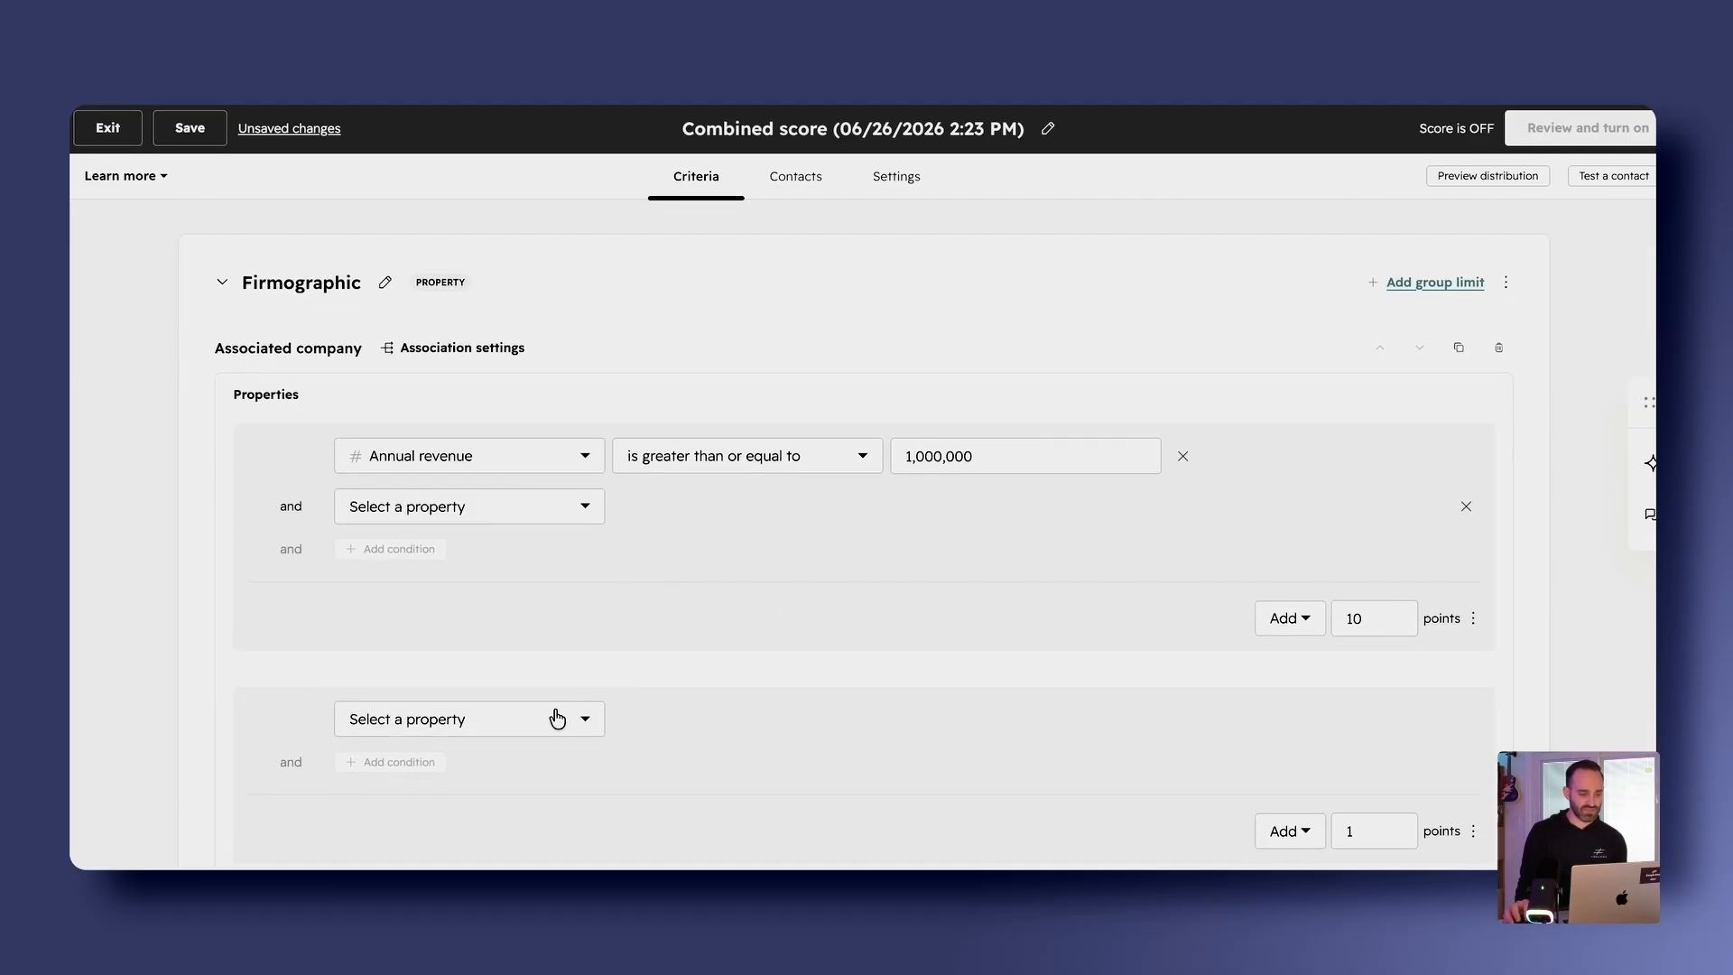
left_click(557, 718)
type("annu")
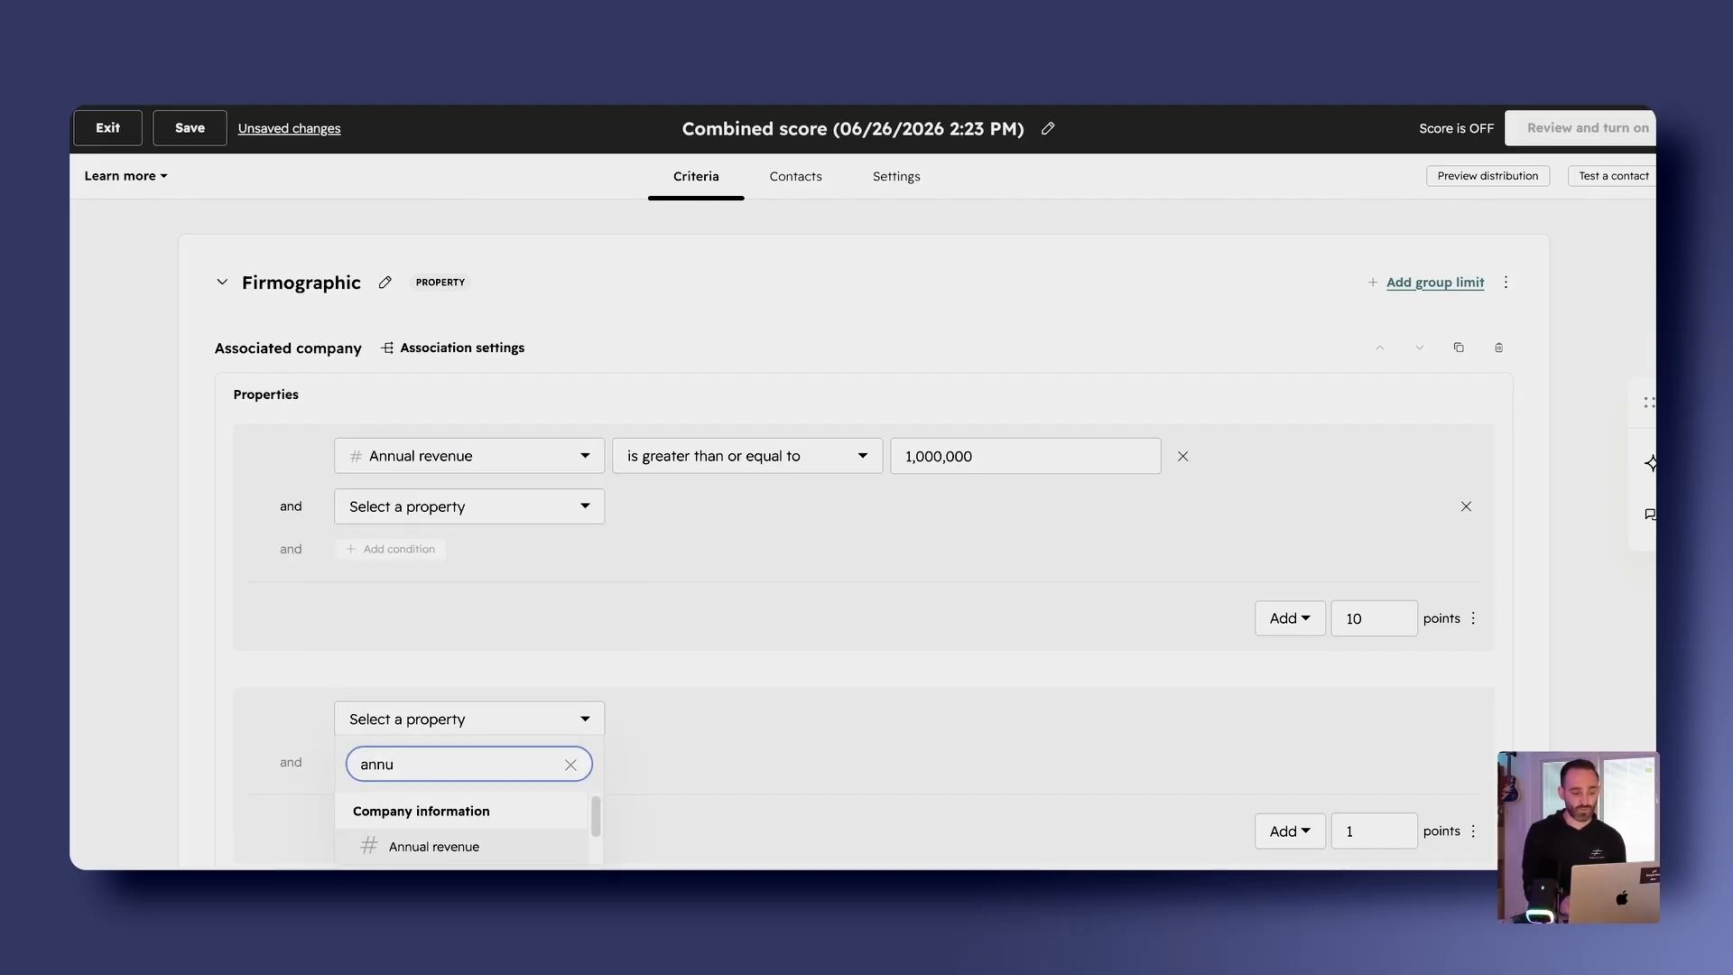
left_click(512, 846)
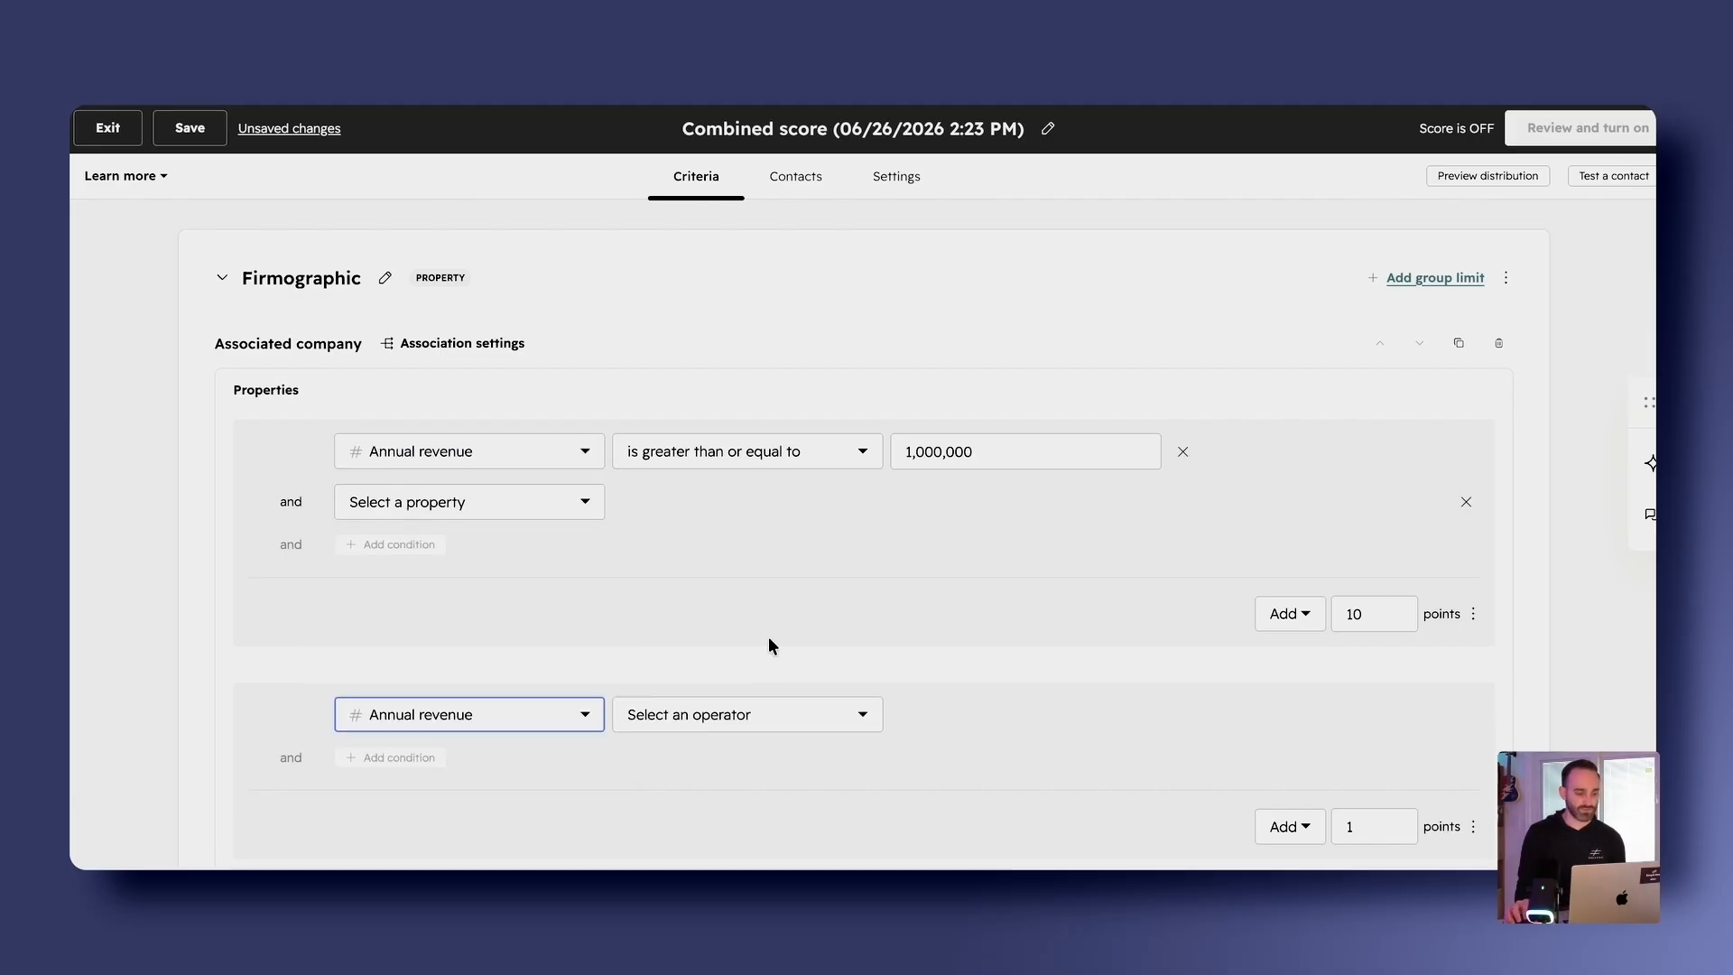
Set the second Annual revenue condition to "is less than" 1,000,000
scroll(810, 596, "down", 2)
left_click(812, 638)
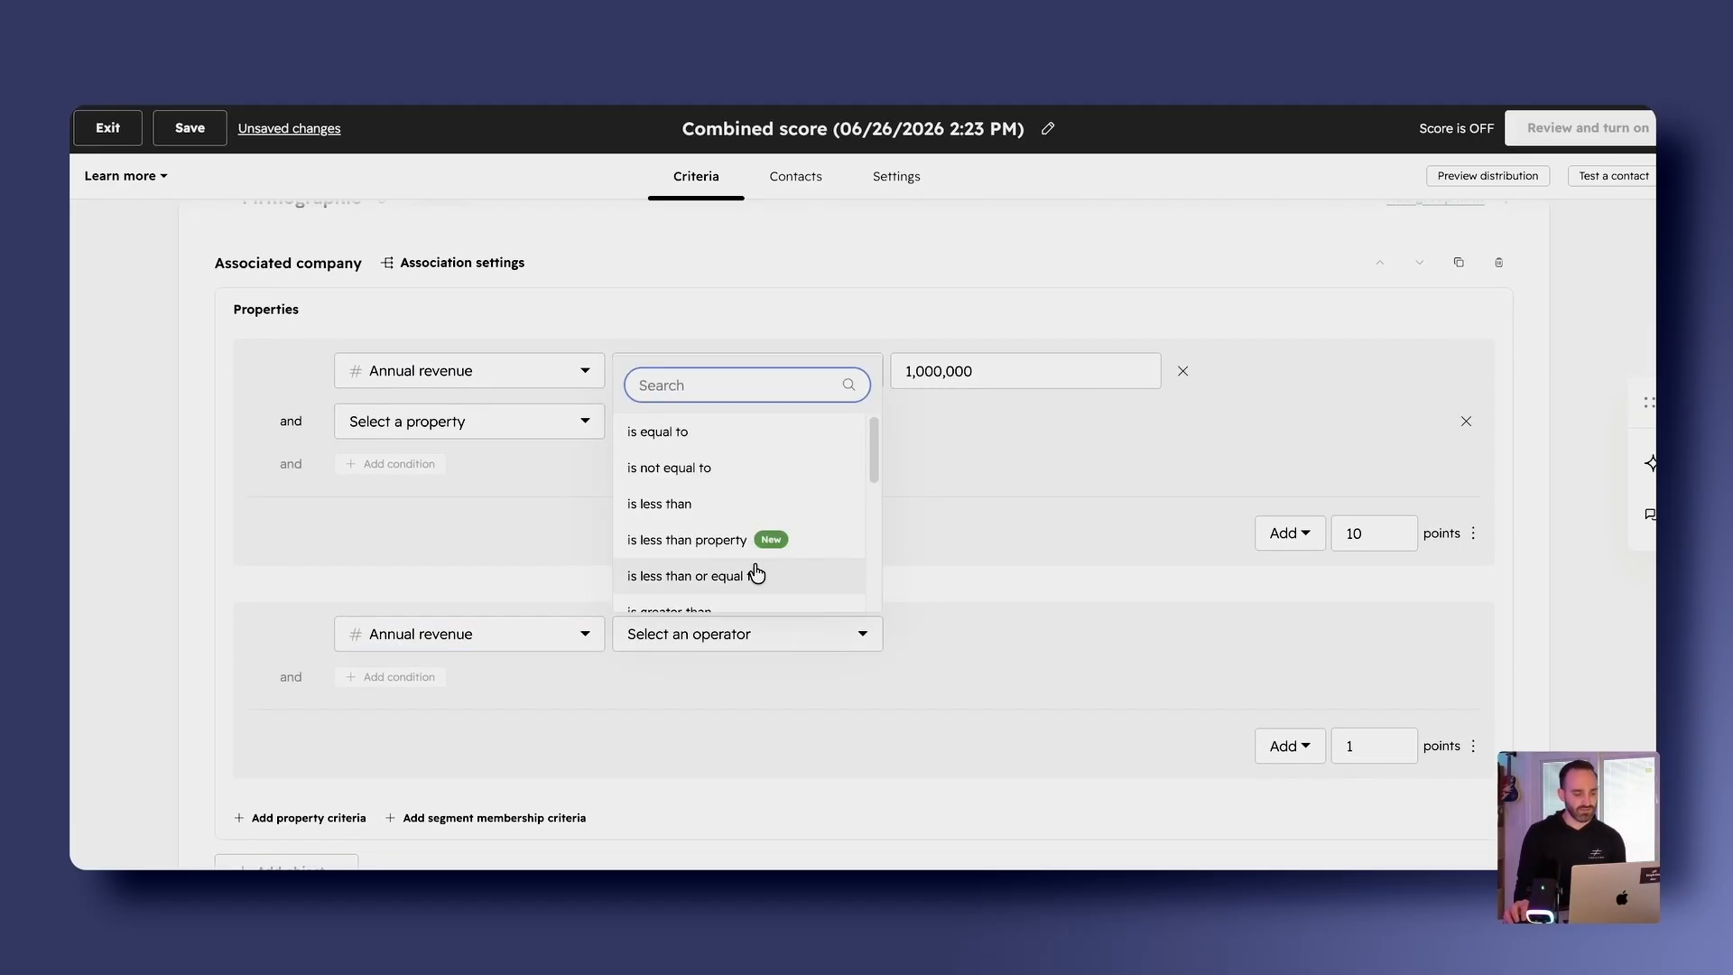
scroll(736, 582, "down", 1)
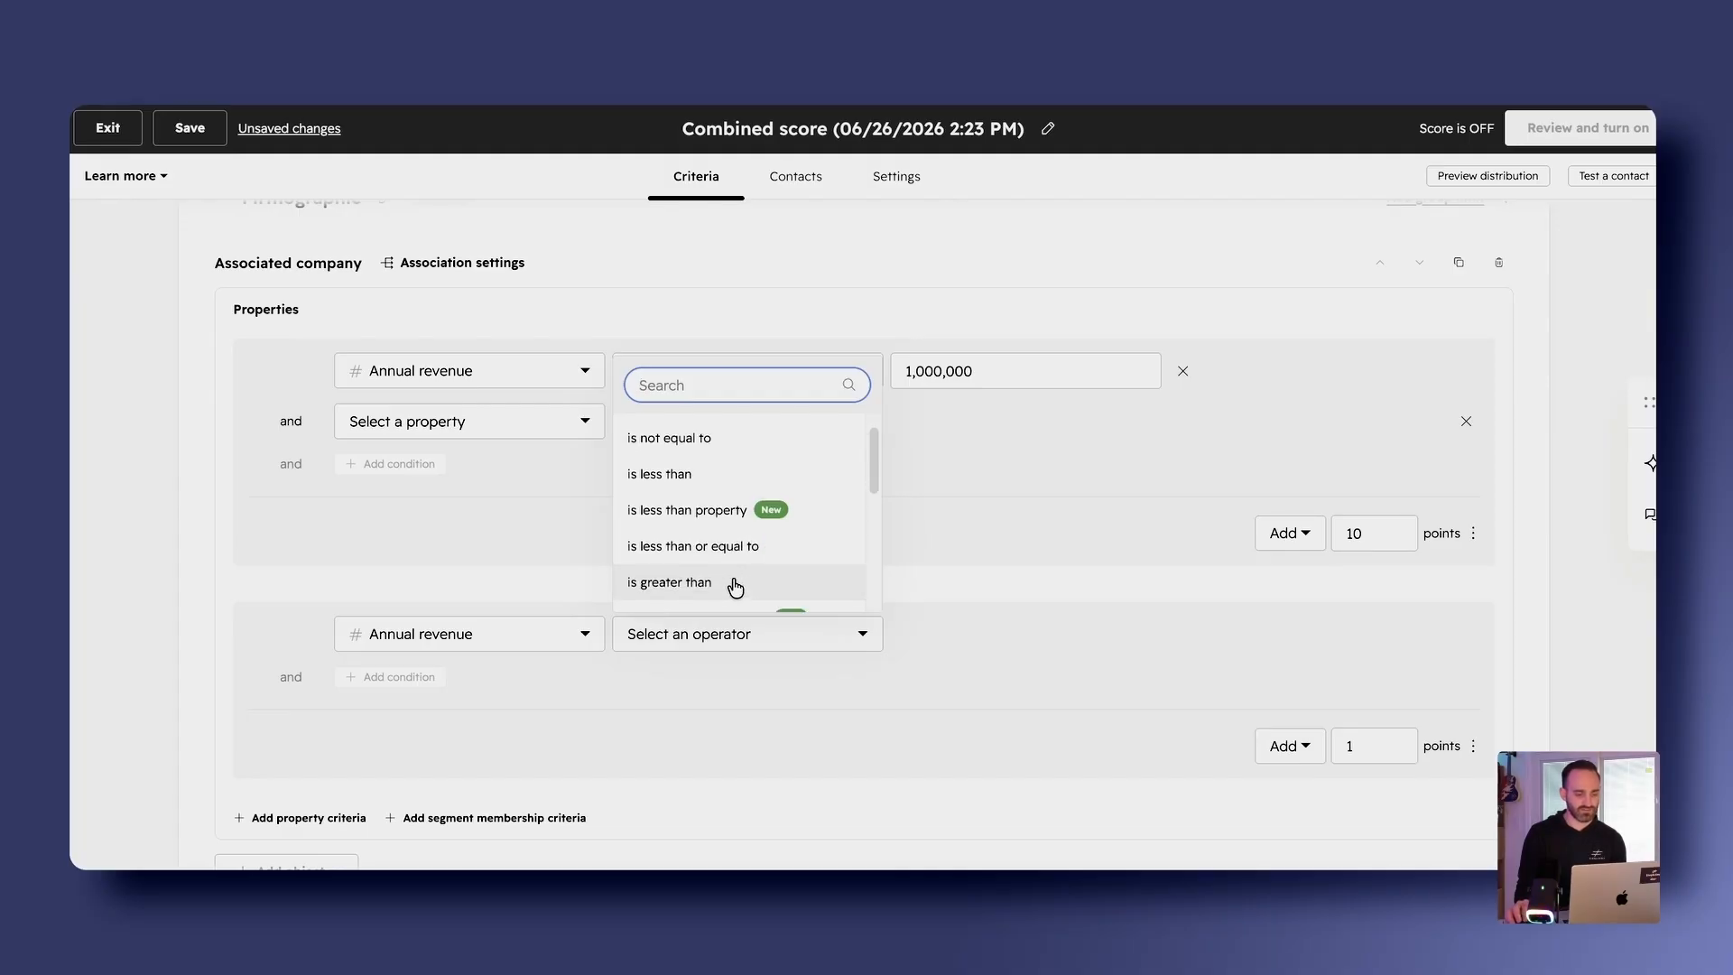
left_click(688, 491)
left_click(953, 632)
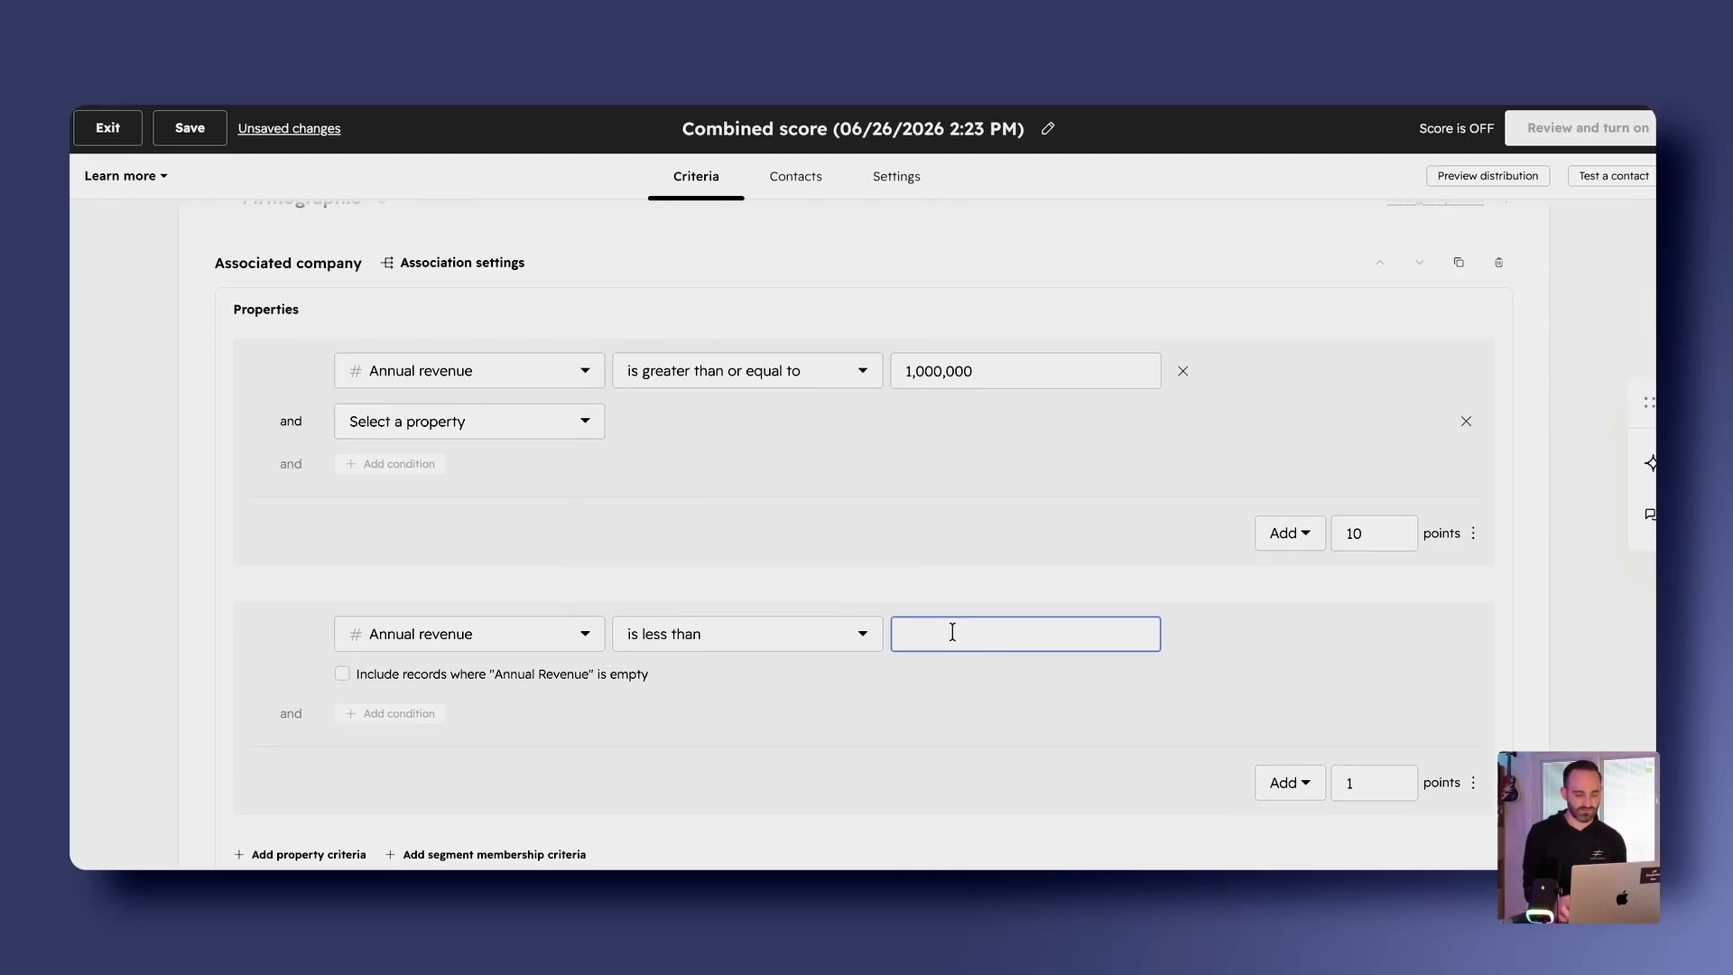
type("10")
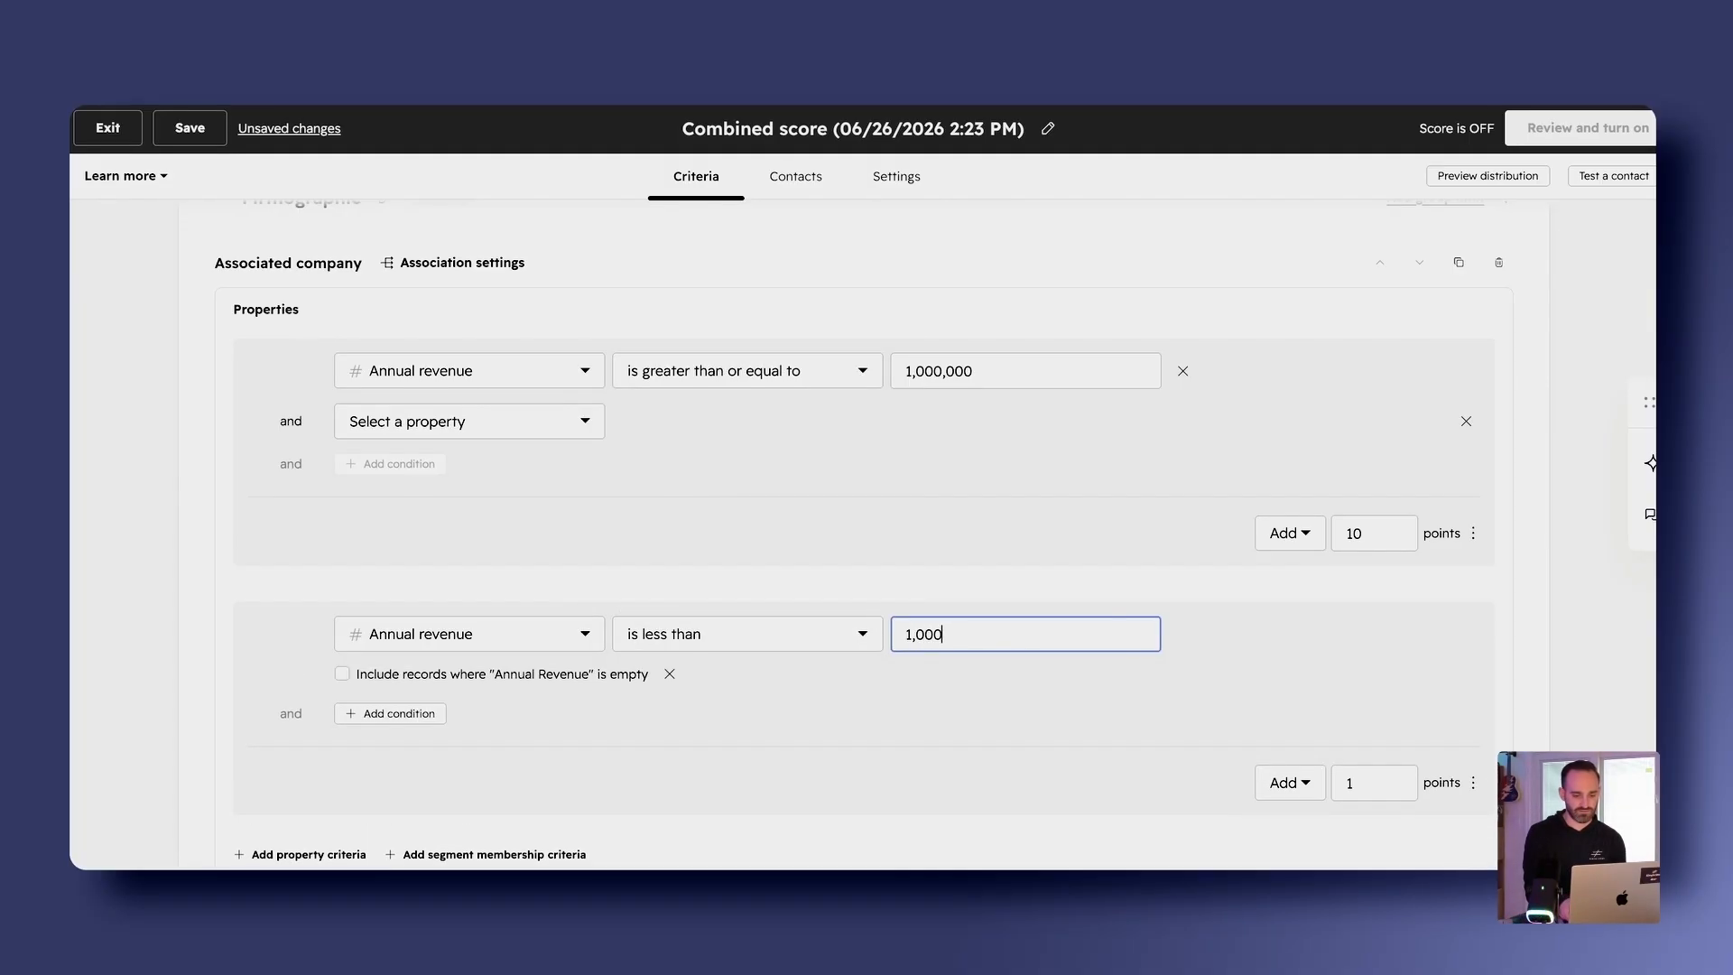
Set the second Annual revenue criterion to subtract 10 points
left_click(1337, 790)
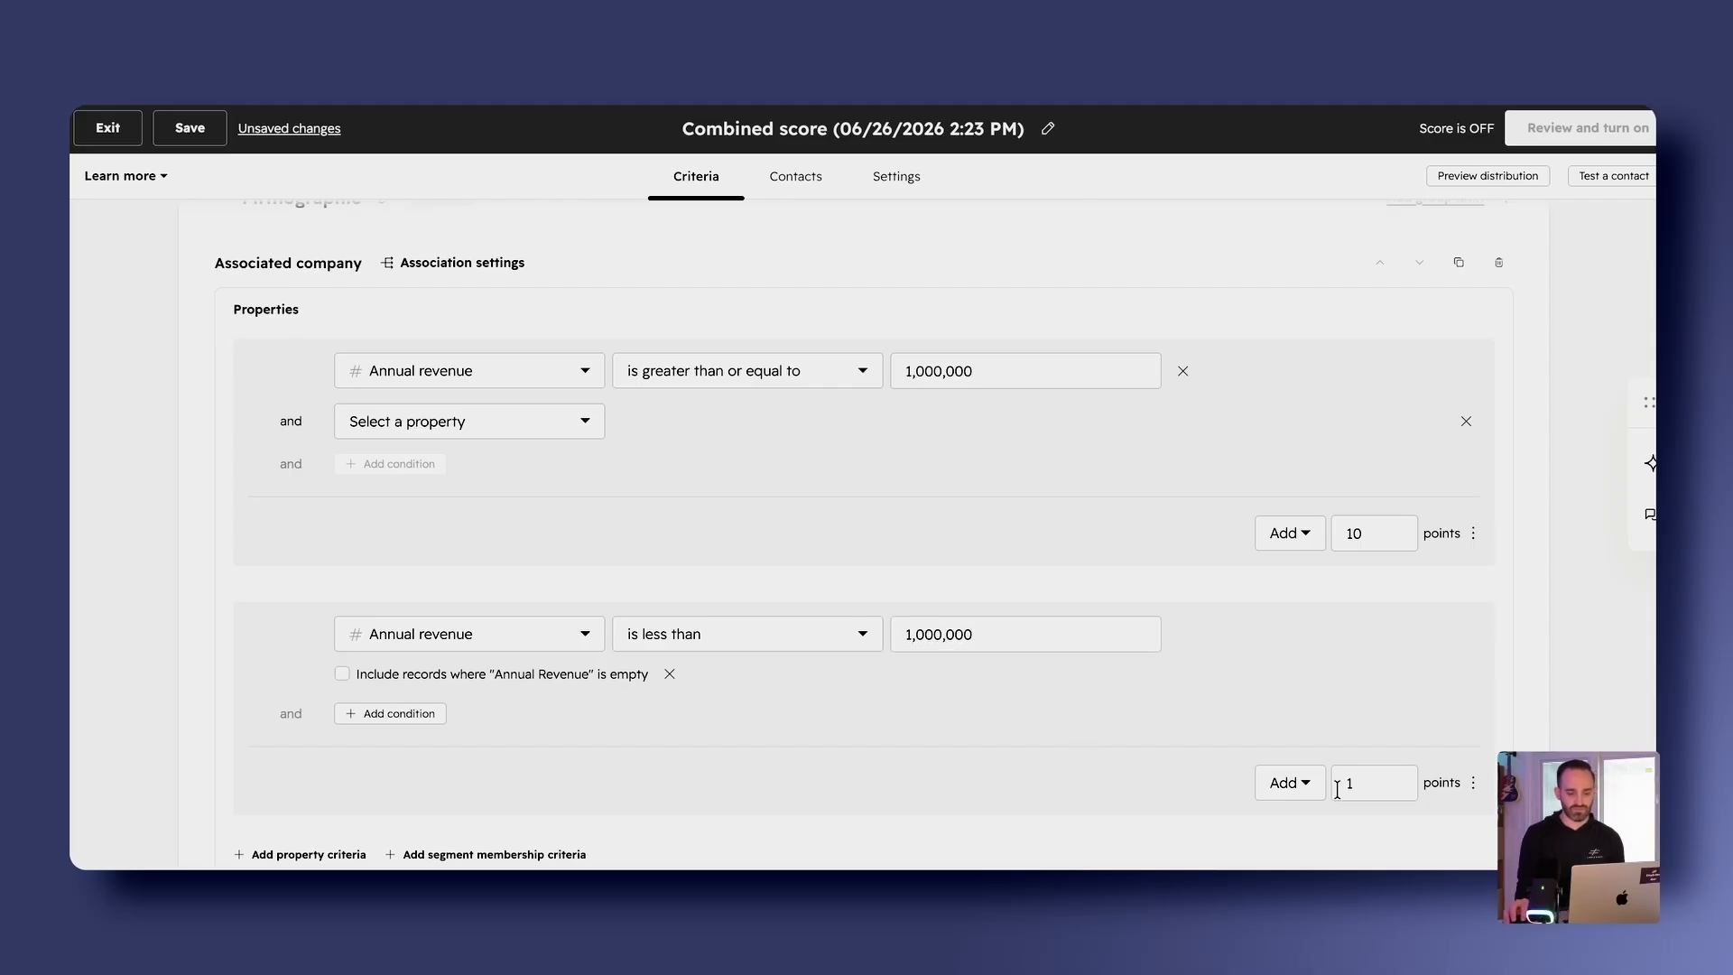
left_click(1297, 792)
left_click(1316, 735)
left_click(1349, 782)
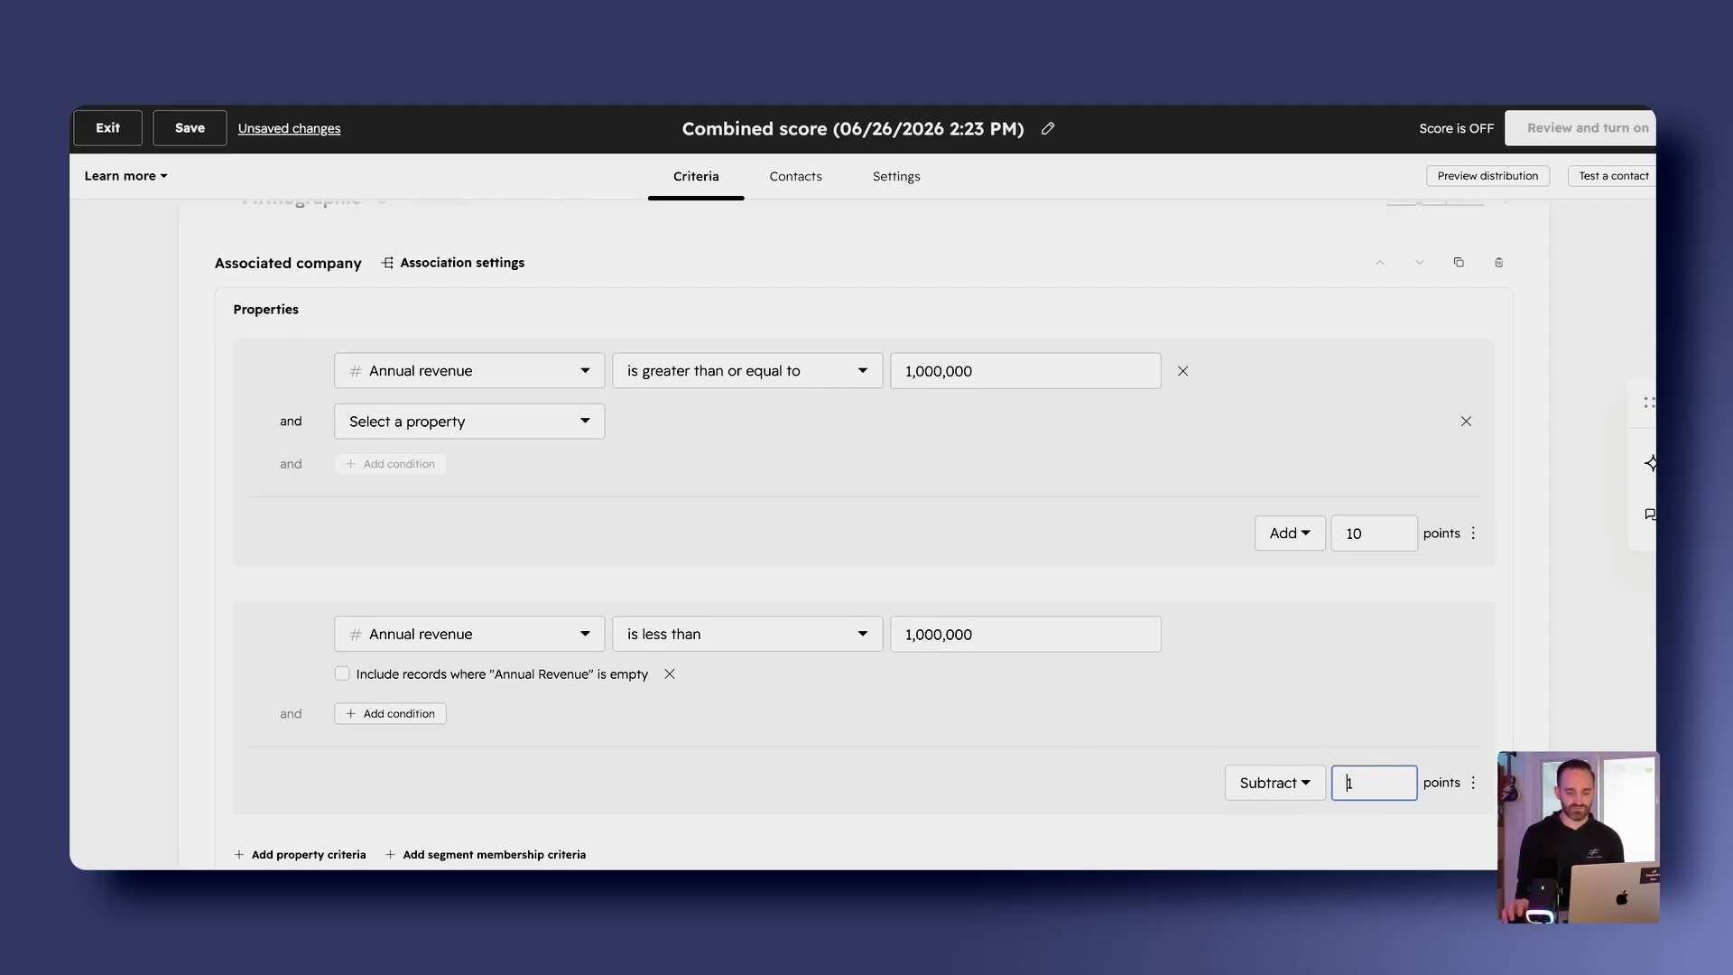
left_click(1411, 668)
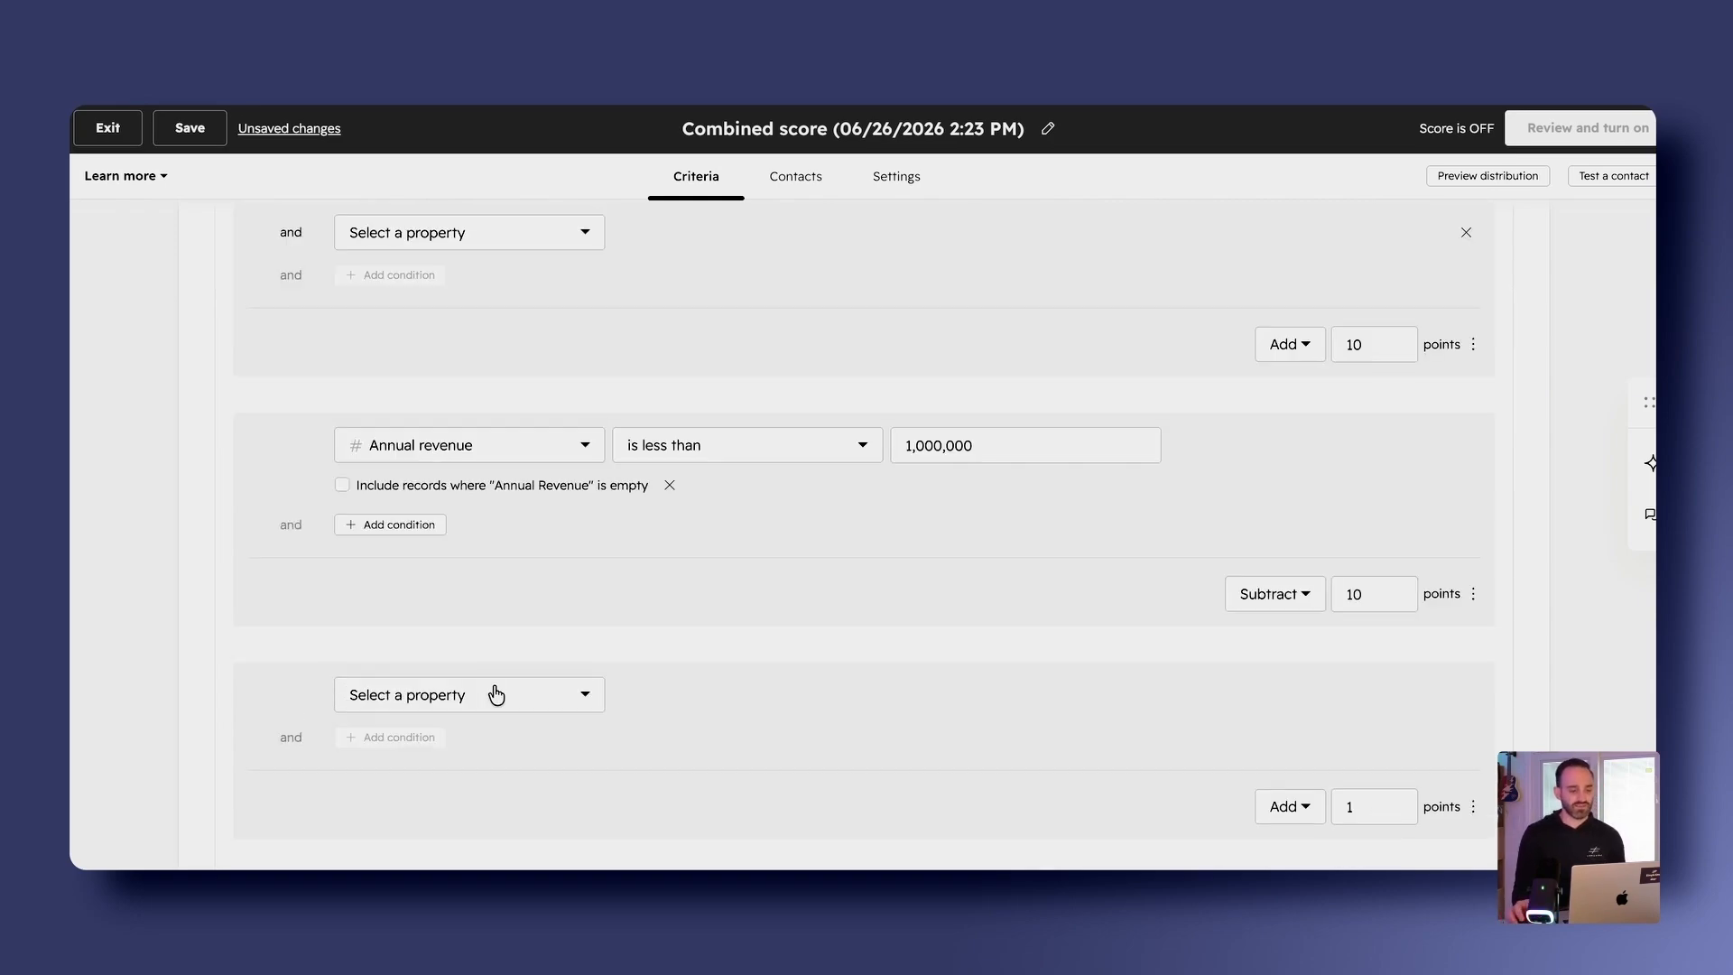
Search the company properties for "location" in the third Firmographic criterion, and clear the search
left_click(492, 694)
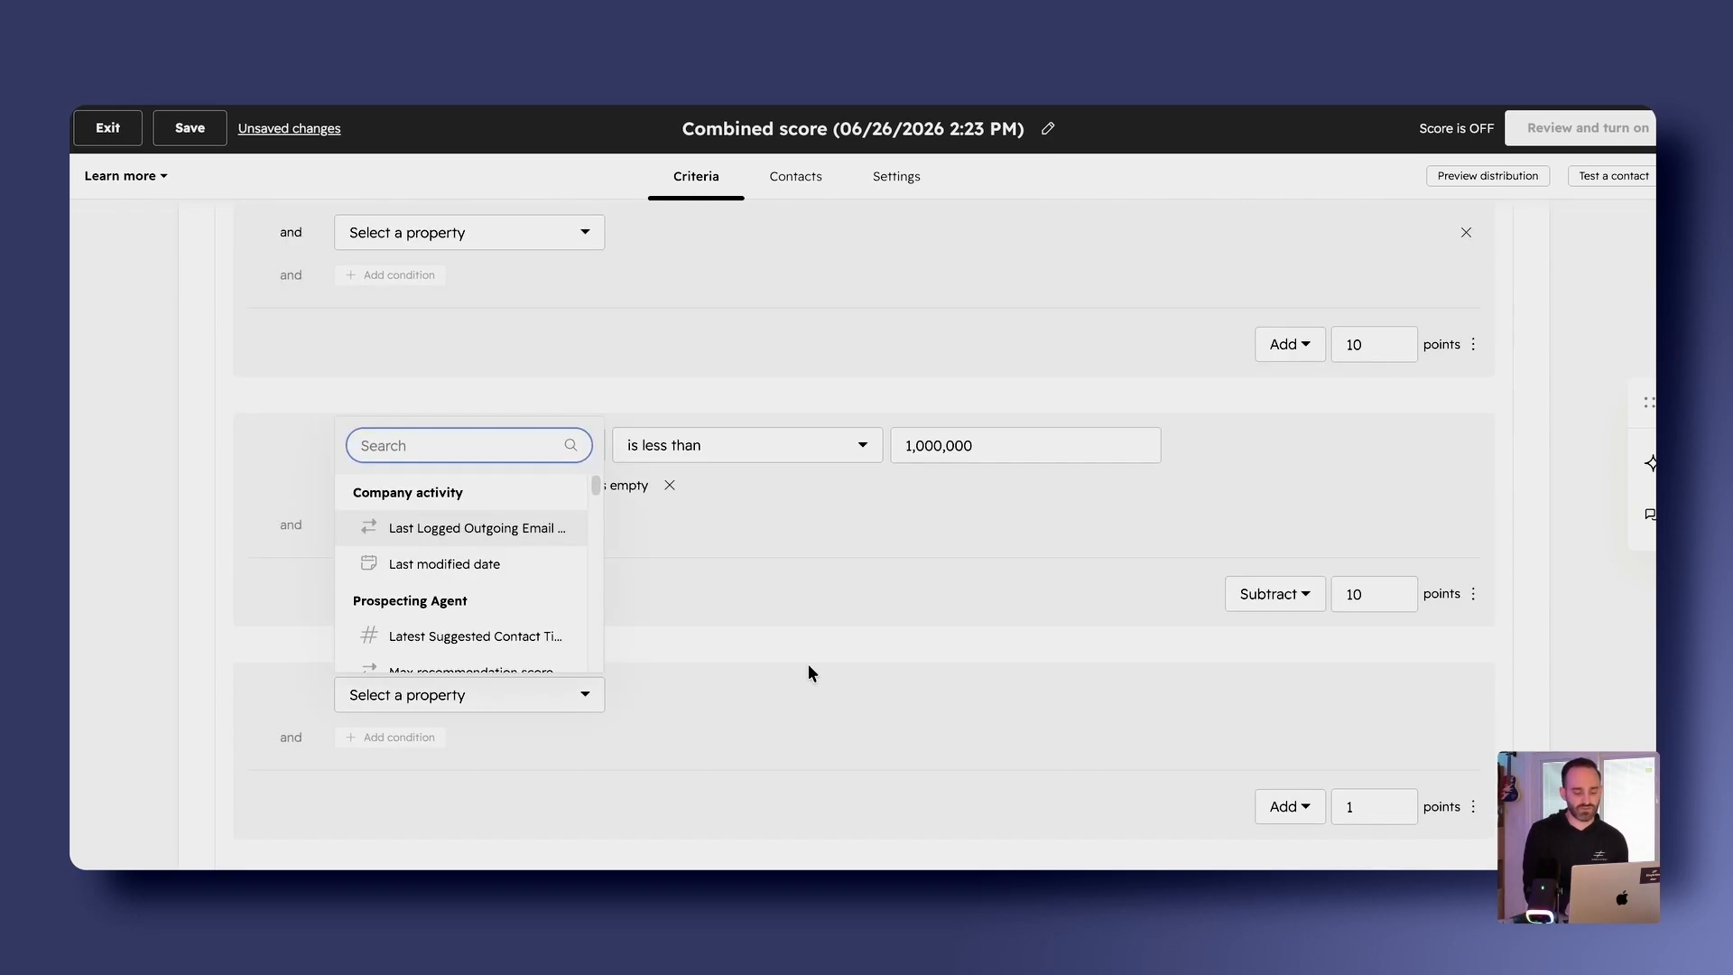
type("location")
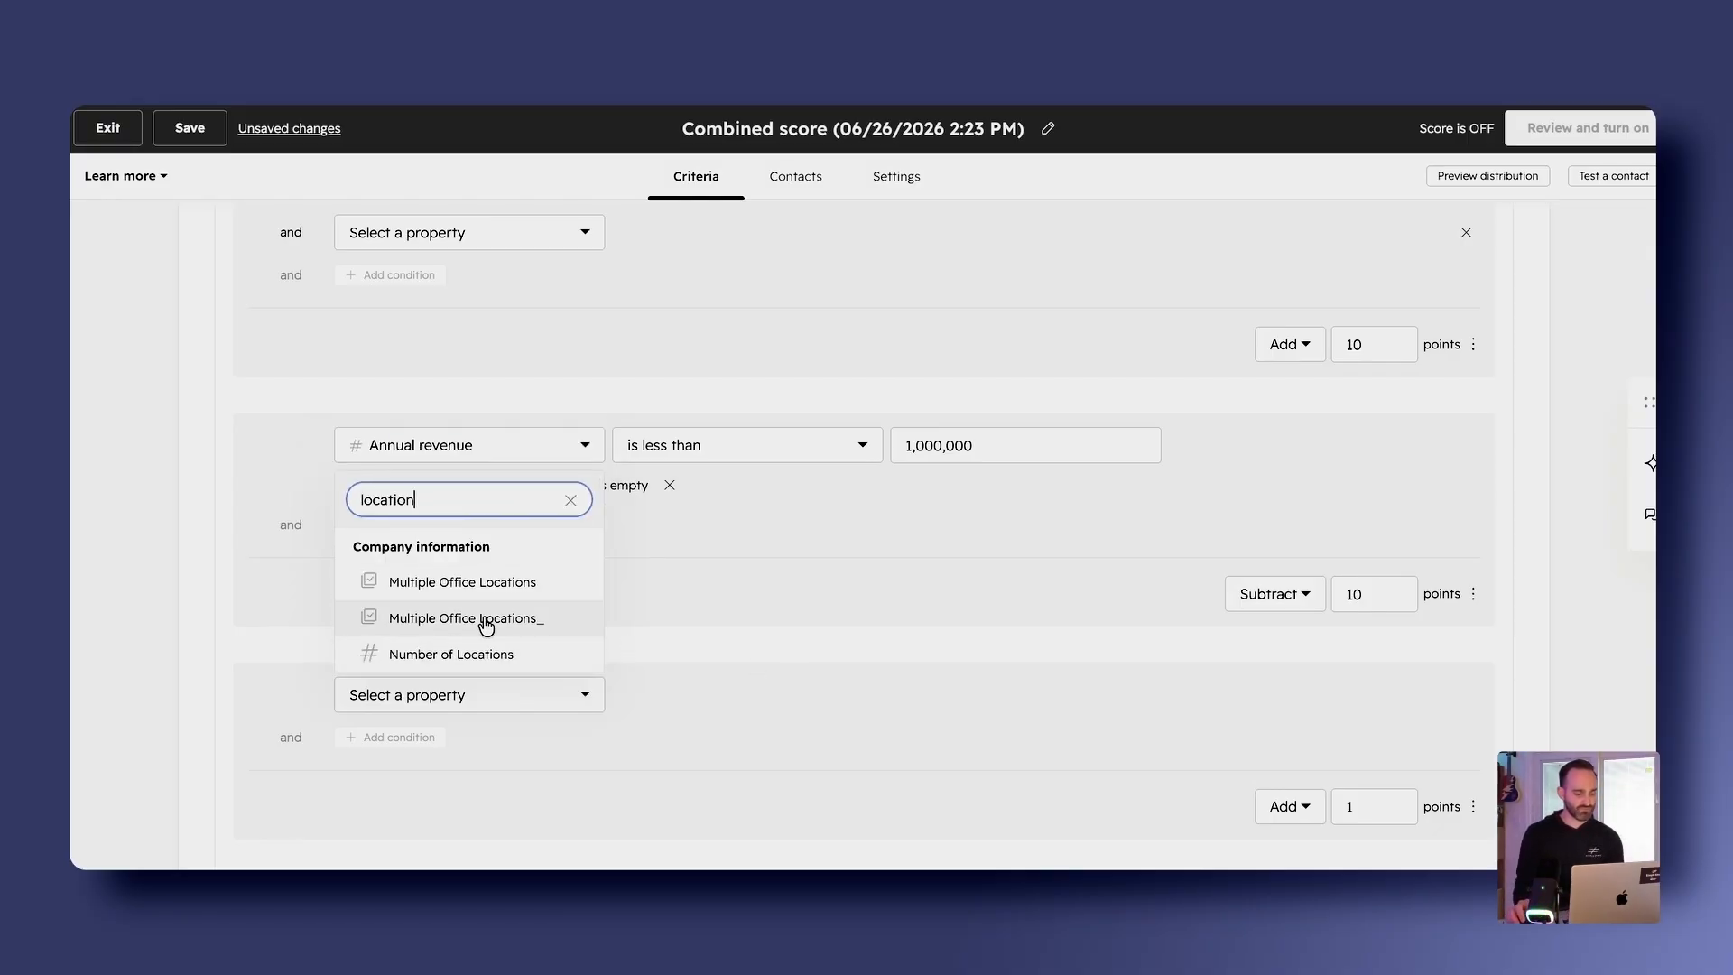
double_click(483, 502)
key("BackSpace")
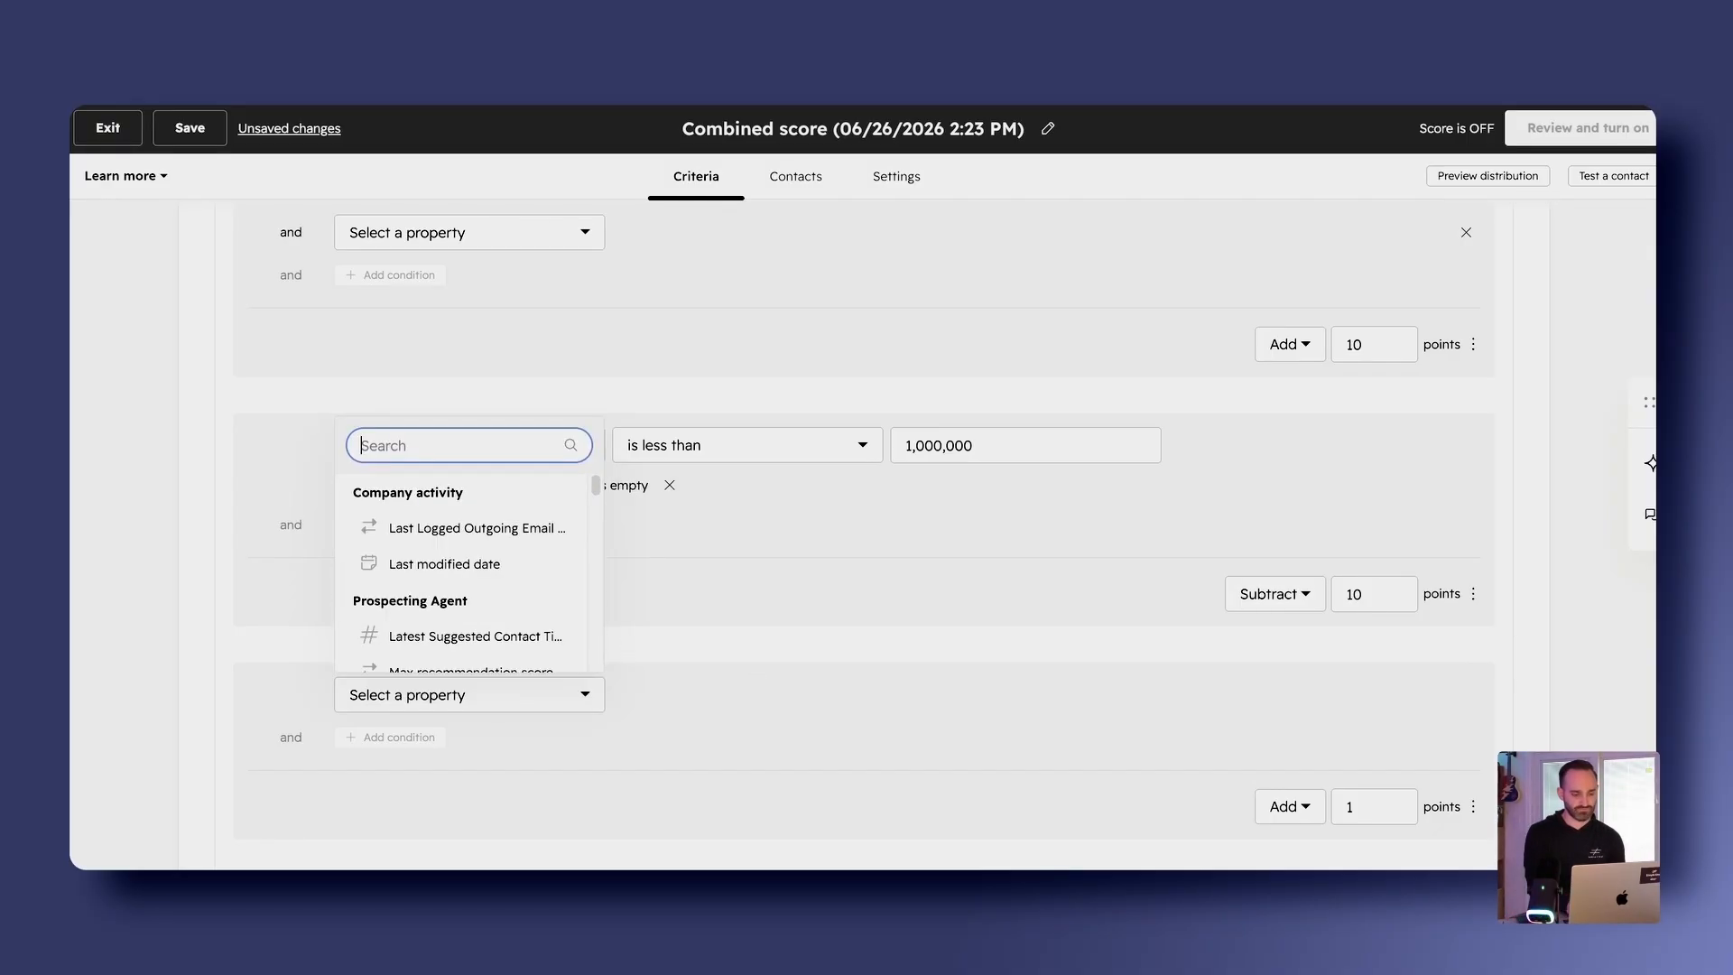
Set the third Firmographic criterion to the company property Country/Region with the operator "contains any of"
type("country")
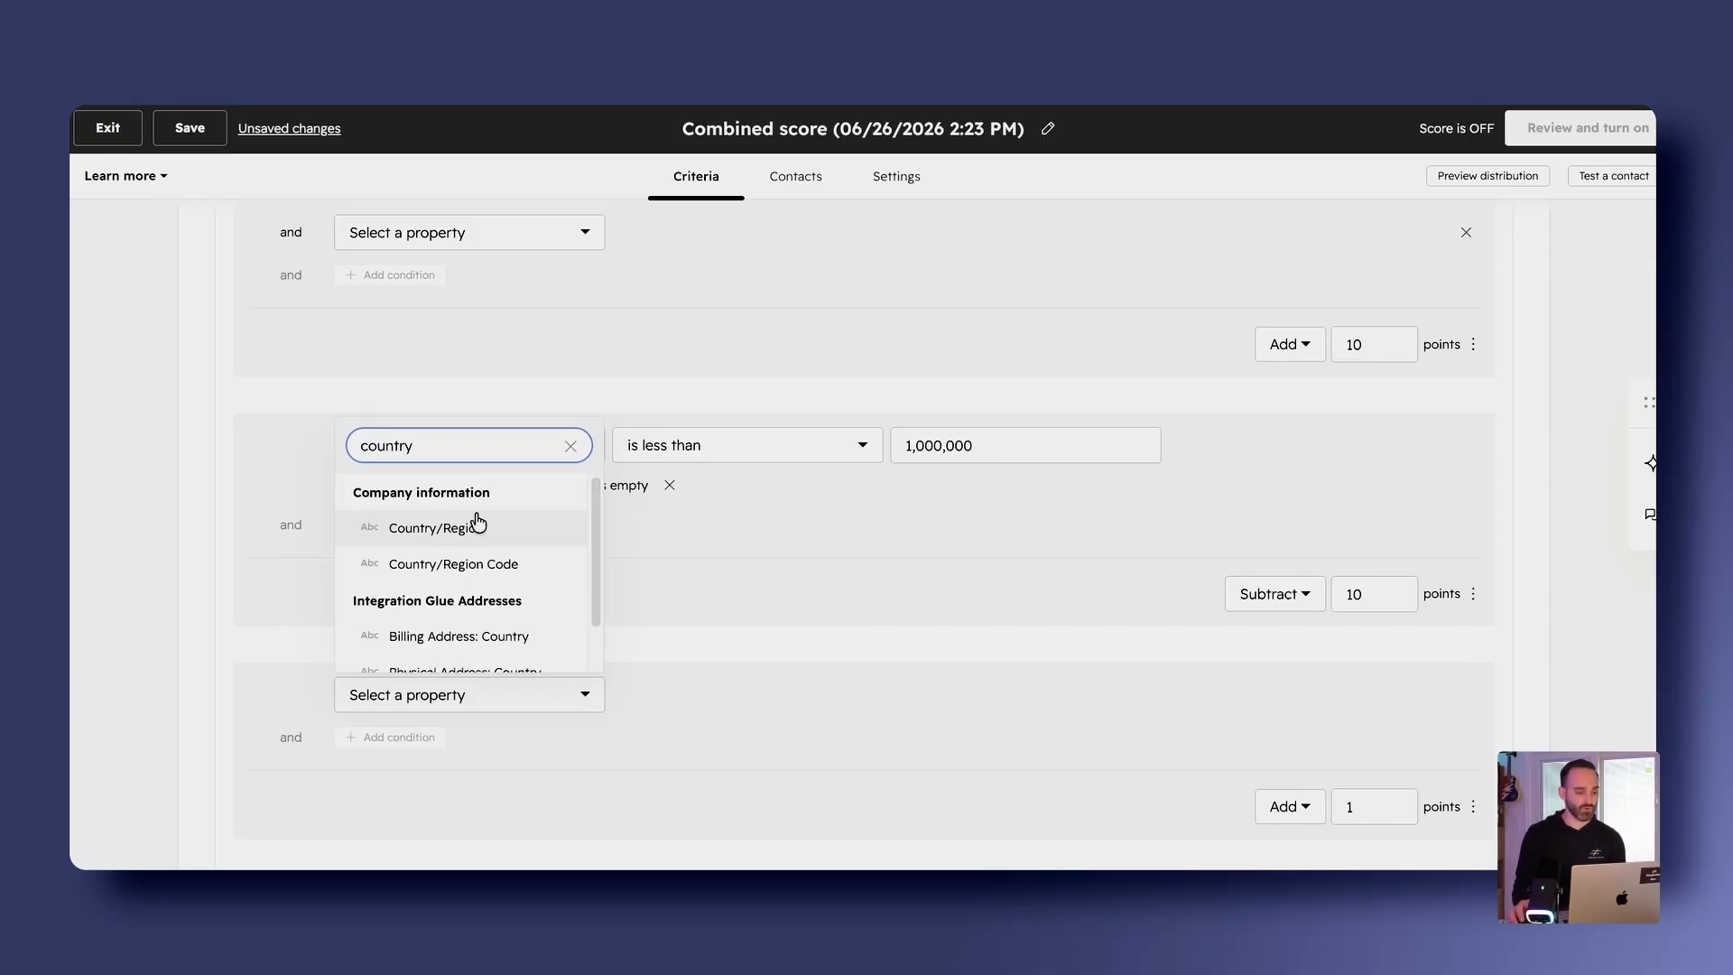
left_click(476, 524)
left_click(822, 704)
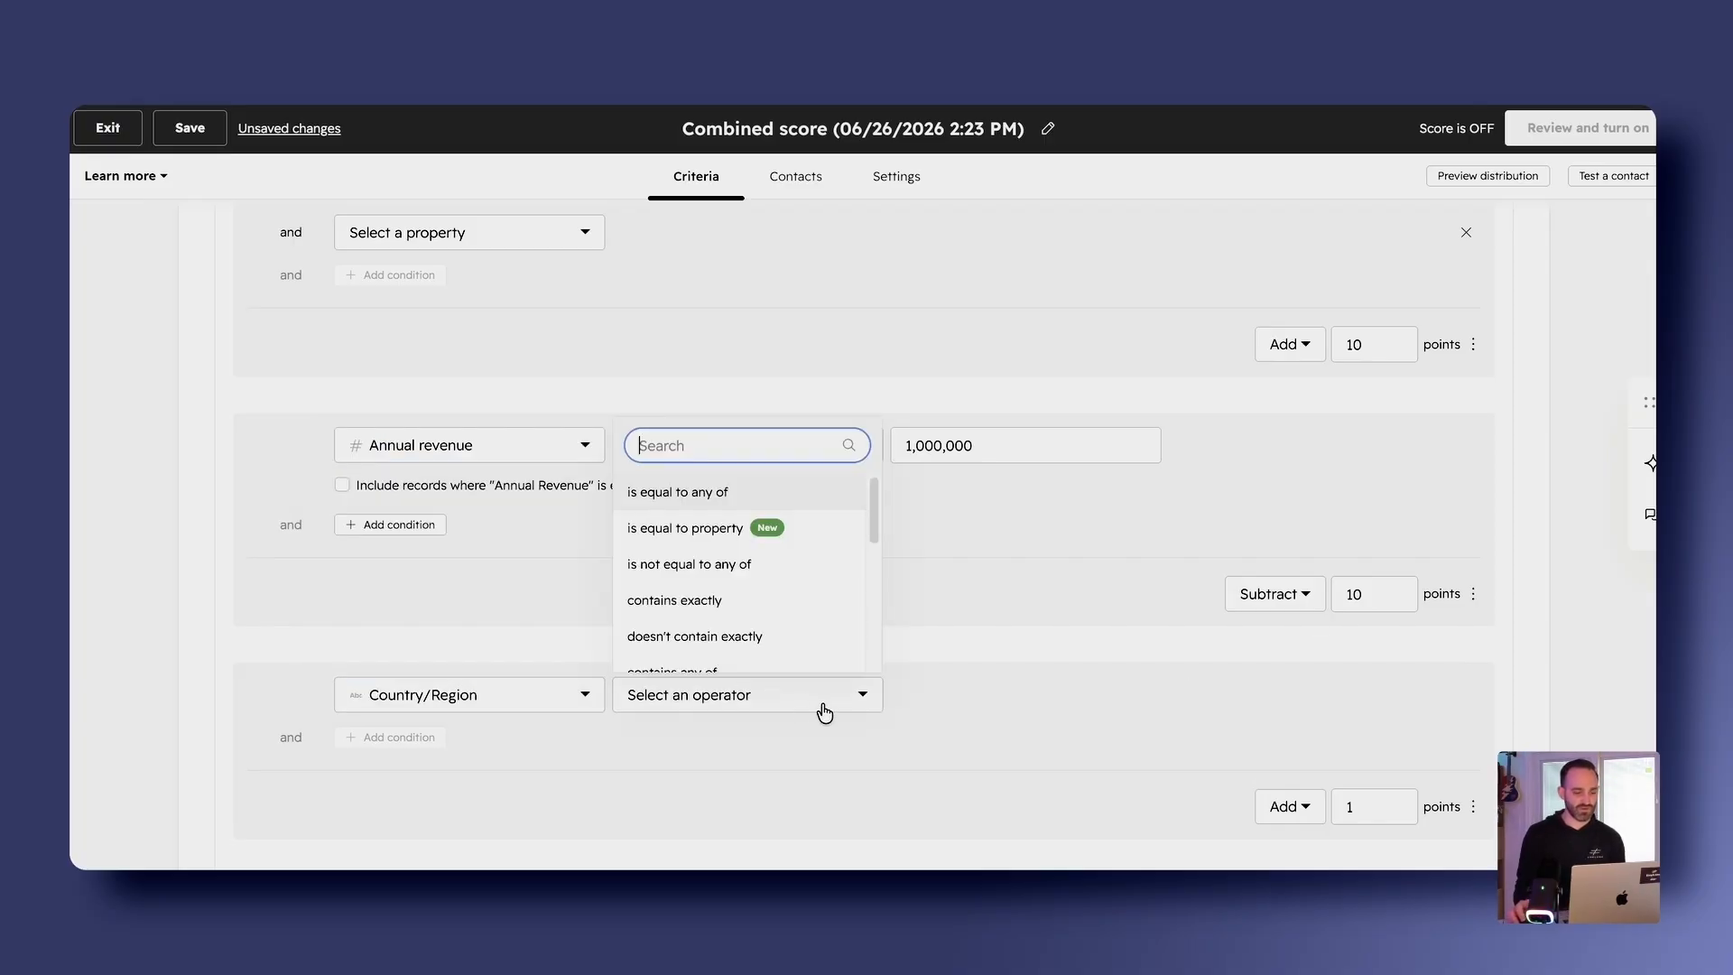
scroll(778, 639, "down", 1)
left_click(763, 654)
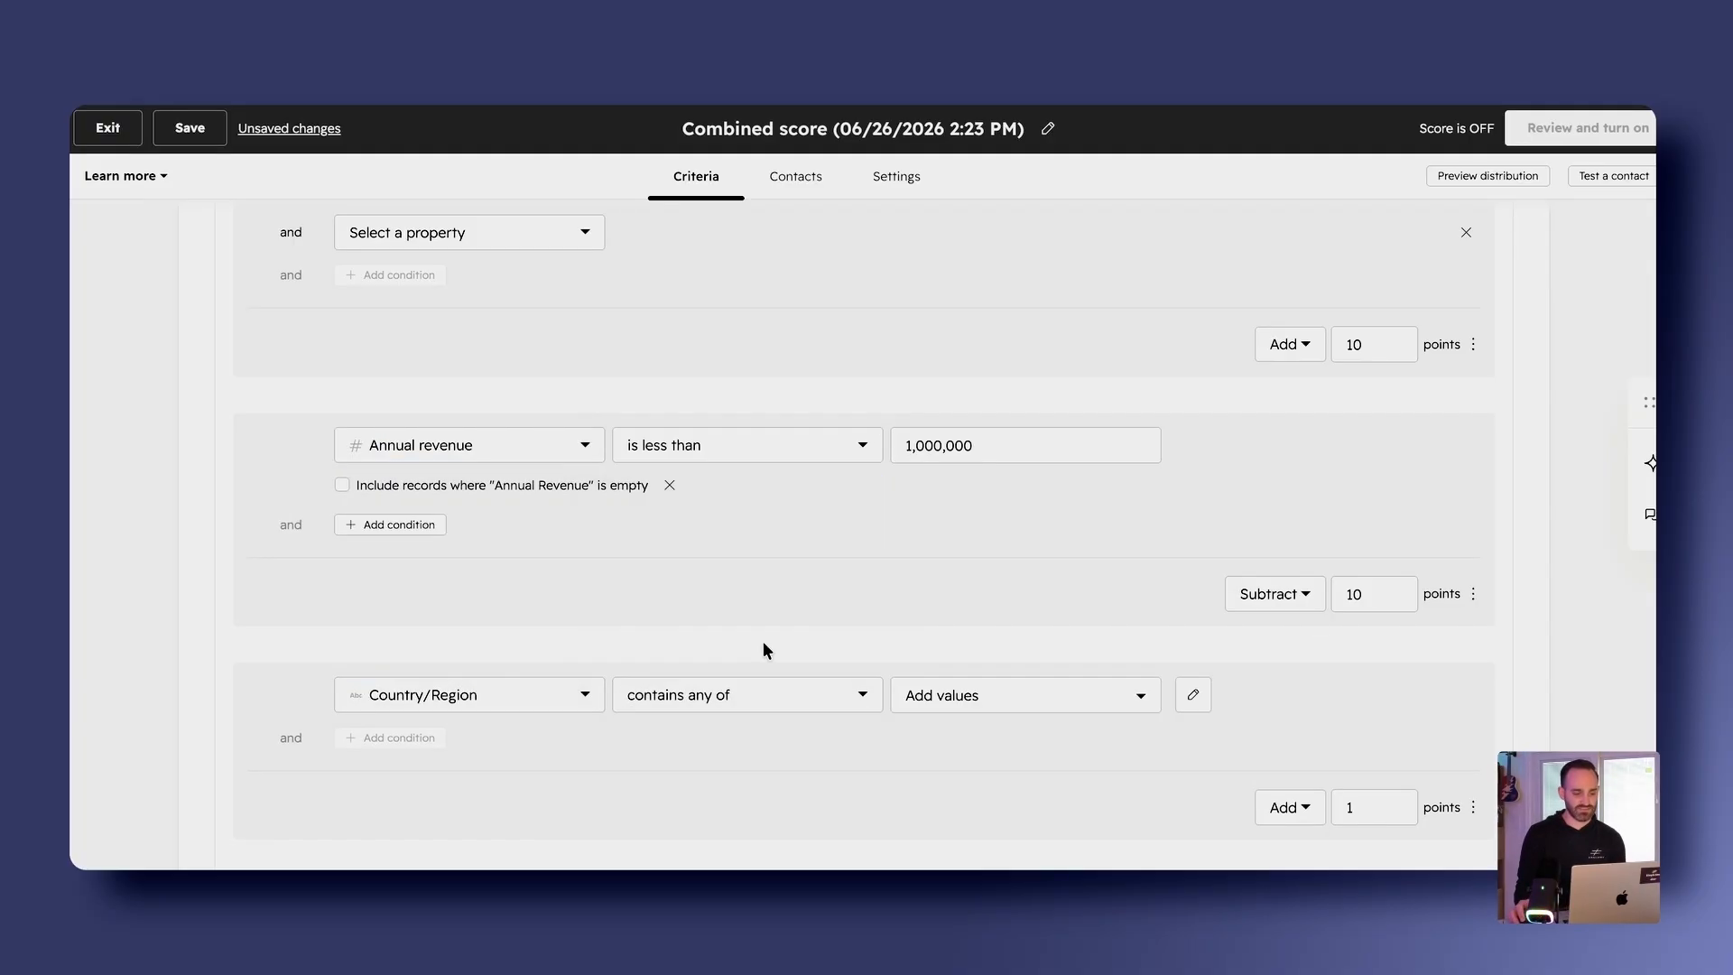
Add United States and Canada as values of the company Country/Region criterion and set it to add 10 points
left_click(976, 696)
type("United States")
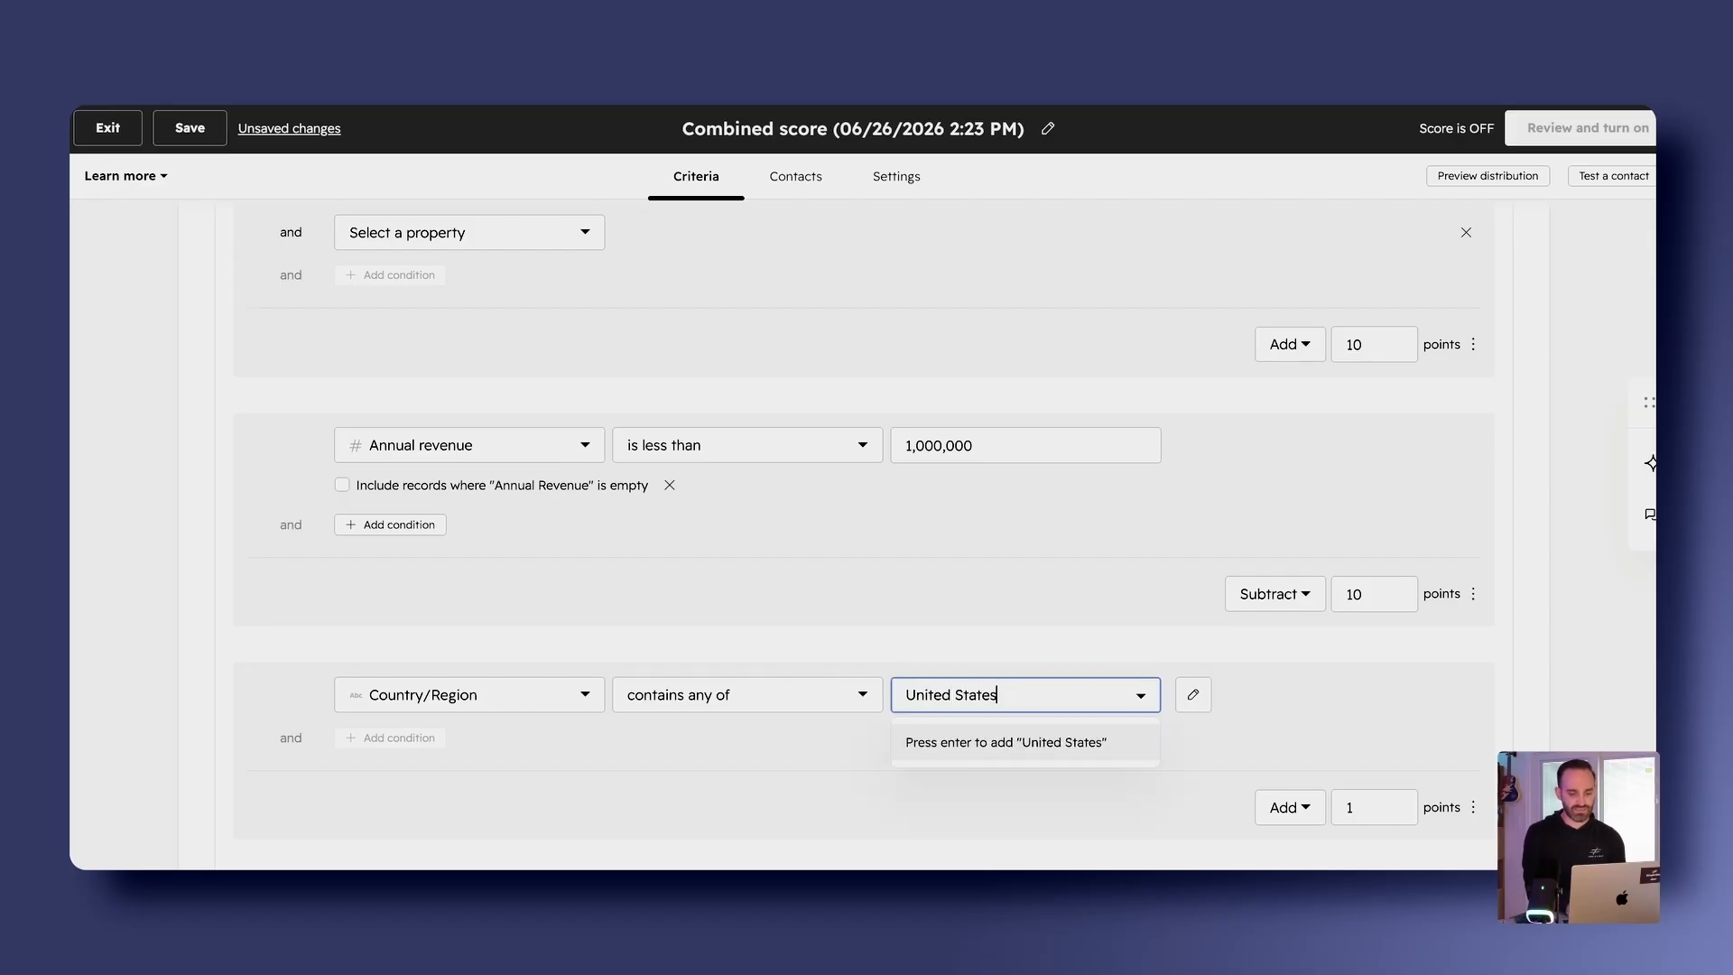
key("Return")
type("Canada")
key("Return")
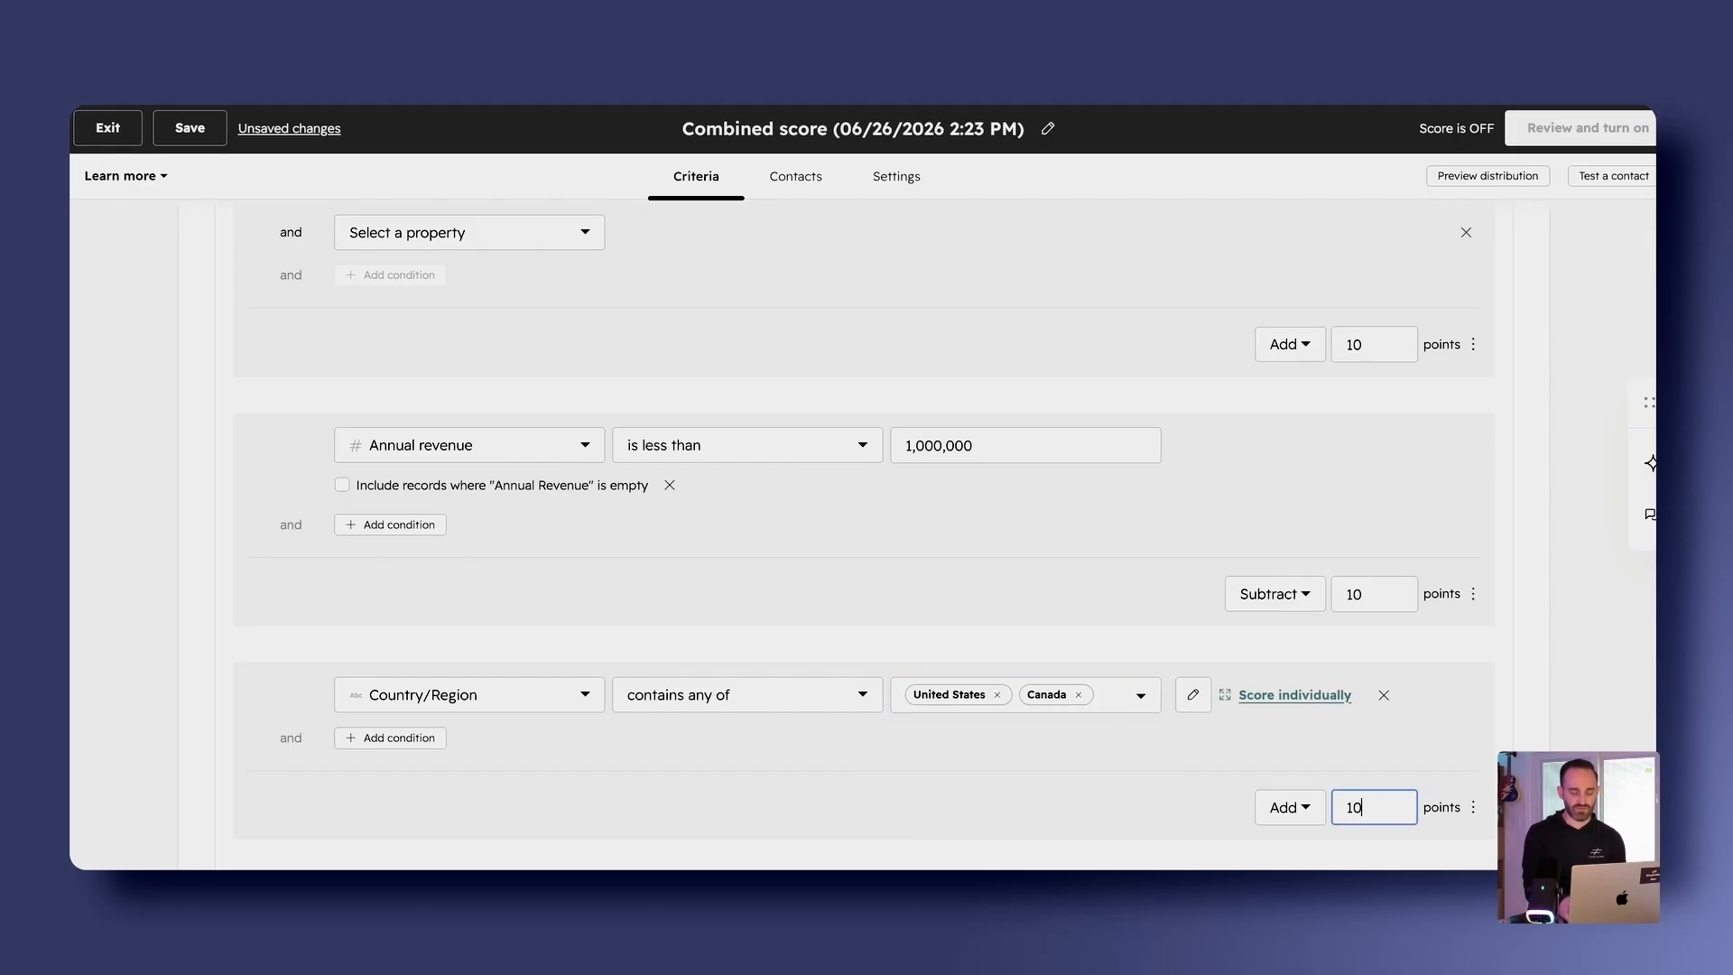
Add a fourth Firmographic property criterion using the company property Number of employees
scroll(993, 736, "down", 3)
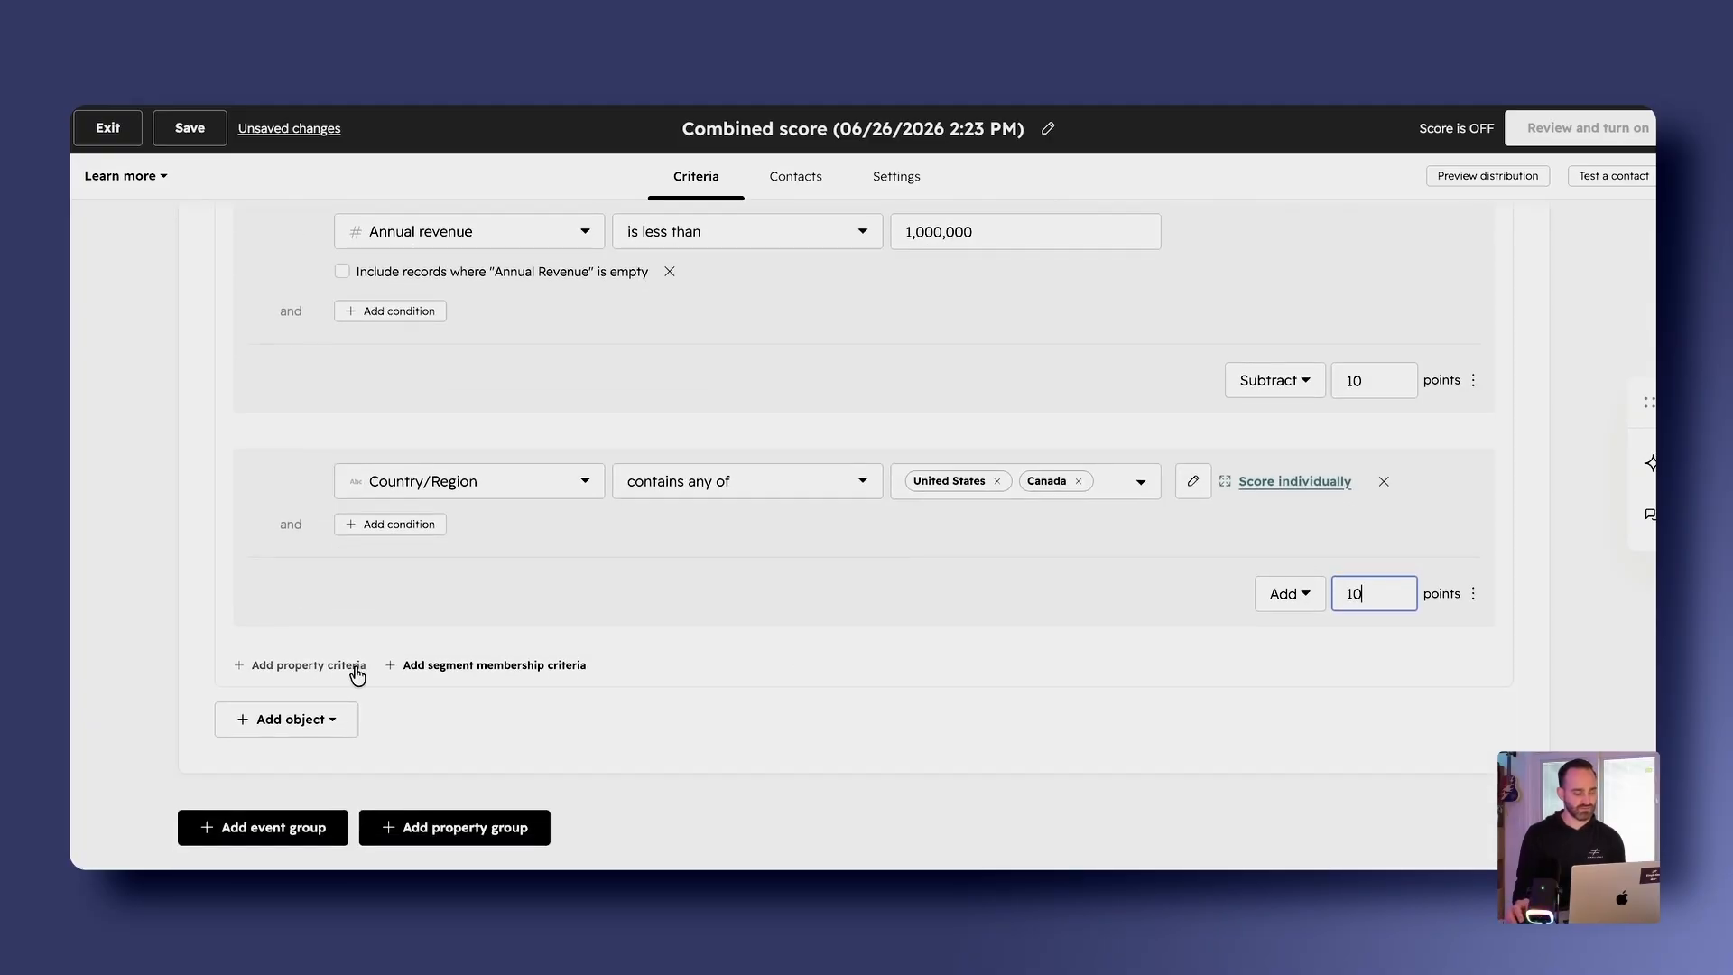
left_click(357, 668)
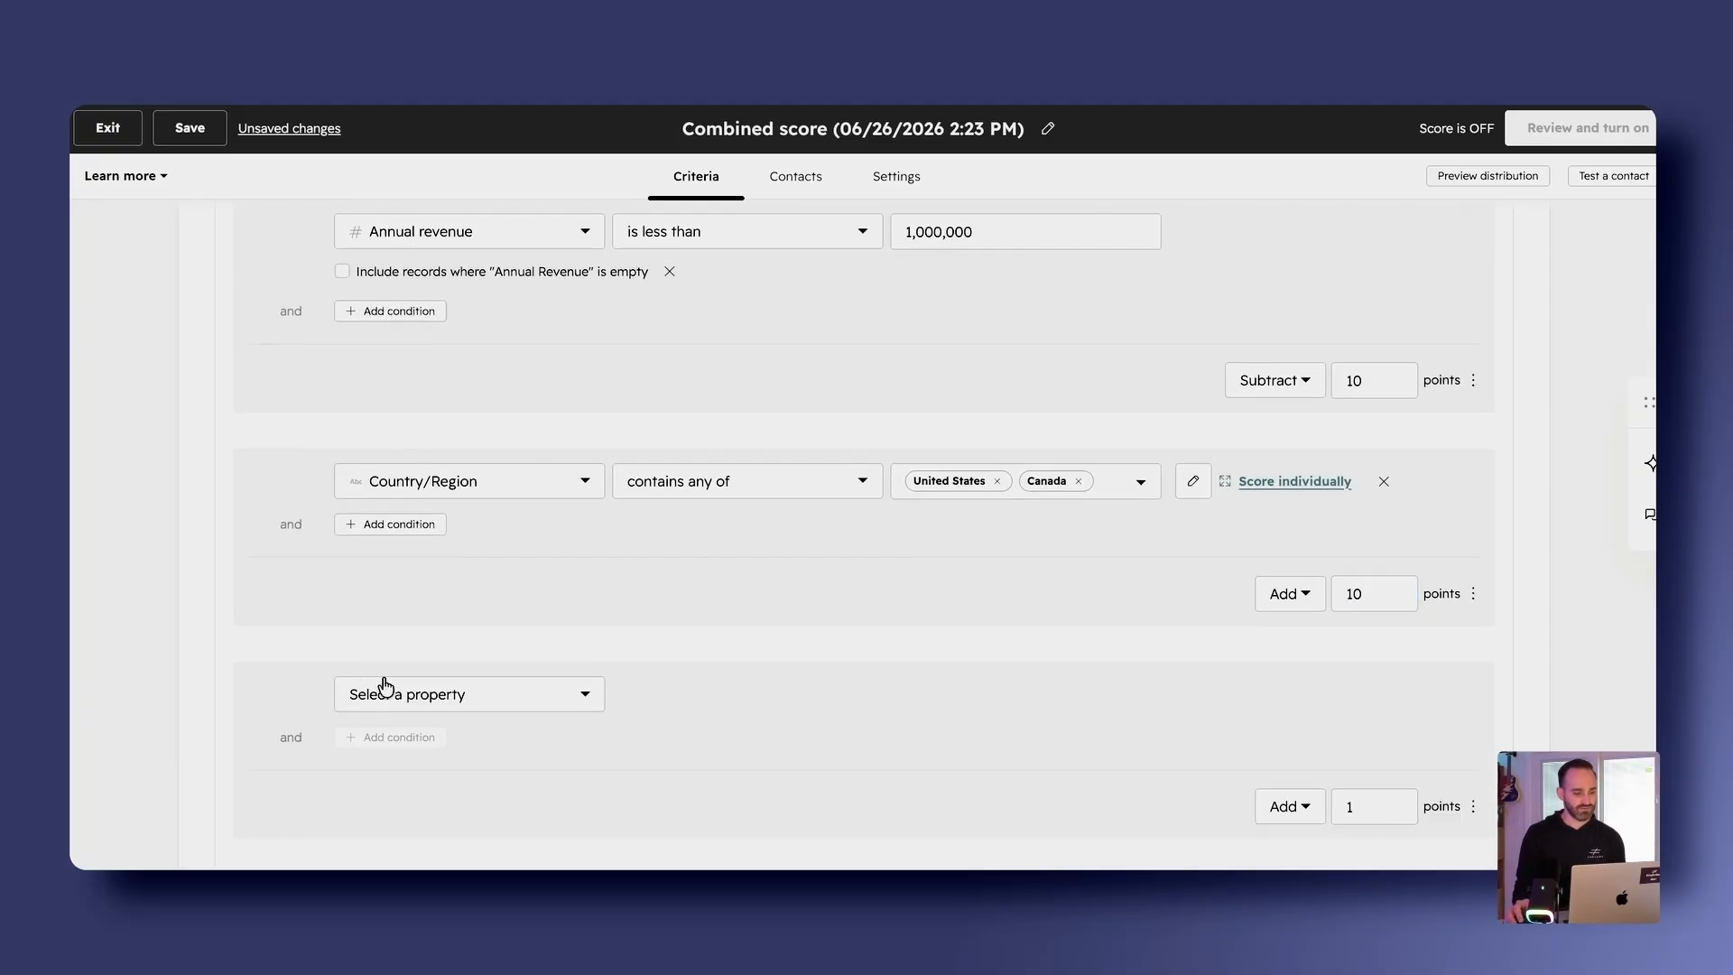
left_click(388, 693)
type("empl")
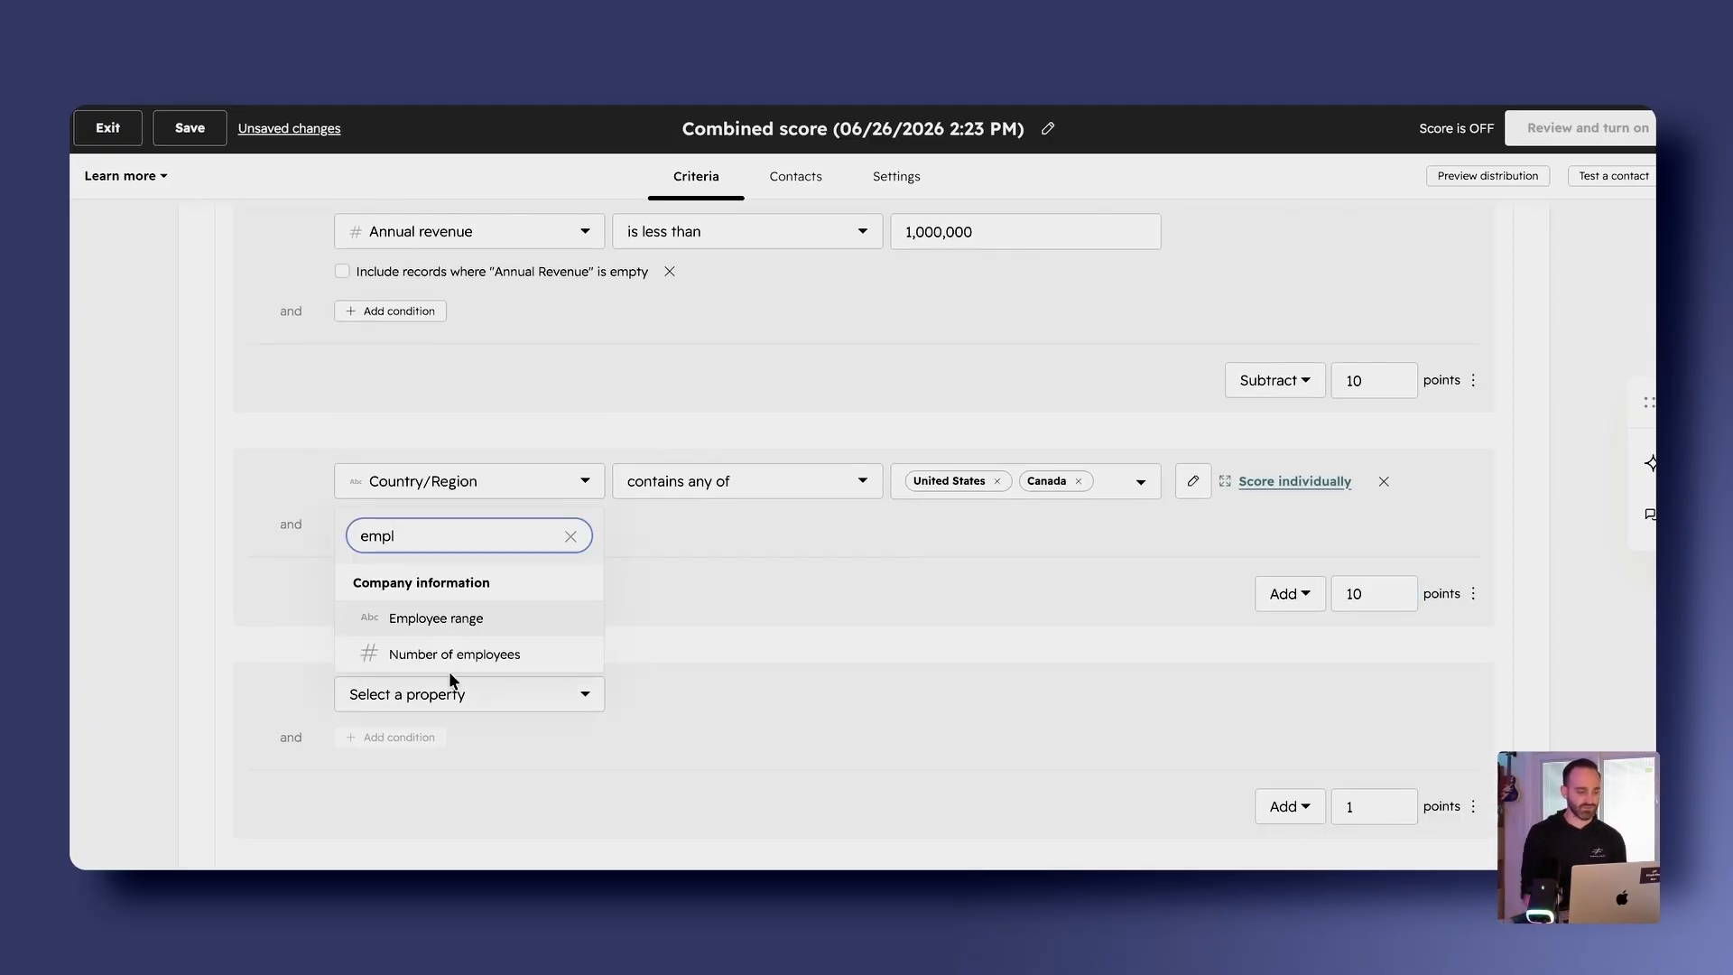
left_click(530, 667)
Set the Number of employees criterion to "is greater than or equal to" 100, adding 10 points
left_click(731, 710)
type("great")
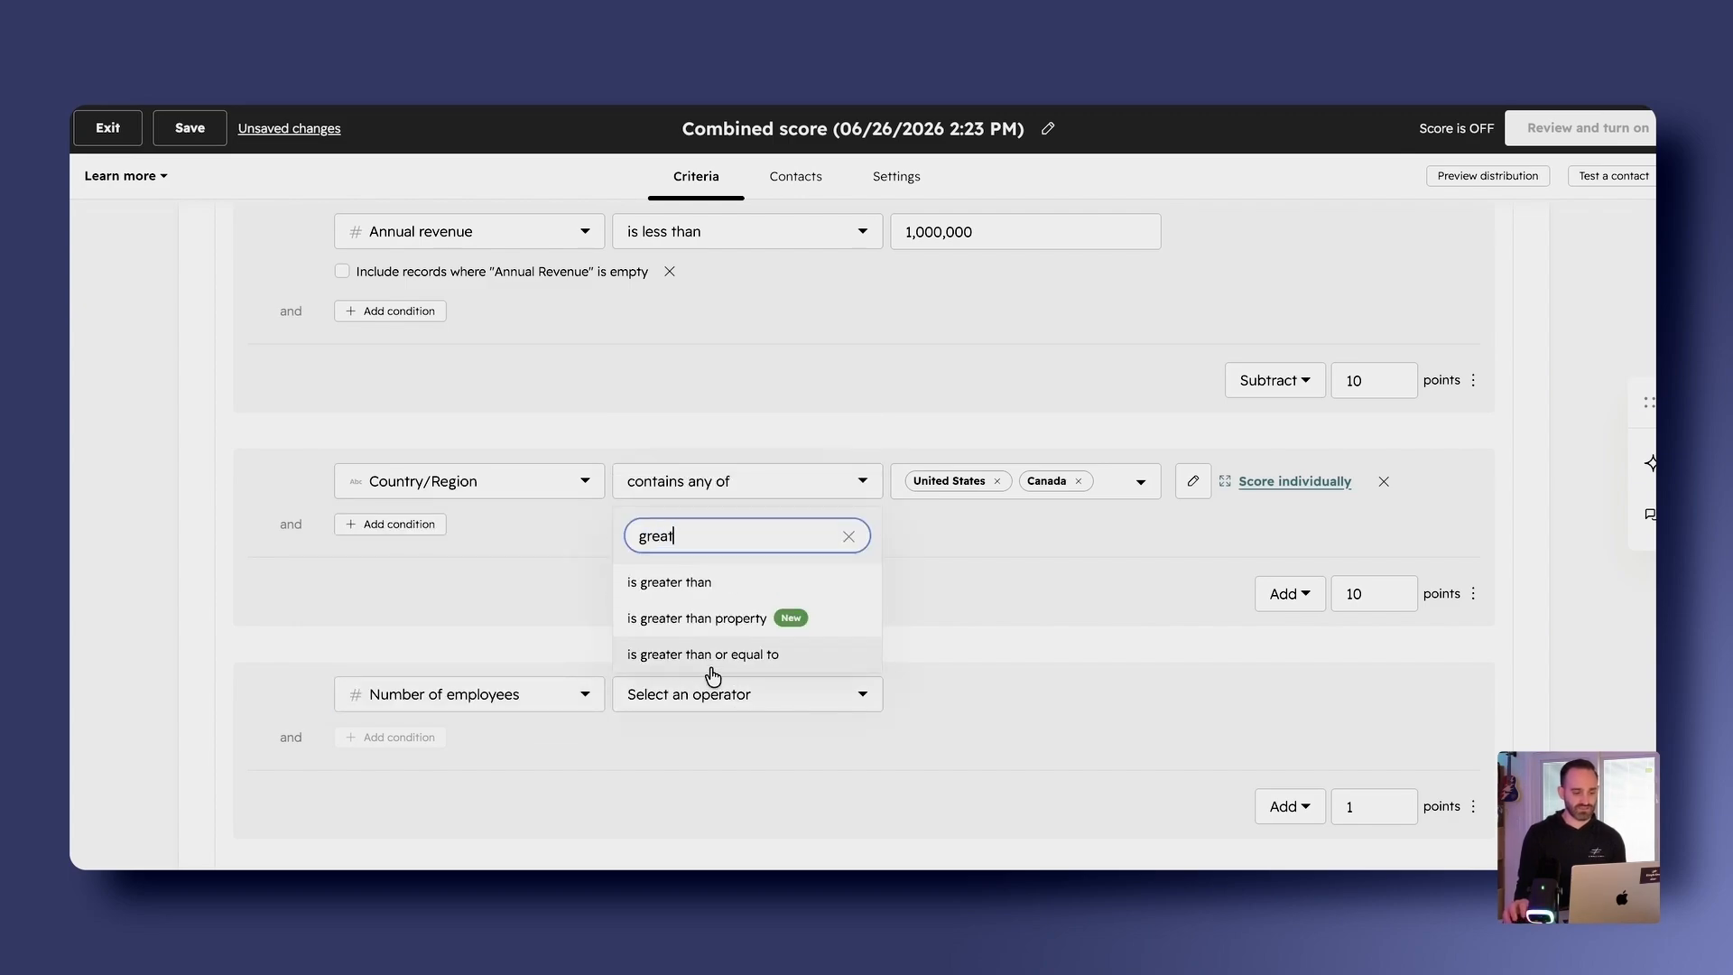
left_click(708, 655)
left_click(939, 695)
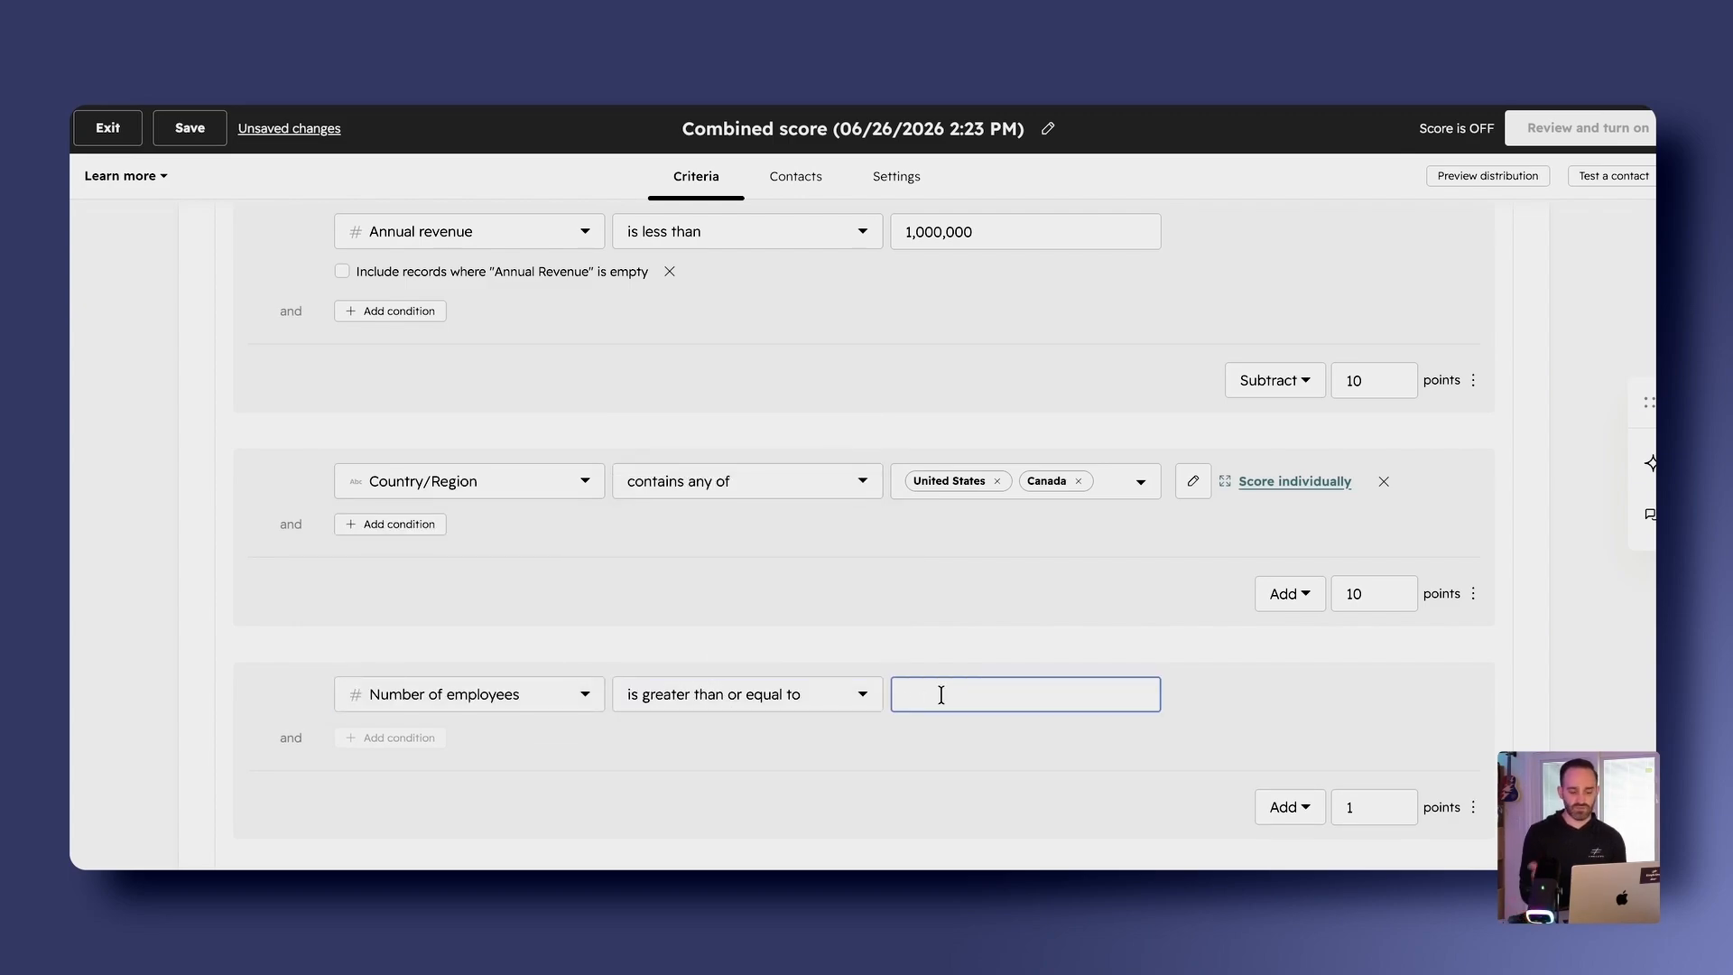
type("100")
scroll(1277, 793, "down", 3)
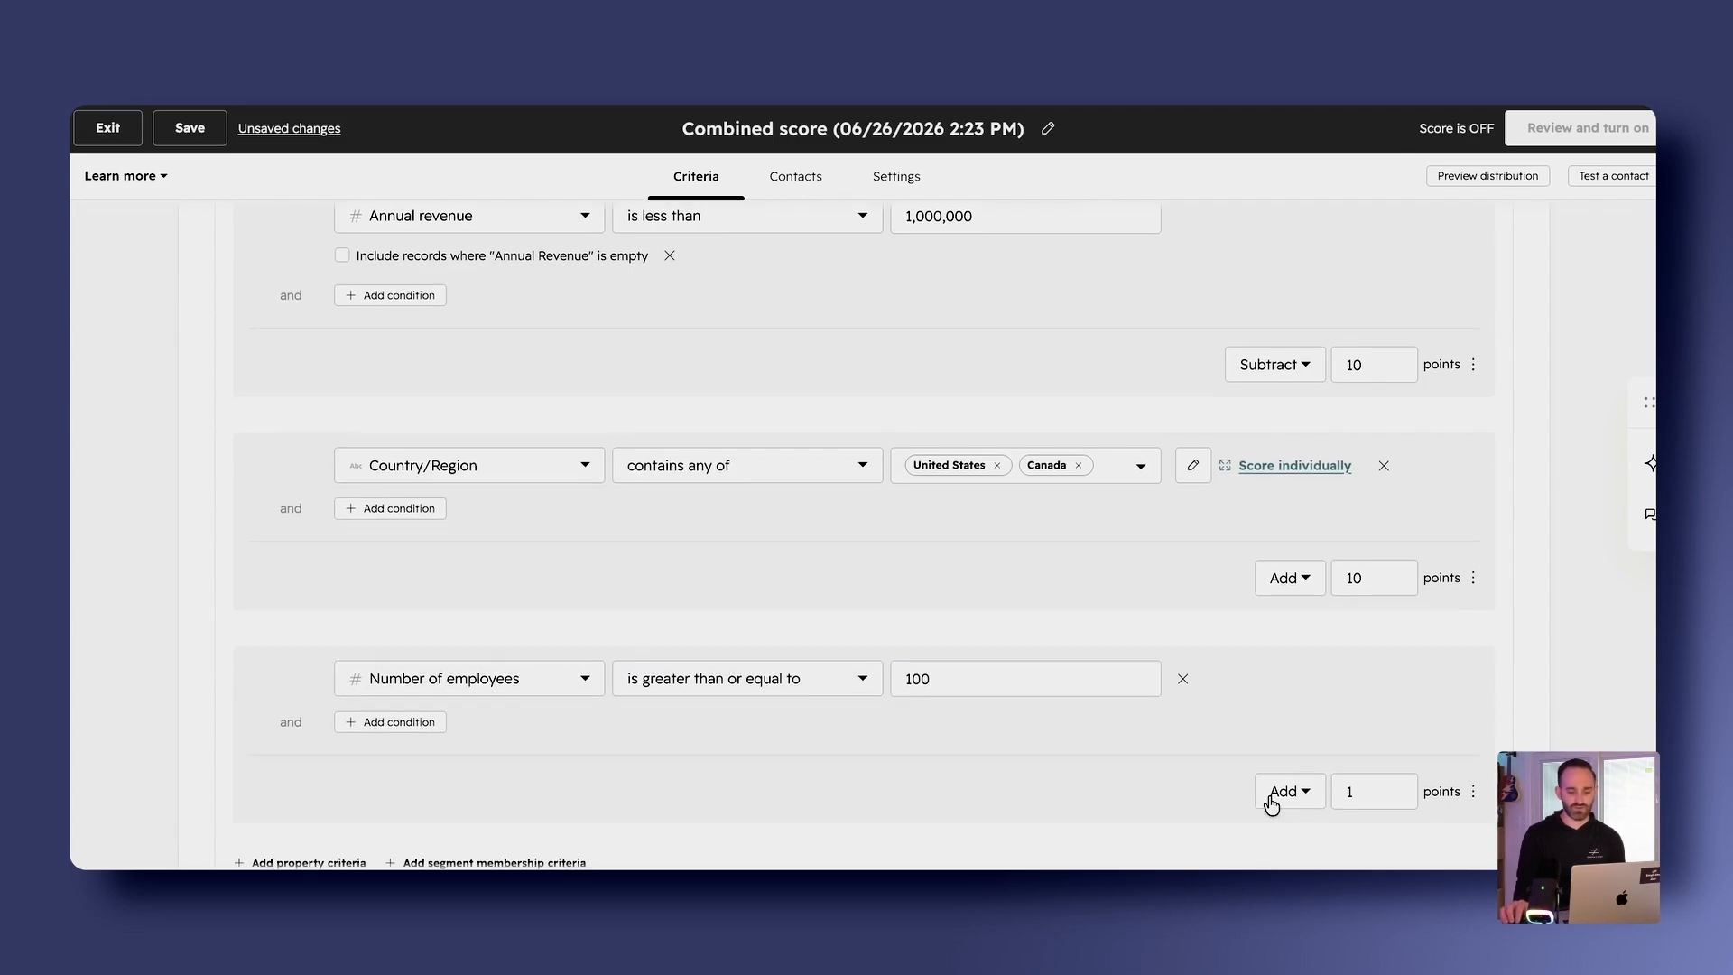
left_click(1406, 692)
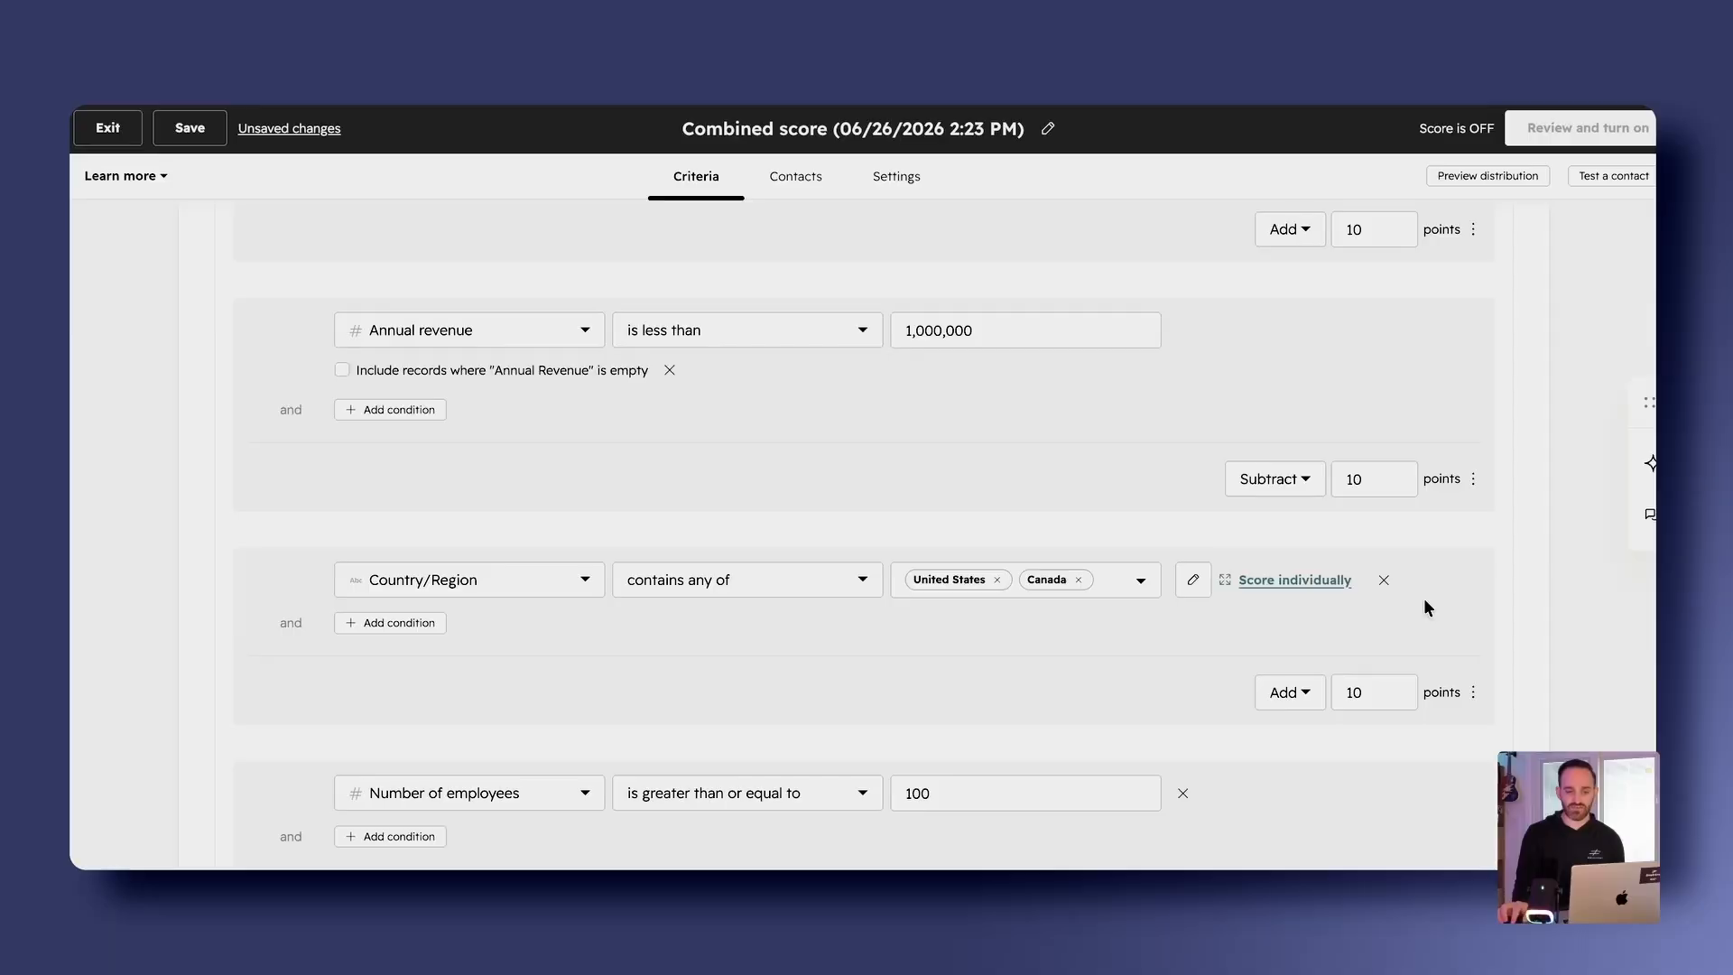
Add a group limit of 20 to the Firmographic scoring group
scroll(1423, 591, "up", 3)
scroll(1413, 438, "up", 2)
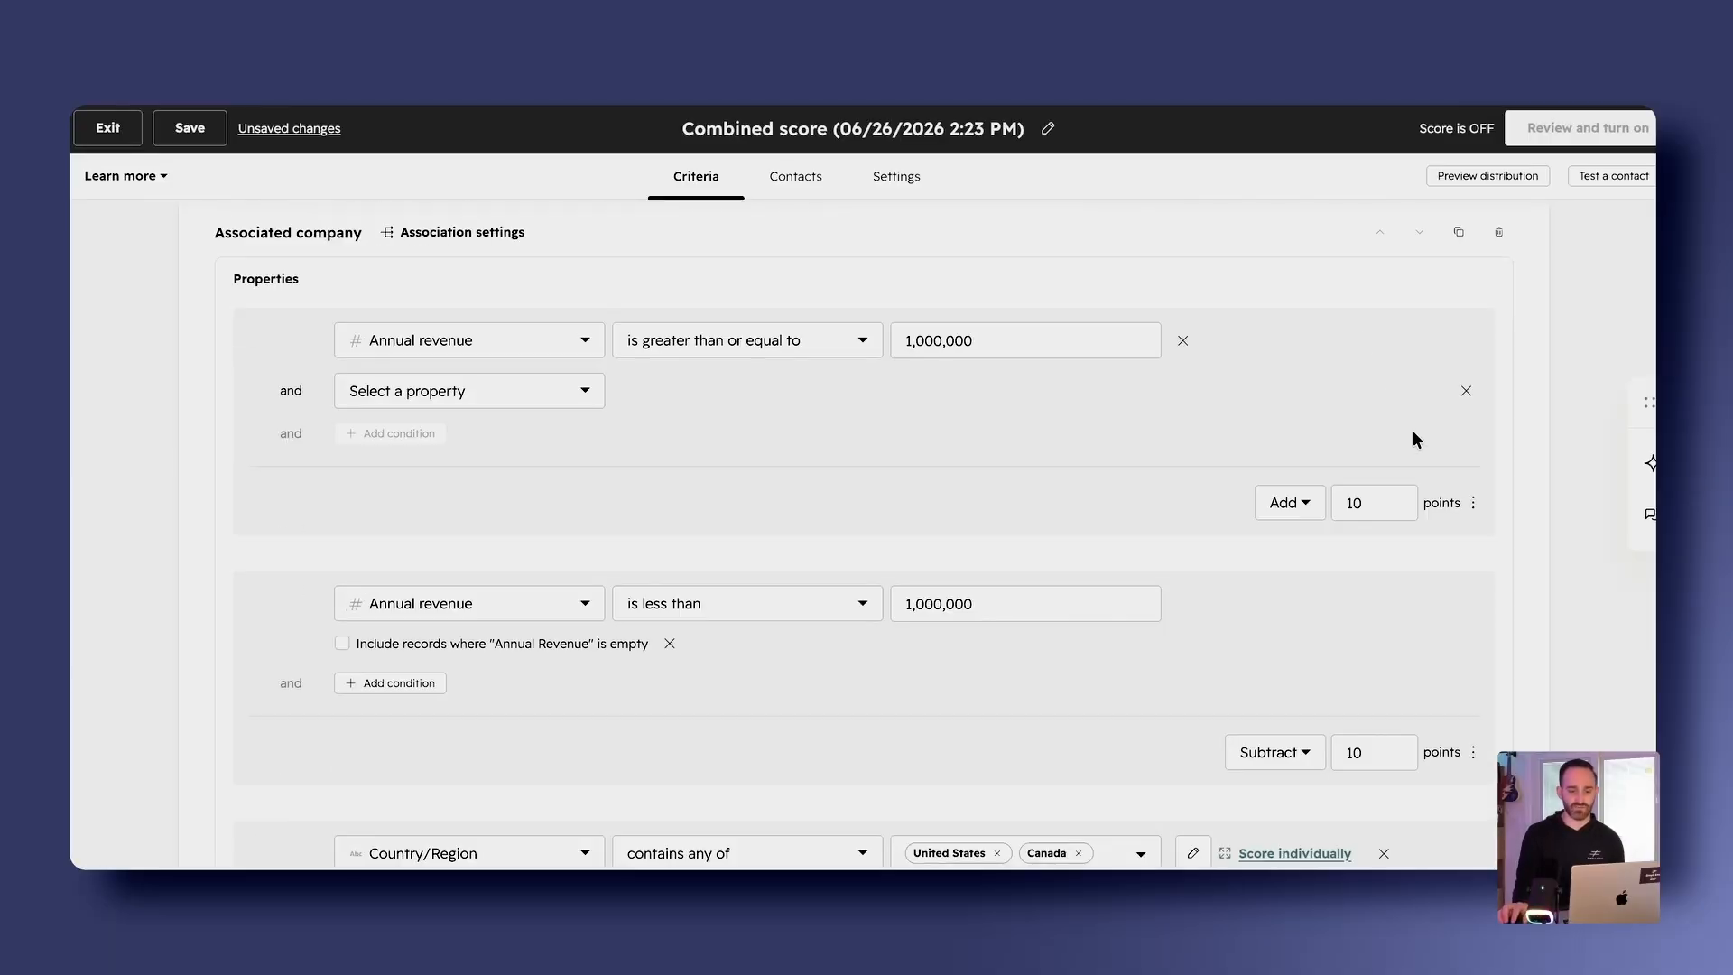
scroll(1378, 388, "up", 1)
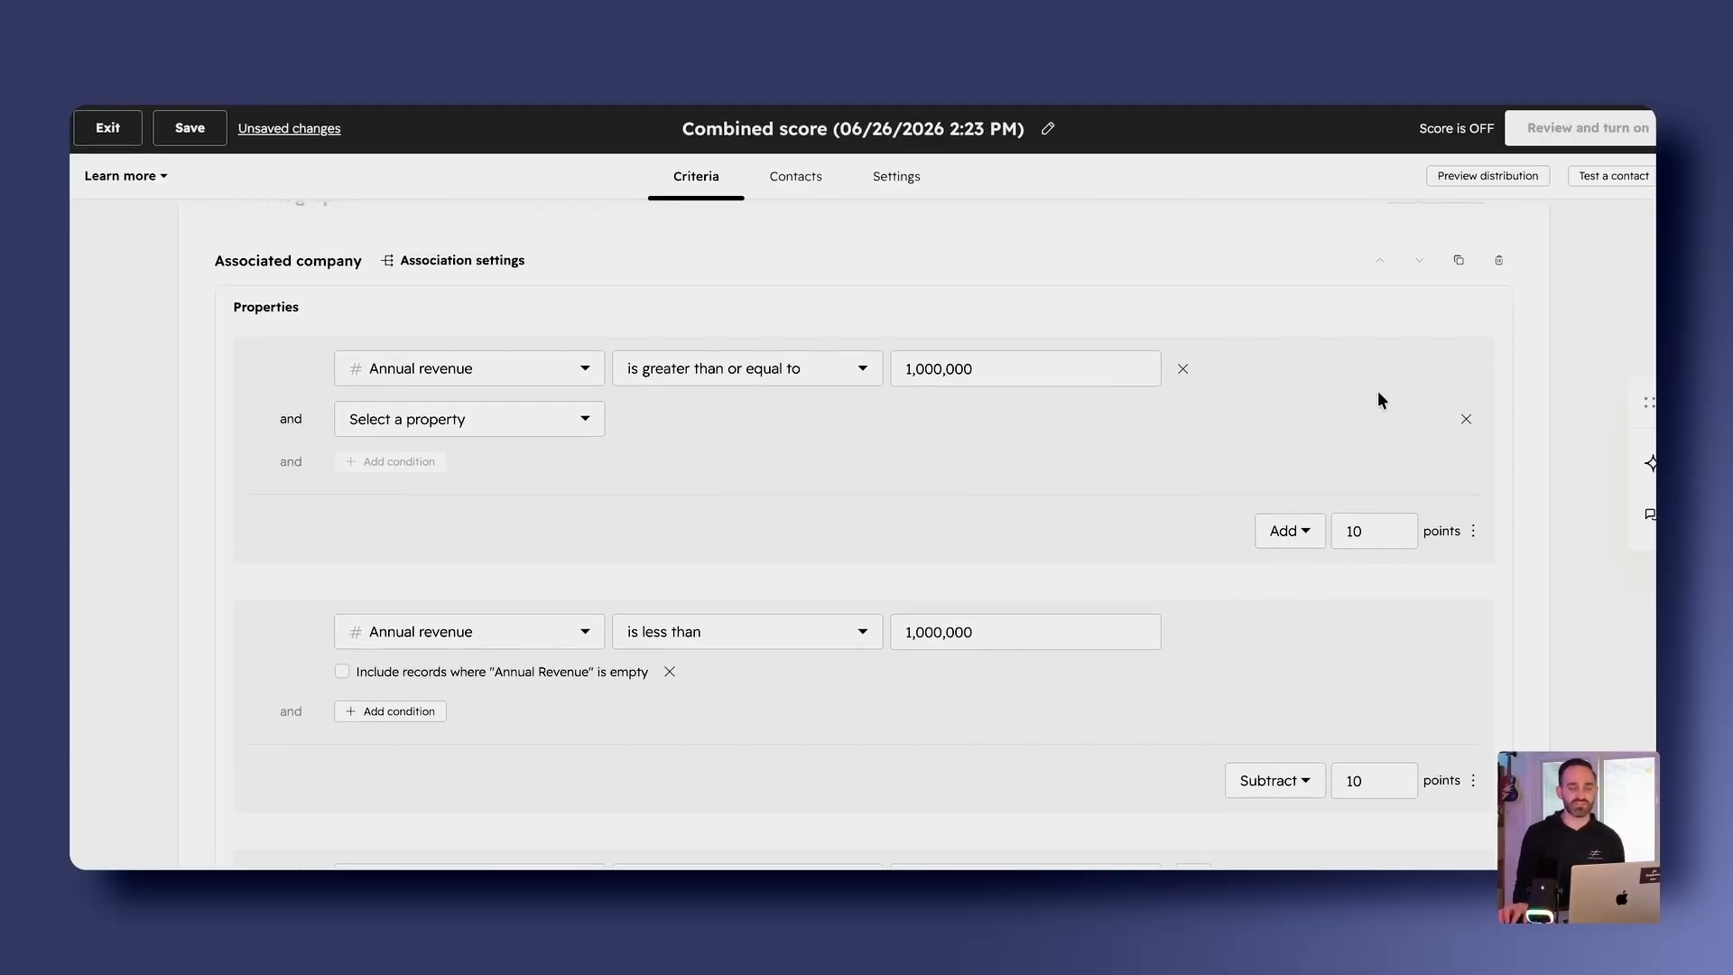
scroll(1431, 472, "down", 5)
scroll(1405, 433, "down", 4)
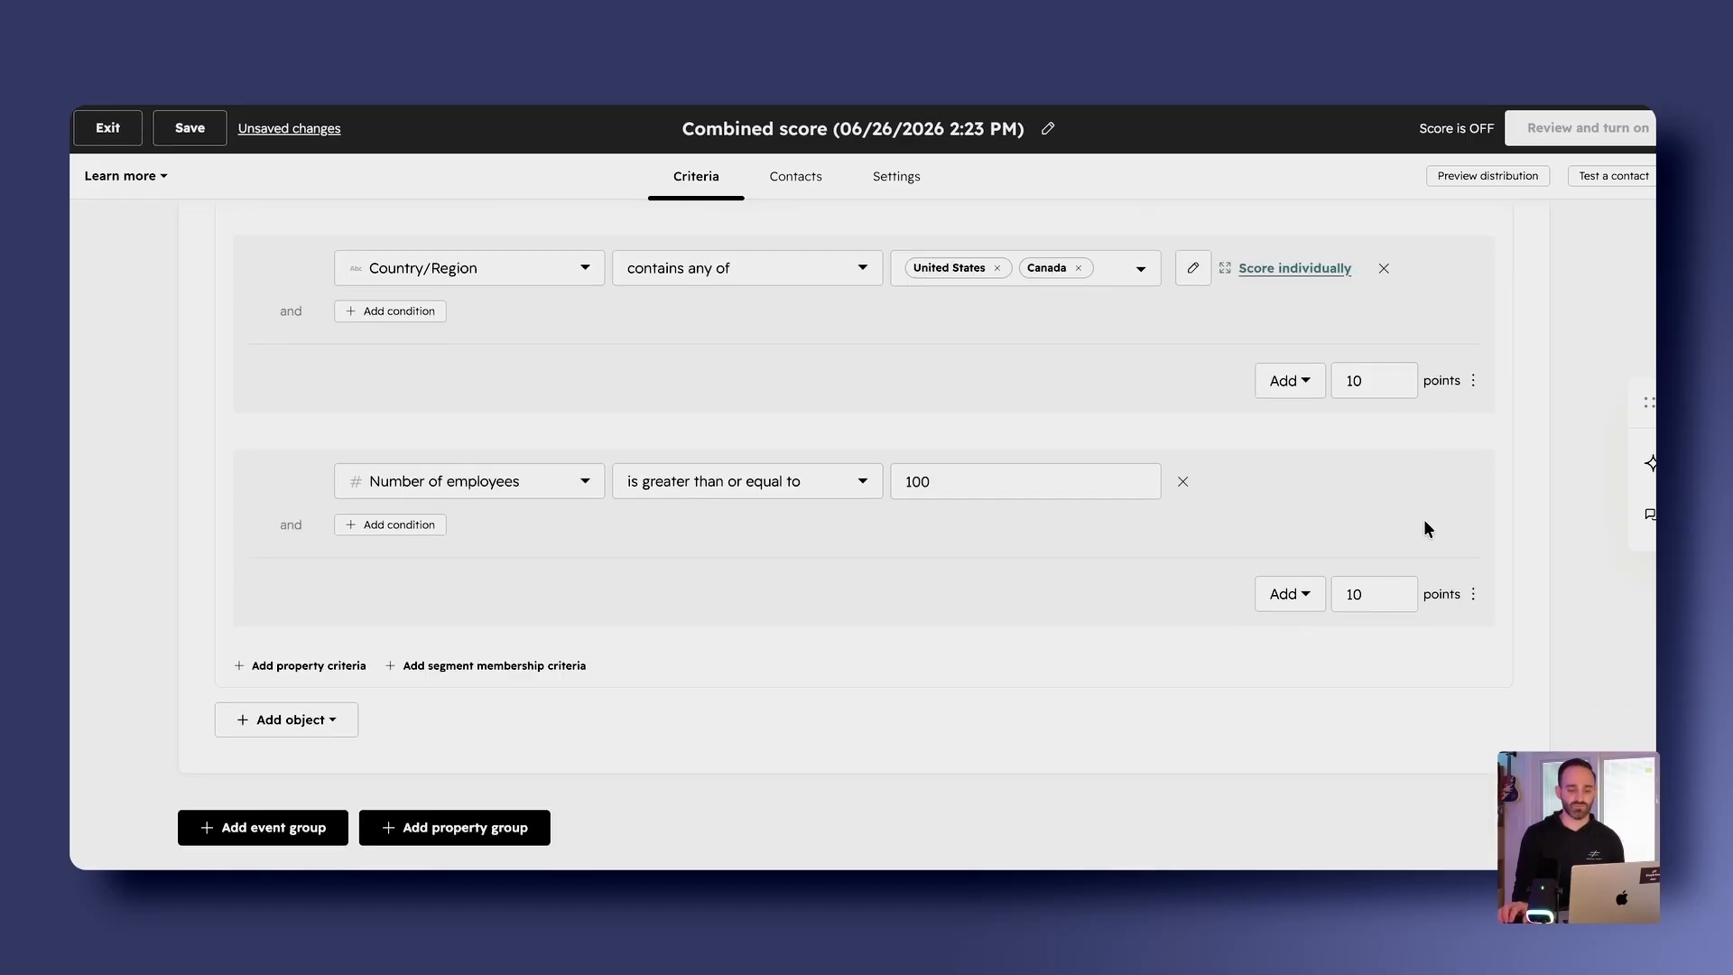
scroll(1425, 528, "up", 10)
scroll(1409, 515, "up", 4)
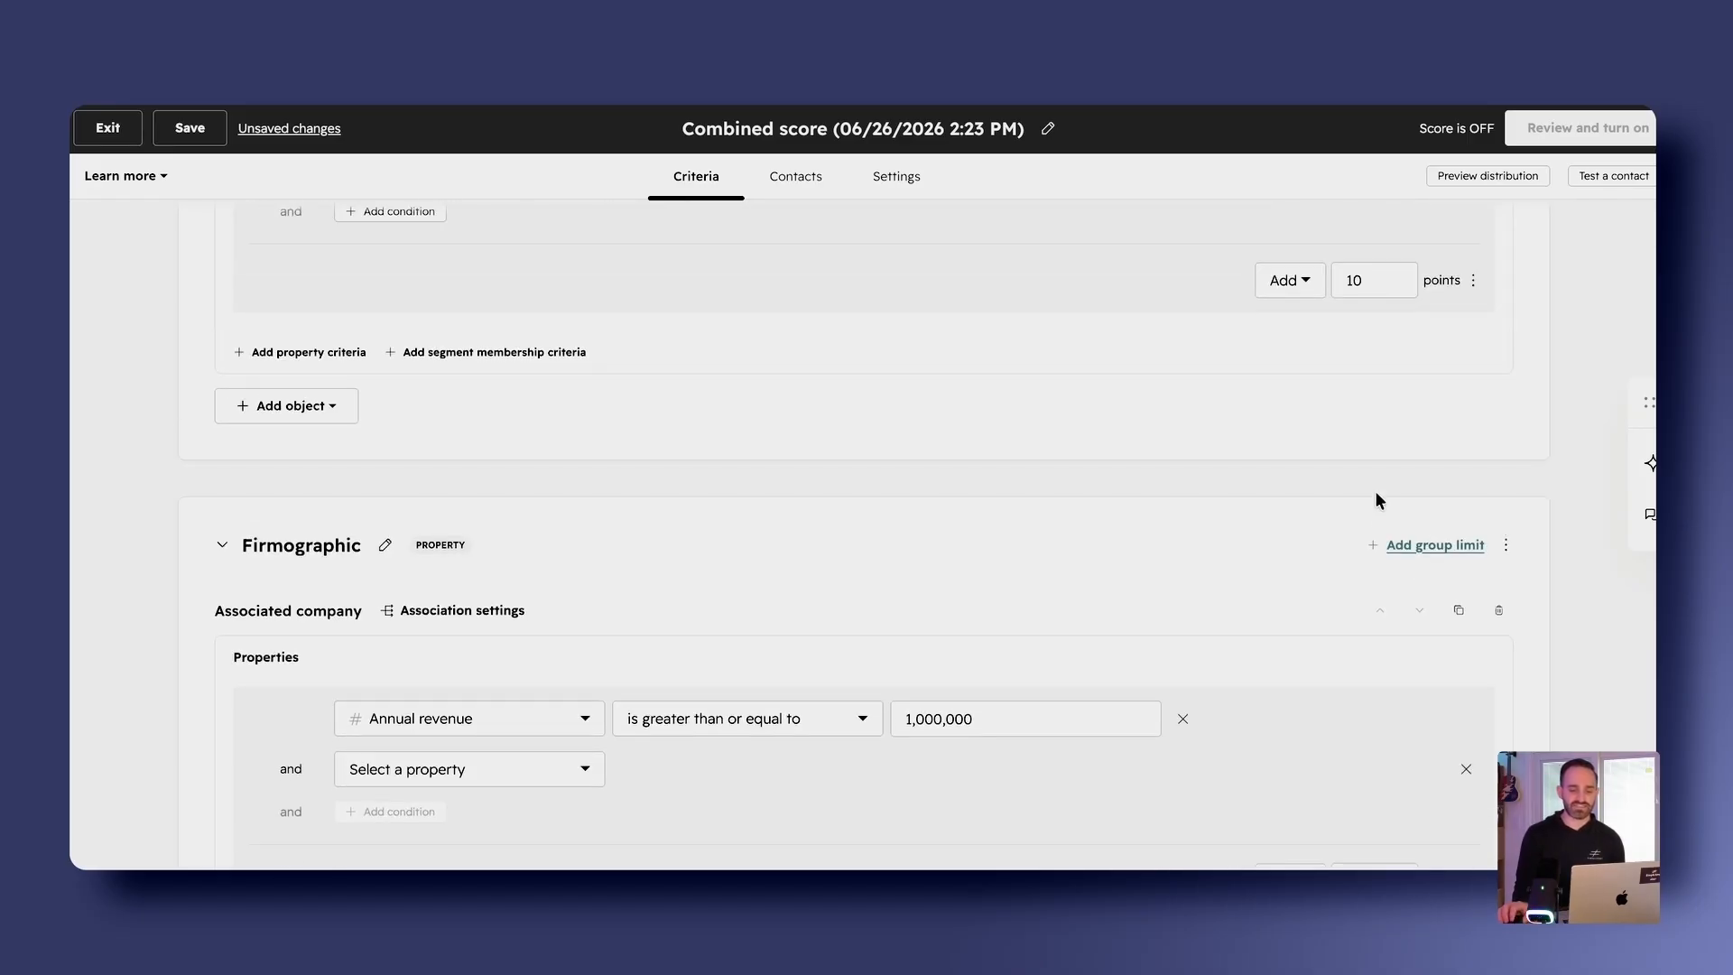
left_click(1414, 545)
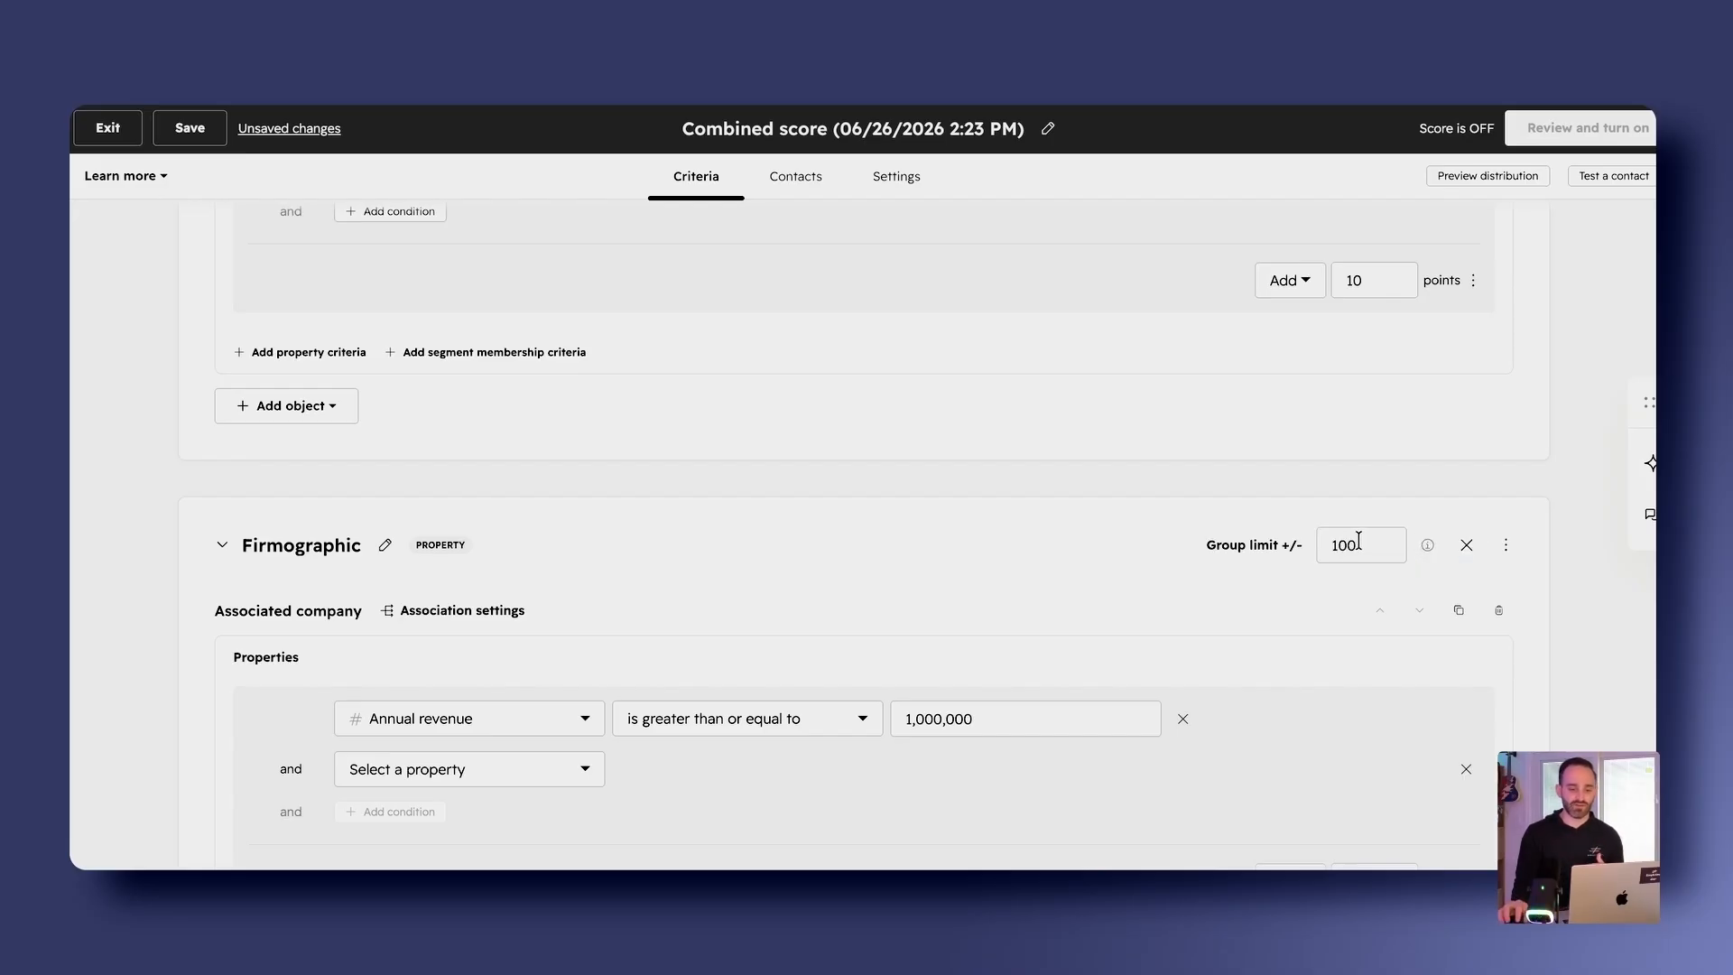
left_click_drag(1358, 540, 1296, 538)
type("20")
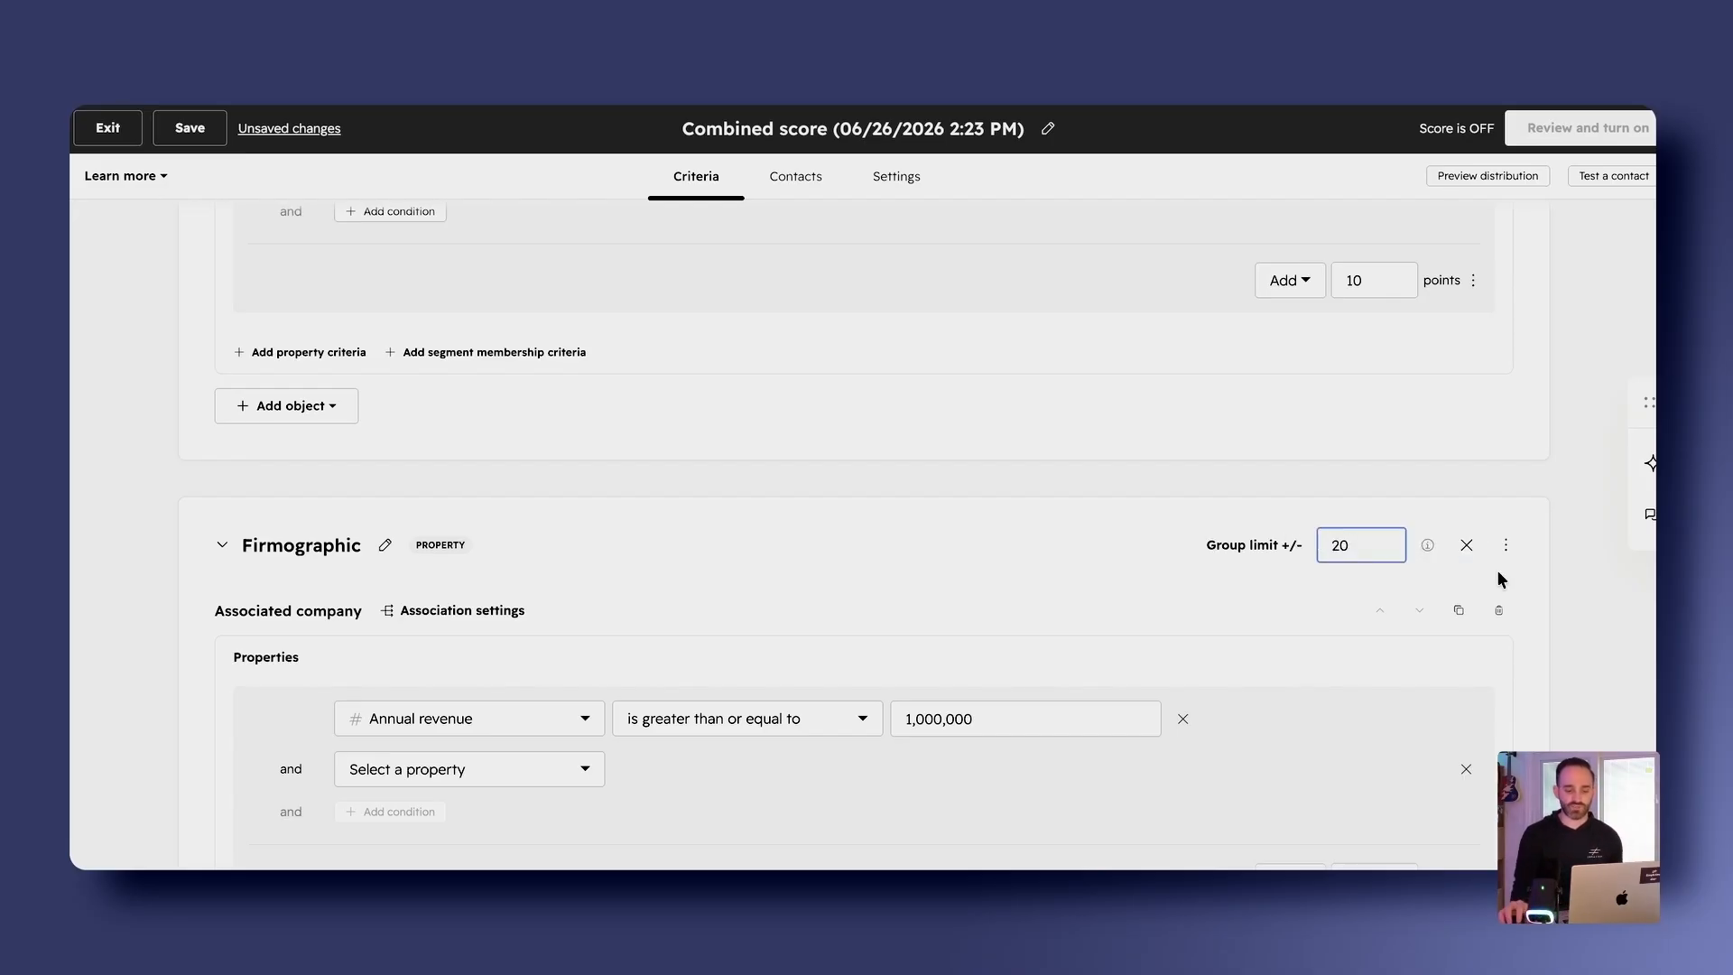
left_click(1583, 575)
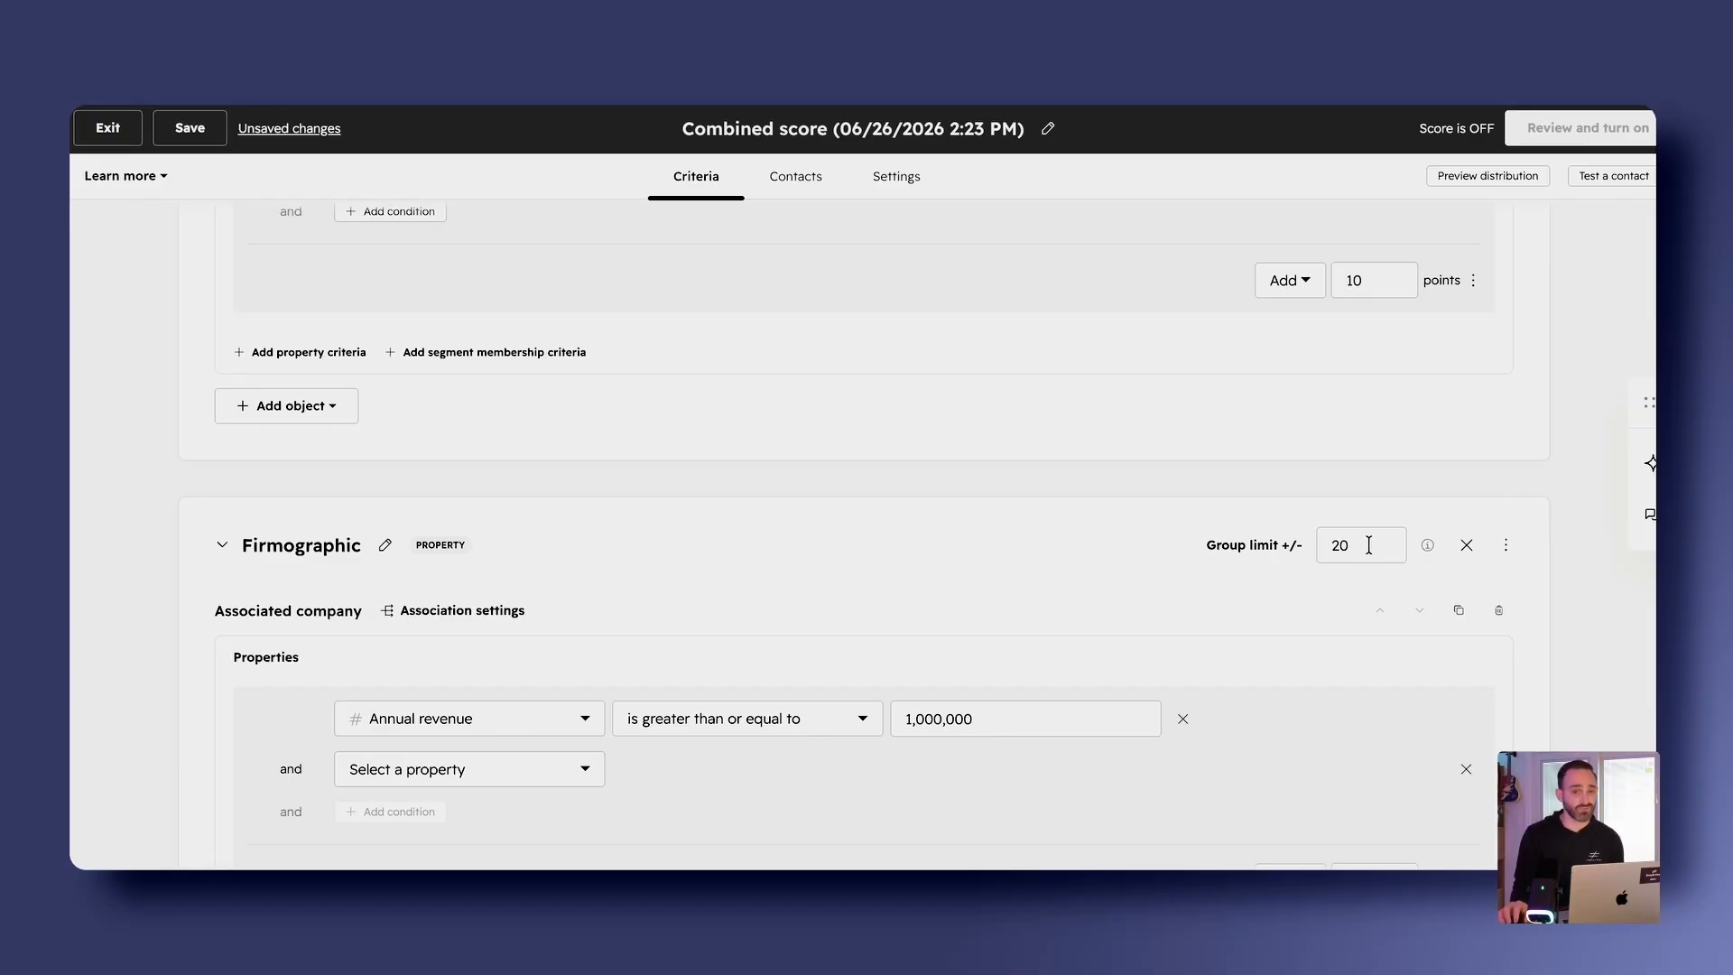
Add a new event scoring group below Firmographic with a Page Visits event criterion
scroll(1445, 543, "down", 5)
scroll(448, 398, "up", 1)
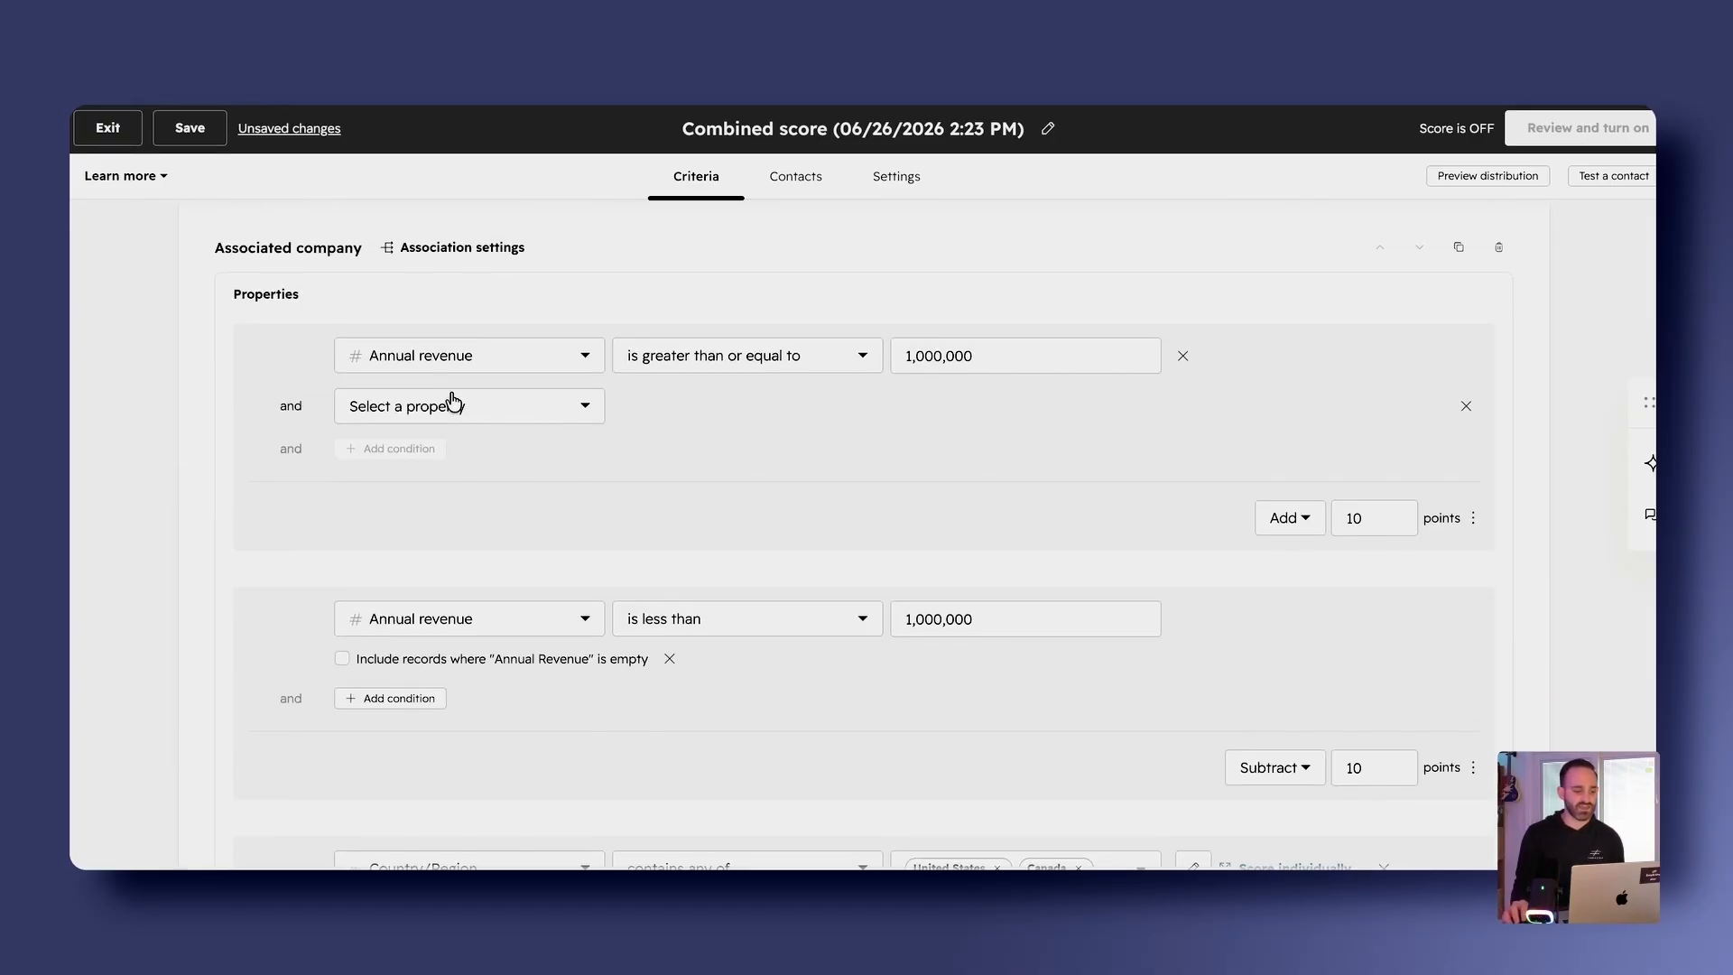
scroll(994, 438, "down", 3)
scroll(813, 487, "down", 2)
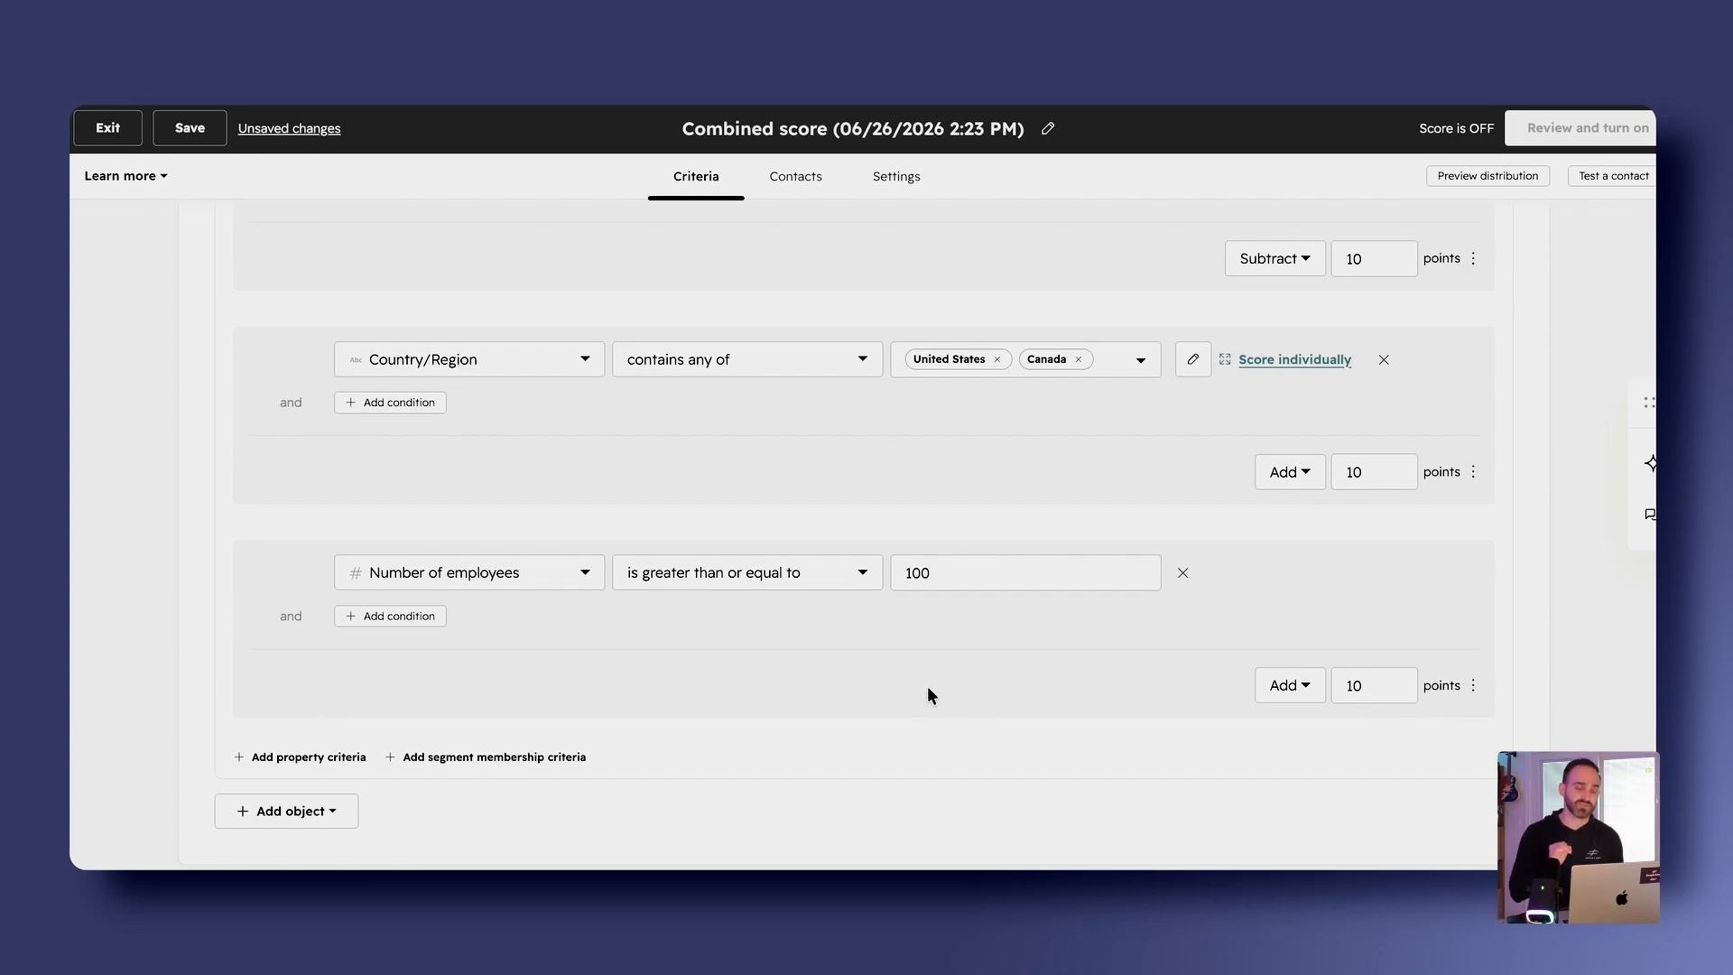
scroll(1124, 593, "up", 8)
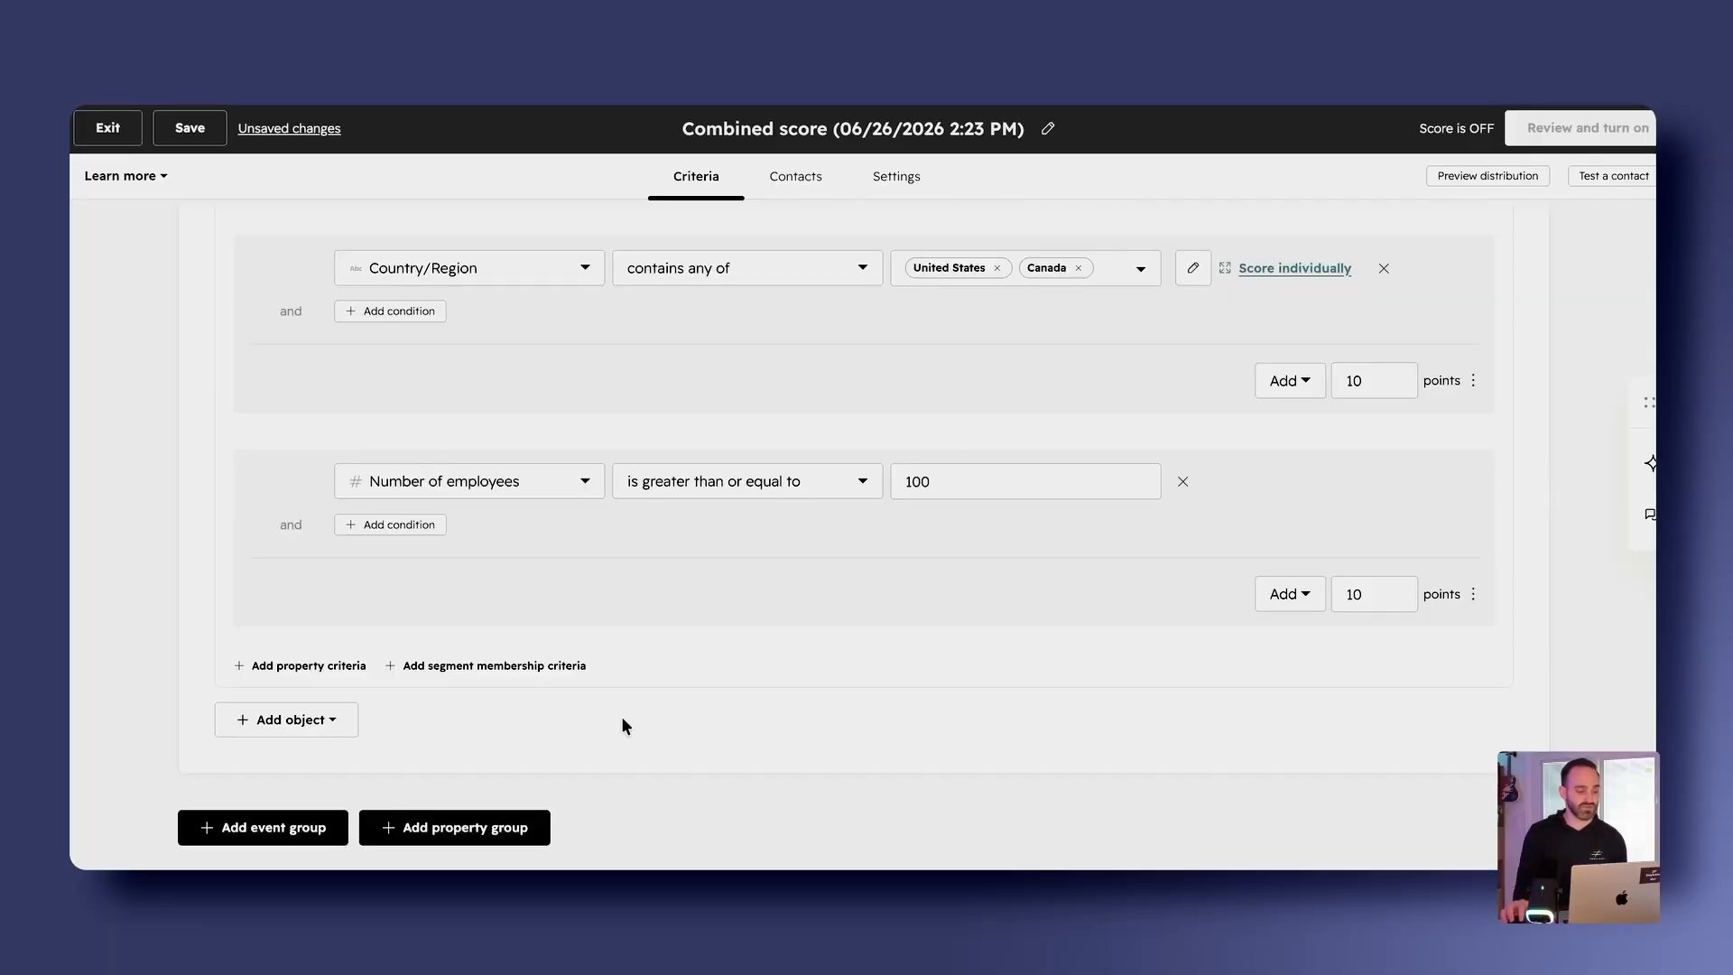
left_click(290, 825)
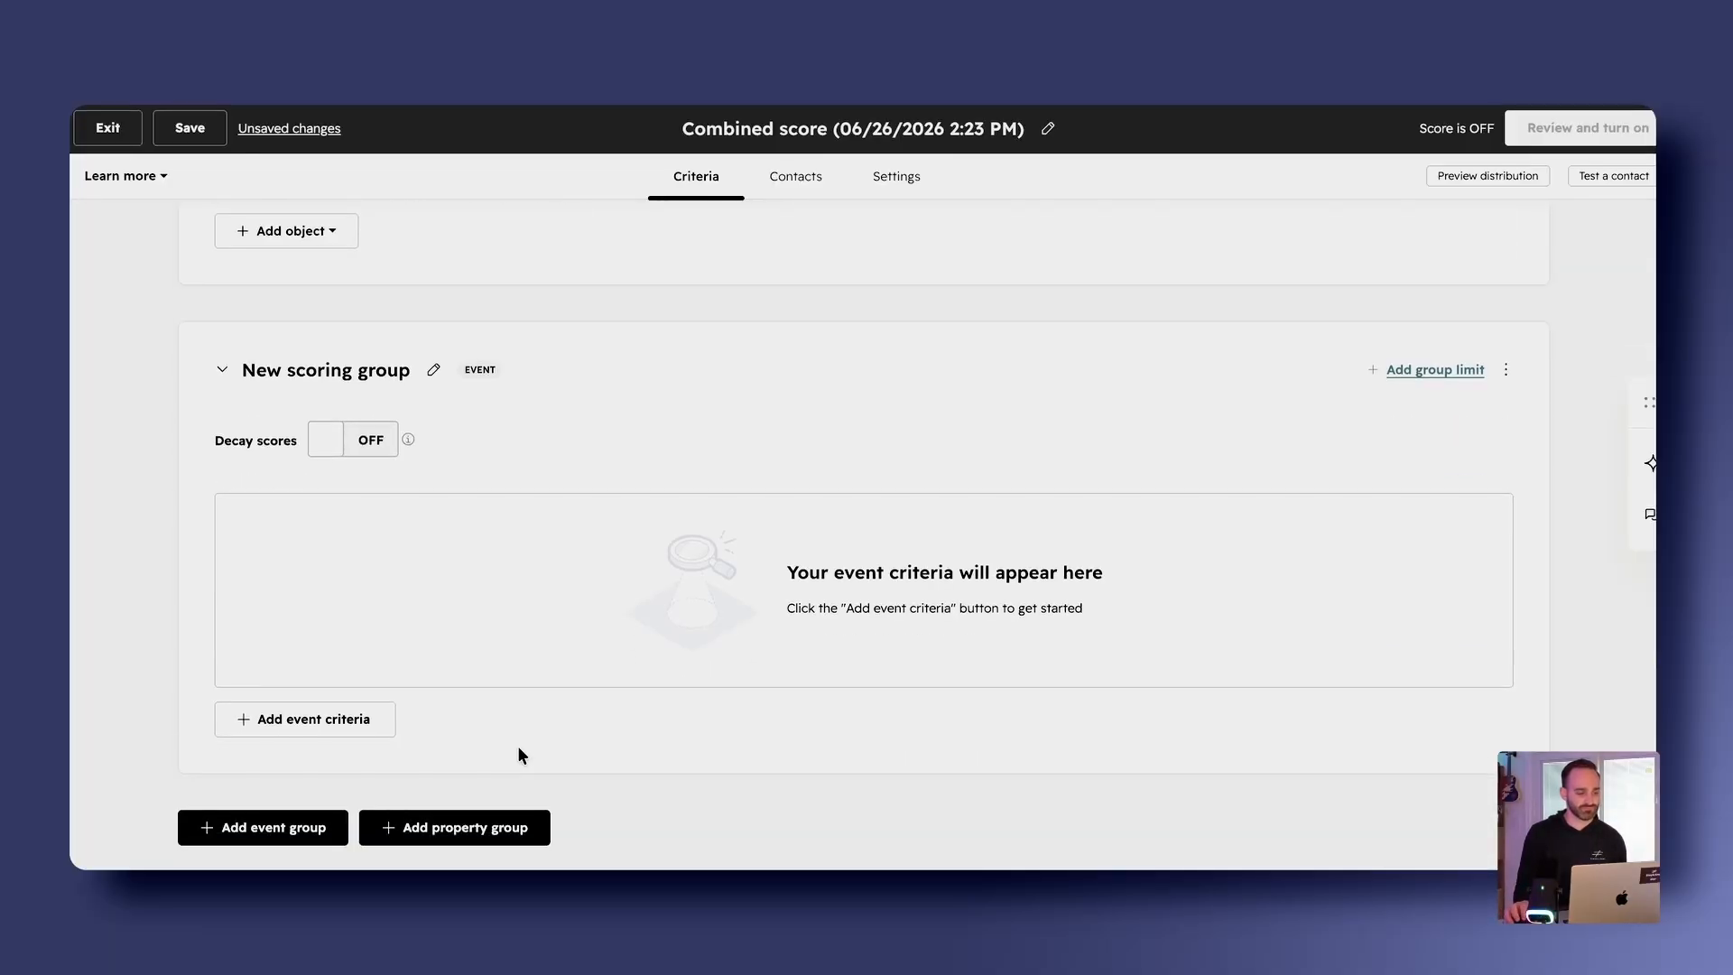
left_click(307, 718)
scroll(386, 603, "down", 5)
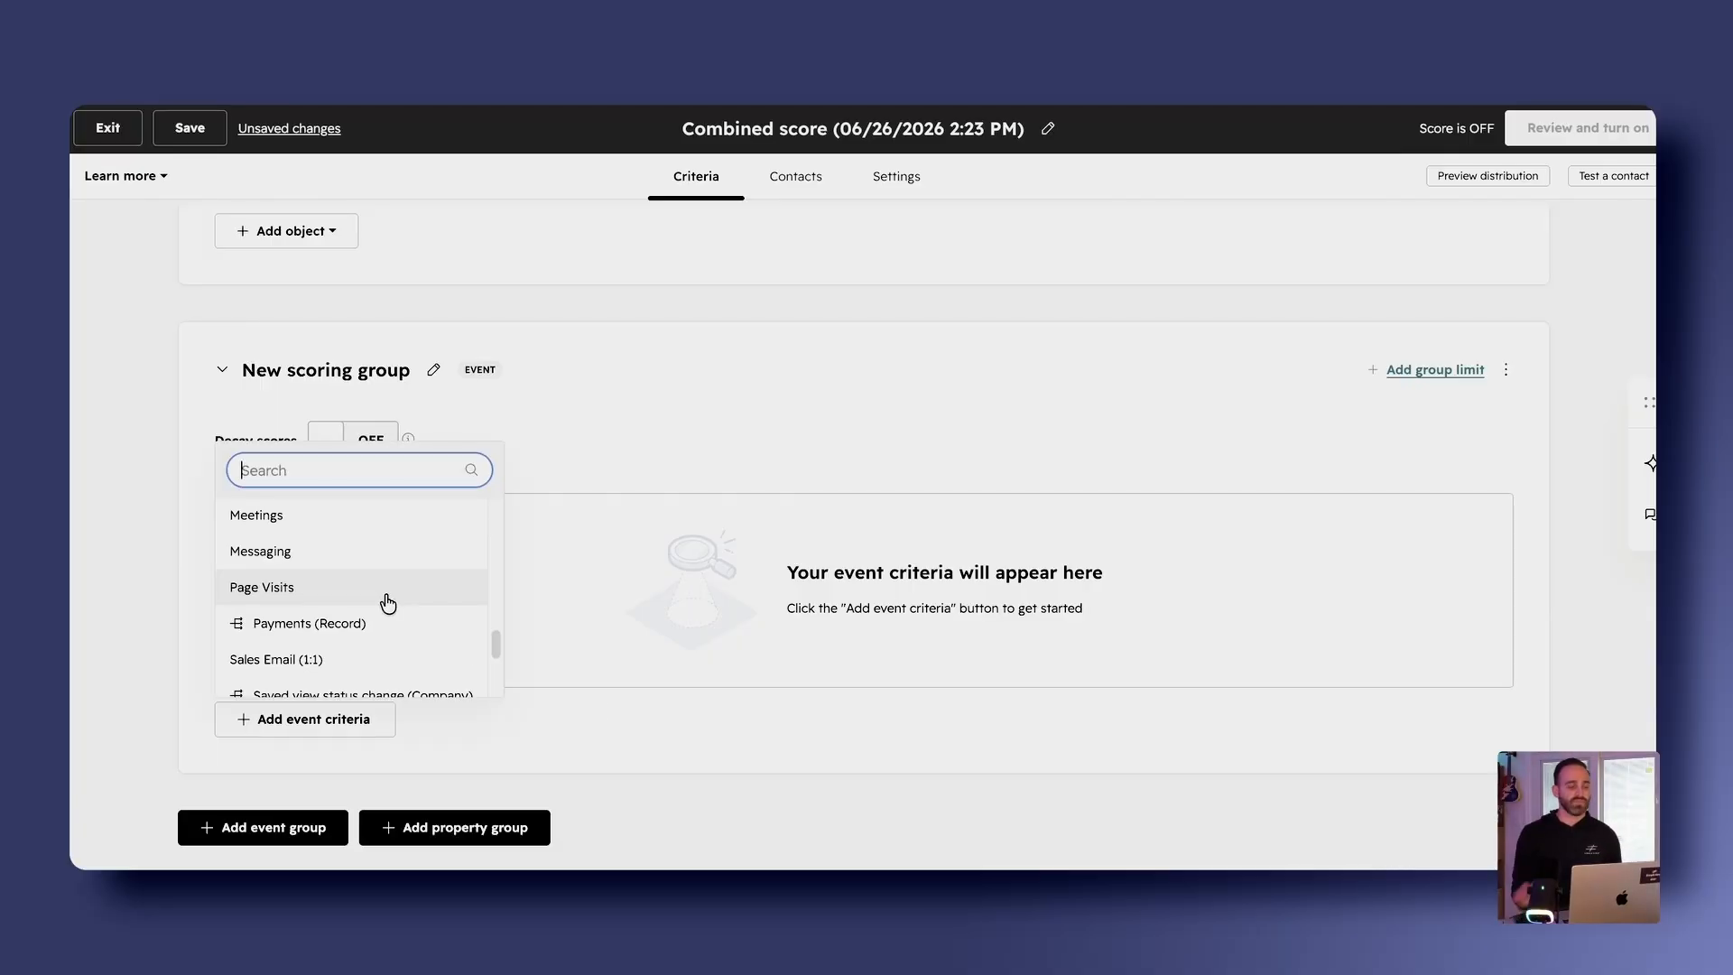
left_click(387, 597)
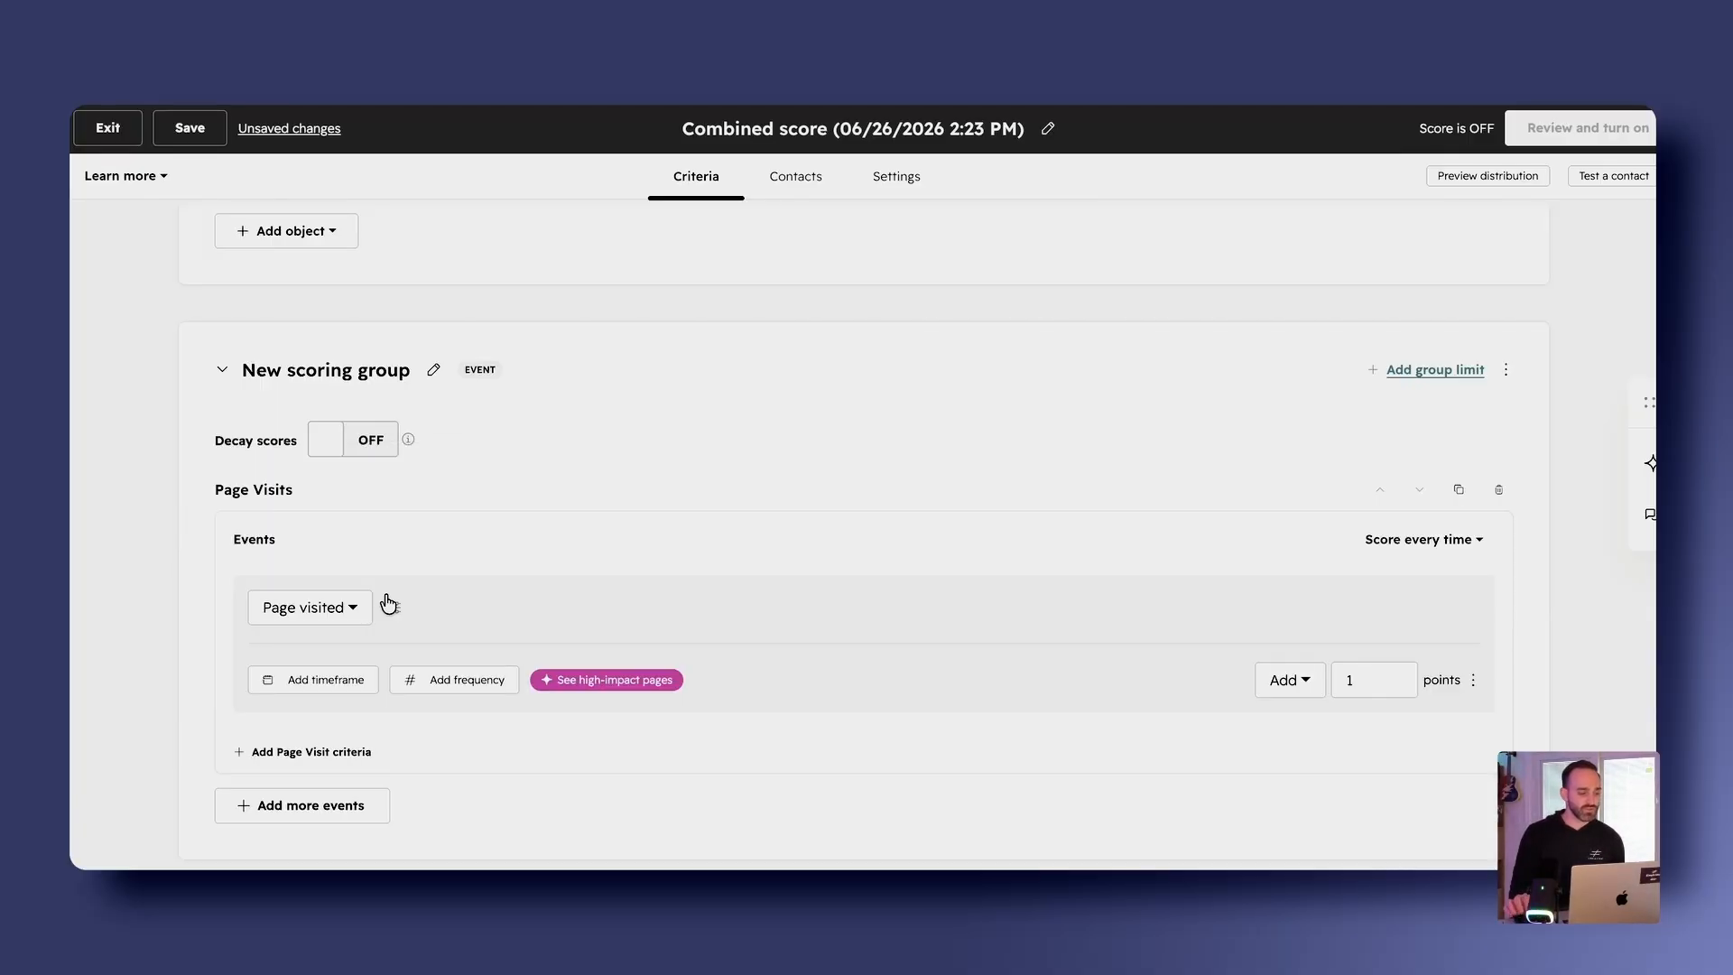
scroll(815, 513, "down", 2)
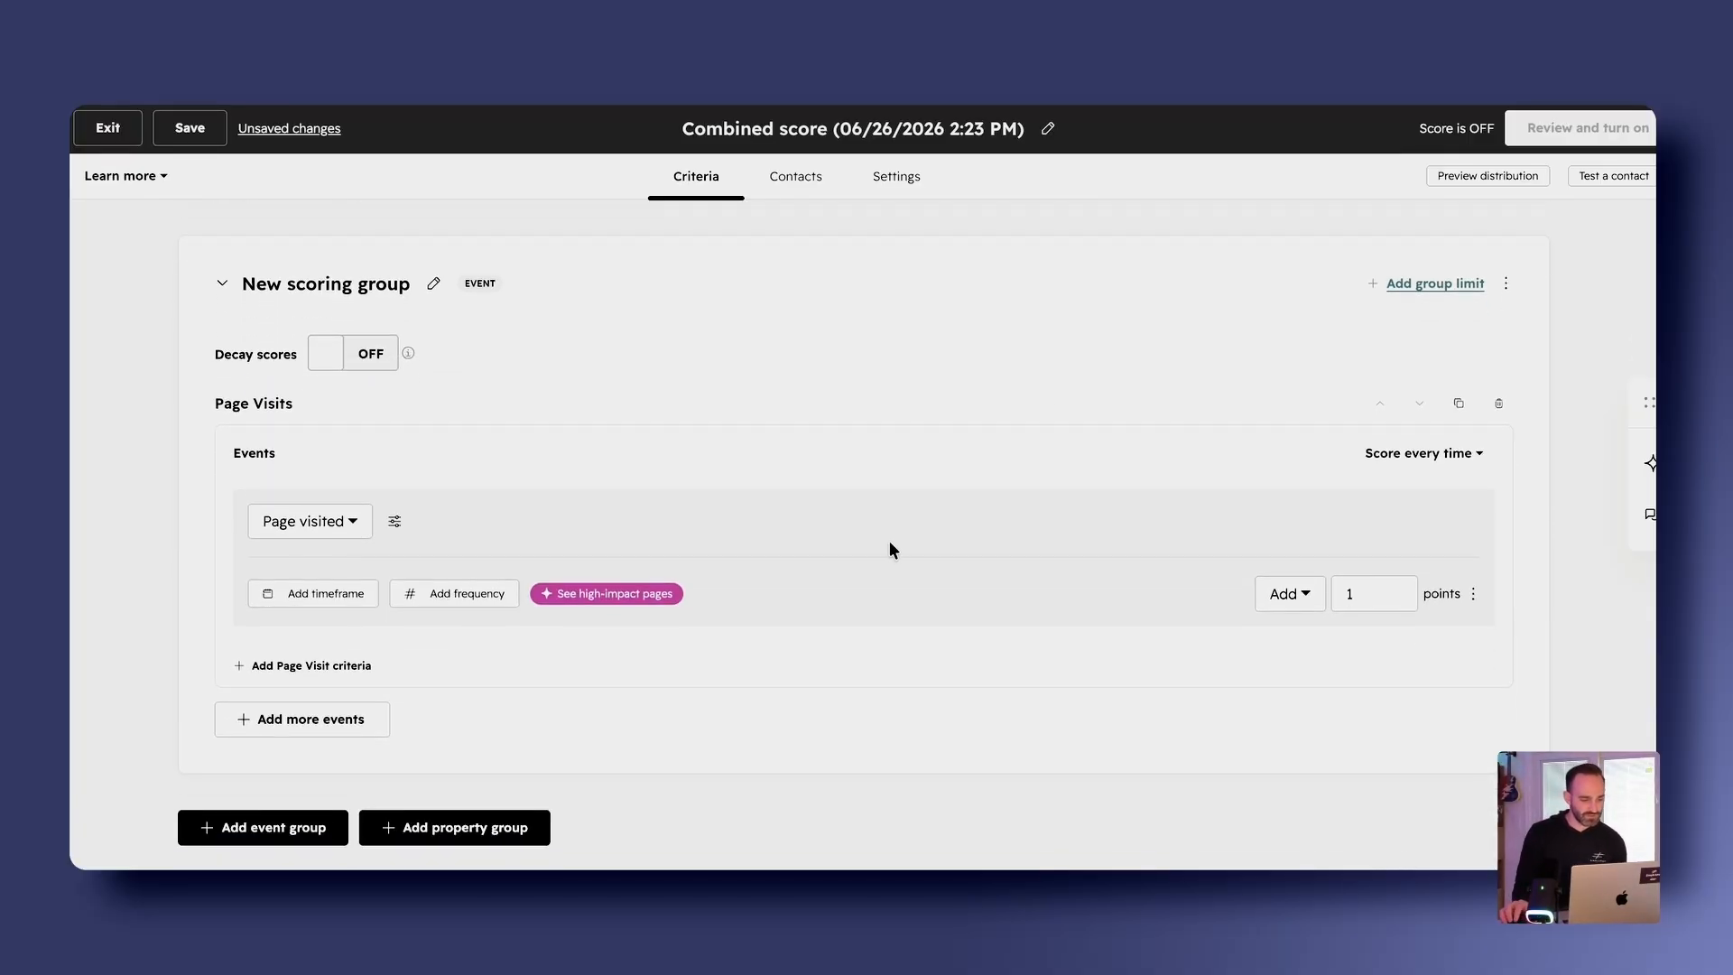
Filter the Page visited event by the URL Path property with the operator "contains any of"
left_click(395, 521)
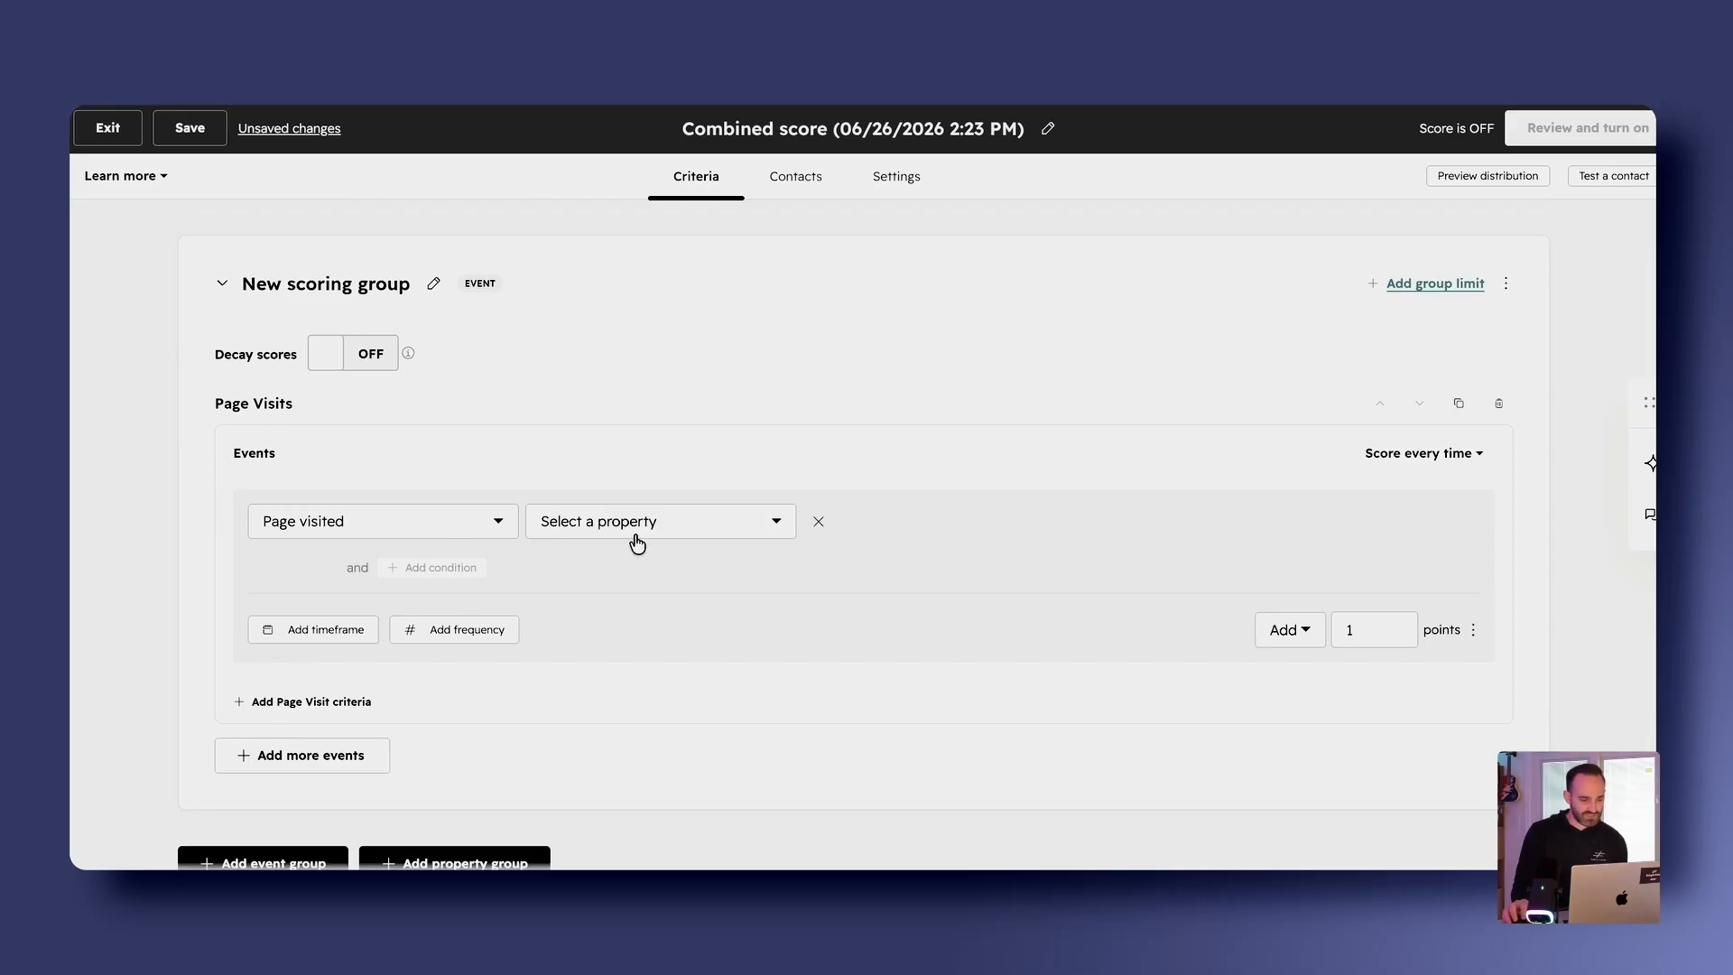
left_click(713, 523)
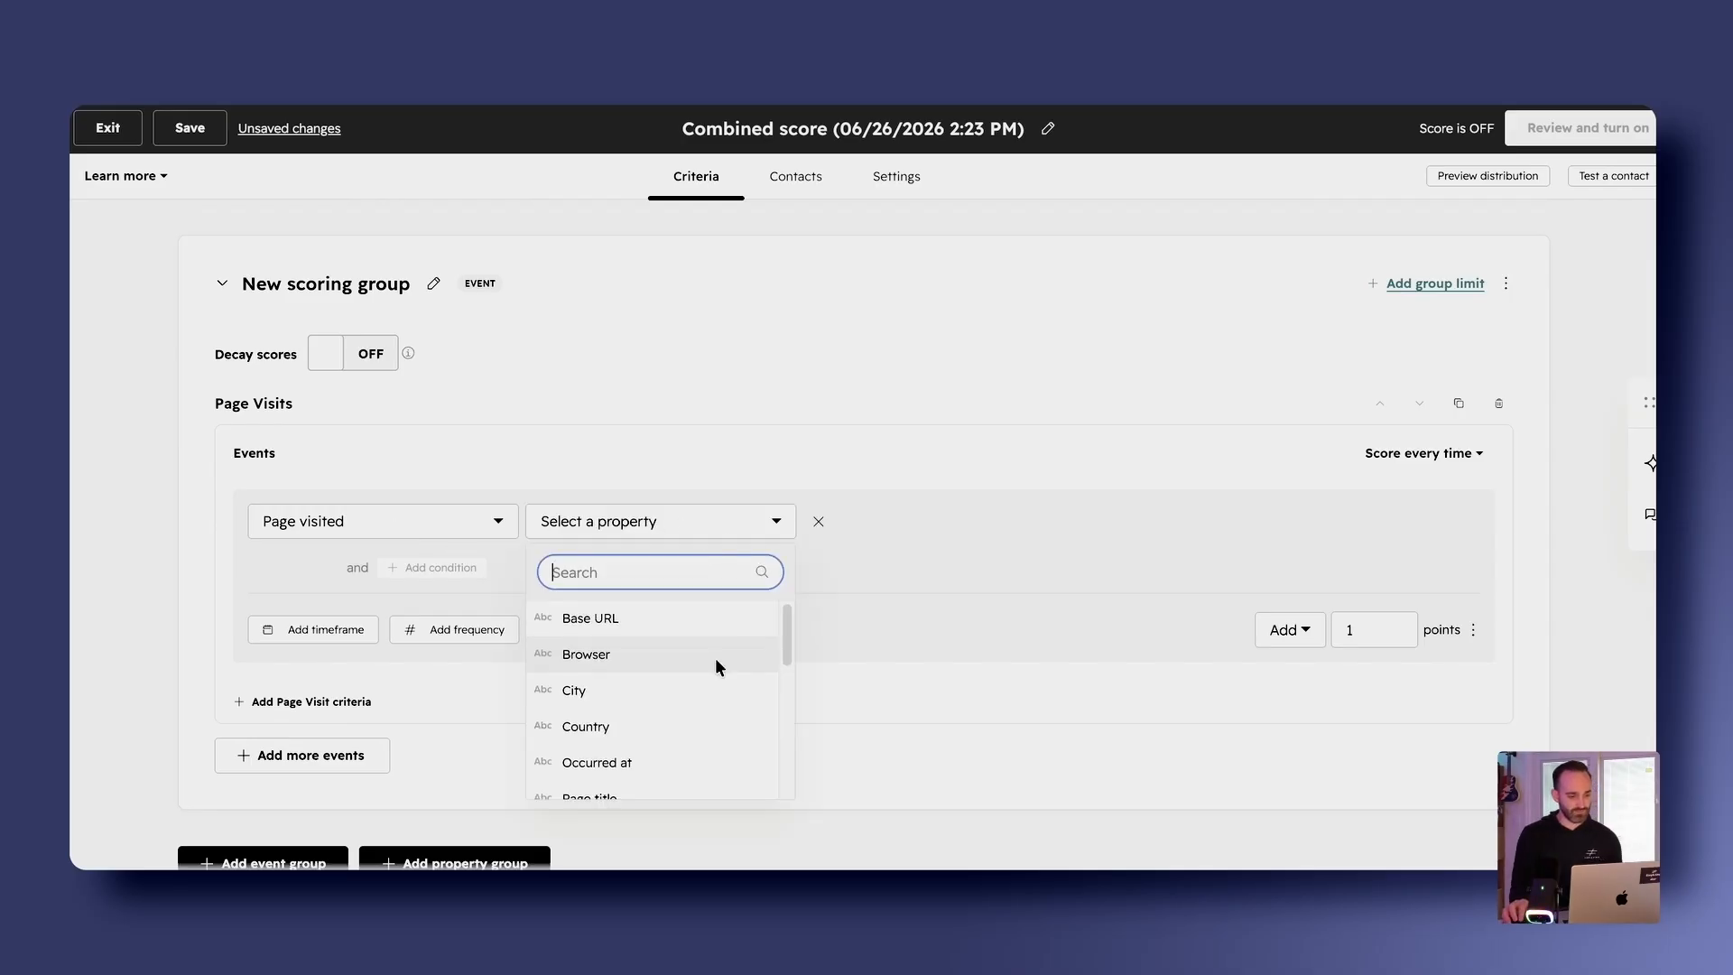
scroll(713, 659, "down", 5)
left_click(683, 647)
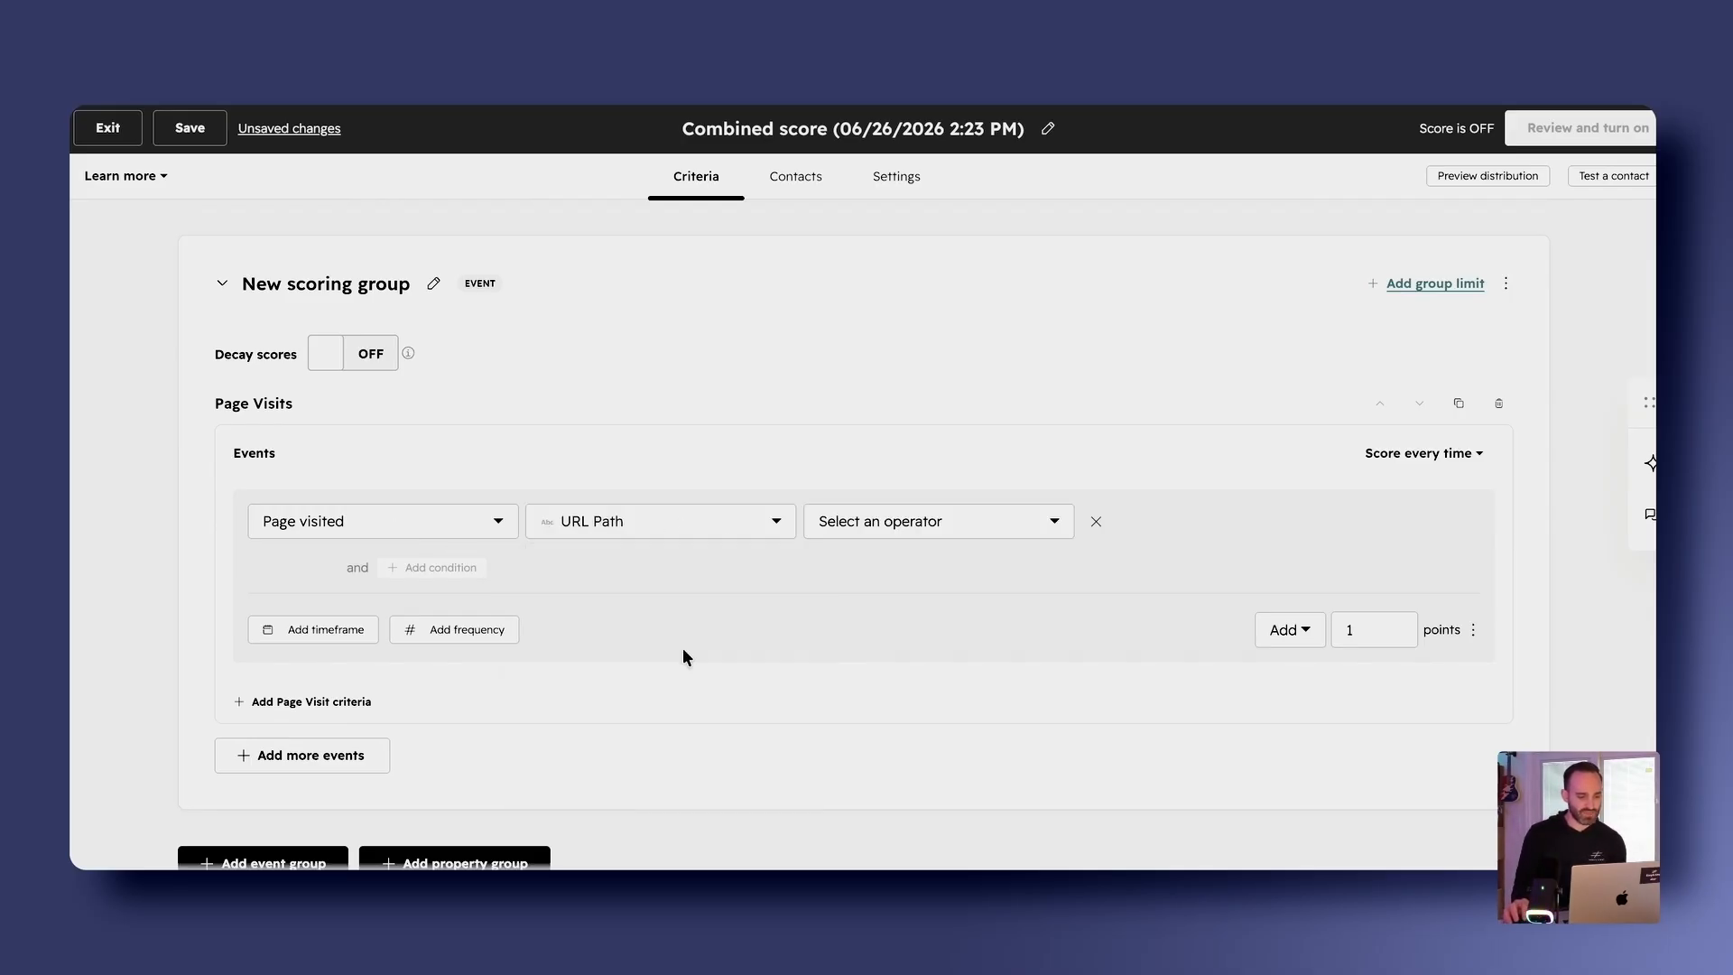
left_click(892, 522)
left_click(898, 703)
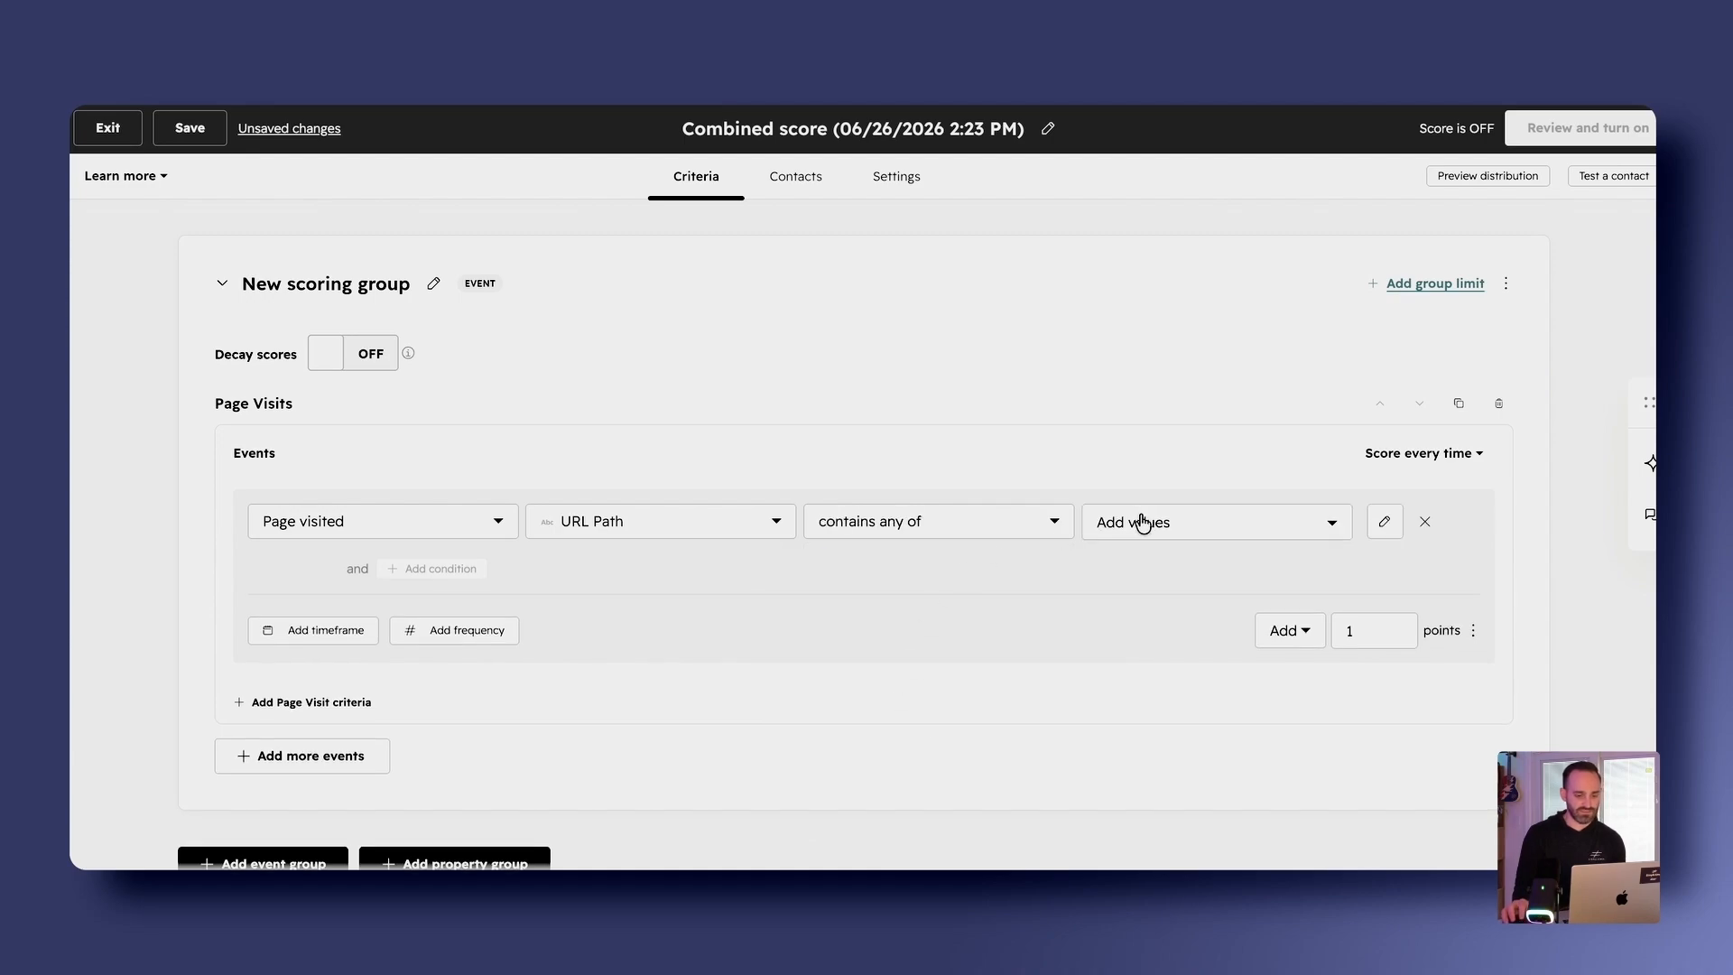
Add "pricing" as the URL Path value and set the Page visited criterion to add 10 points
left_click(1146, 522)
type("p")
key("BackSpace")
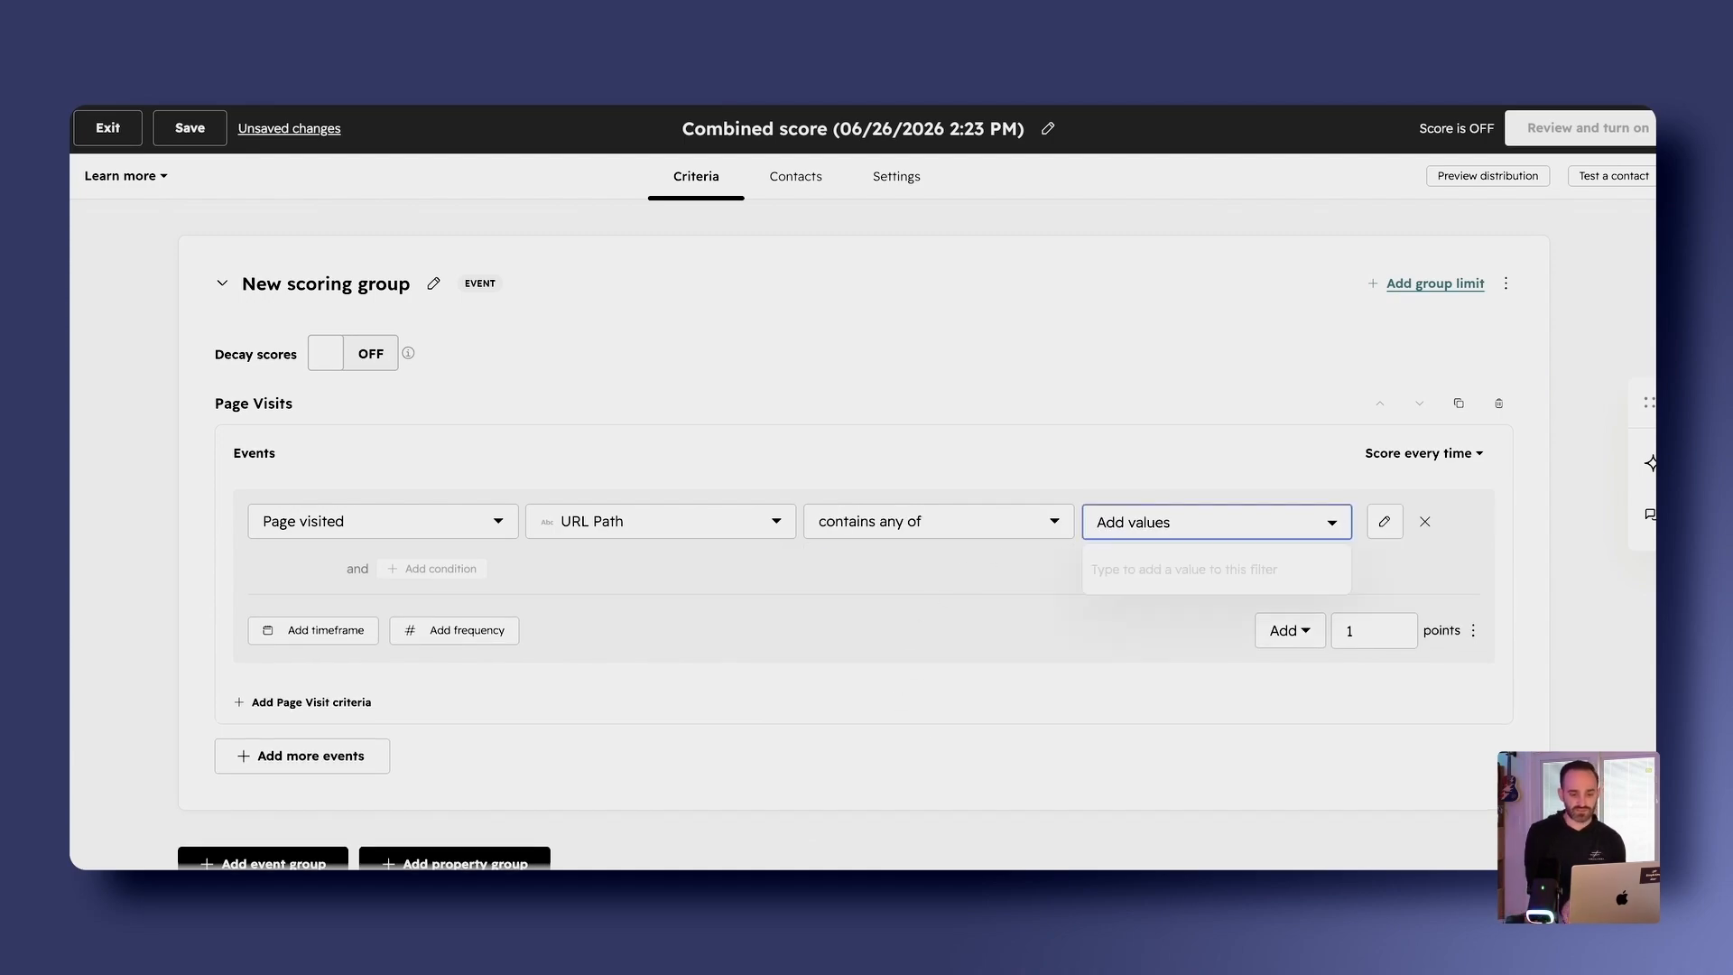
type("pr")
key("BackSpace")
key("BackSpace")
type("pricing")
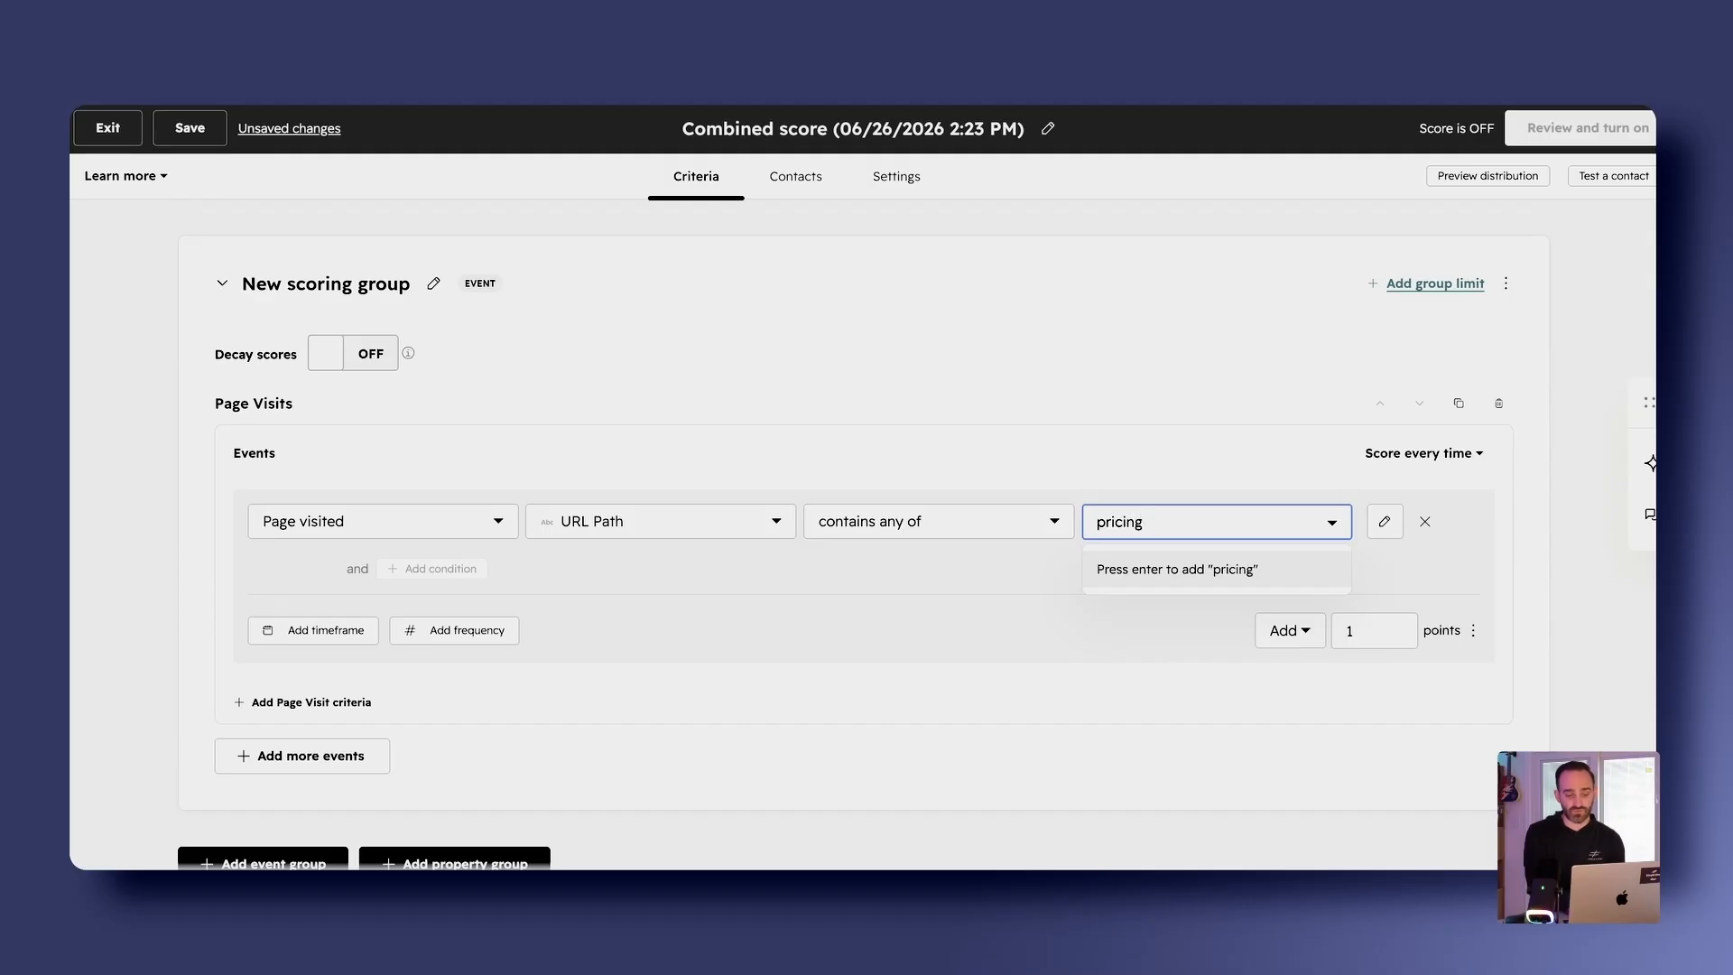
key("Return")
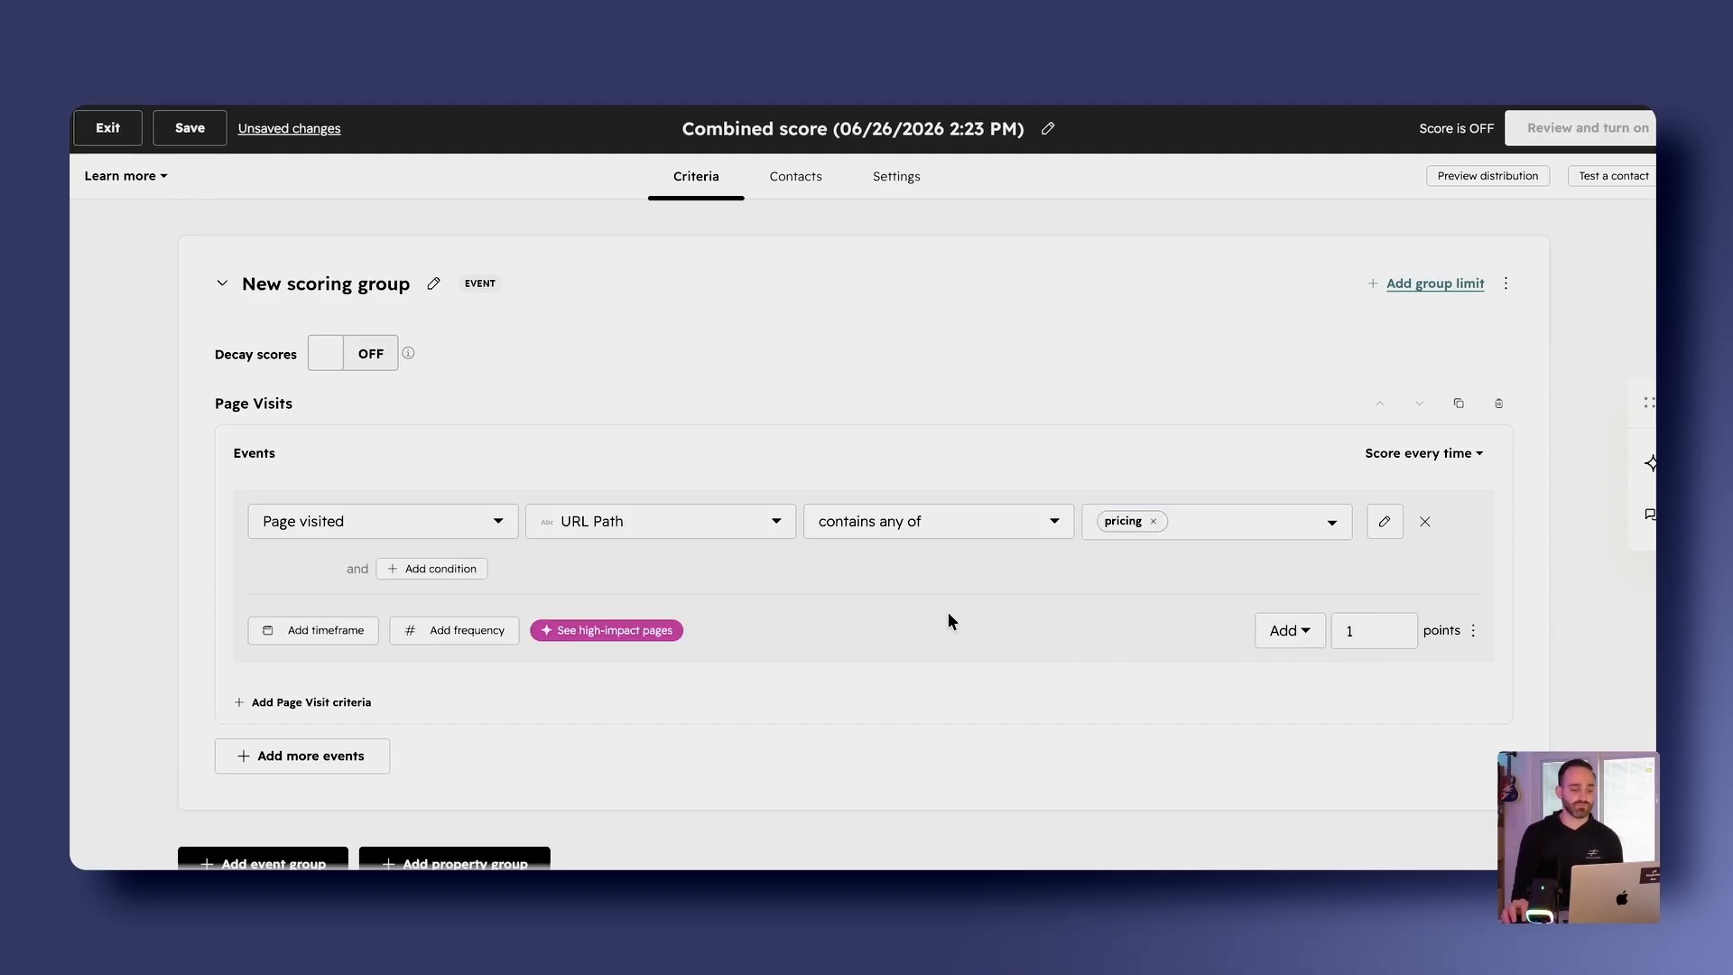
left_click(1391, 623)
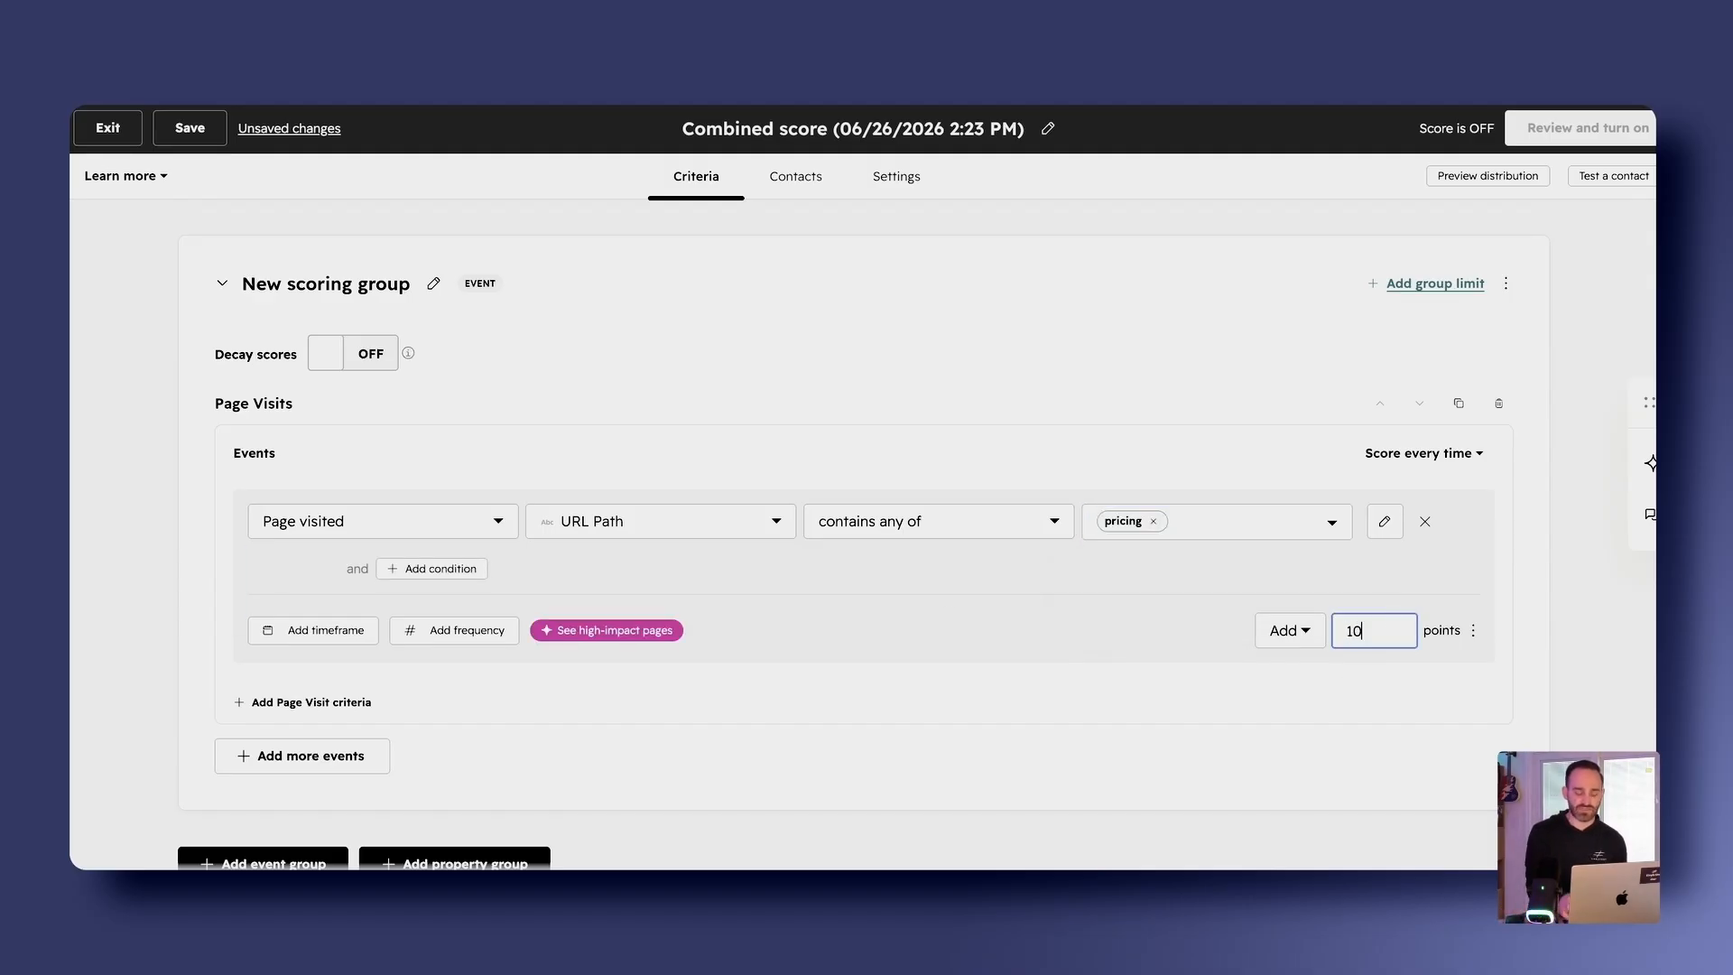
left_click(958, 696)
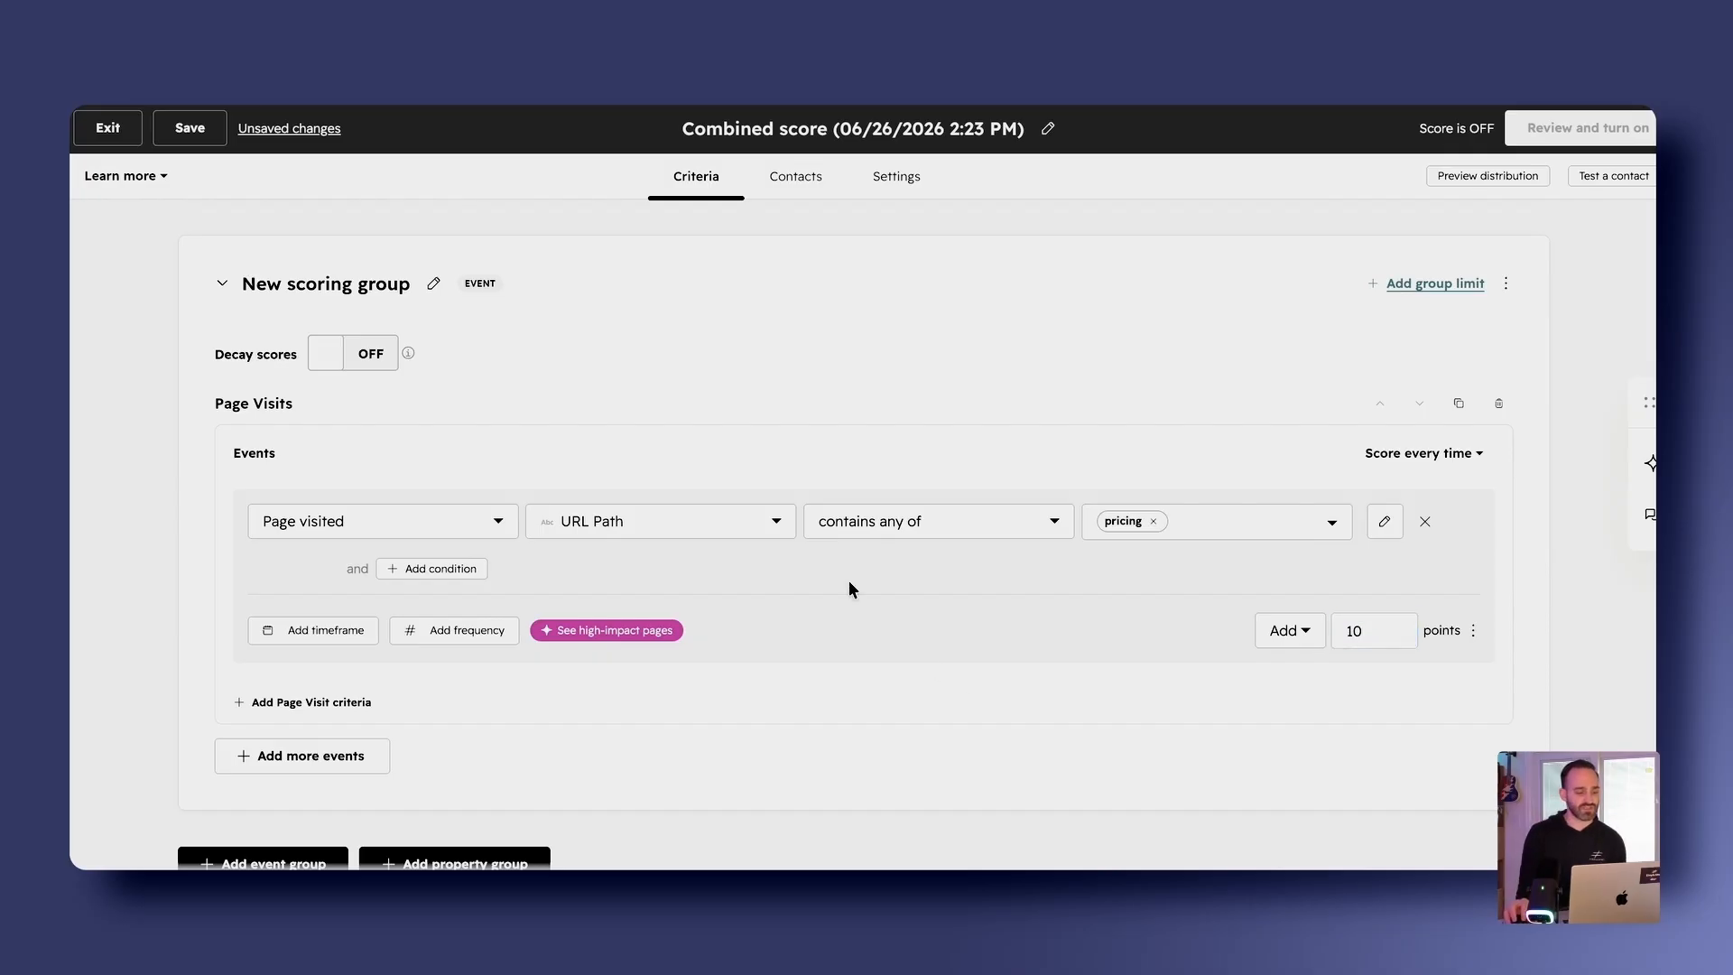
Examine the goal stages and goal met window options in the high-impact pages and insights view
left_click(614, 632)
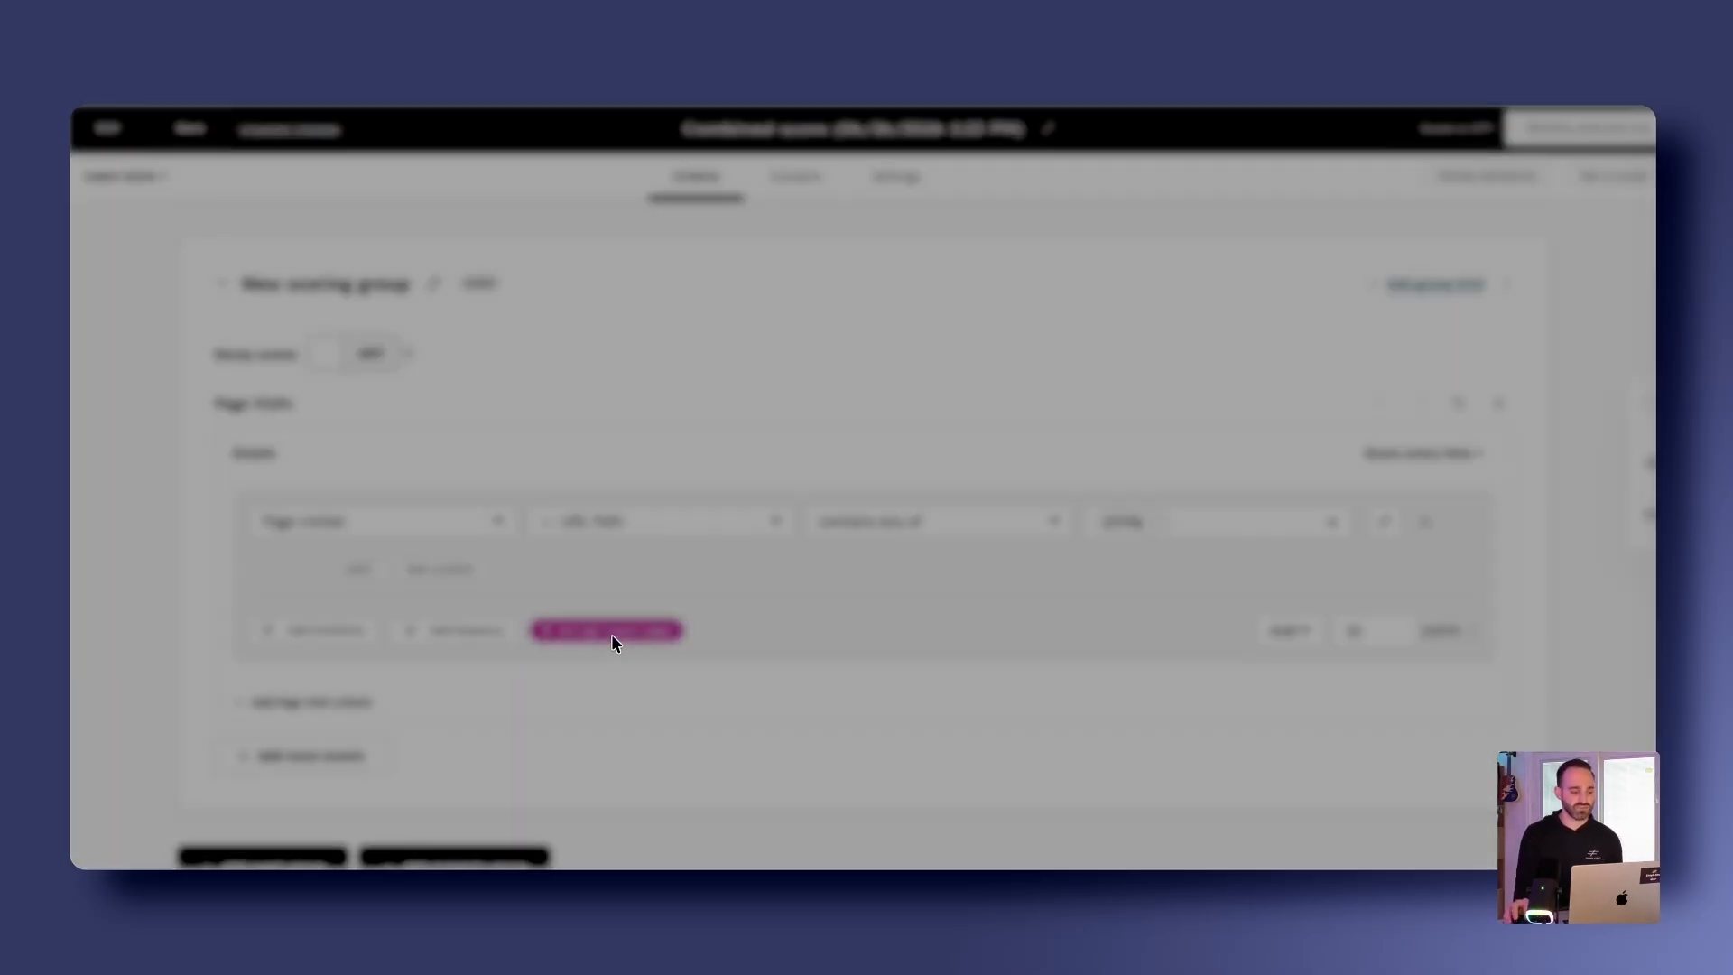
left_click(966, 271)
scroll(1003, 469, "down", 4)
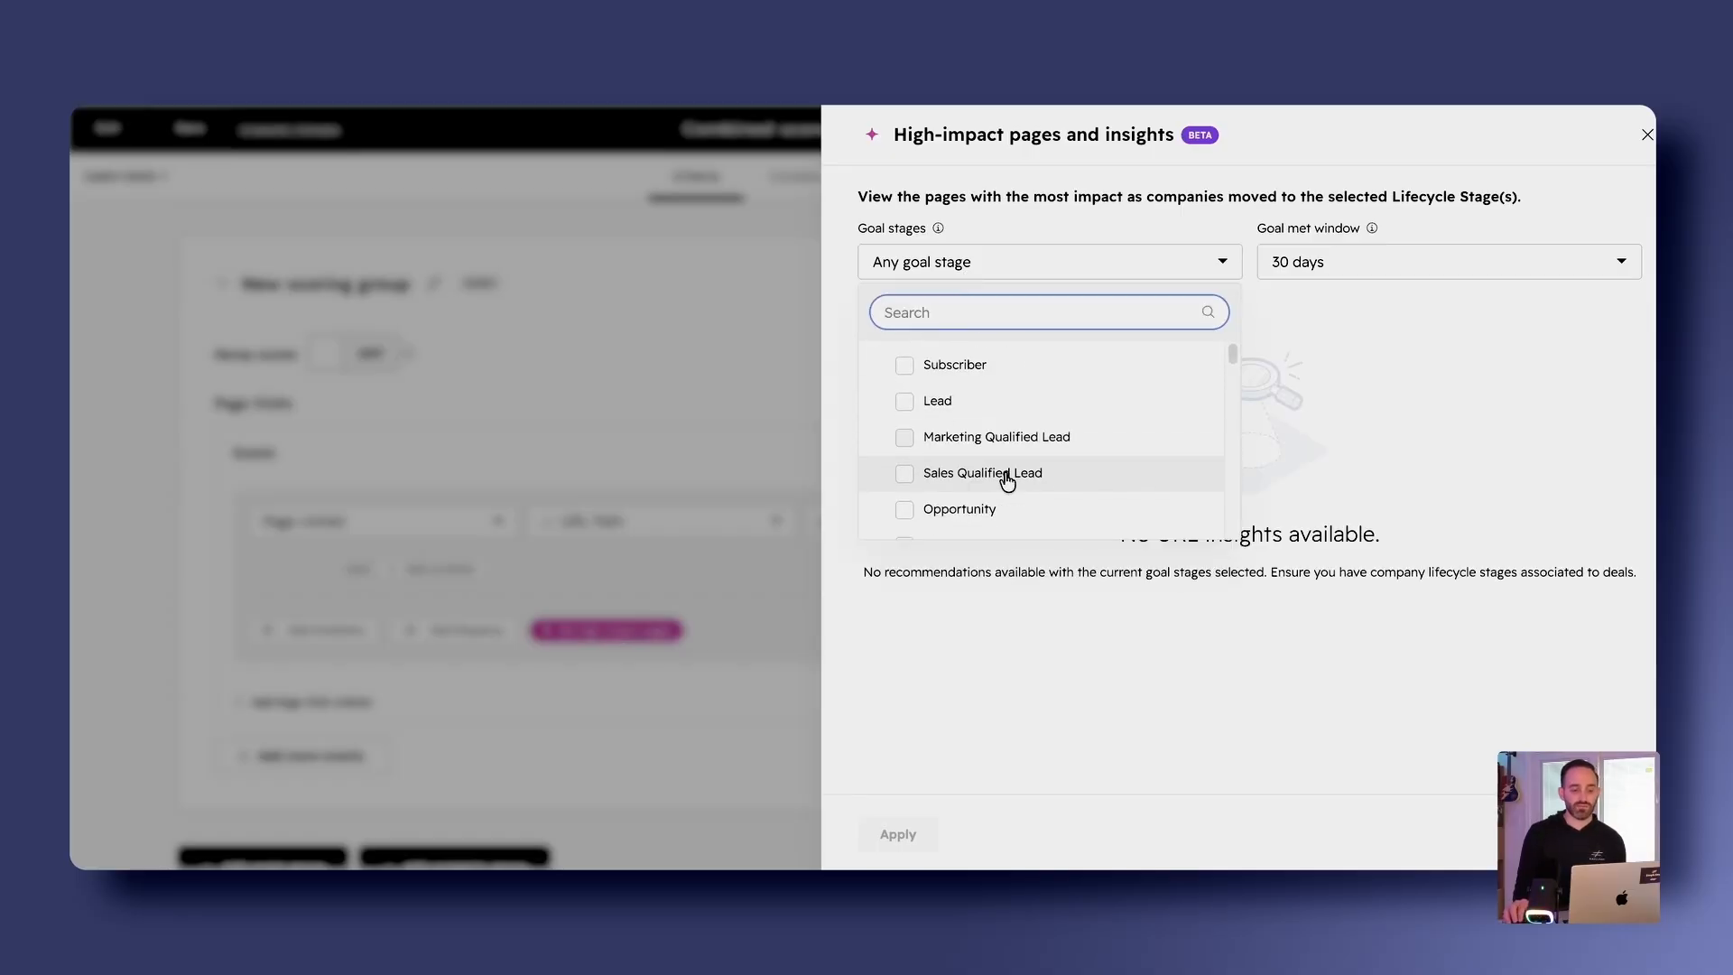
left_click(967, 419)
left_click(1377, 298)
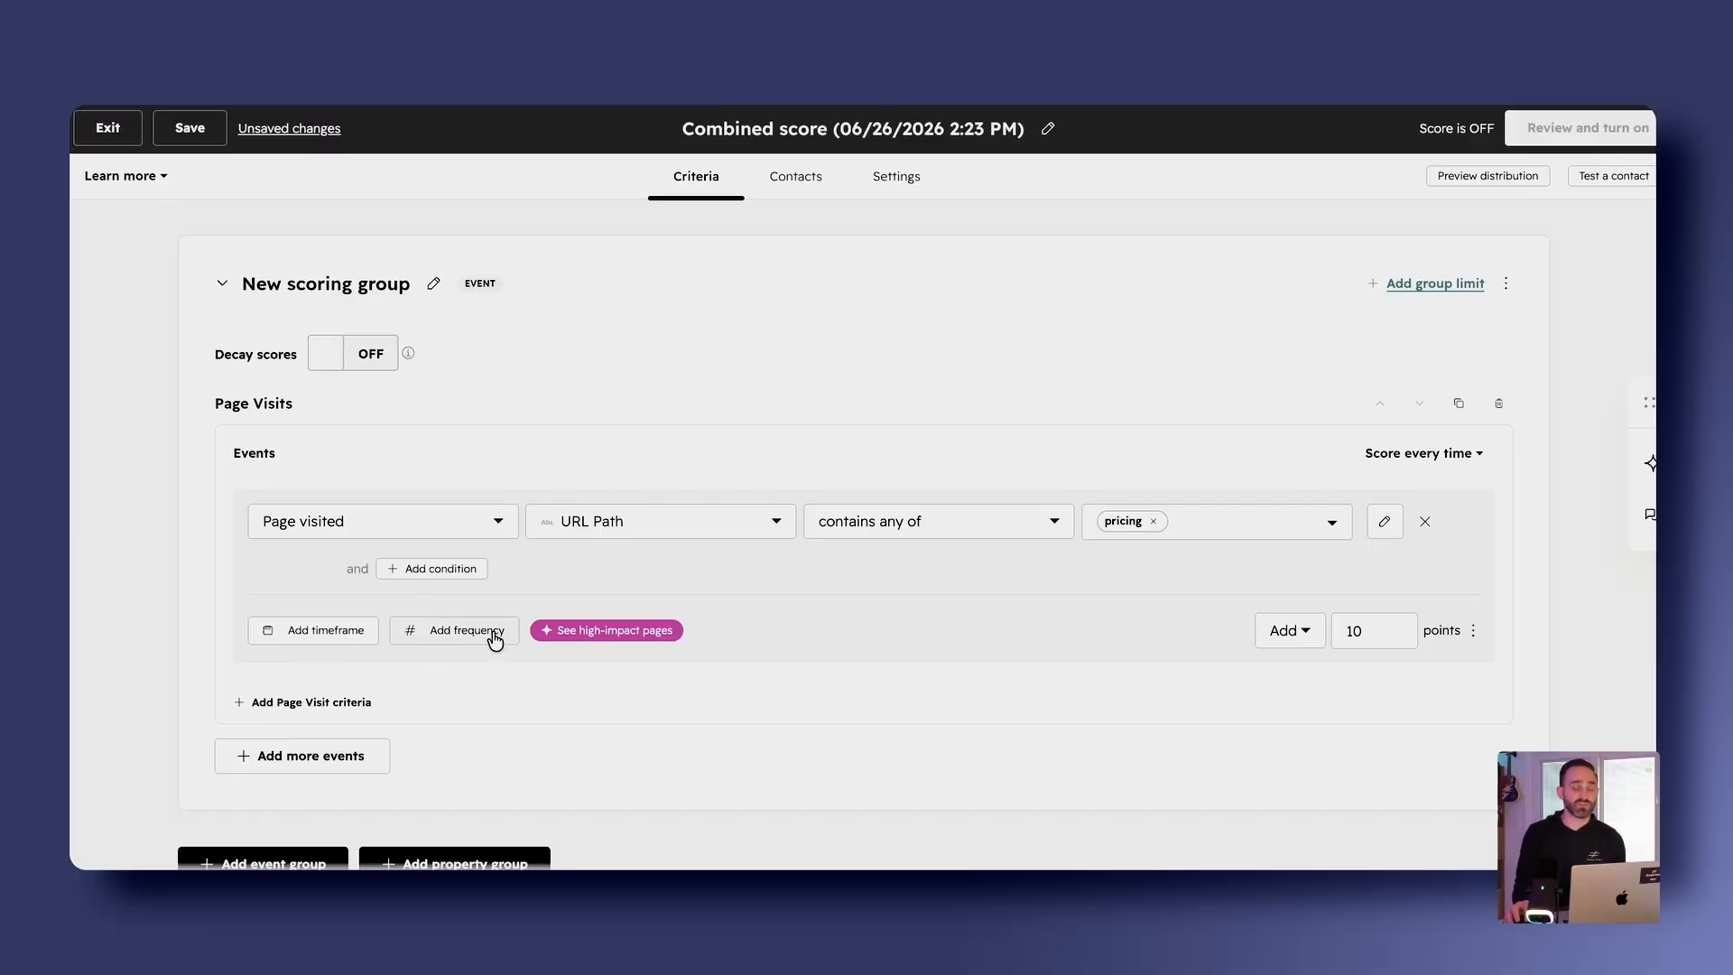
Add a frequency of at least 2 times to the pricing page visit criterion and set it to add 10 points
left_click(495, 637)
left_click(411, 612)
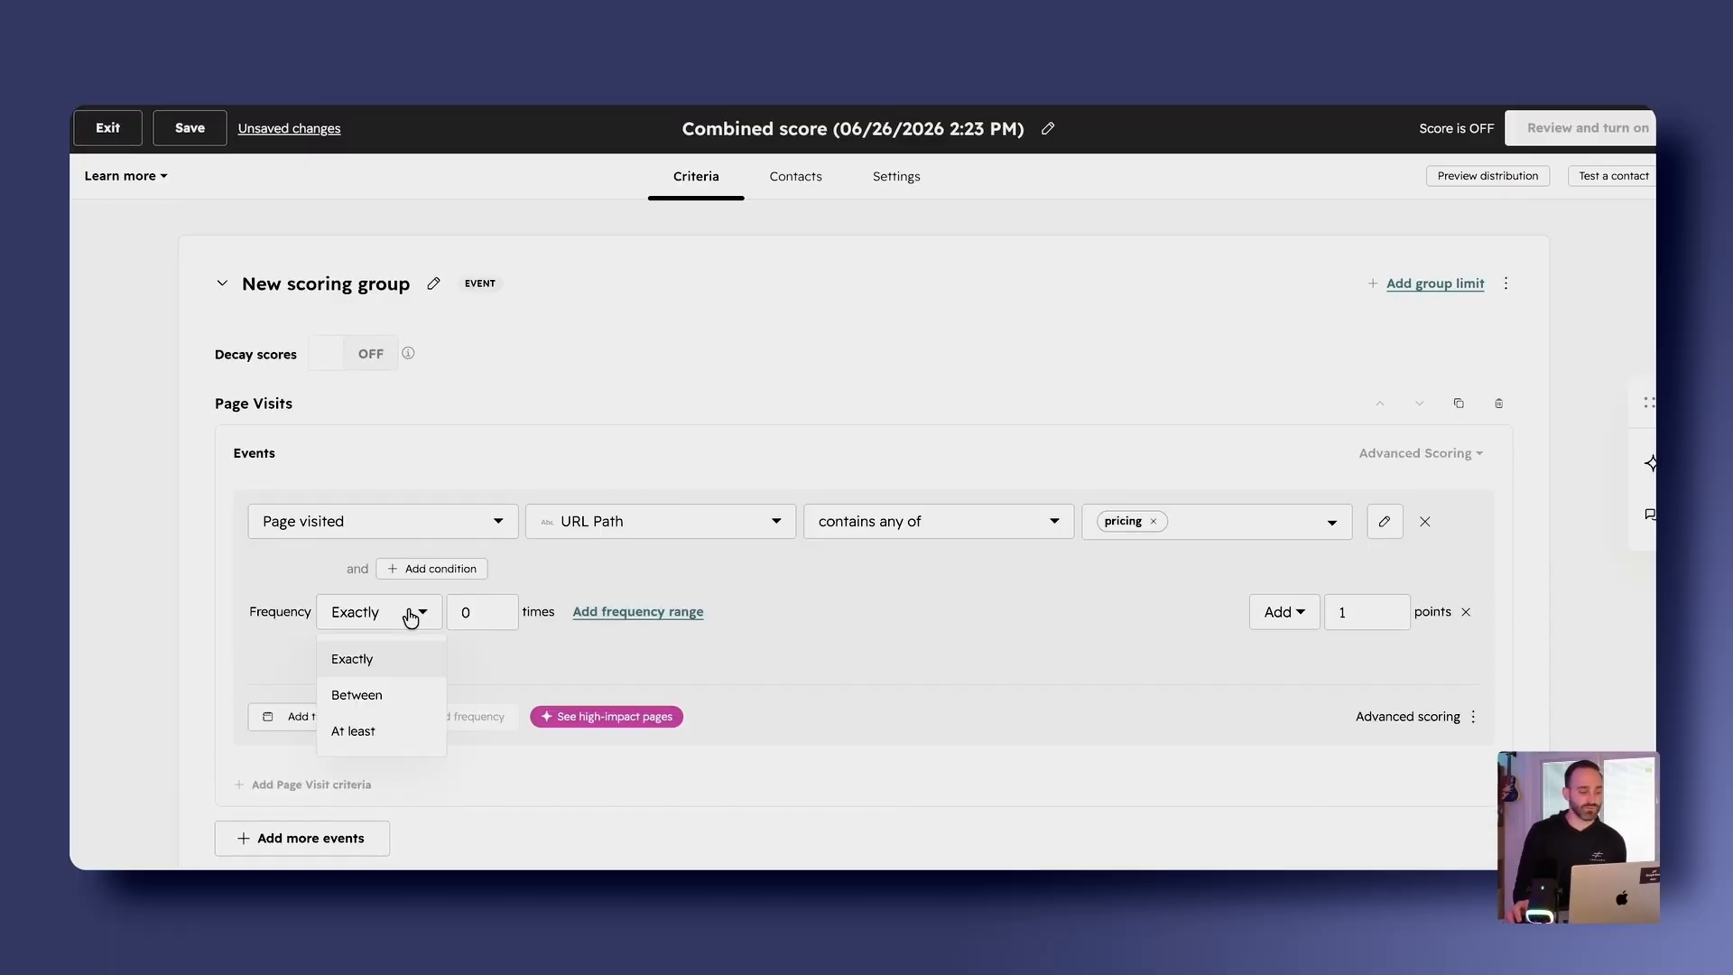
left_click(359, 728)
left_click_drag(477, 612, 458, 611)
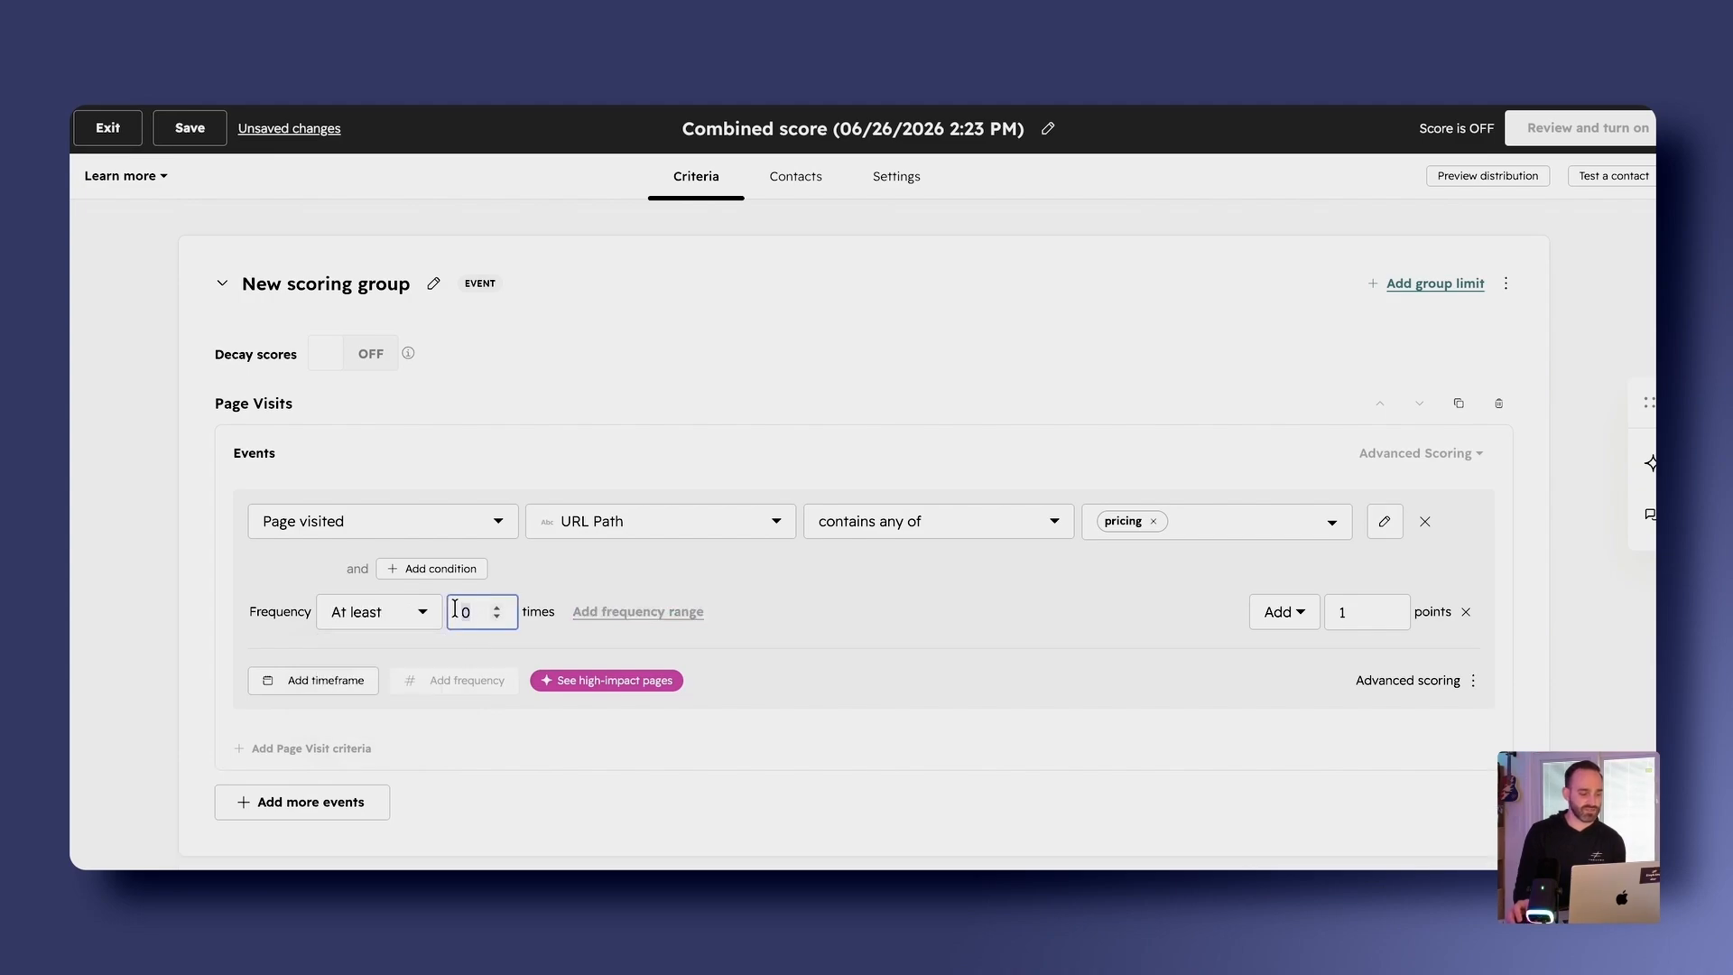
type("2")
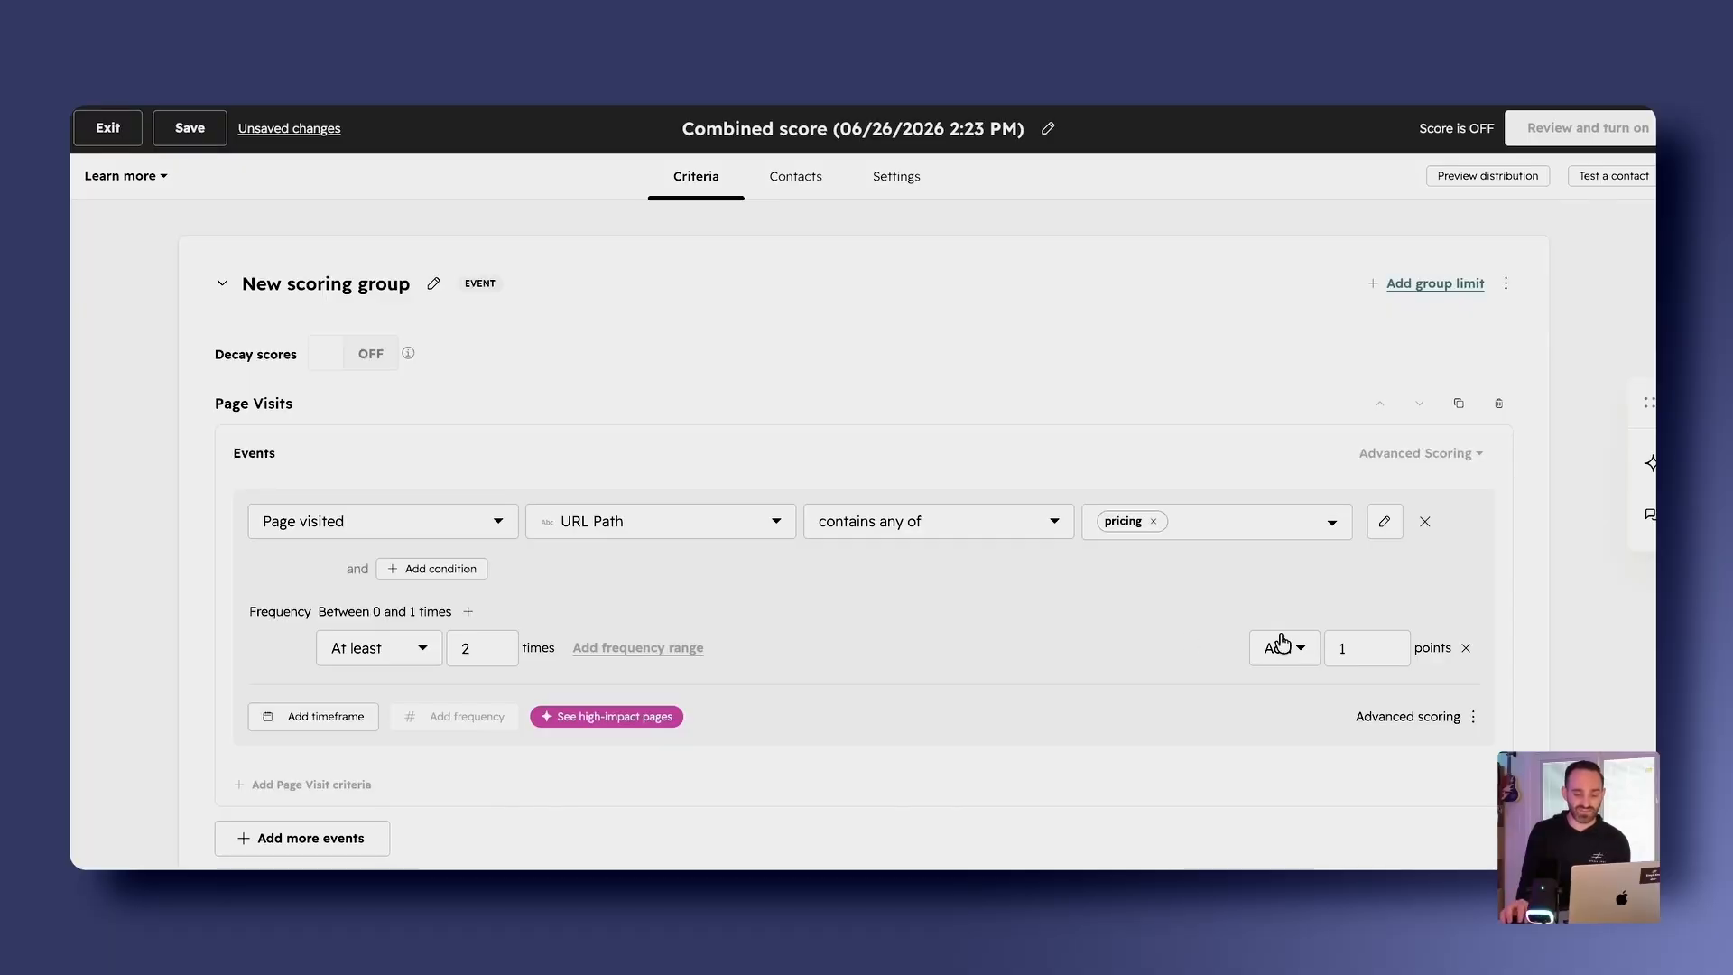
left_click(1353, 636)
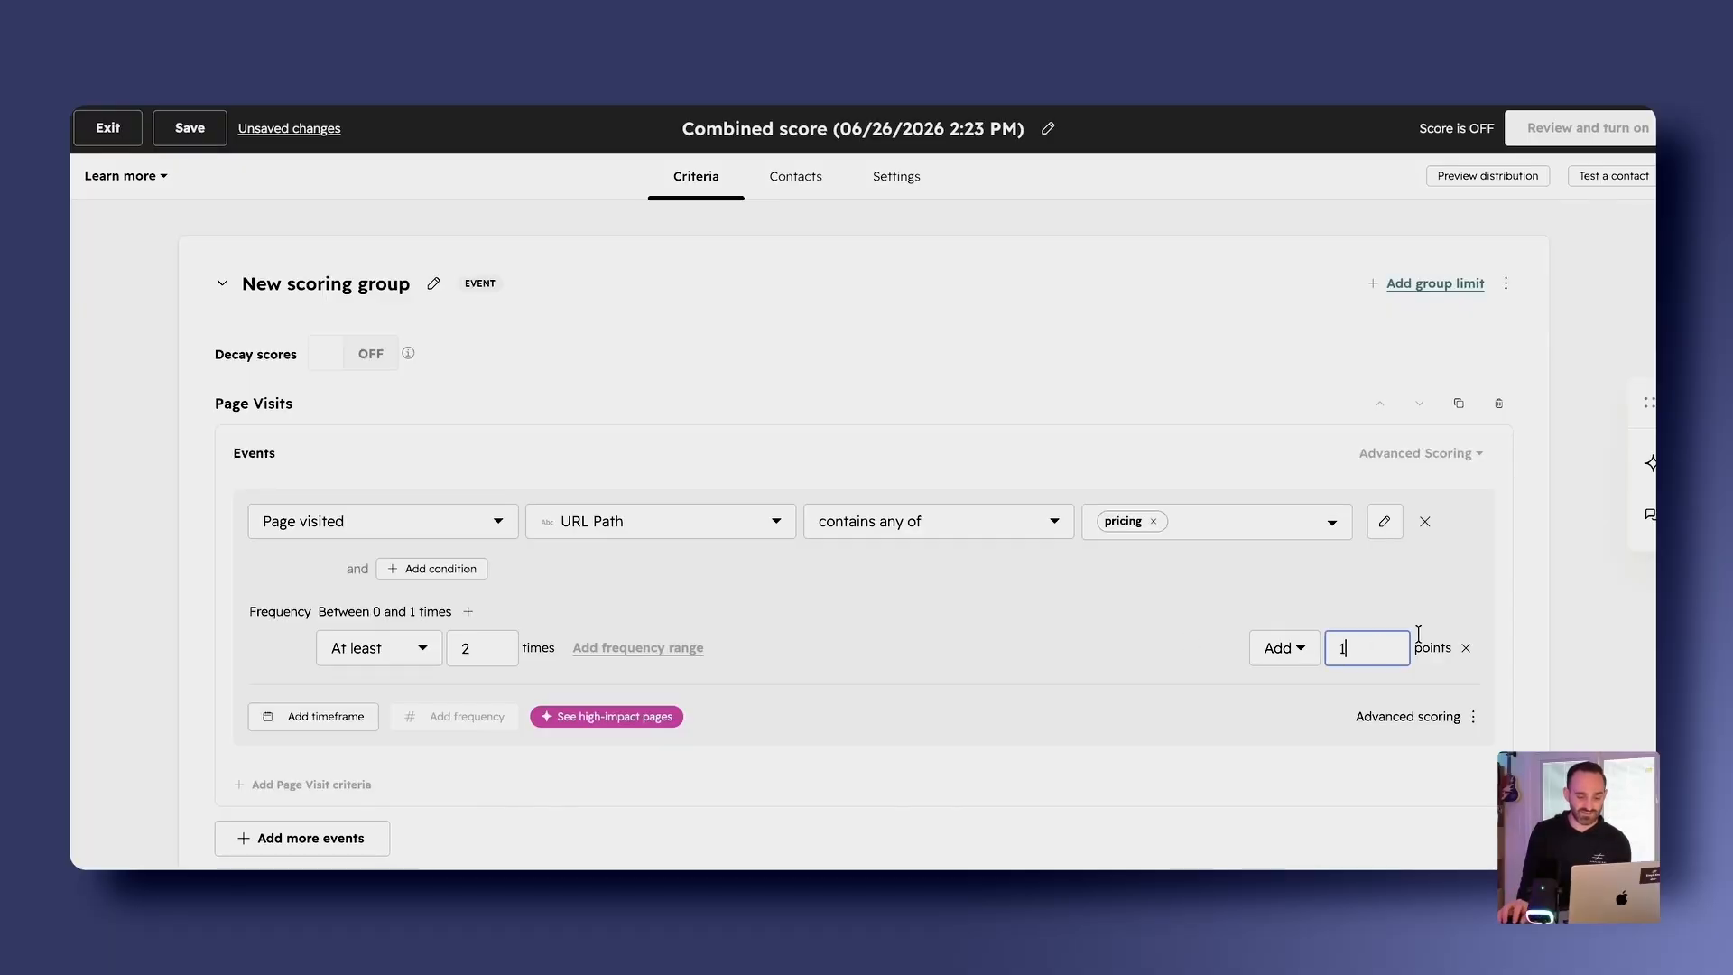
type("0")
left_click(897, 621)
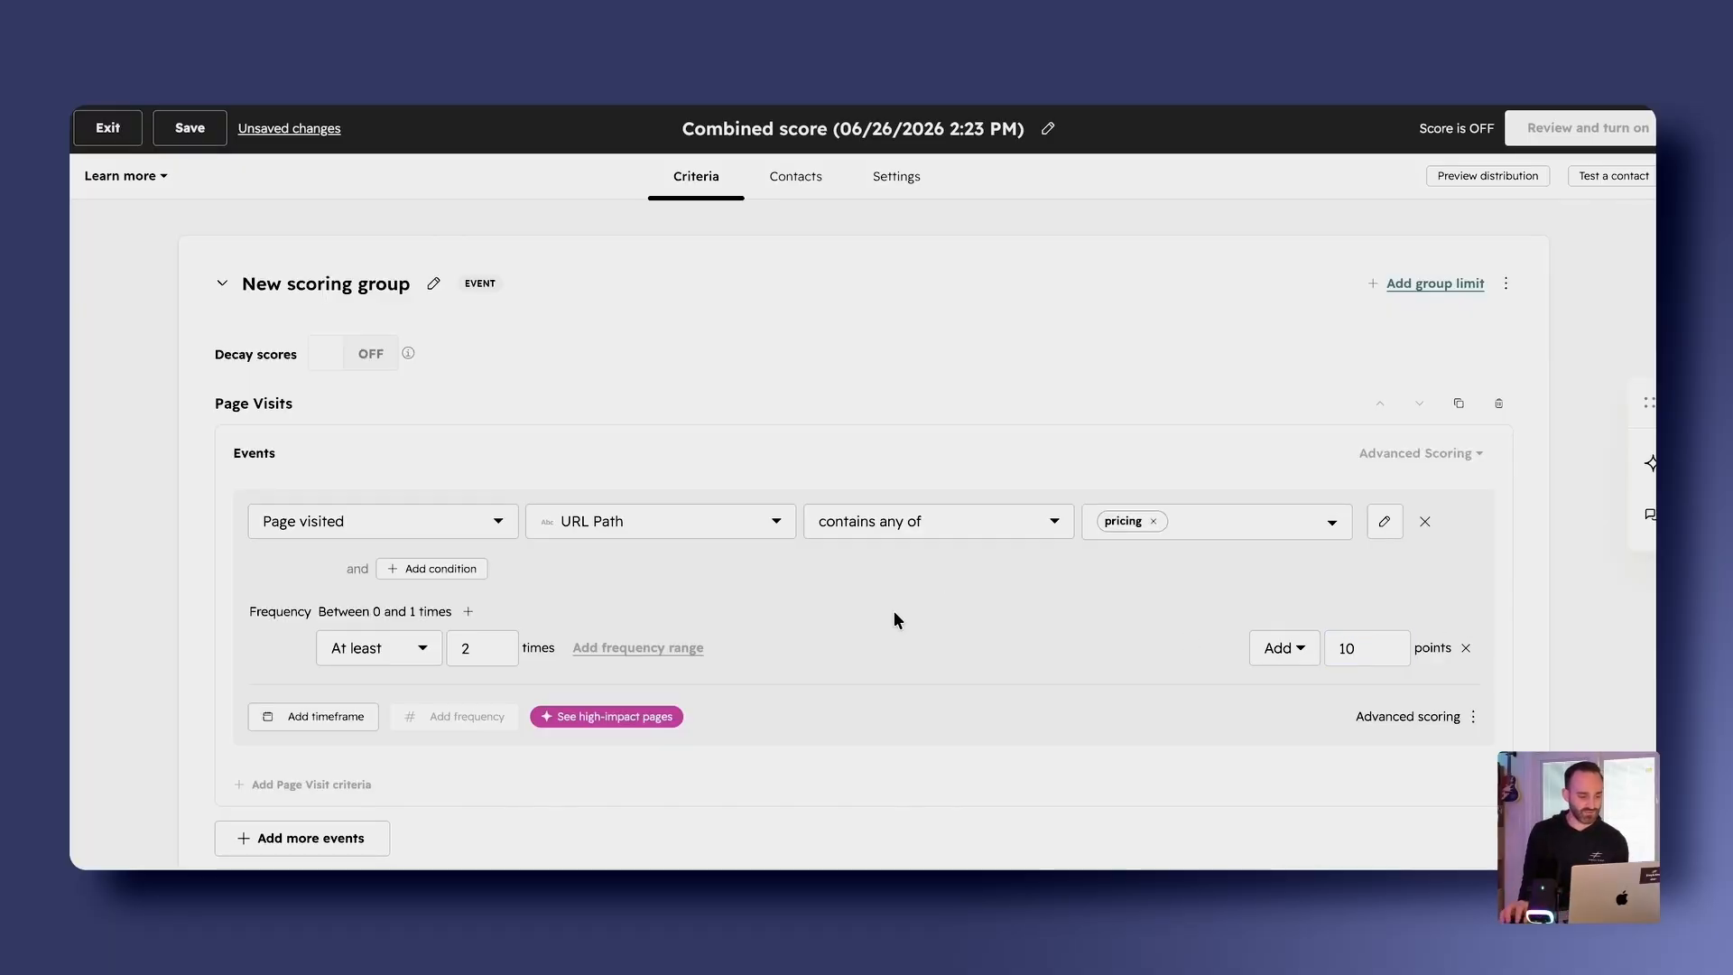
Add a timeframe of in the last 30 days to the pricing page visit criterion
left_click(330, 718)
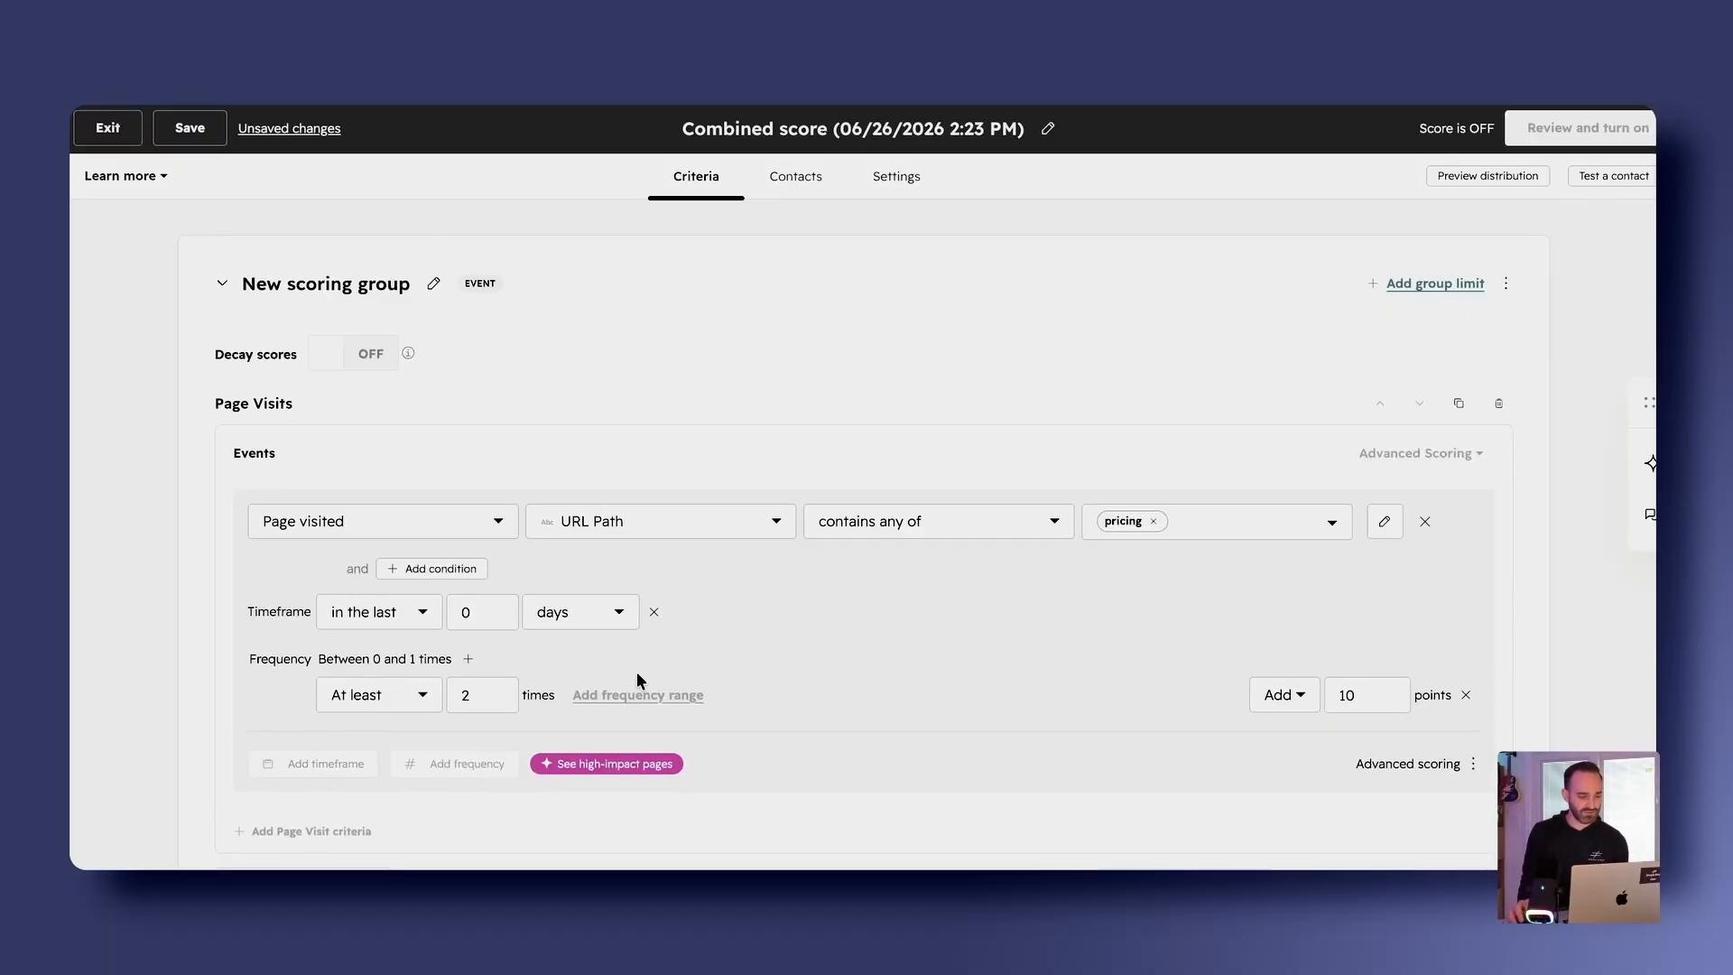
left_click(469, 613)
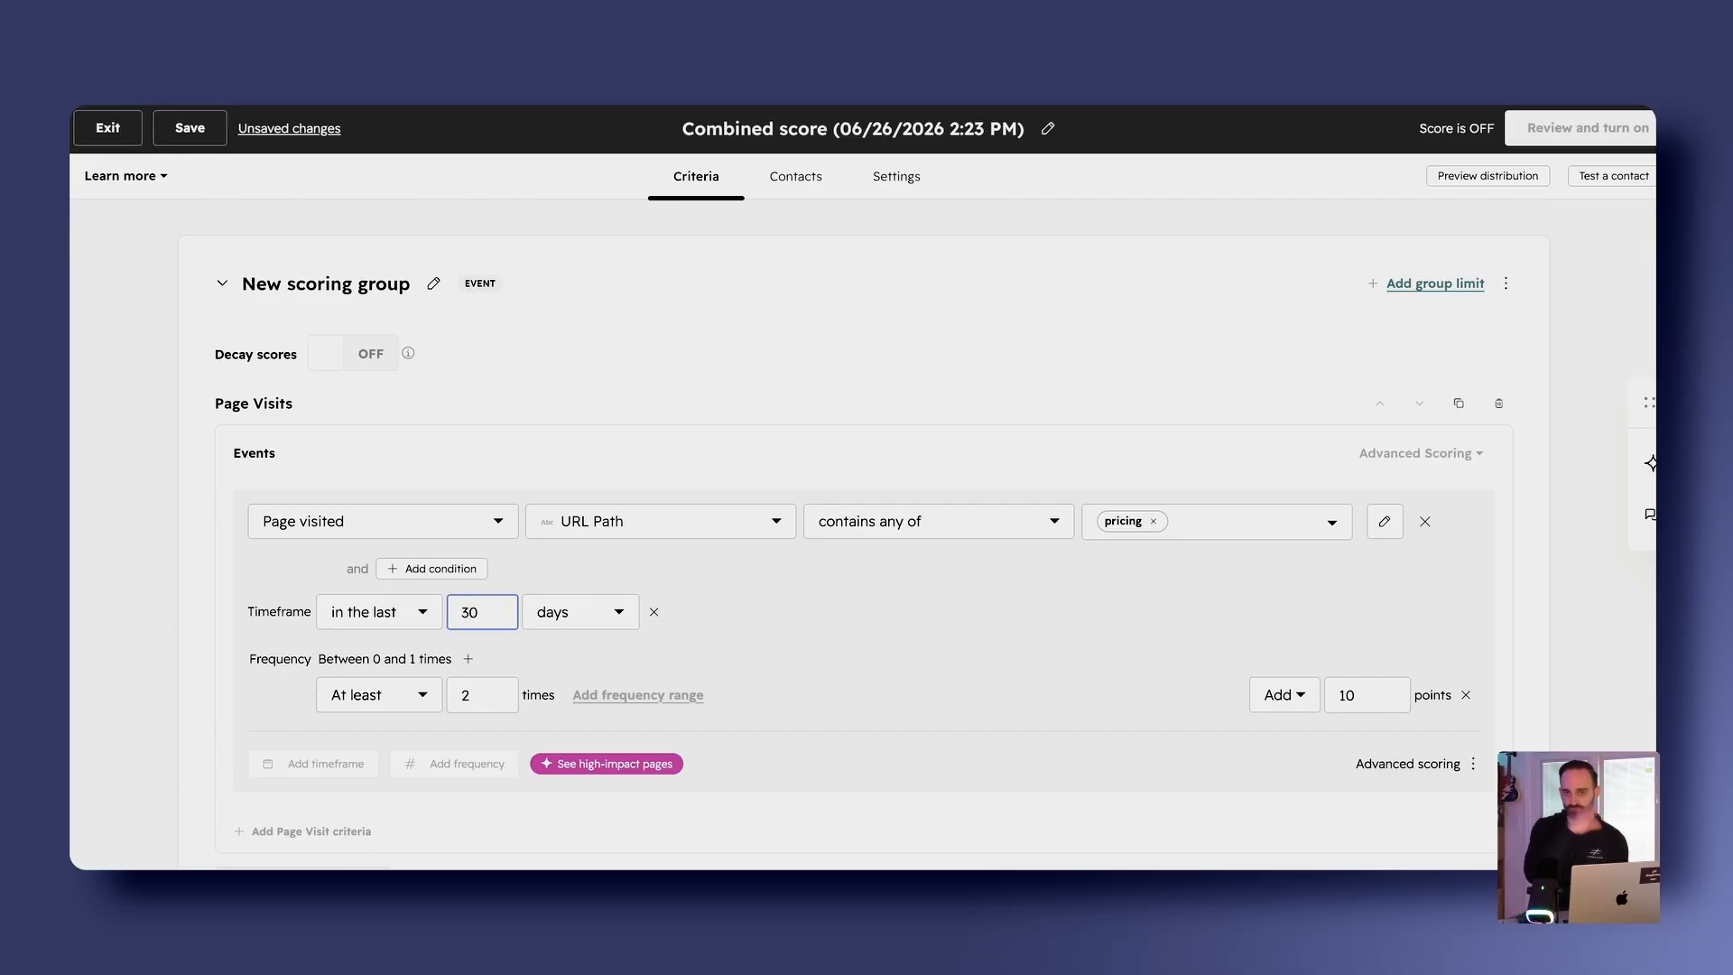
left_click(646, 407)
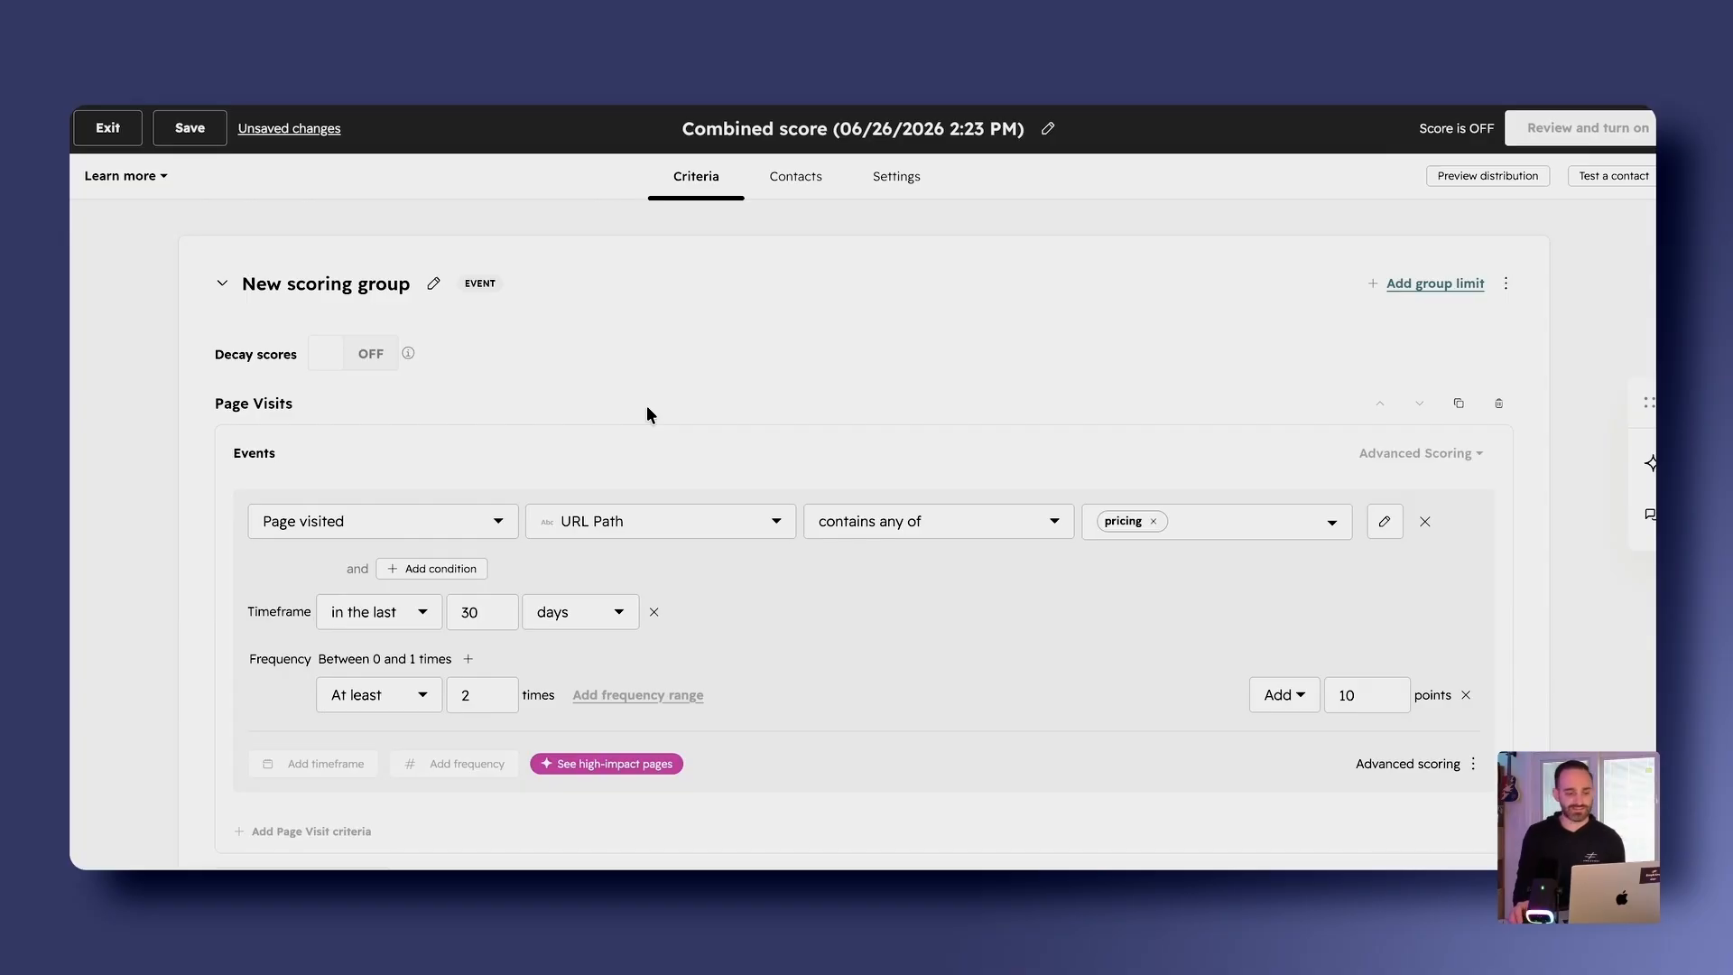
Add a Marketing Email criterion to the Page Visits scoring group, using the Clicked link in email event
scroll(762, 661, "down", 2)
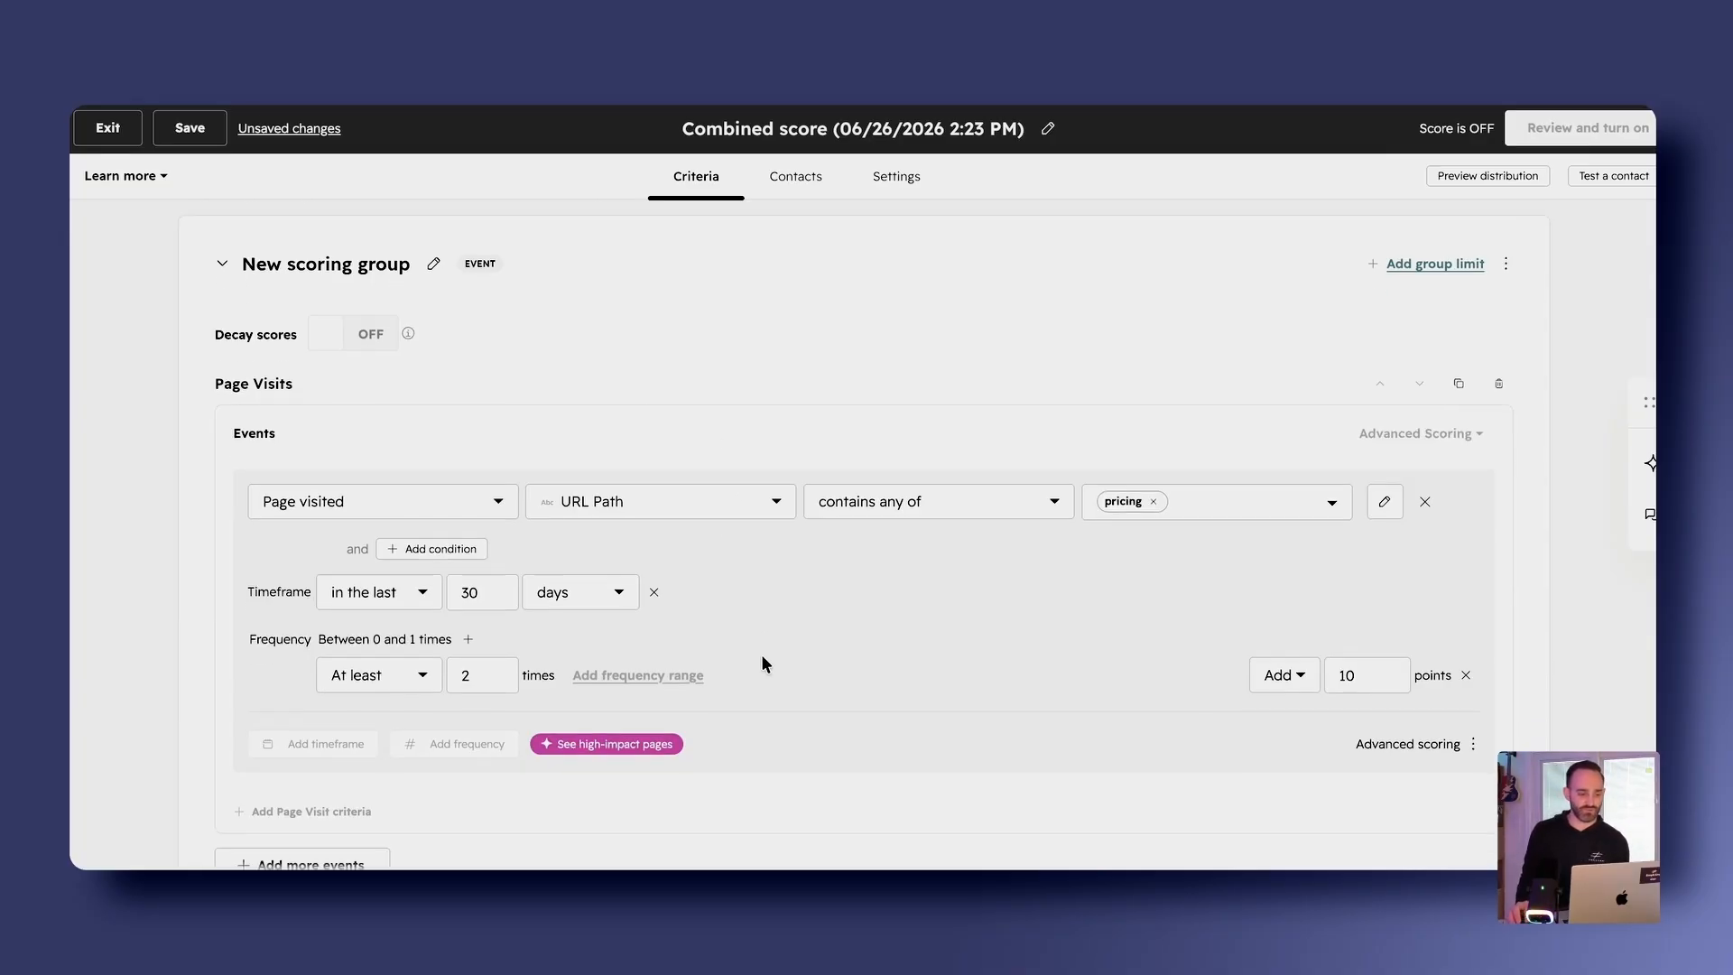
left_click(319, 719)
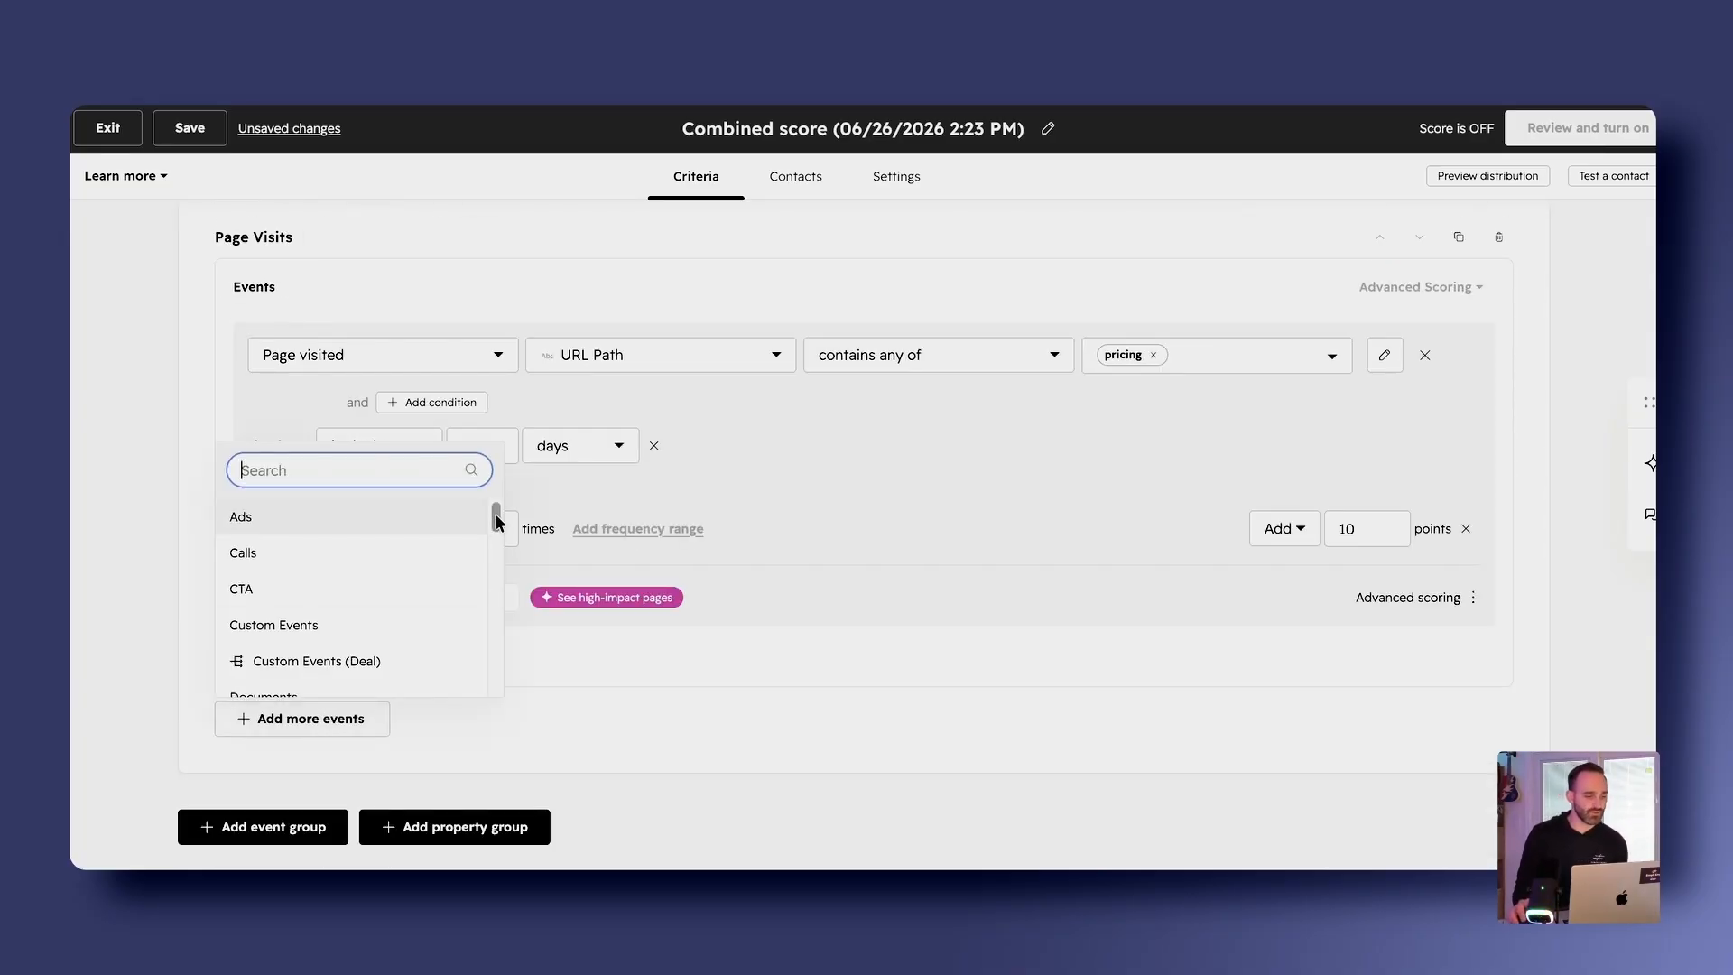
left_click_drag(497, 515, 495, 608)
left_click(333, 531)
scroll(557, 686, "down", 5)
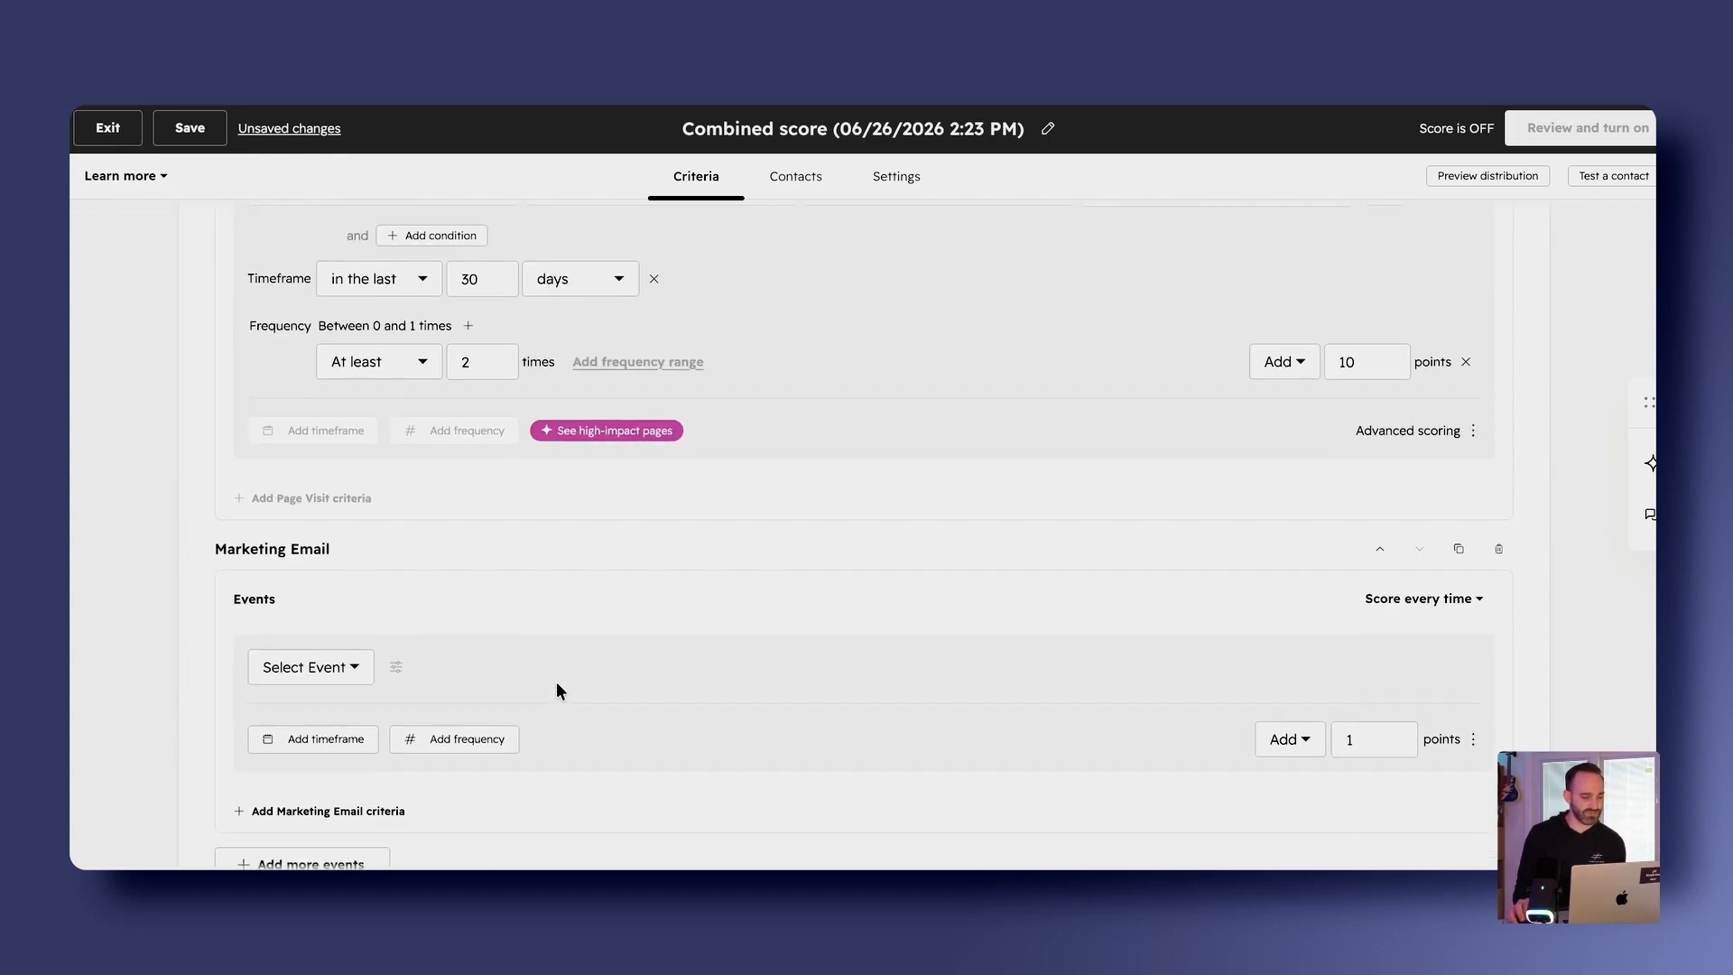
left_click(318, 531)
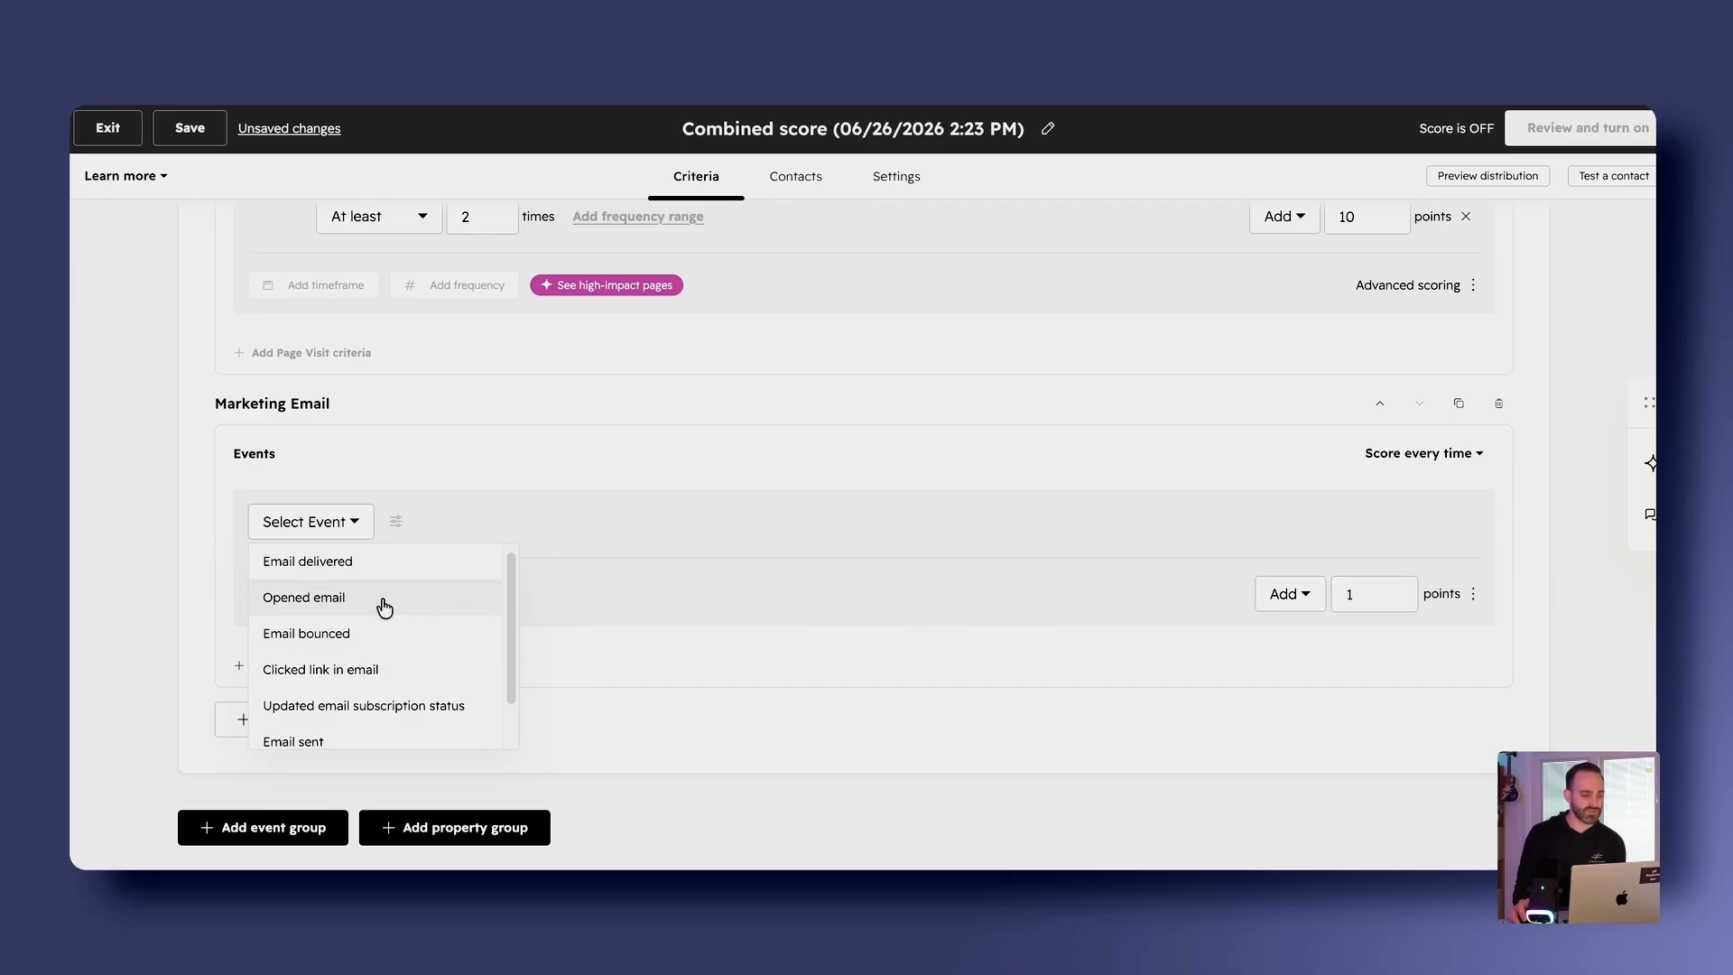
mouse_move(512, 592)
left_mouse_down()
mouse_move(519, 660)
mouse_move(511, 571)
left_mouse_up()
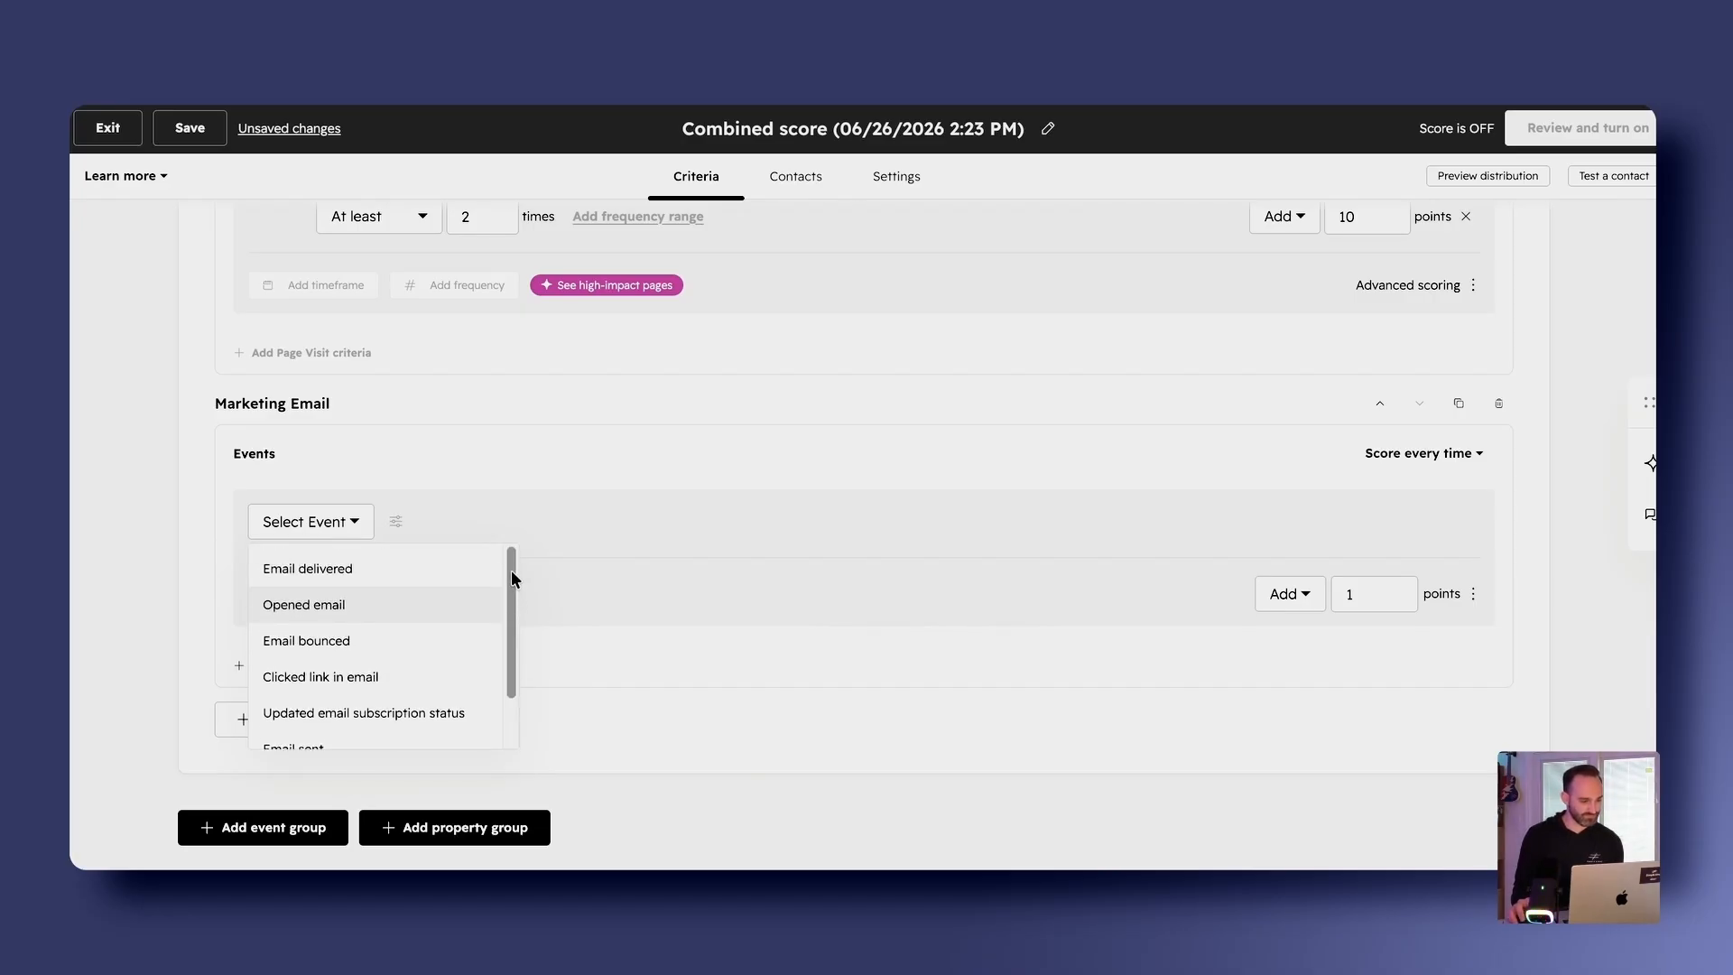
scroll(469, 639, "down", 1)
left_click(469, 641)
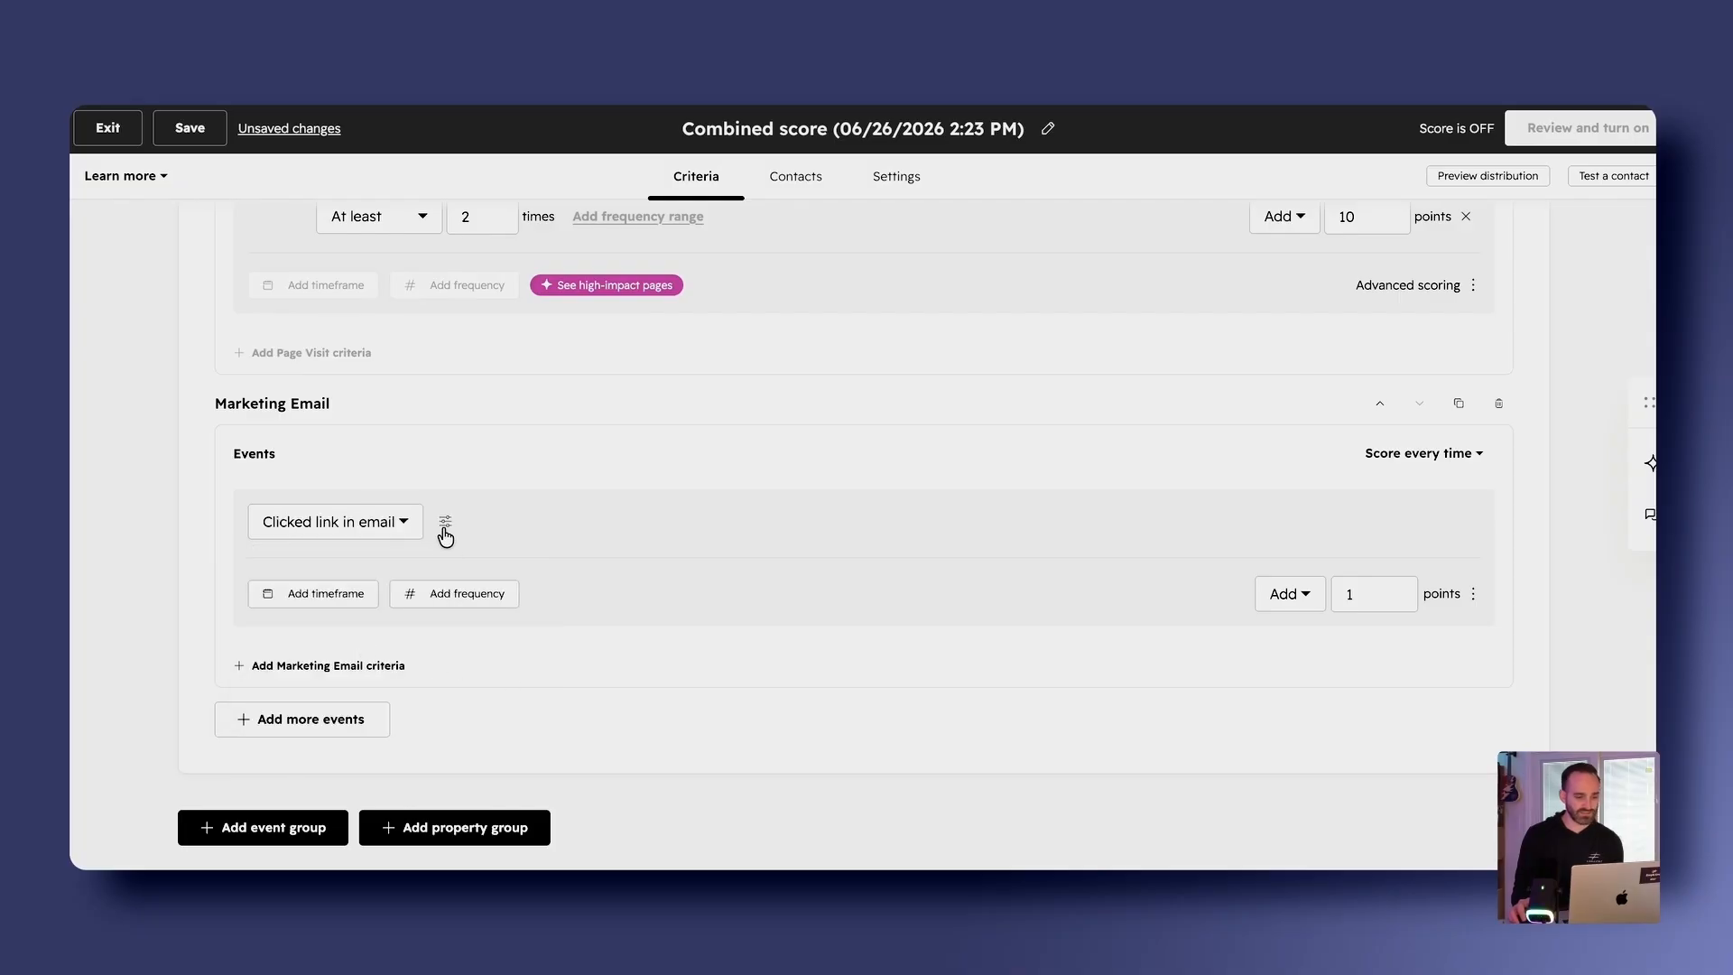
Set Clicked link in email to add 10 points and limit the Marketing Email events to +/- 20 points
left_click(1369, 593)
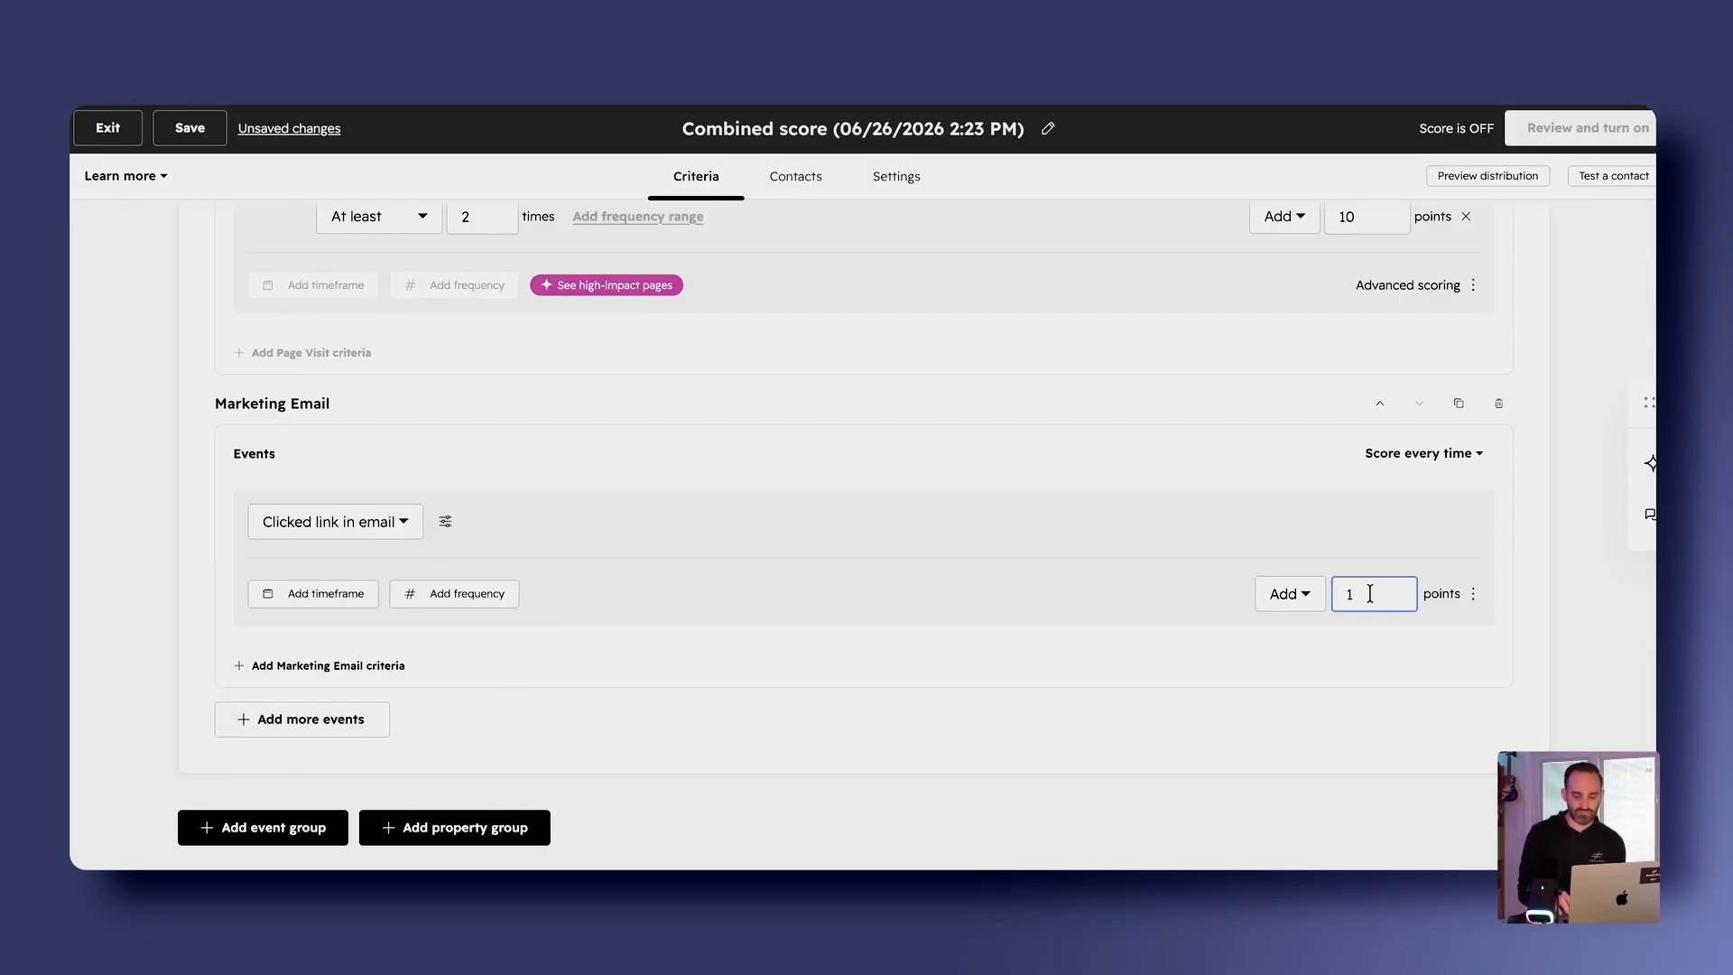
left_click(1441, 453)
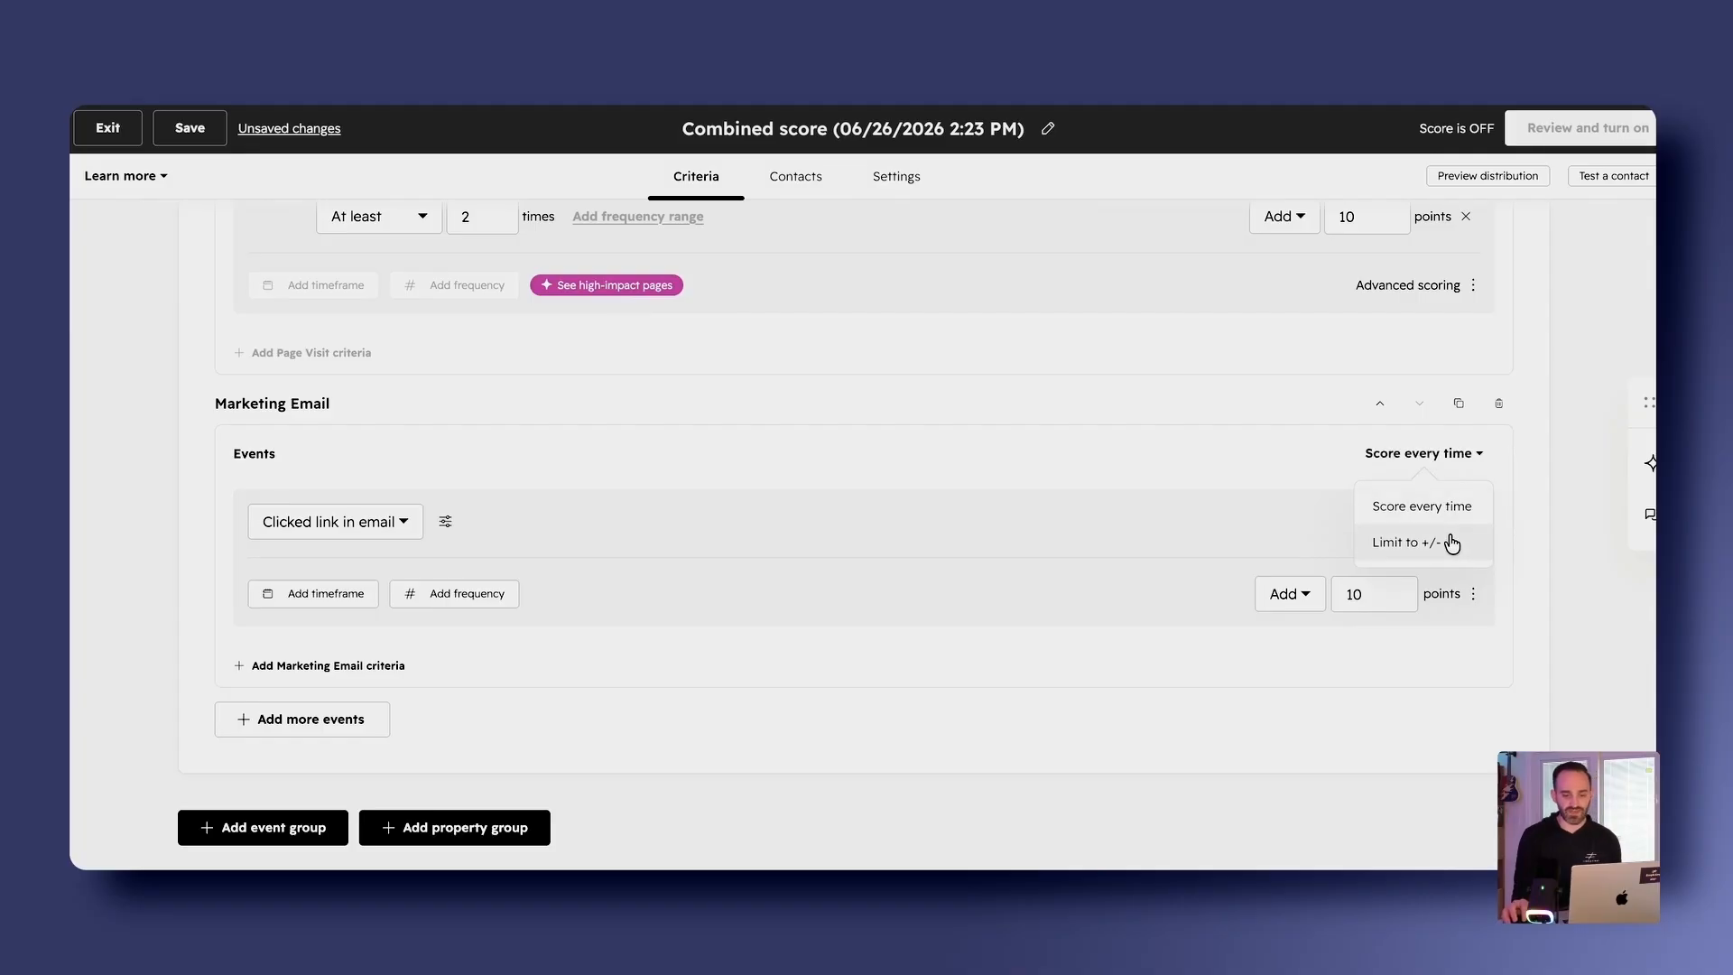
left_click(1451, 543)
left_click(1416, 454)
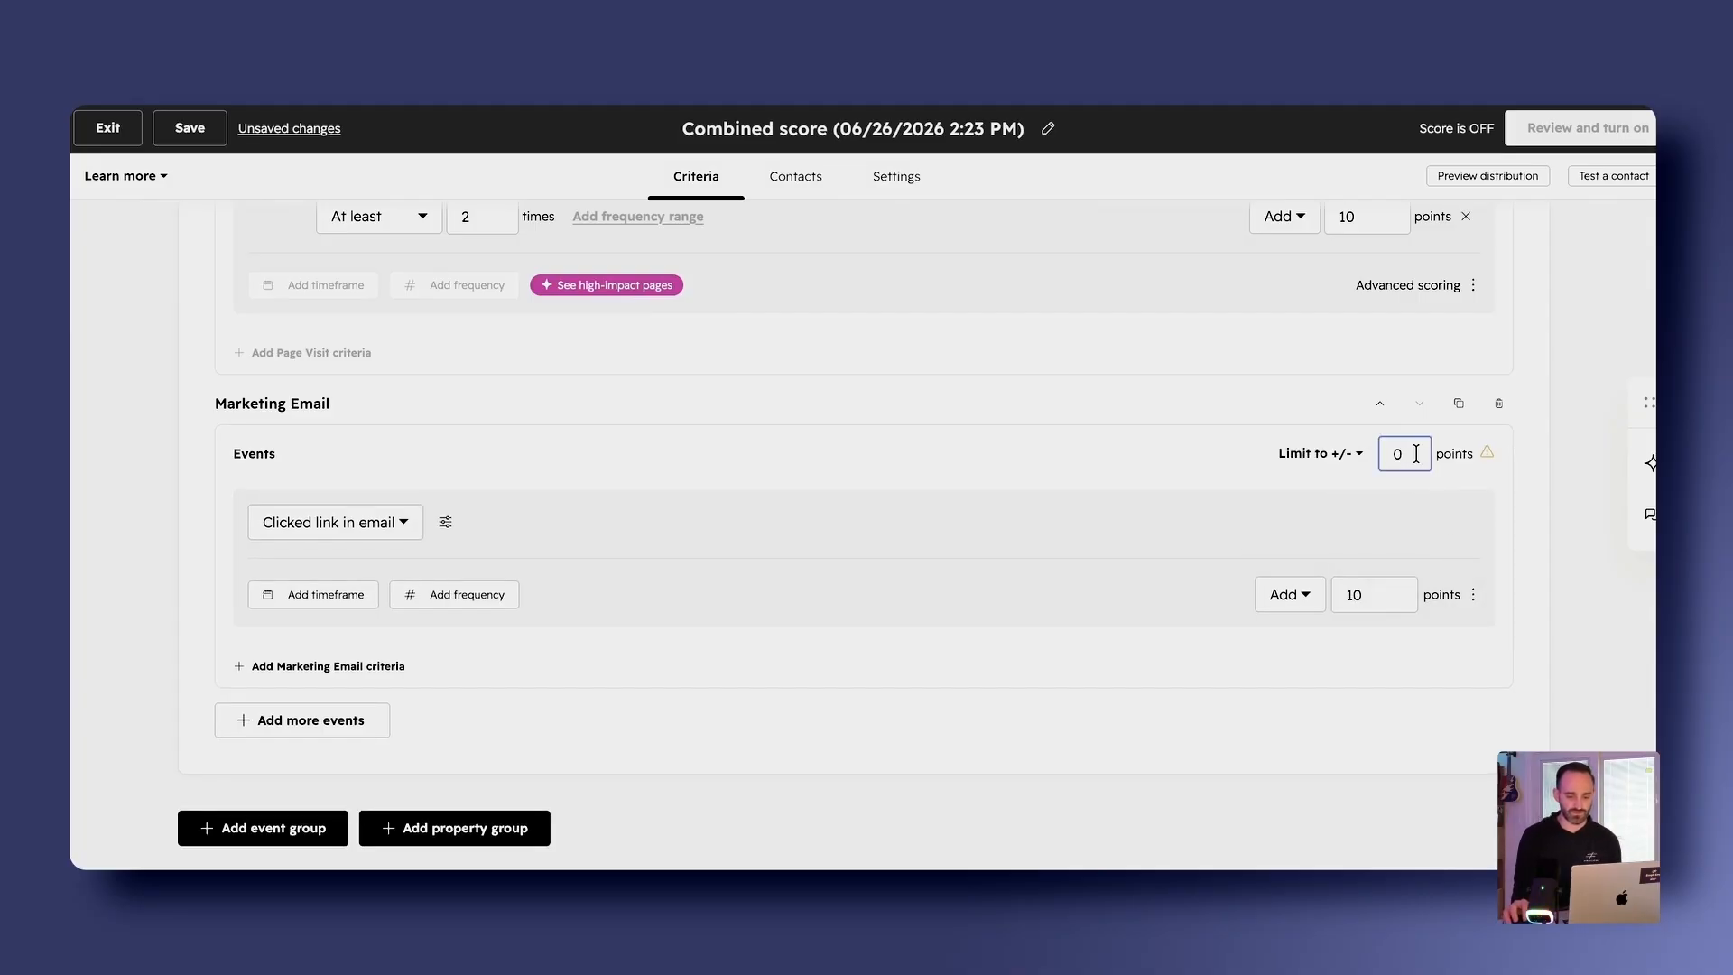
type("200")
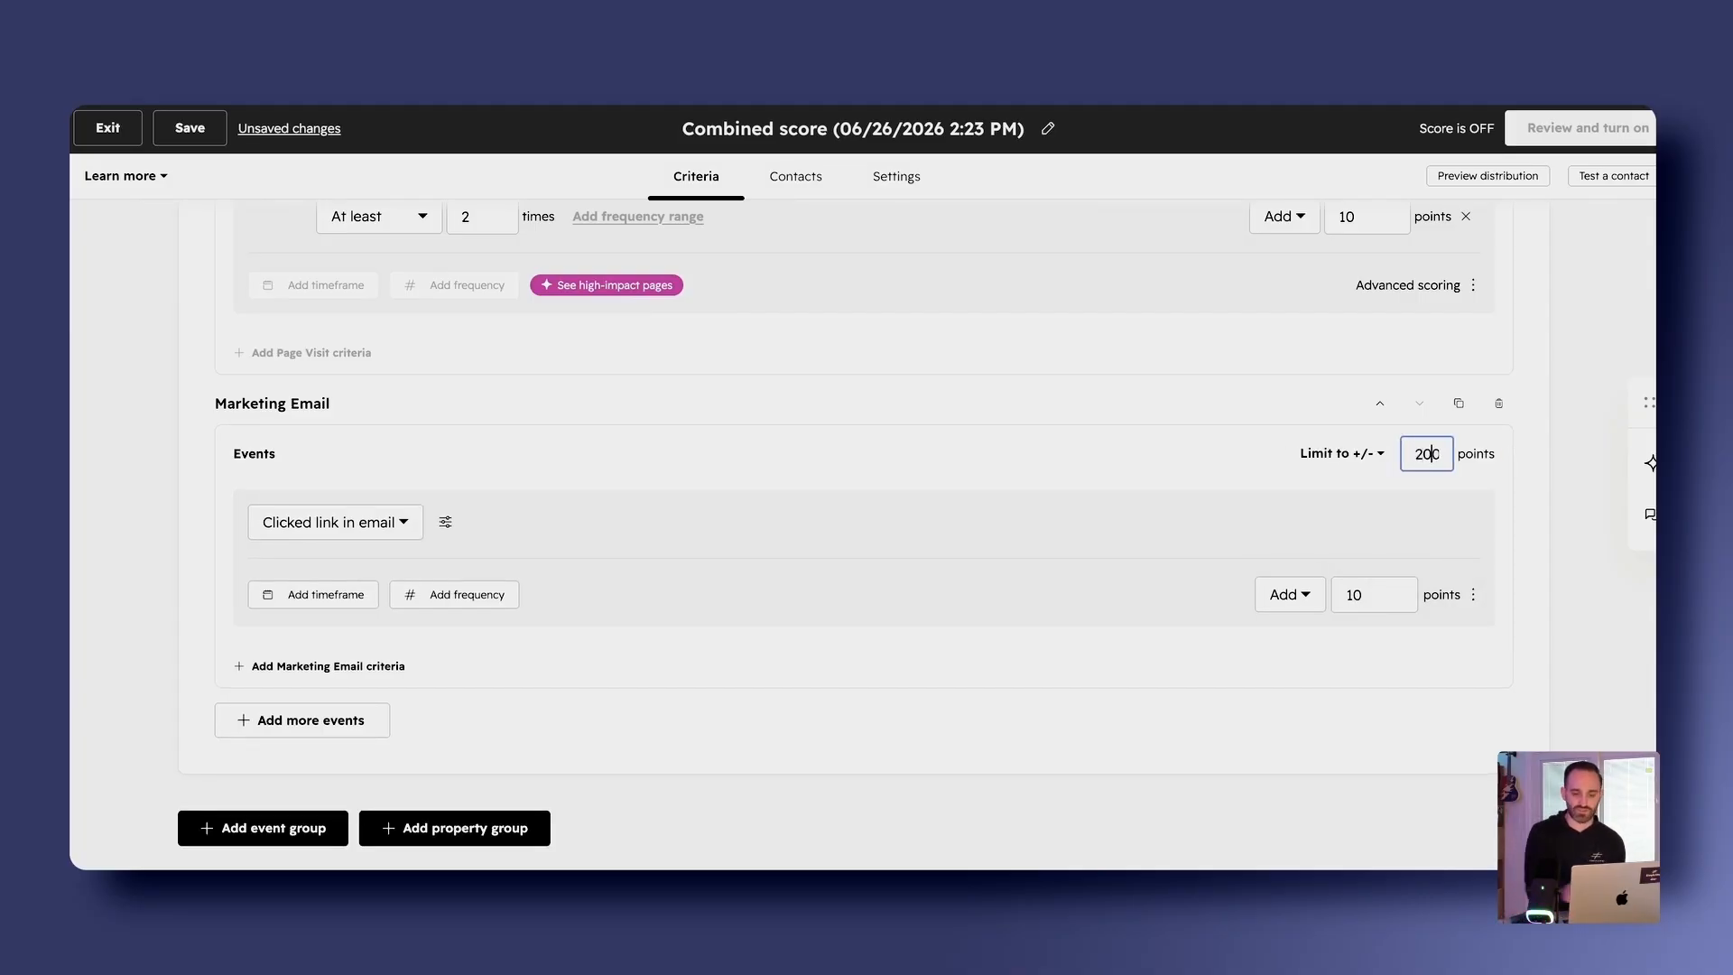
key("BackSpace")
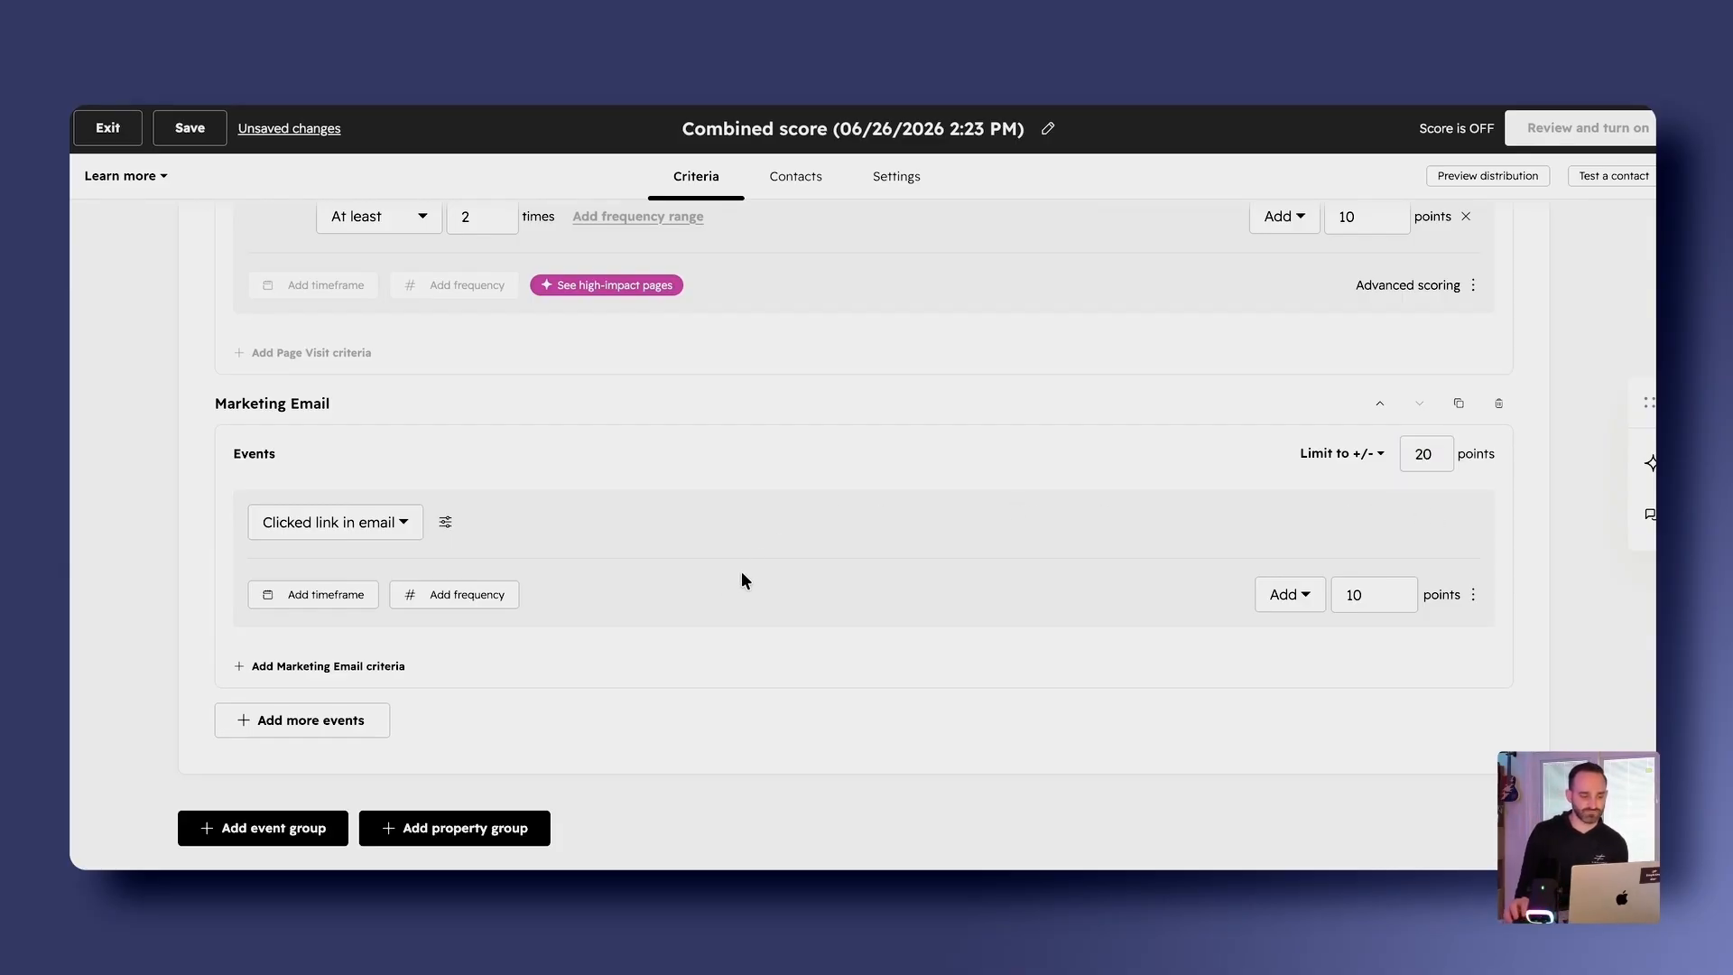
Add a Media criterion with the Media play event below Marketing Email in the same group, adding 10 points
left_click(311, 720)
left_click(298, 530)
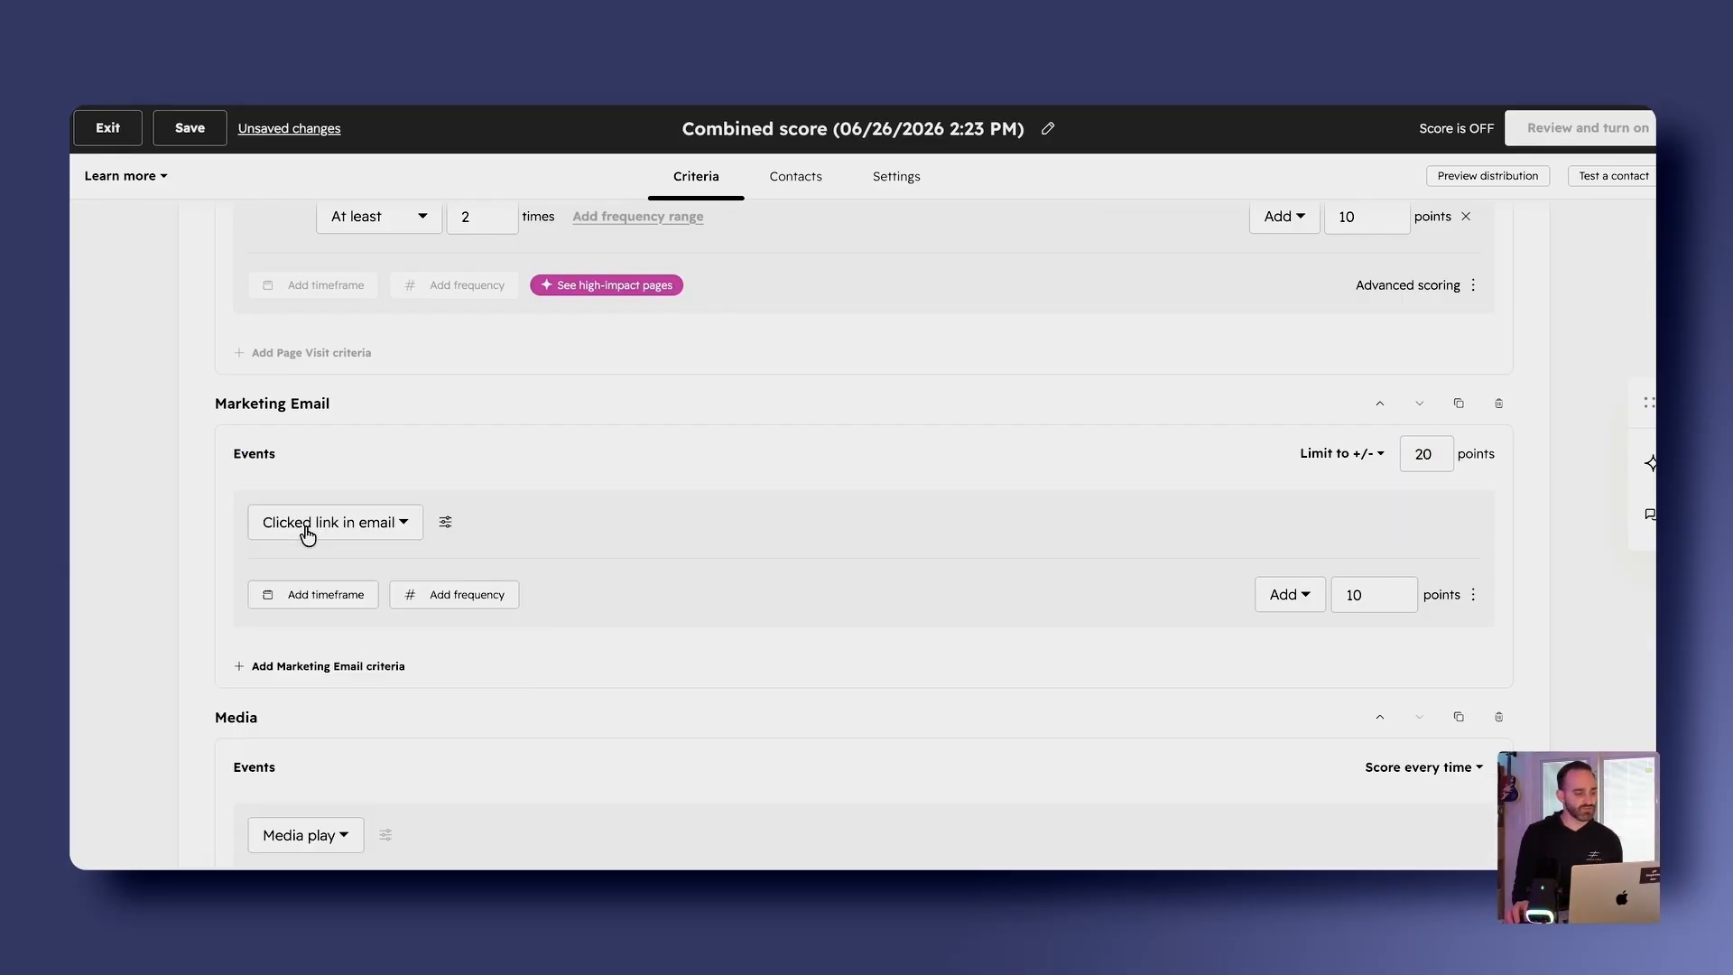
scroll(494, 670, "down", 4)
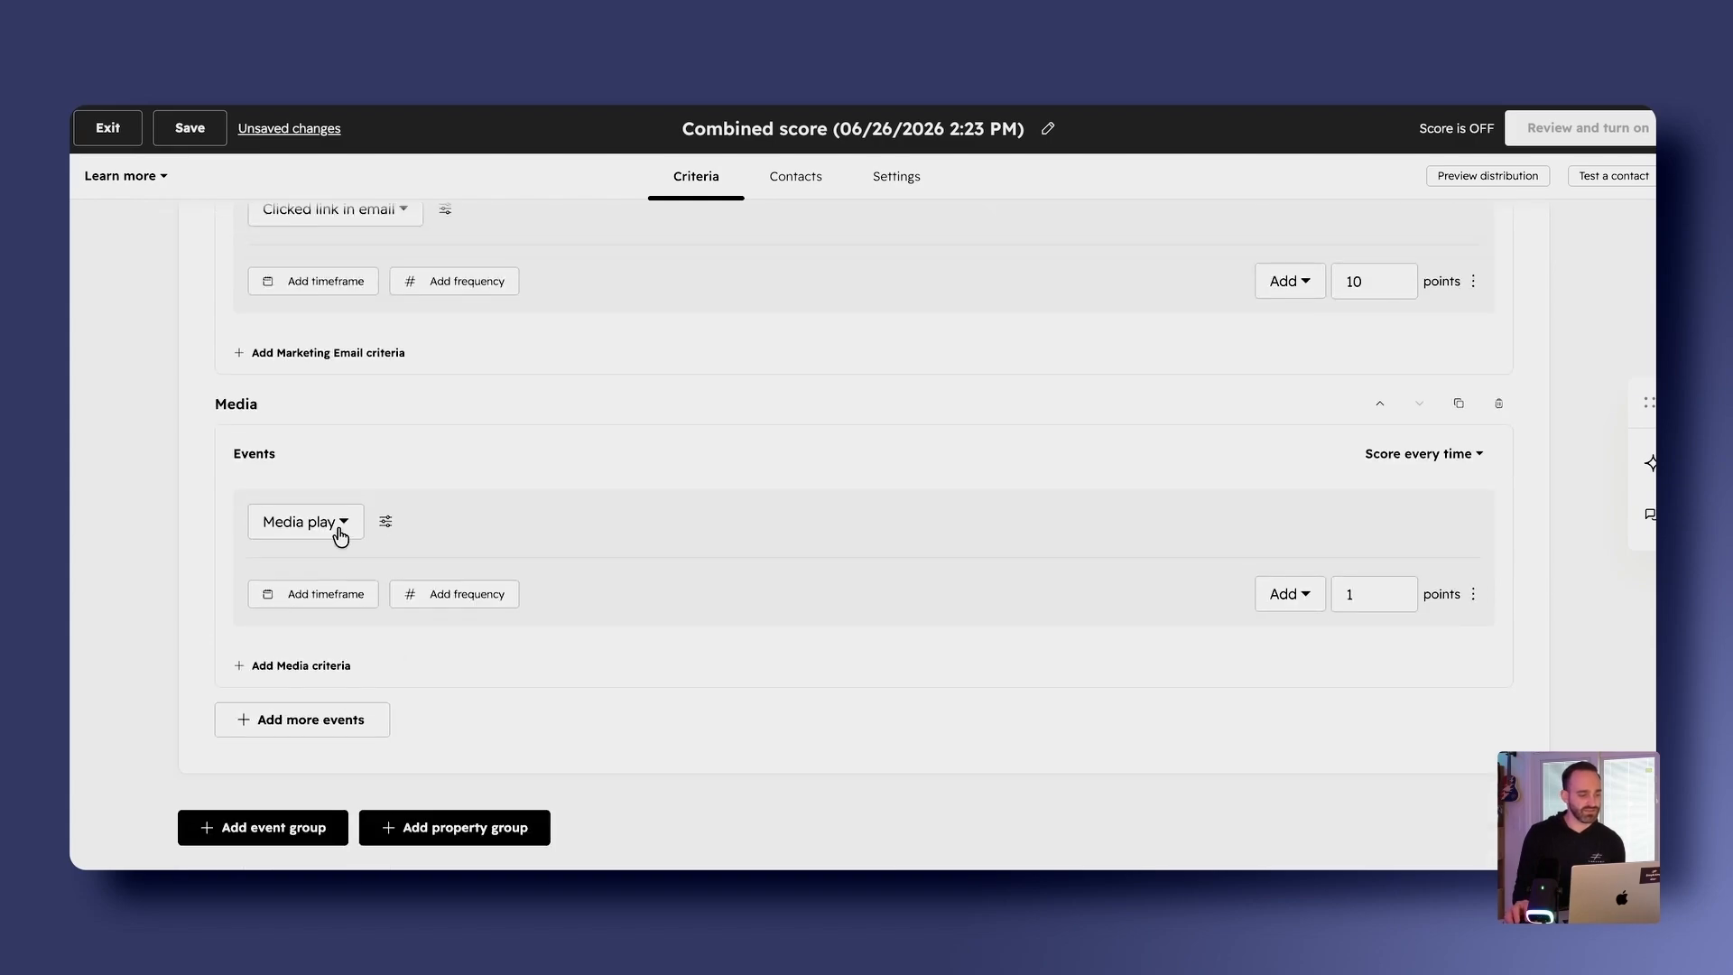
left_click(1414, 591)
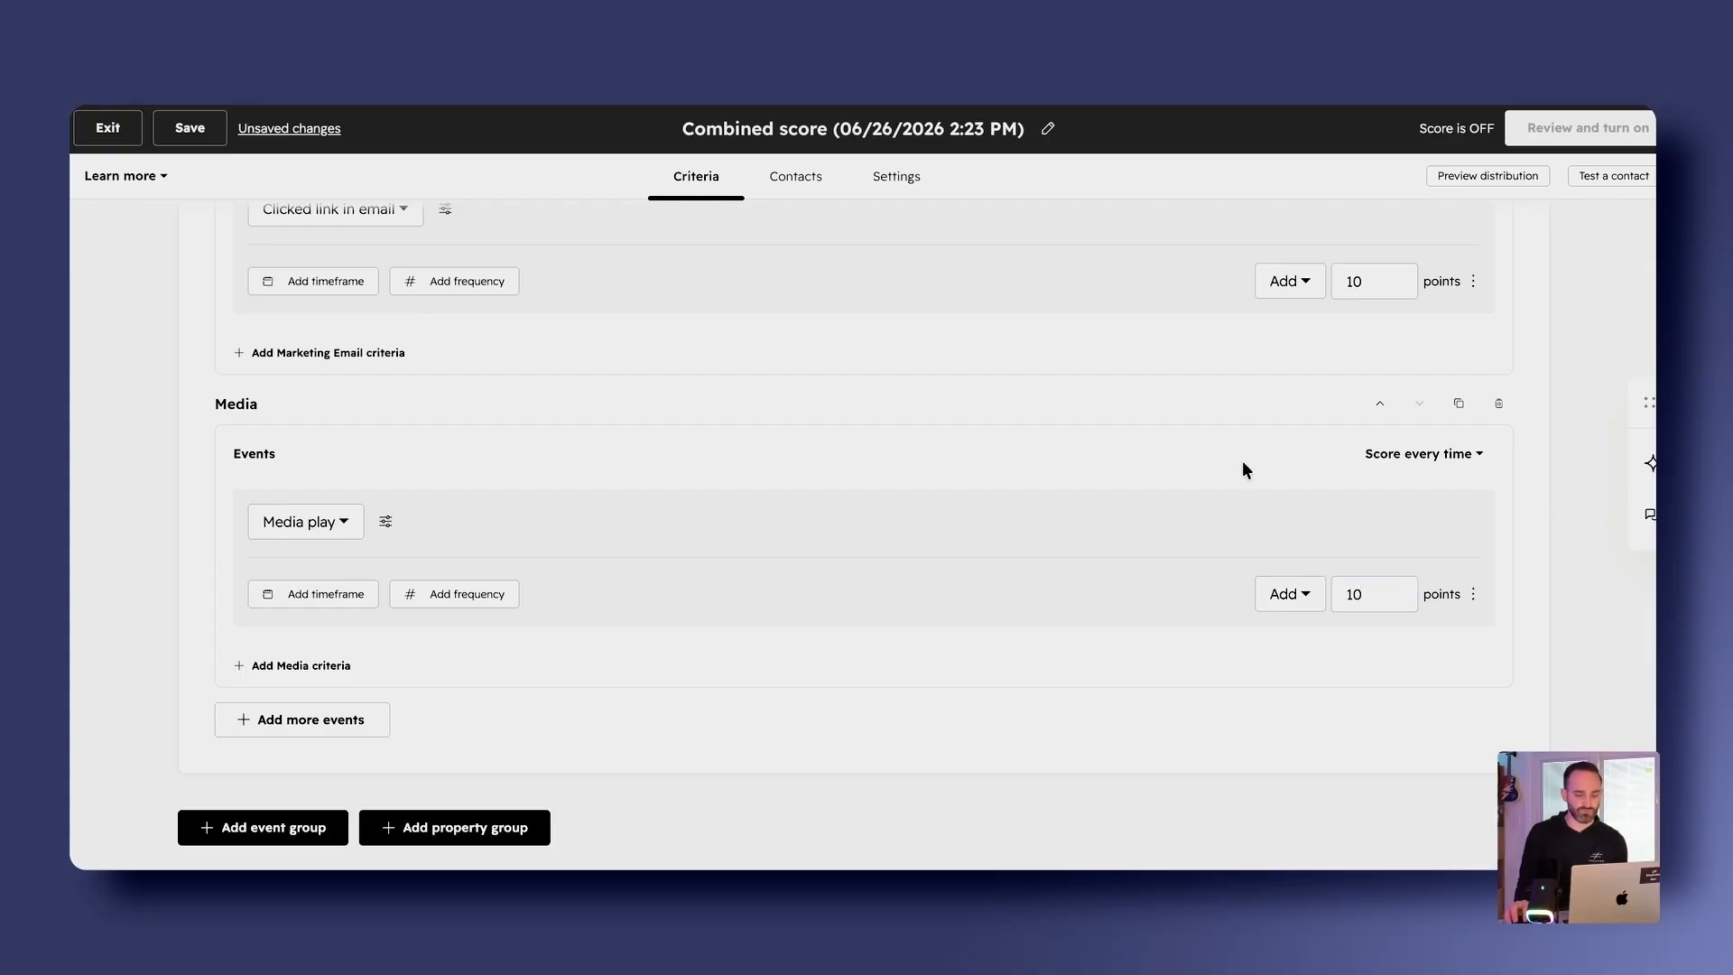
Add a separate event scoring group containing a Media criterion whose Media play event adds 10 points
scroll(1005, 527, "up", 8)
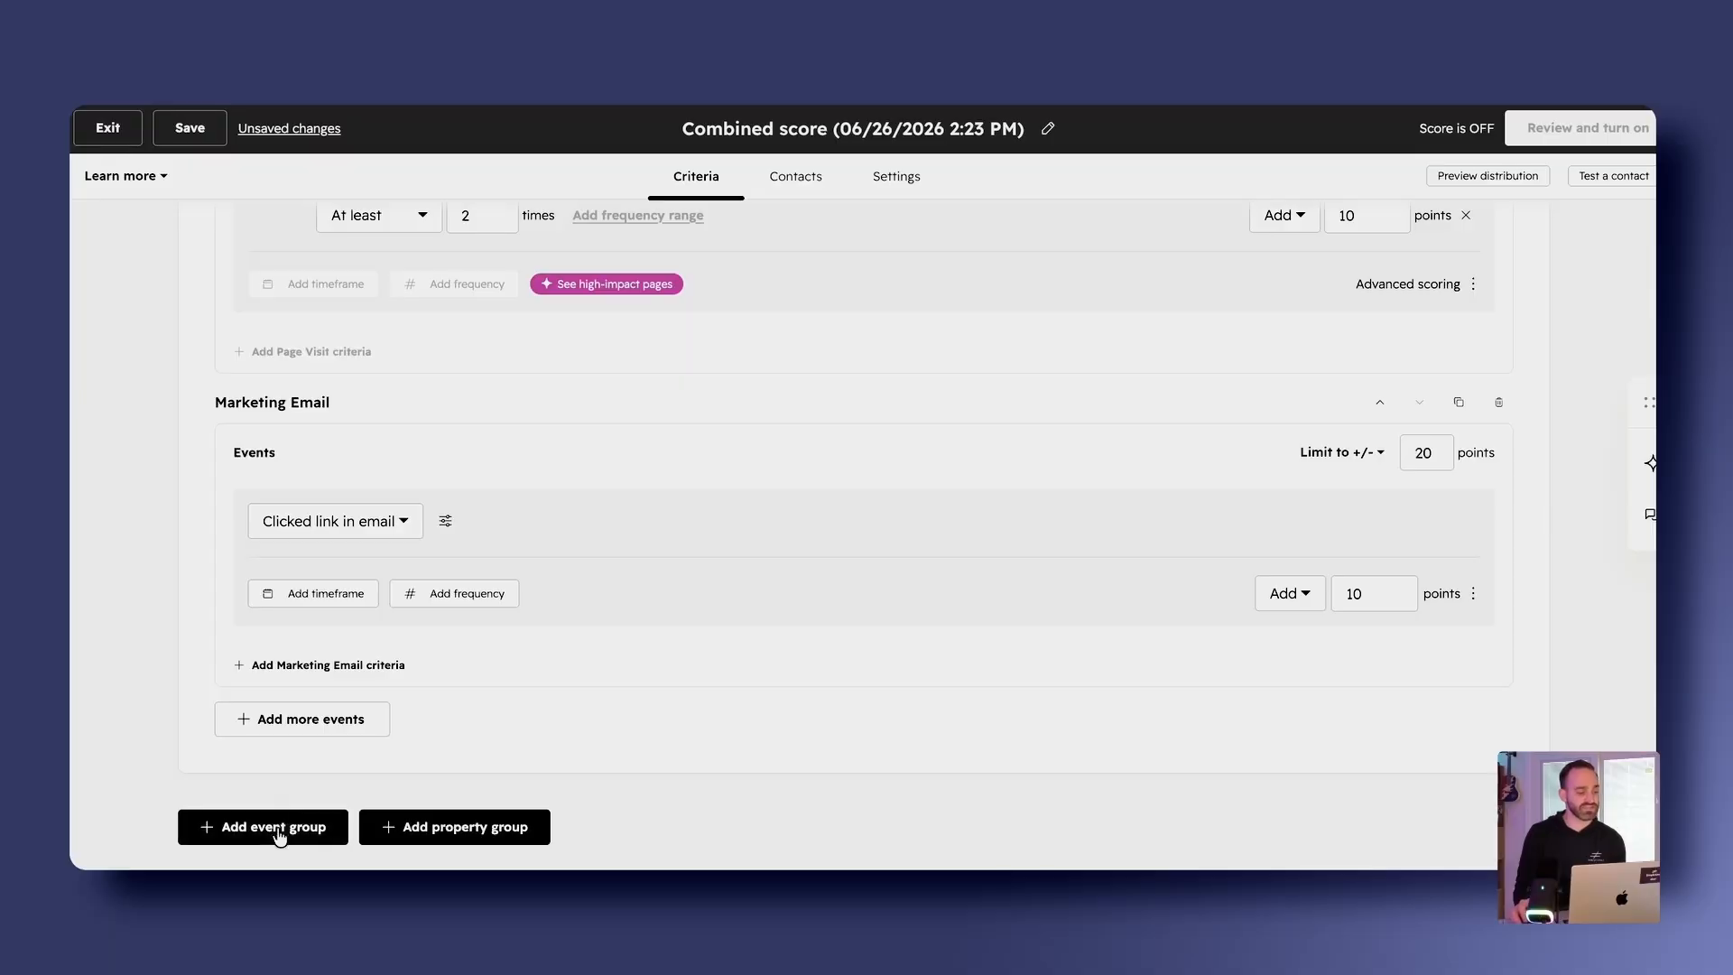
left_click(279, 823)
scroll(447, 652, "down", 4)
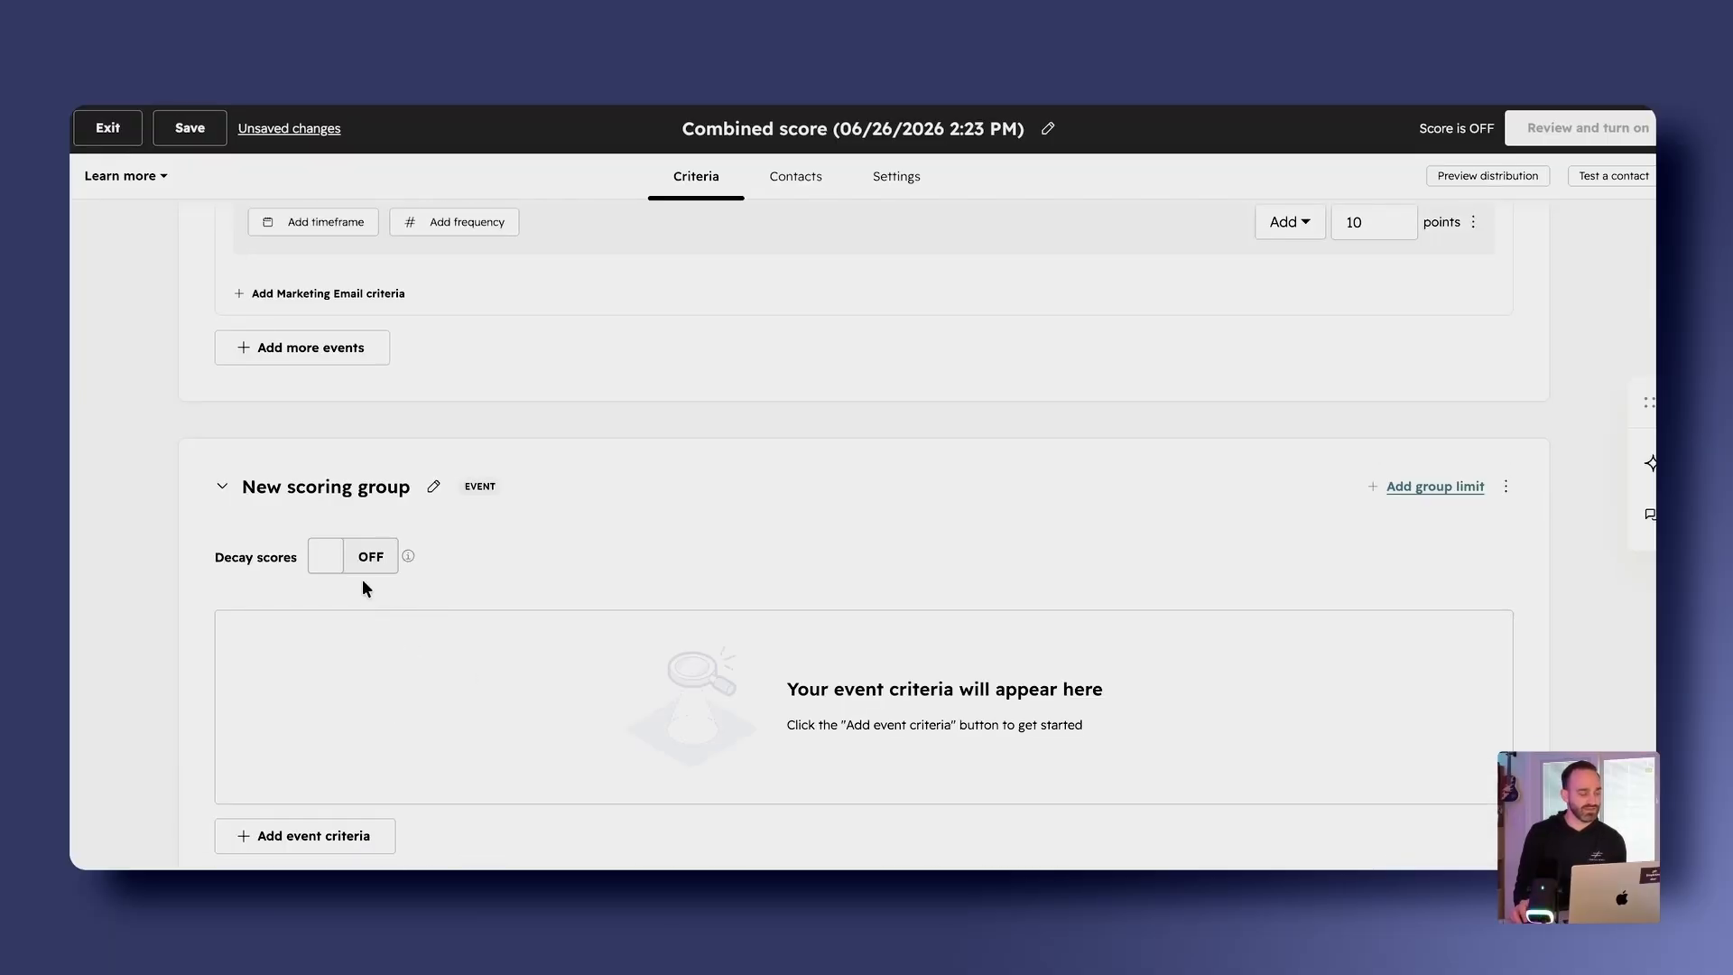
scroll(365, 588, "down", 2)
left_click(333, 728)
scroll(328, 621, "down", 5)
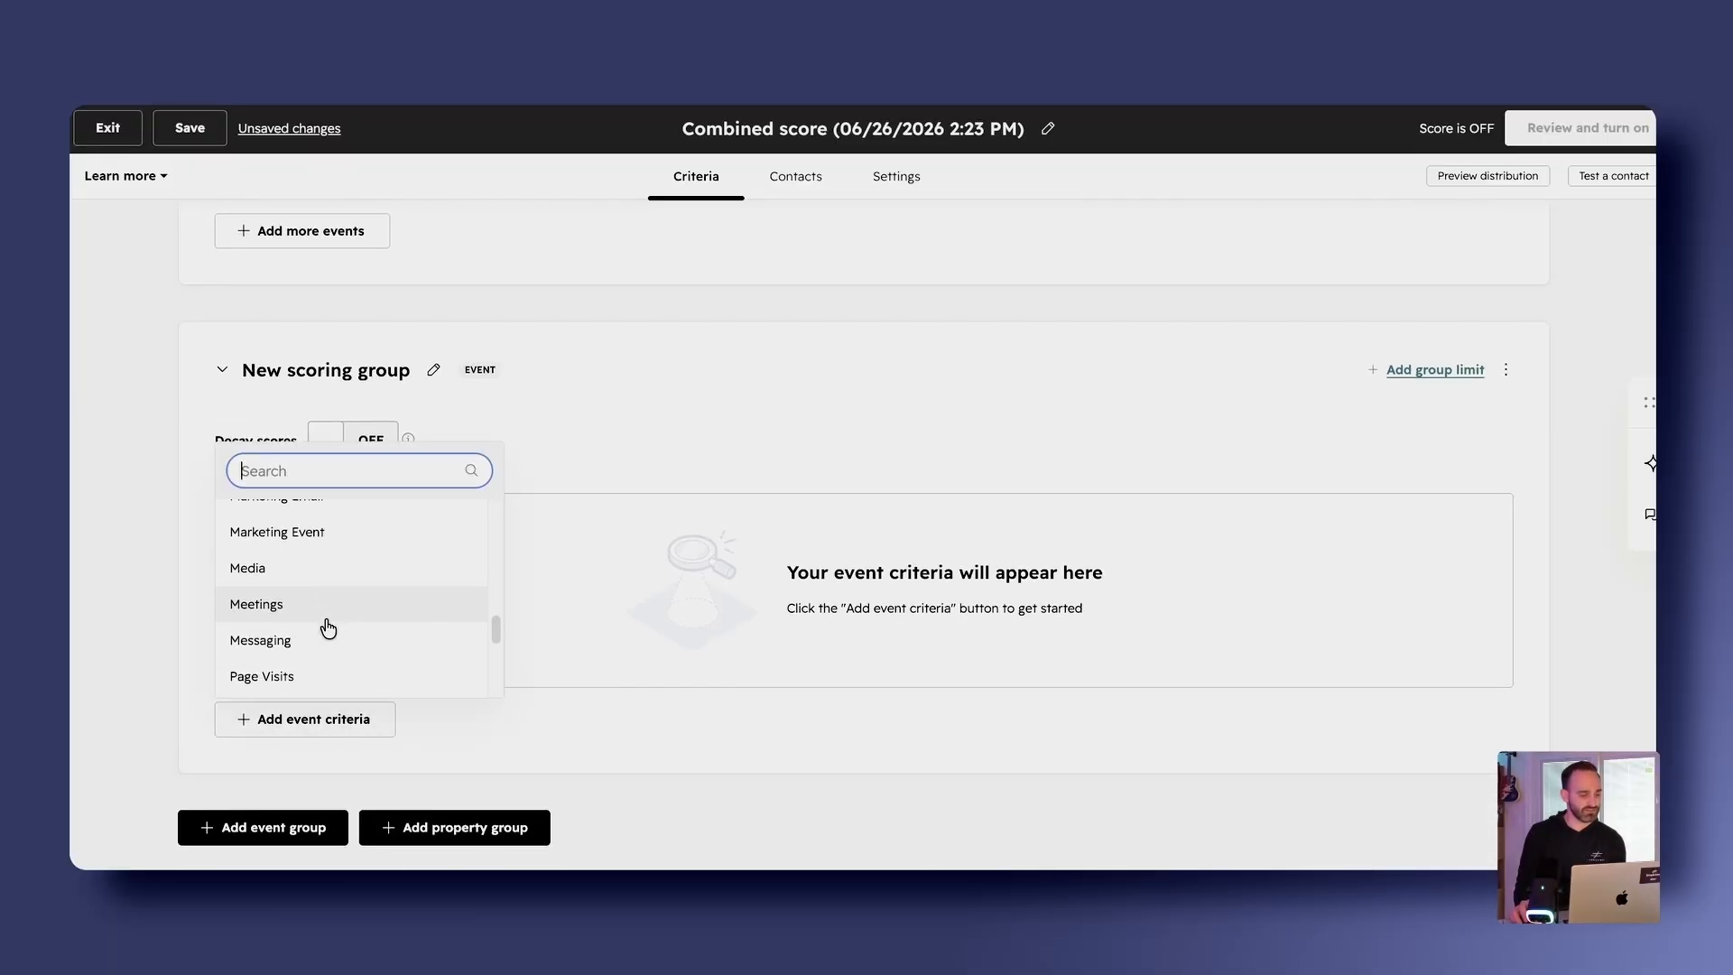
left_click(289, 568)
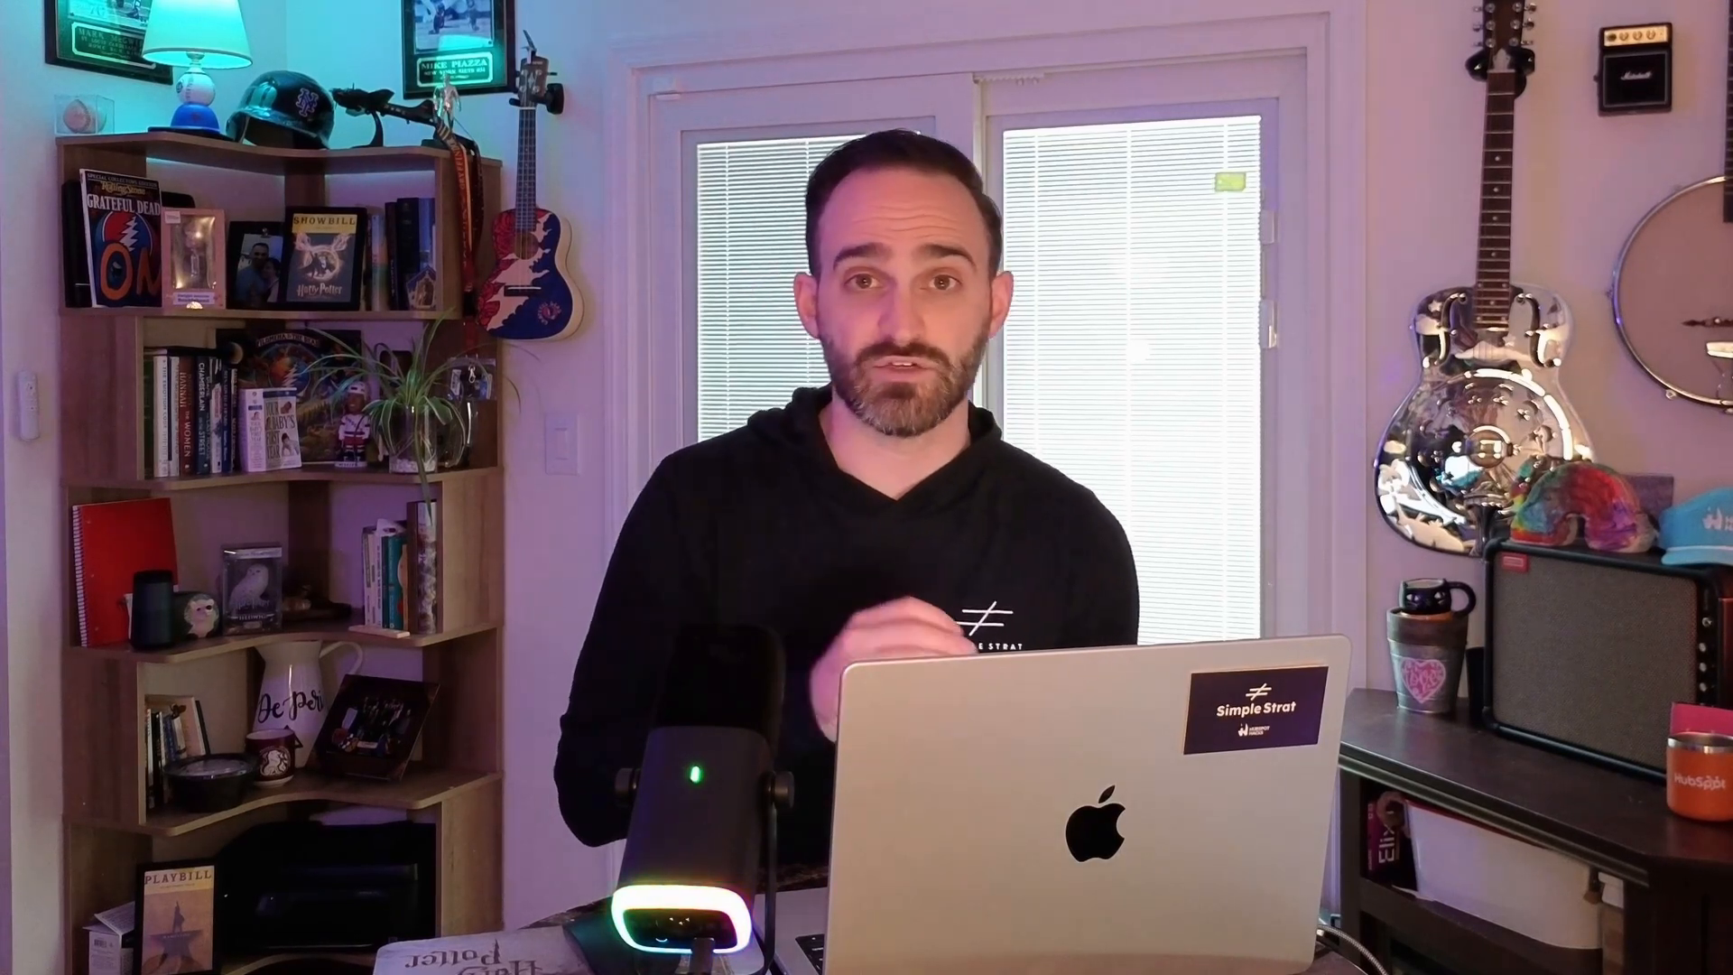
left_click(1387, 688)
type("10")
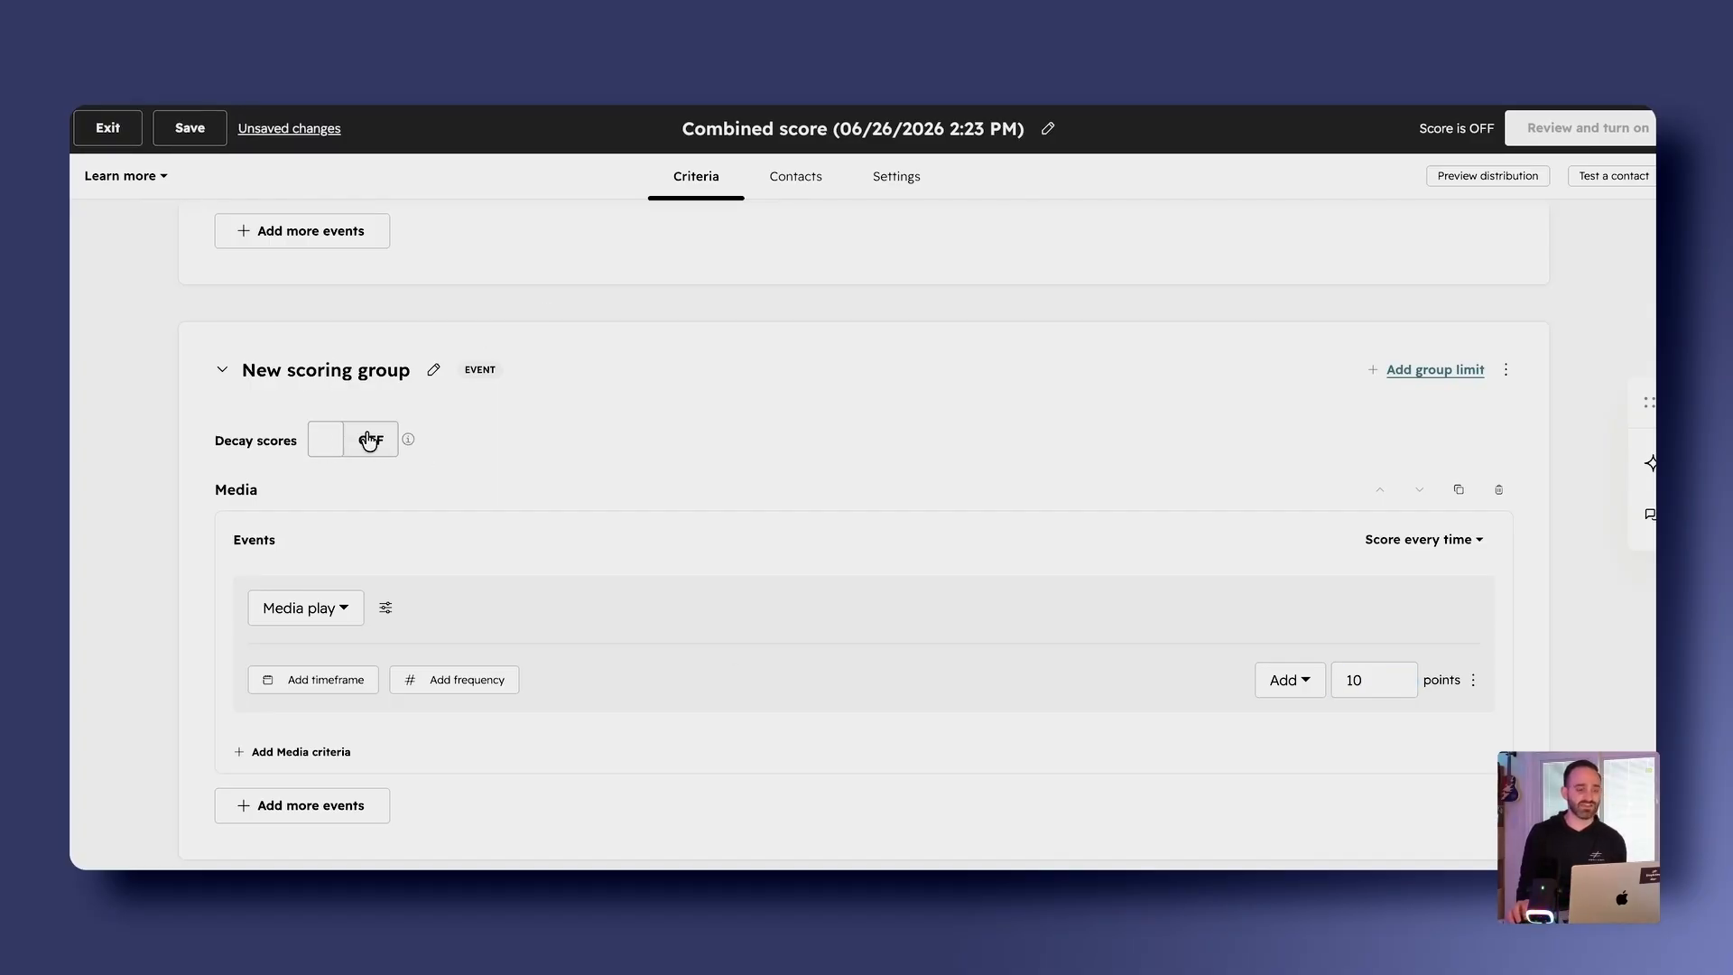
Turn on score decay for the Media event group and raise its Media play event to 30 points
scroll(489, 506, "up", 10)
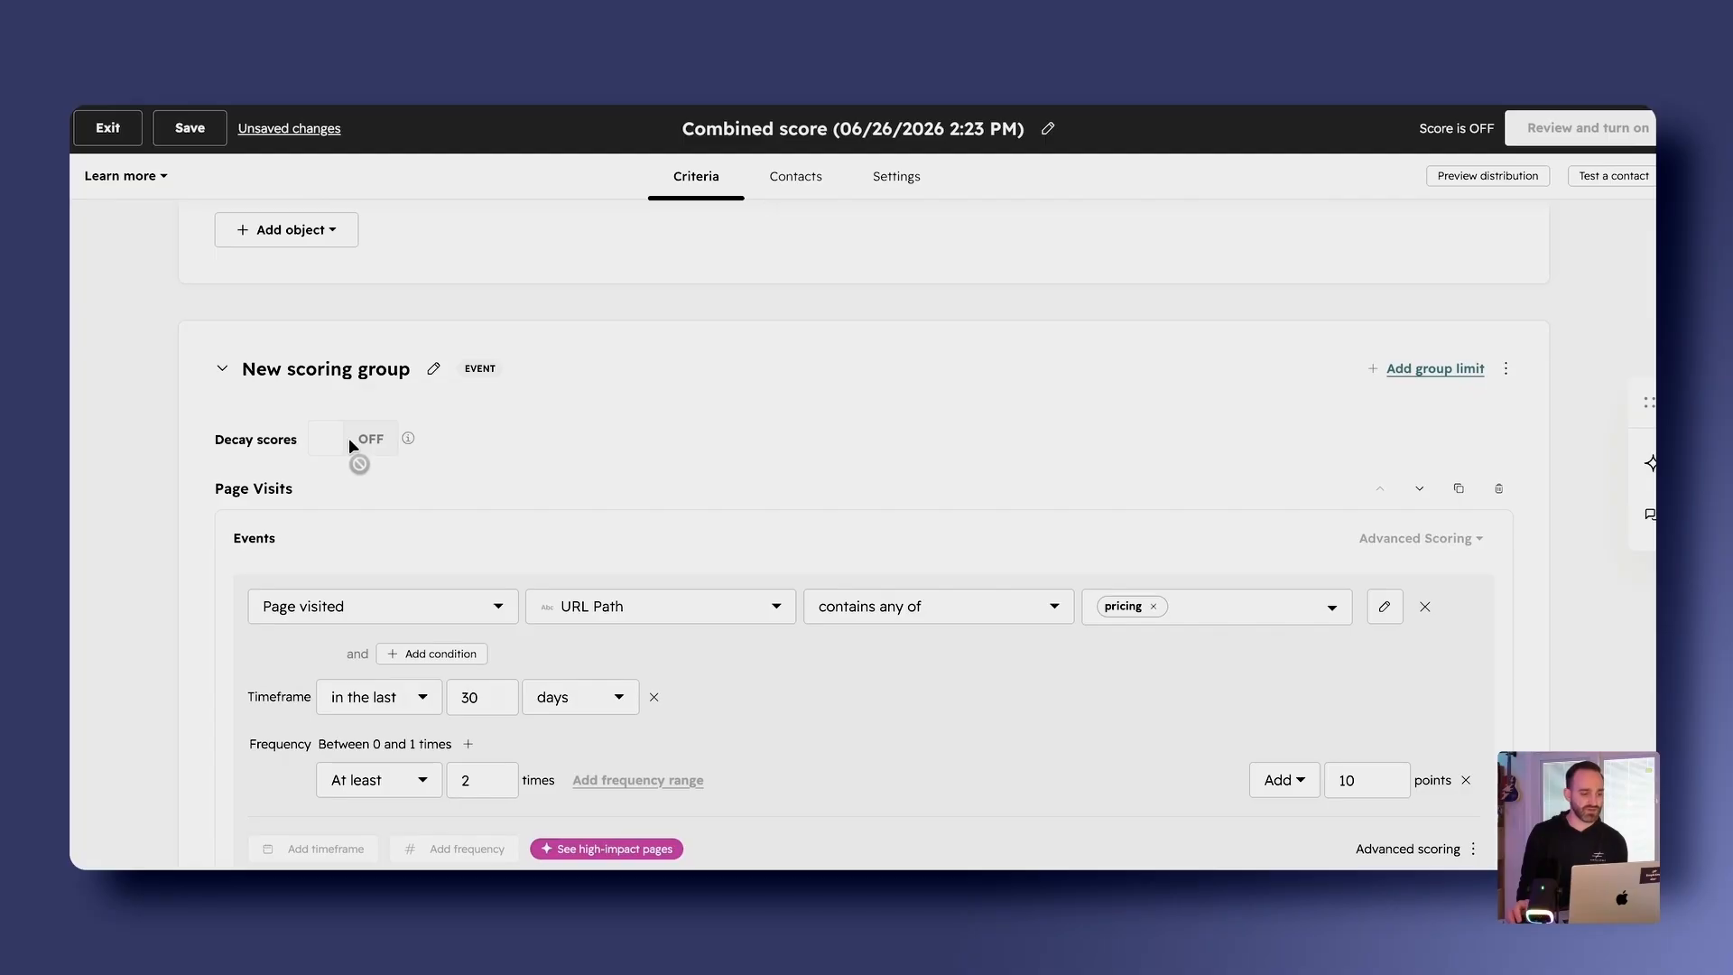
scroll(413, 659, "down", 3)
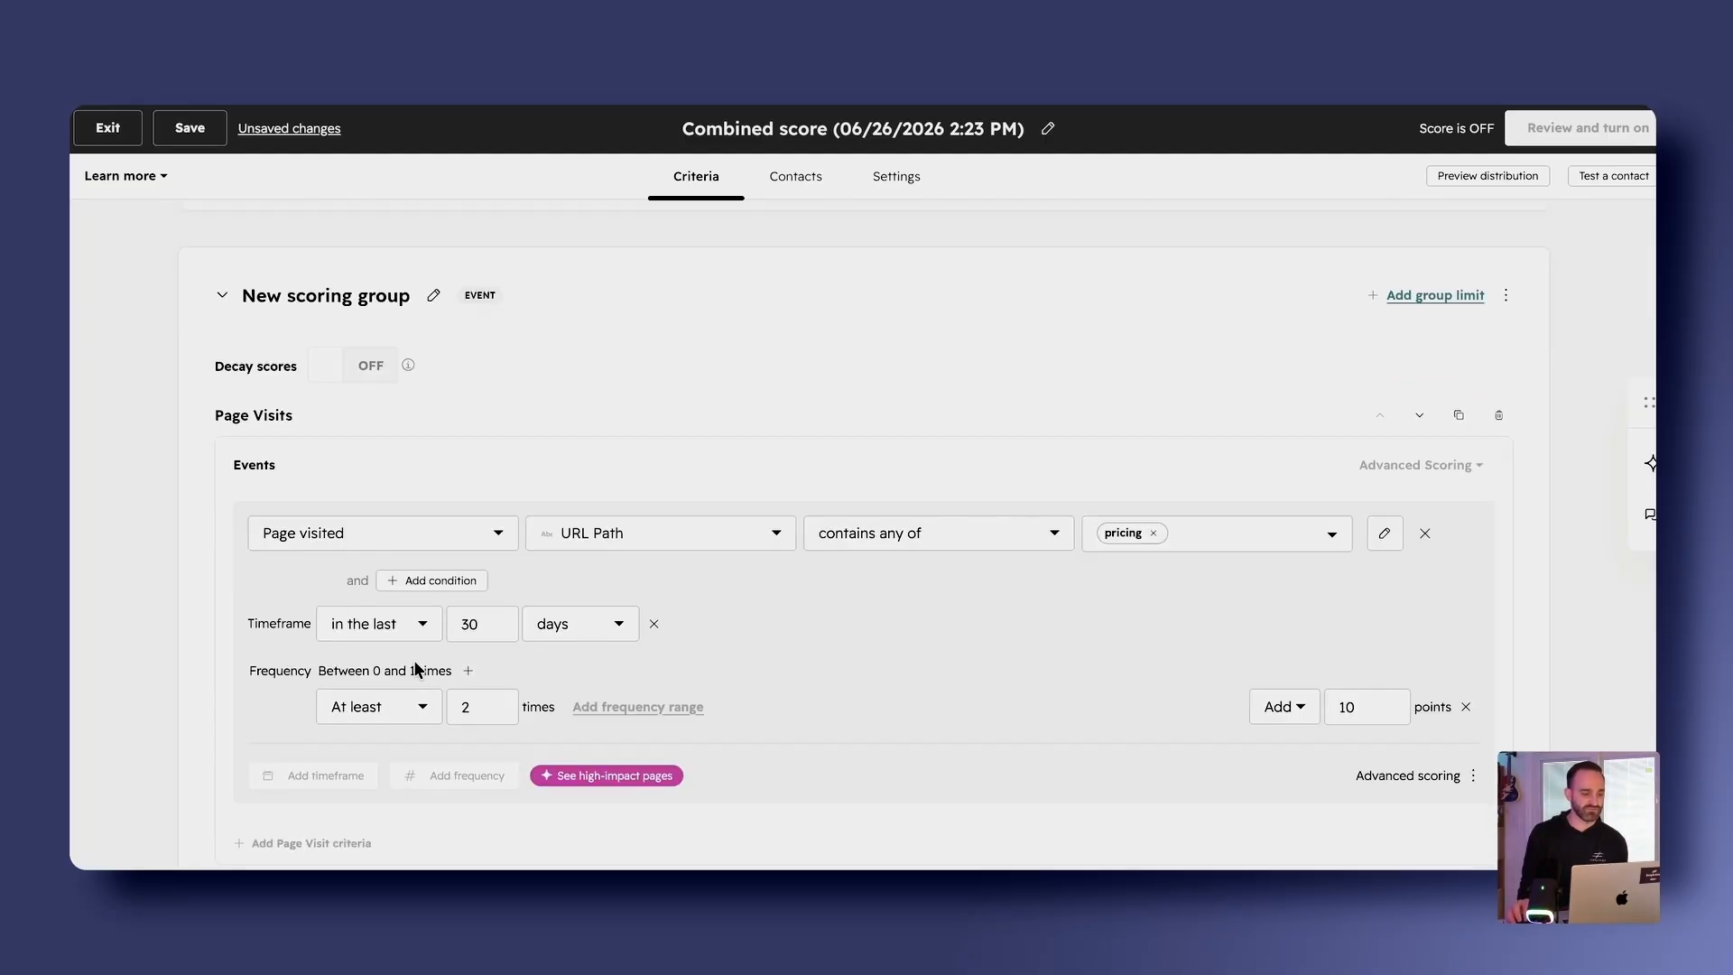
scroll(632, 587, "down", 15)
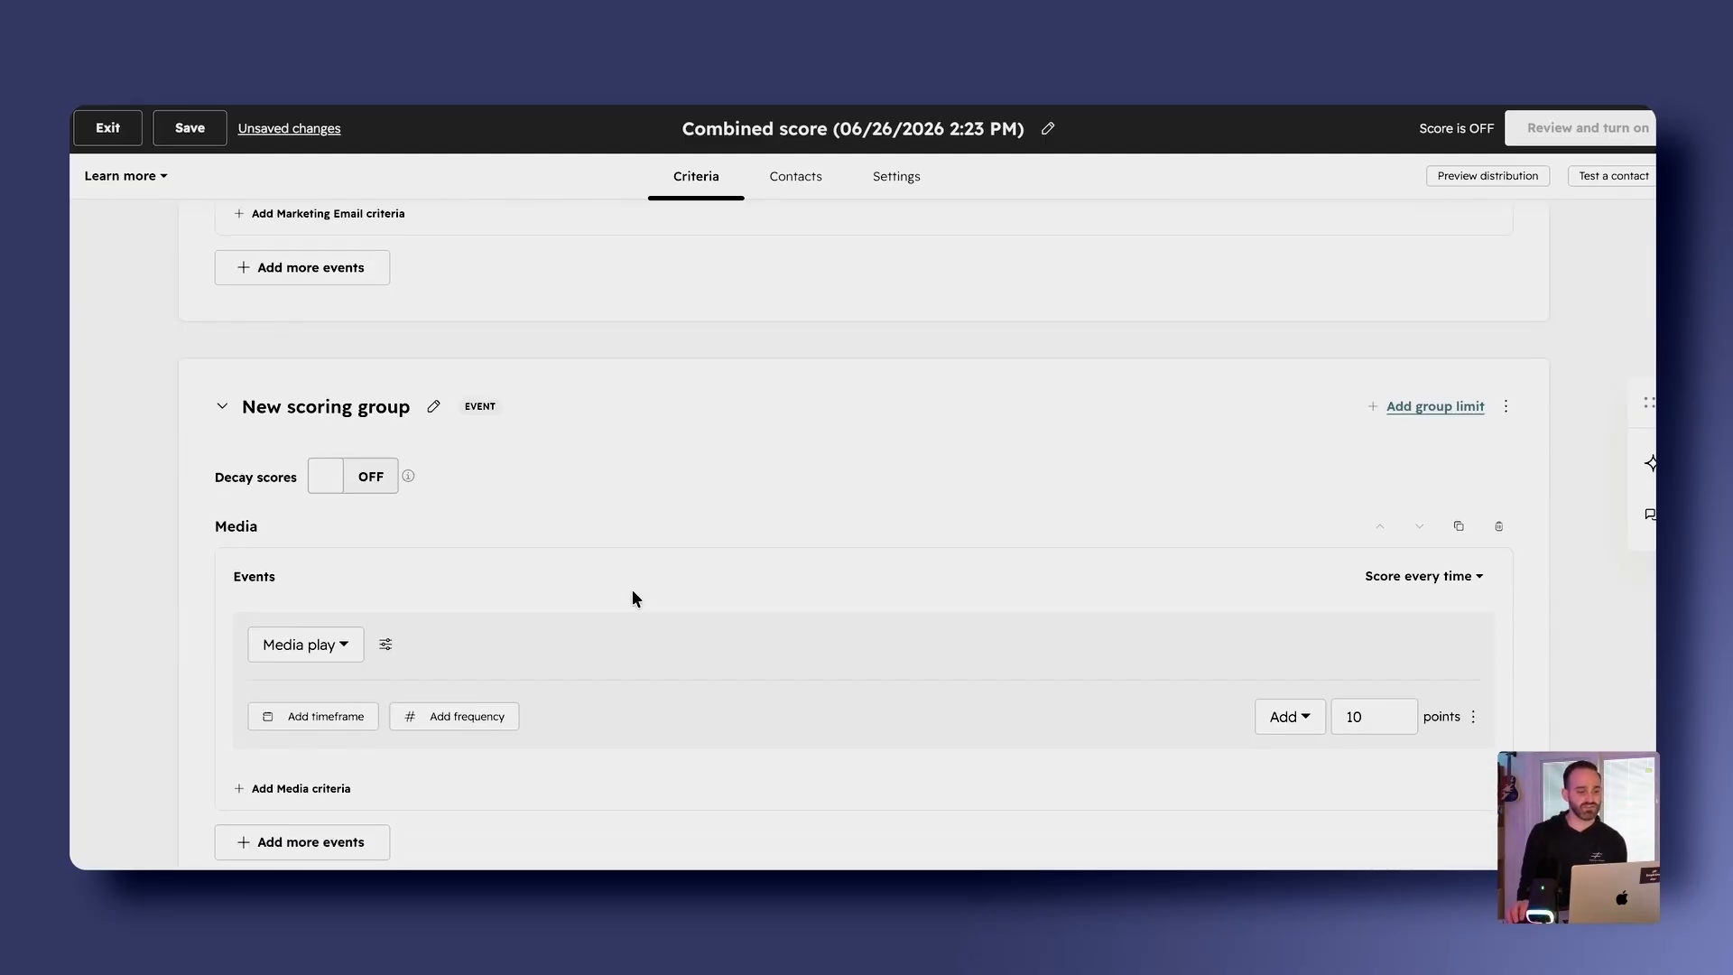
left_click(377, 361)
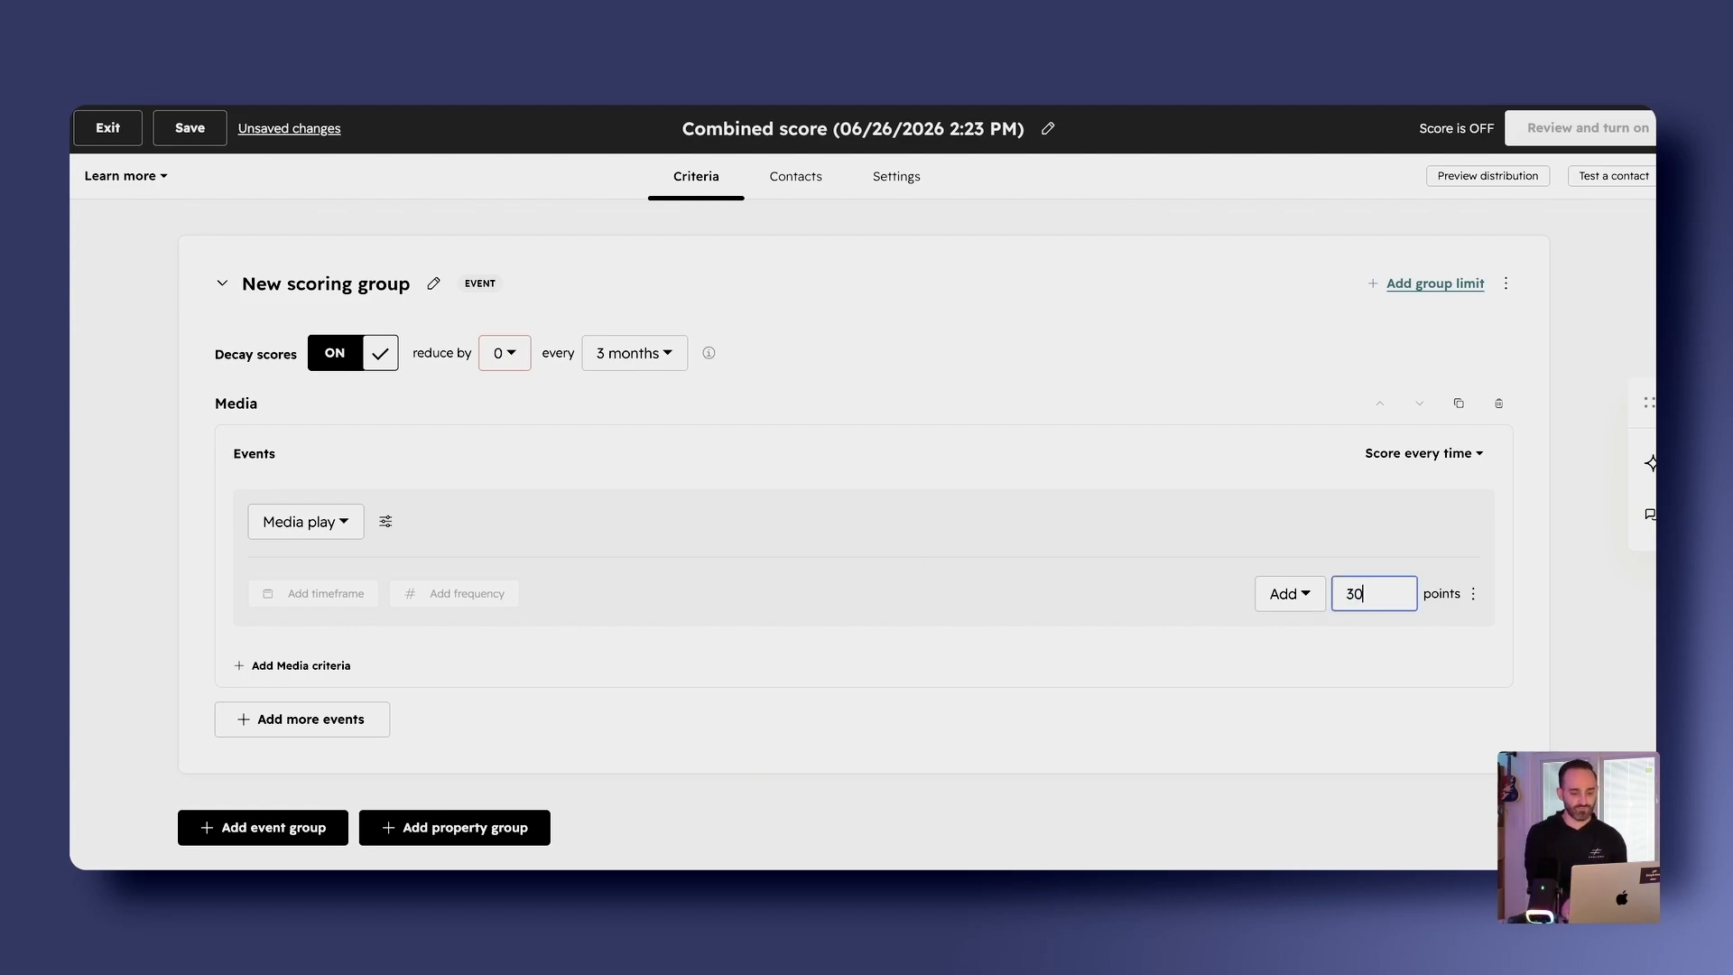
Choose the percentage by which the Media group's decaying scores are reduced every 3 months
left_click(488, 347)
scroll(537, 429, "down", 2)
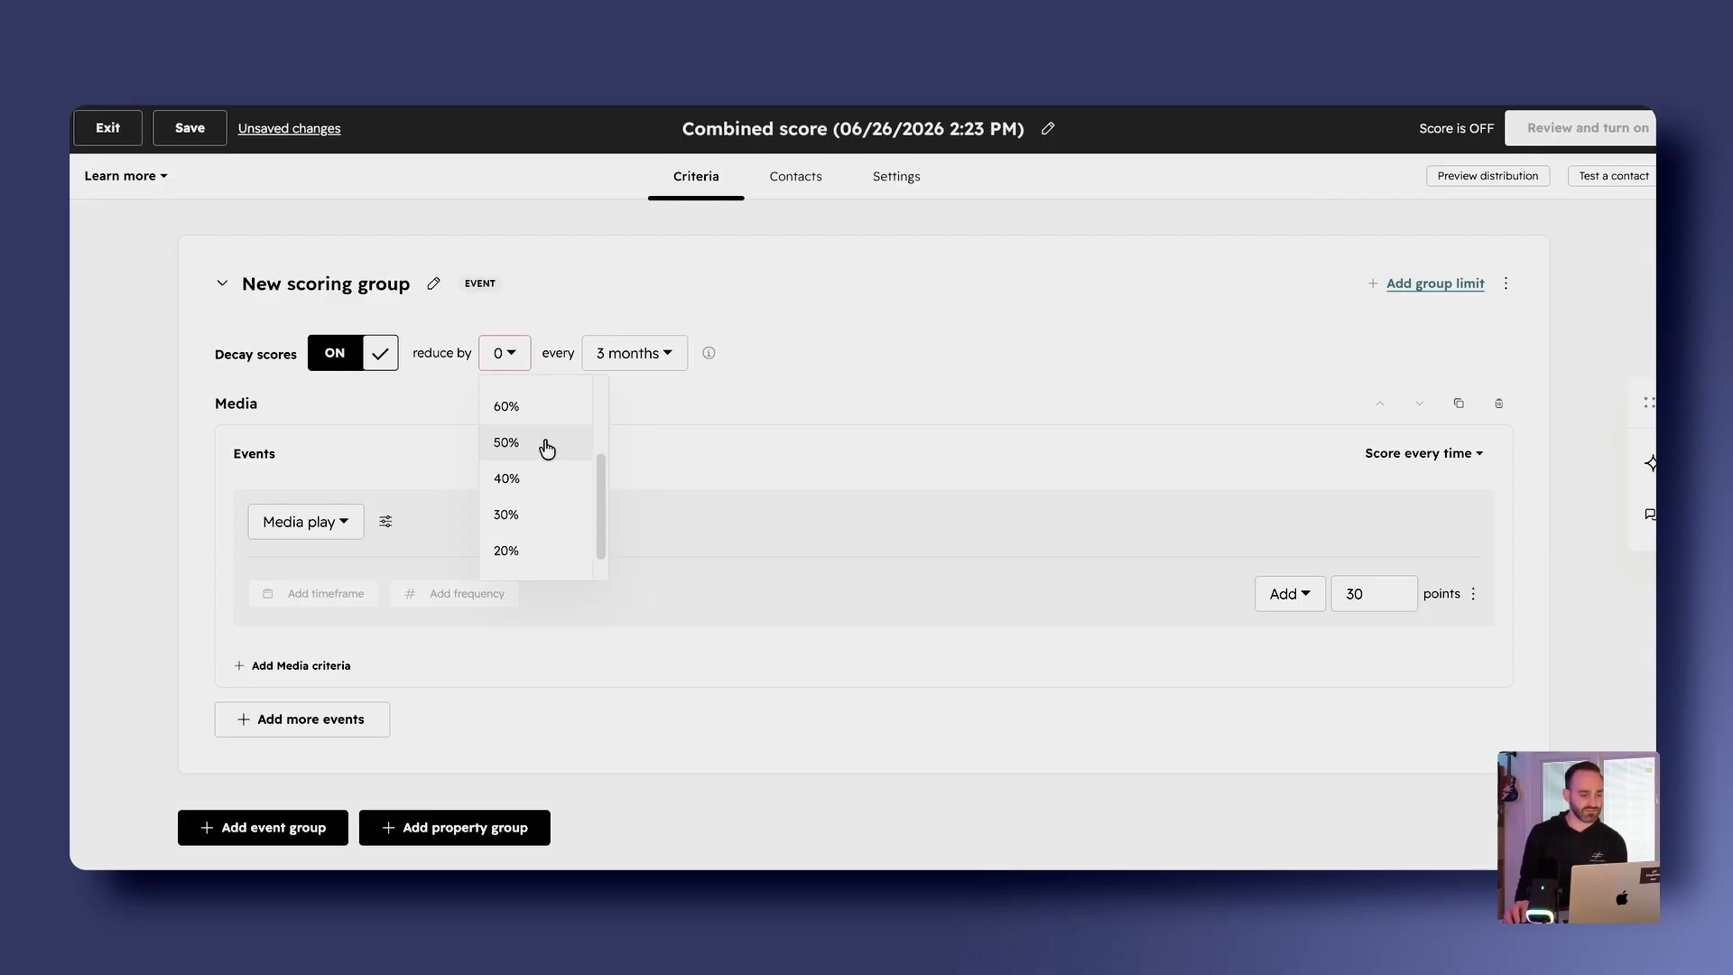
scroll(533, 445, "down", 1)
left_click(521, 441)
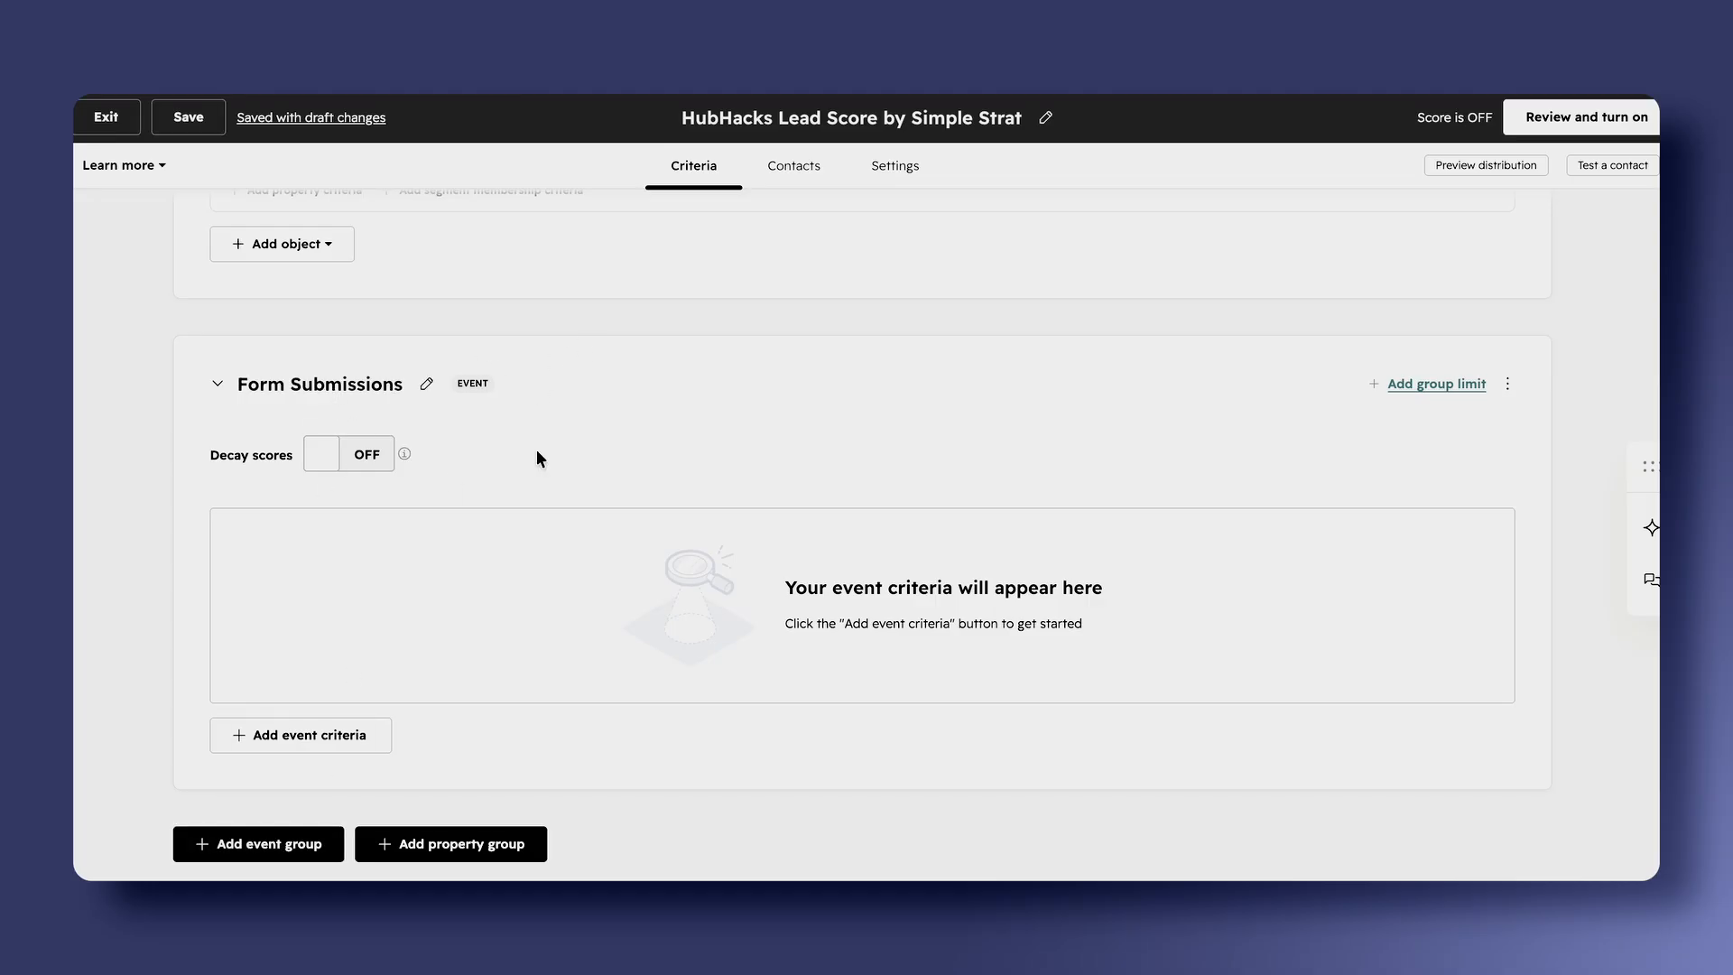
Add a Form criterion to the Form Submissions group and choose Form submissions - Main as its event
left_click(352, 750)
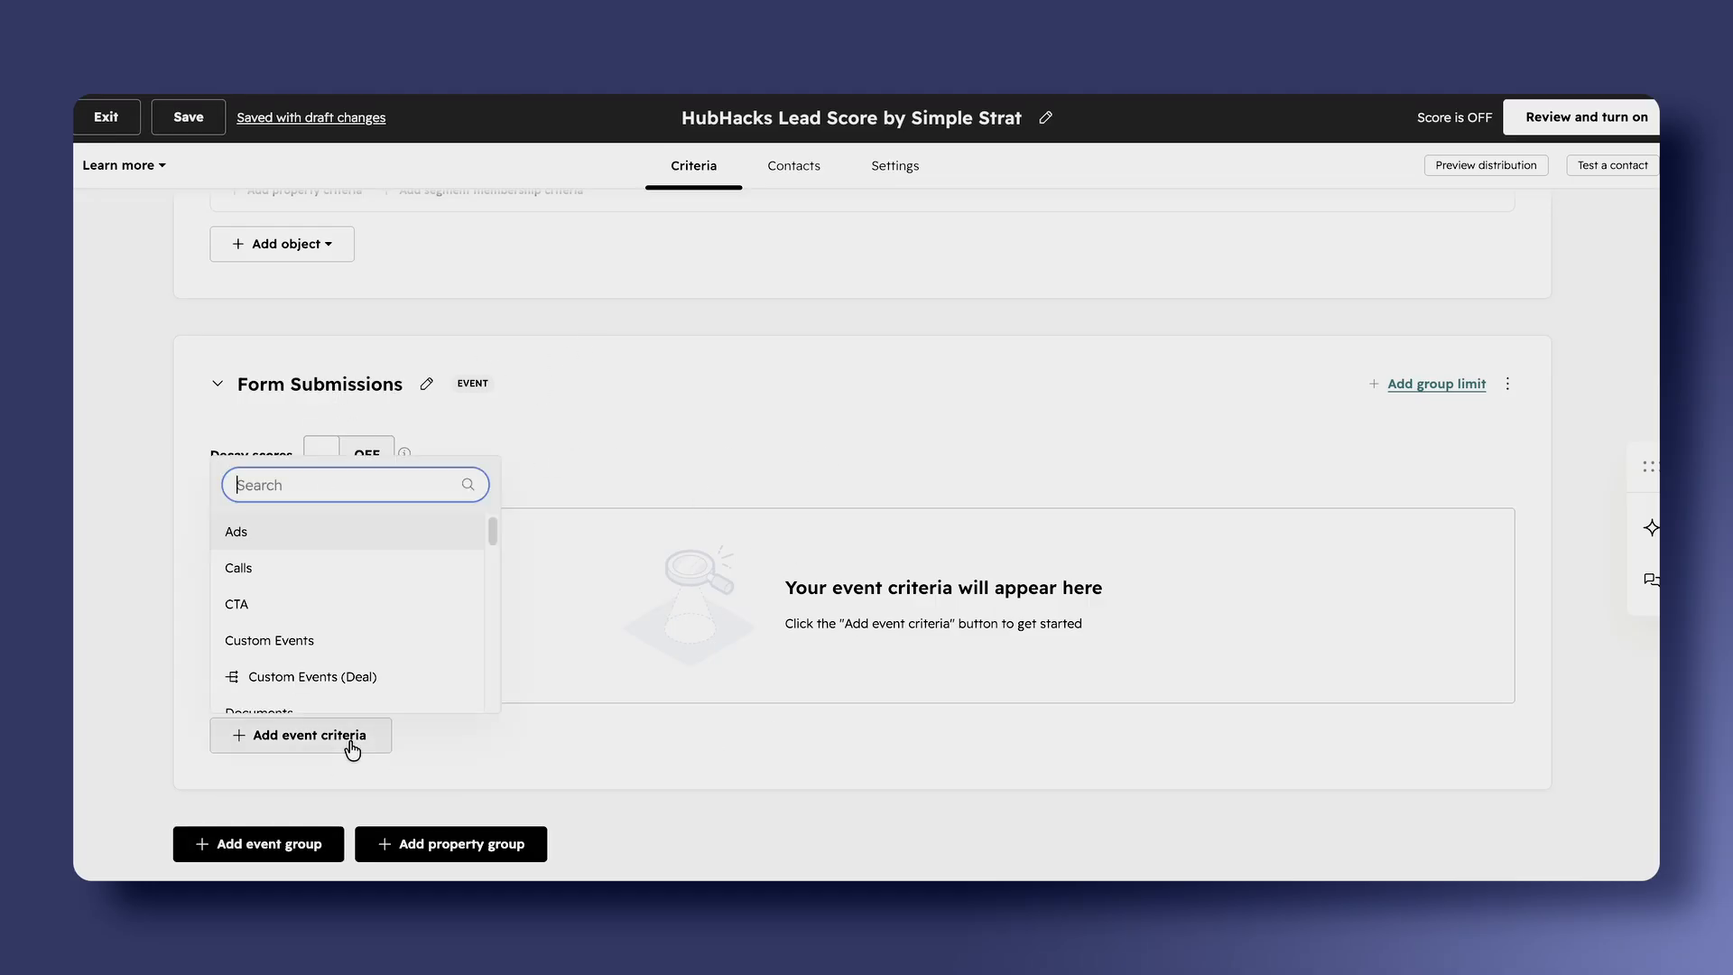
type("o")
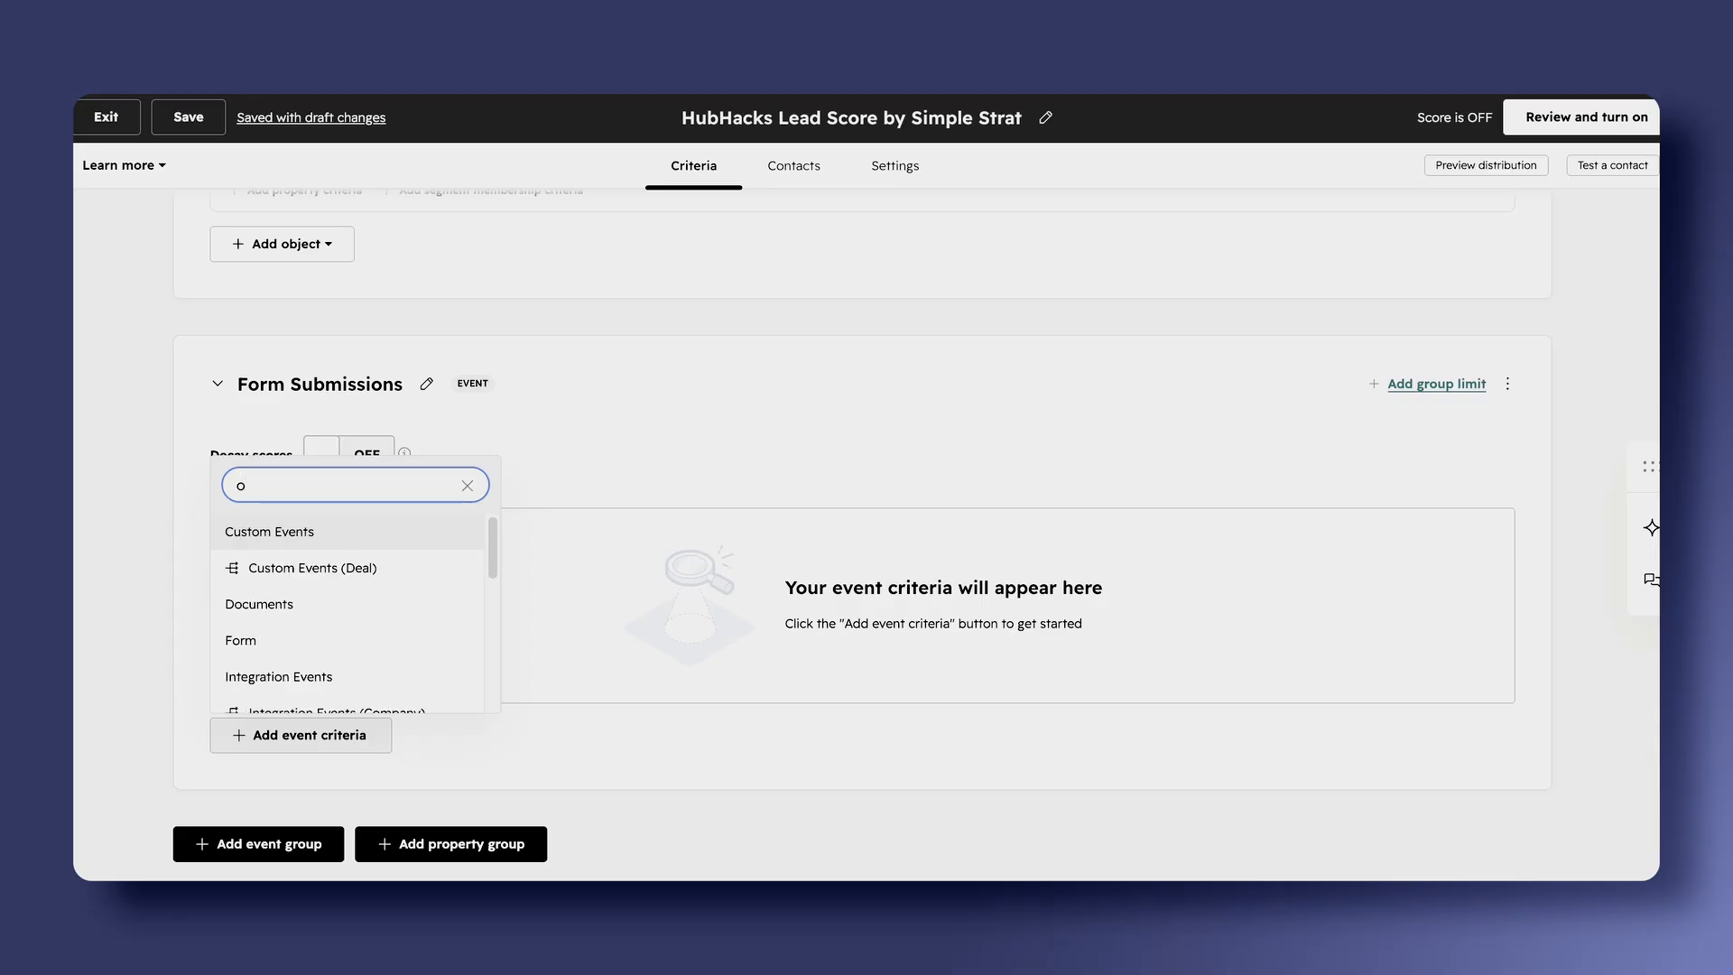
key("BackSpace")
type("form")
left_click(291, 831)
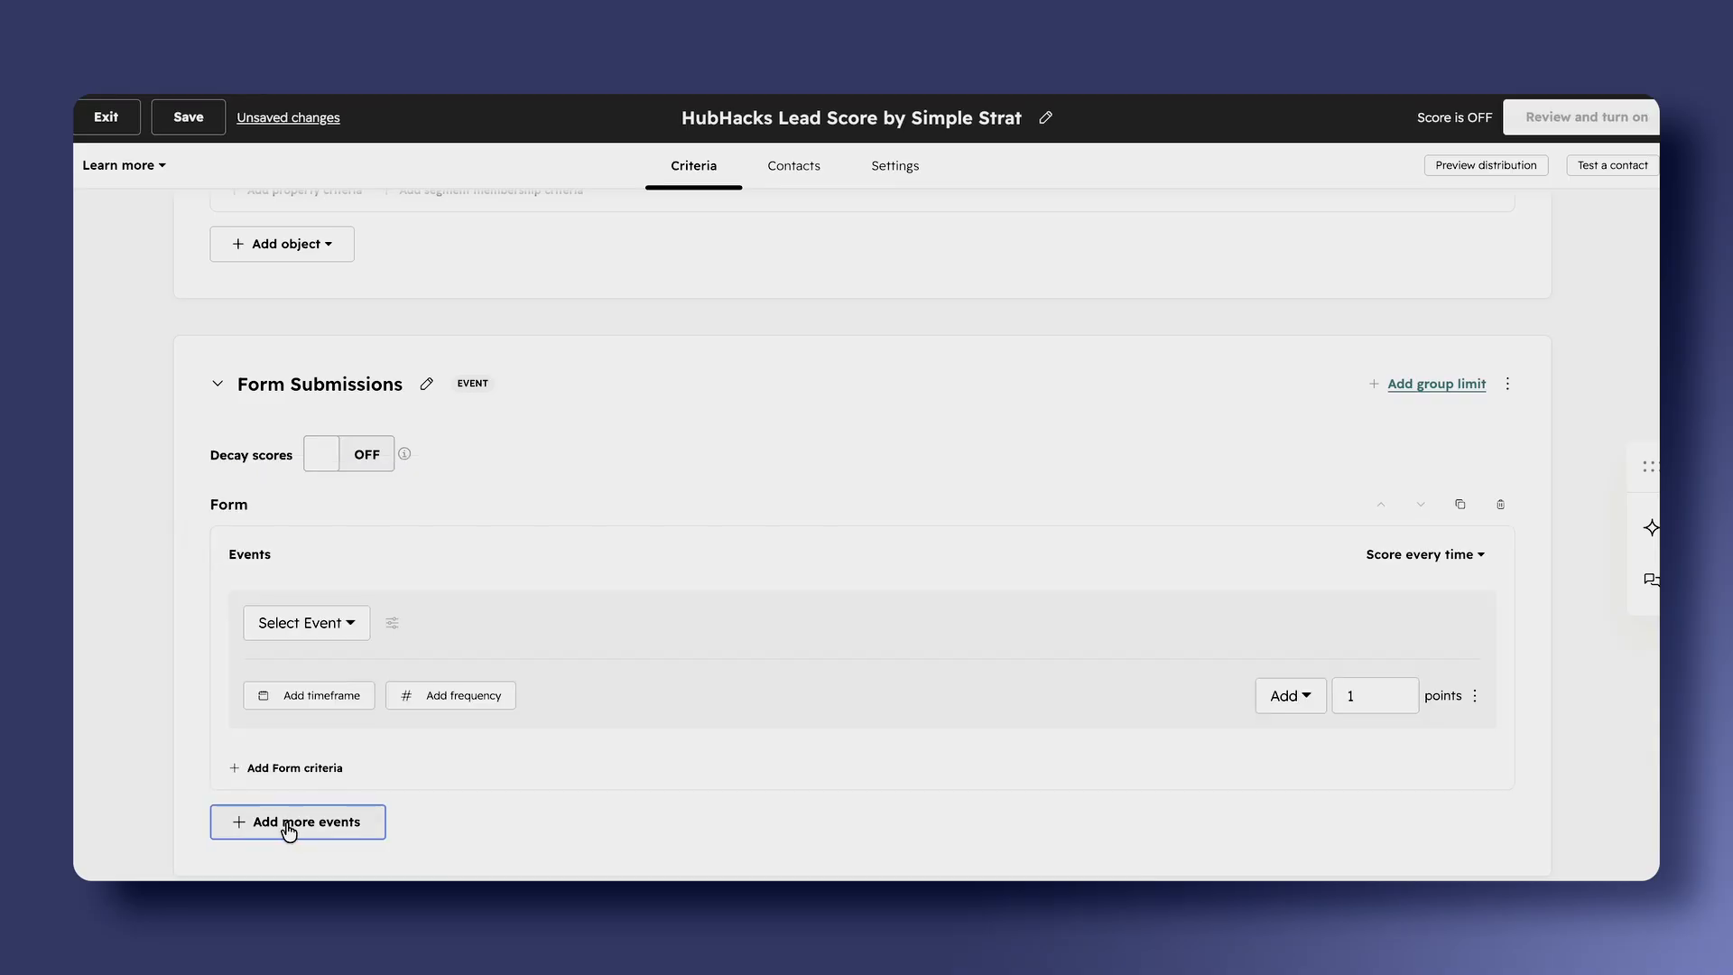
left_click(320, 625)
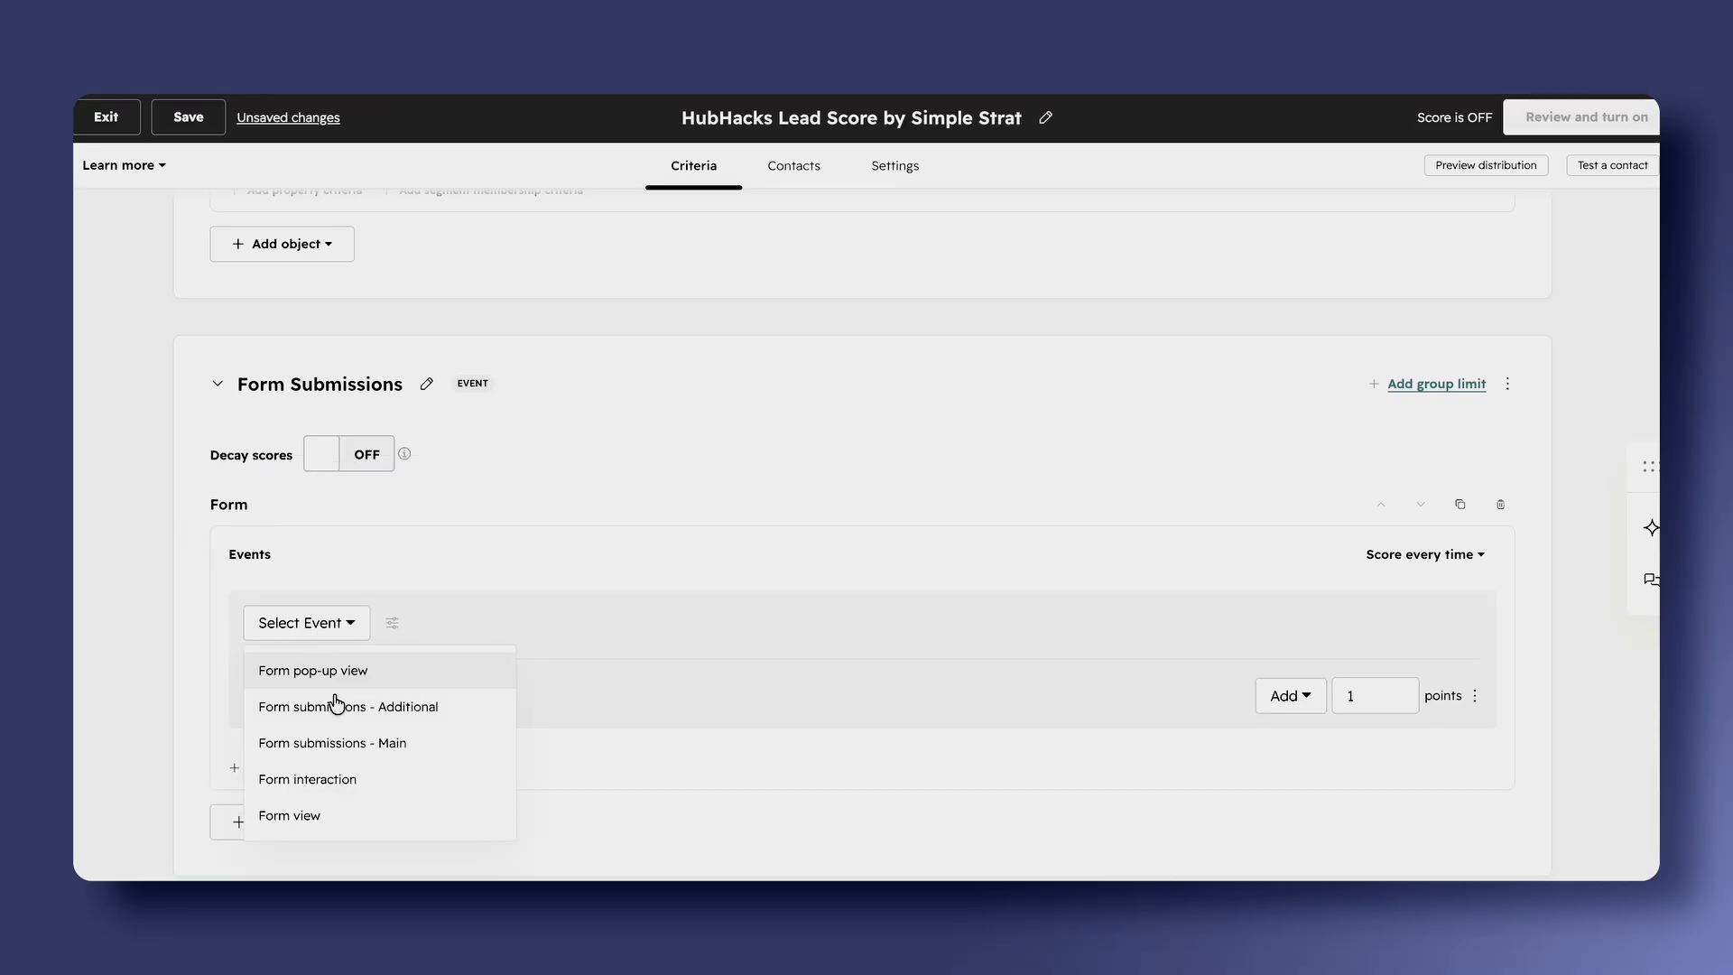
left_click(352, 750)
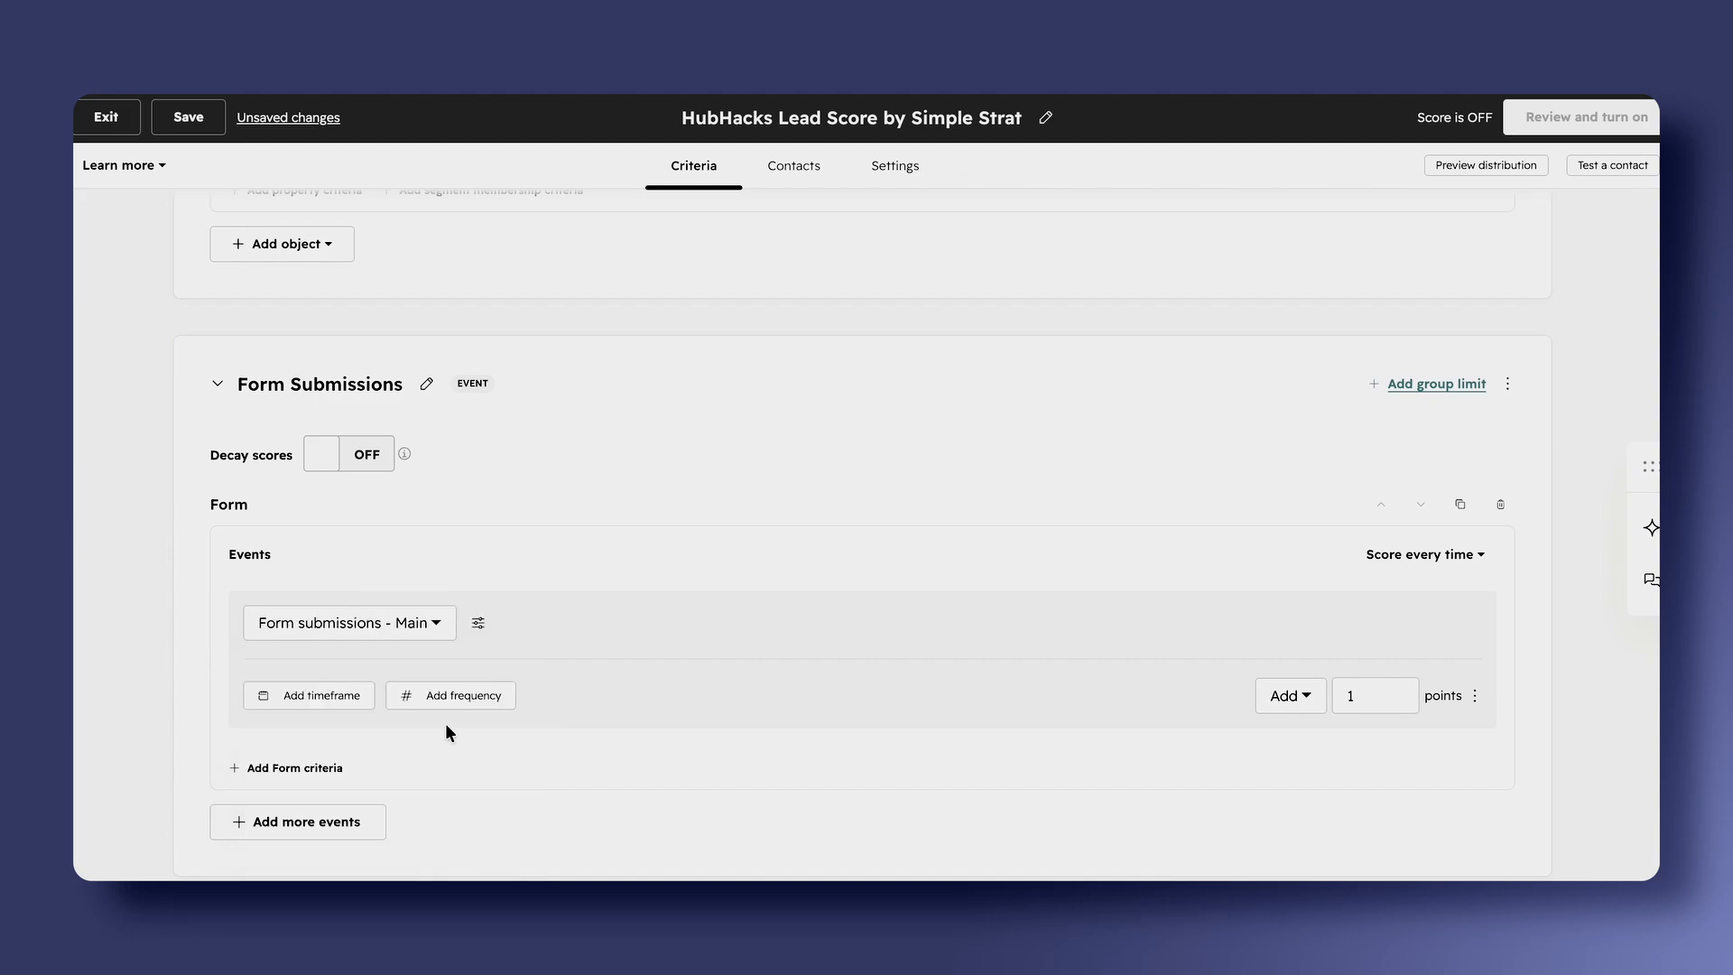
left_click(588, 634)
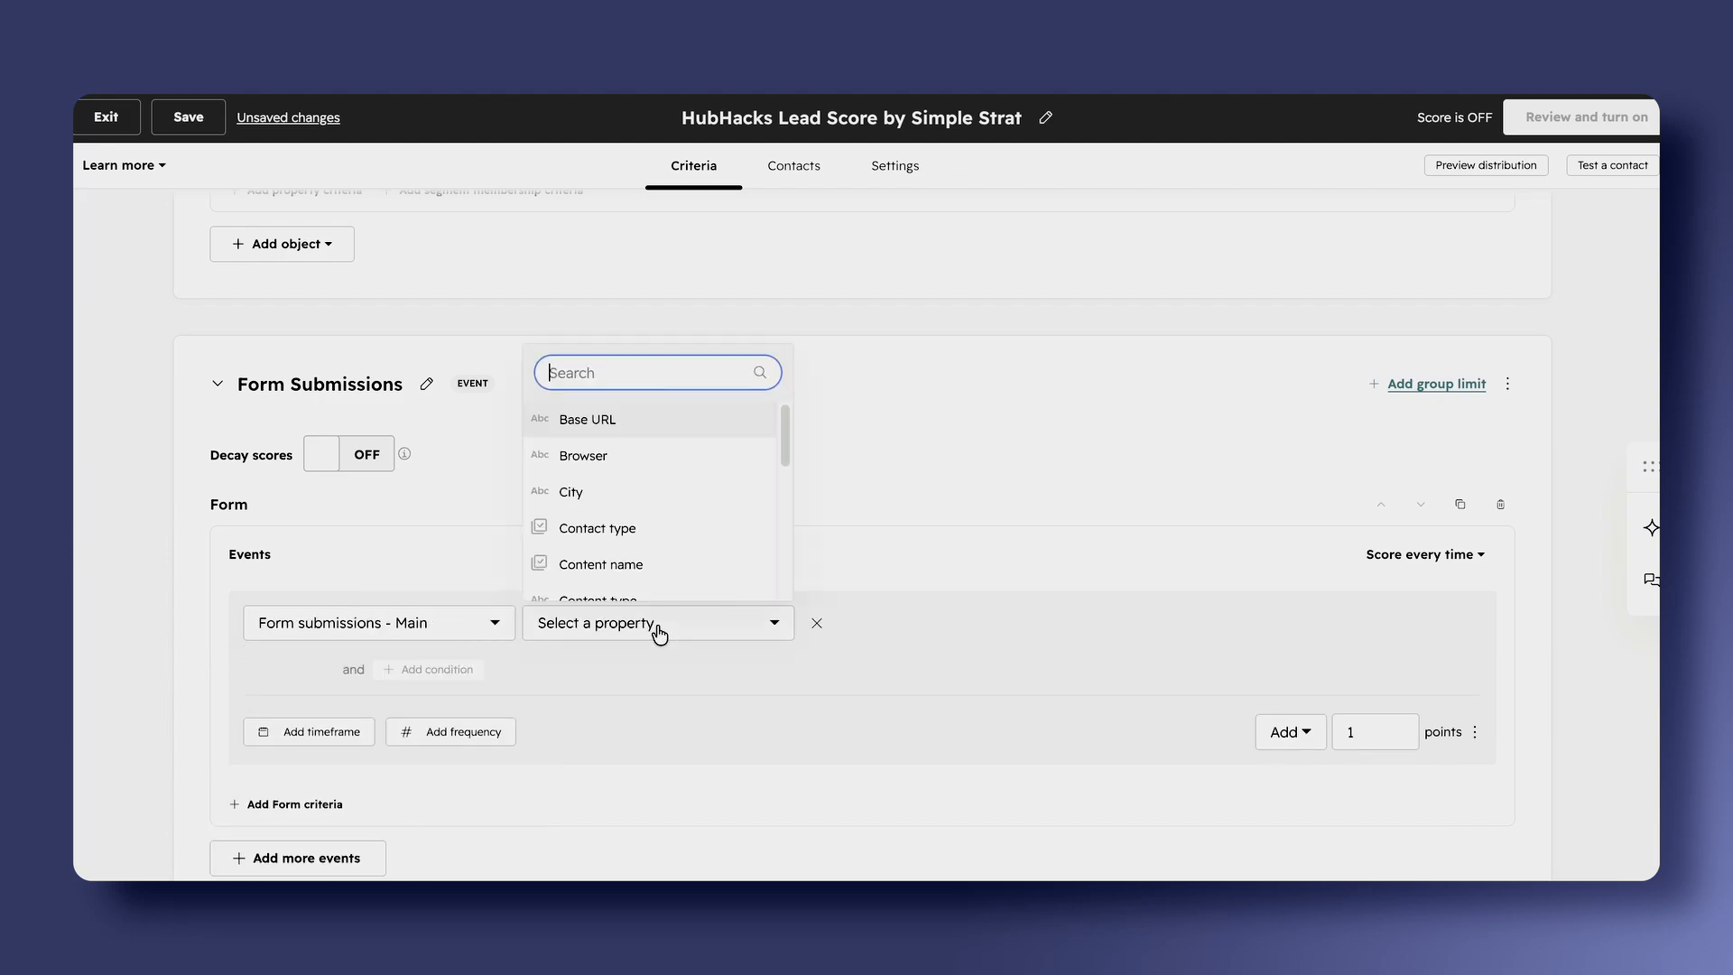
scroll(650, 580, "down", 1)
scroll(763, 435, "up", 1)
scroll(789, 432, "down", 1)
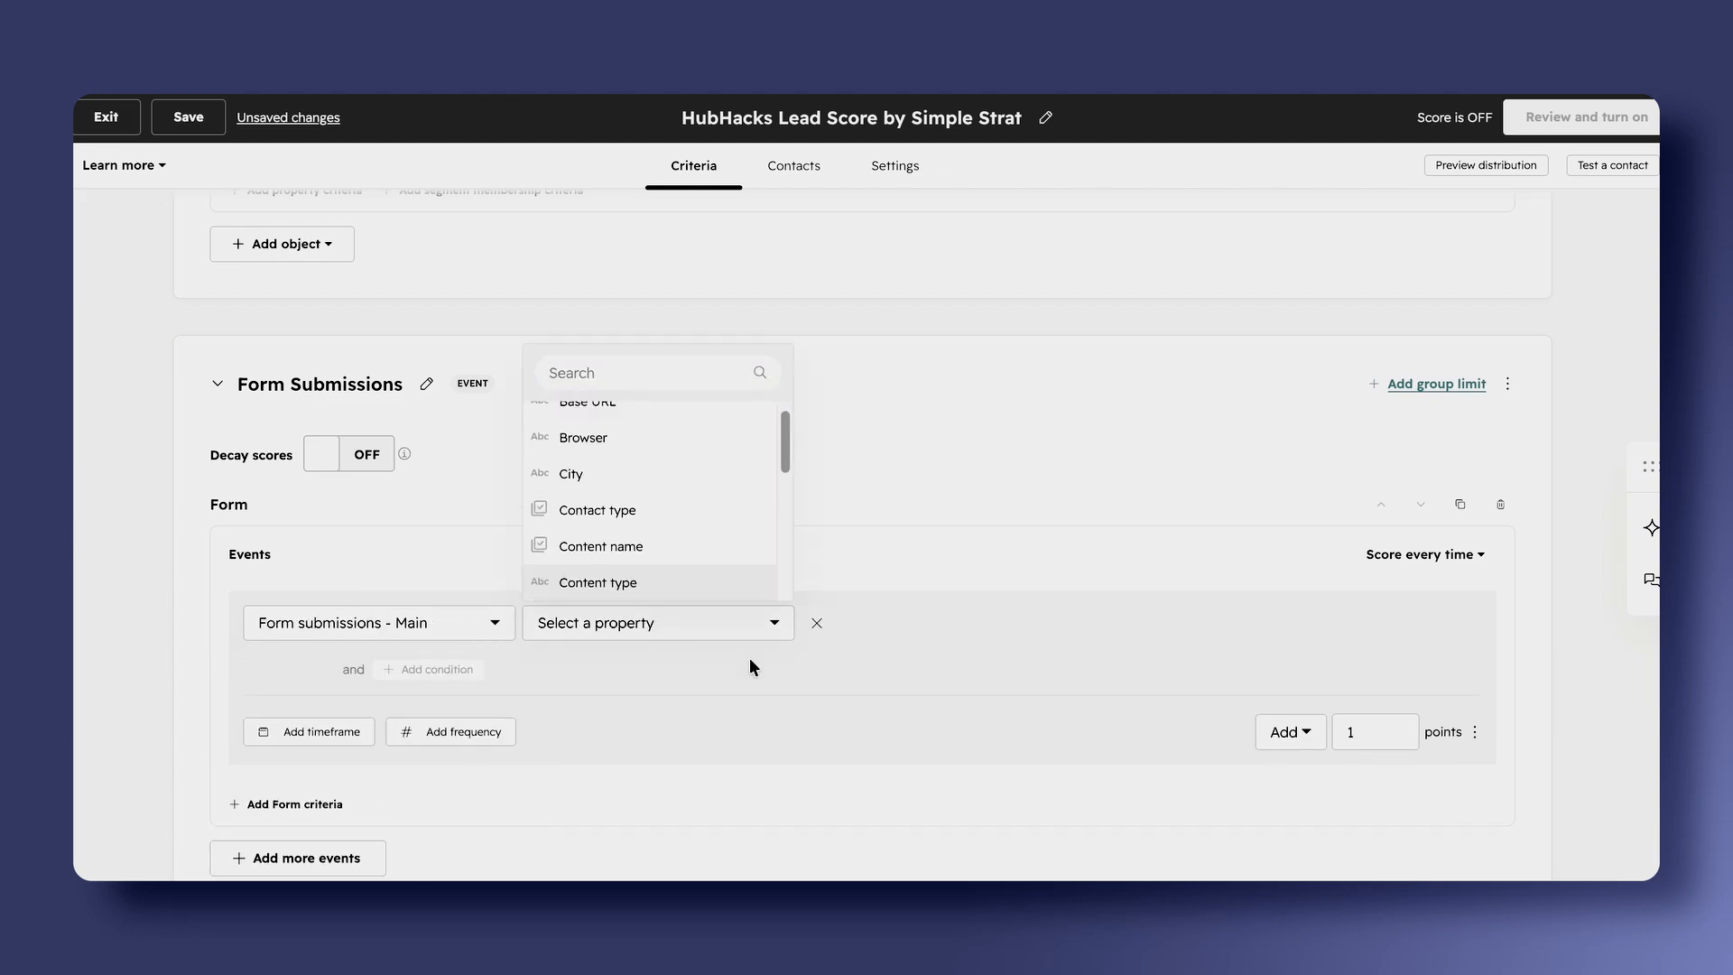
left_click(816, 623)
Add a filter to the Form submissions - Main event on Form name with the operator is any of
left_click(480, 634)
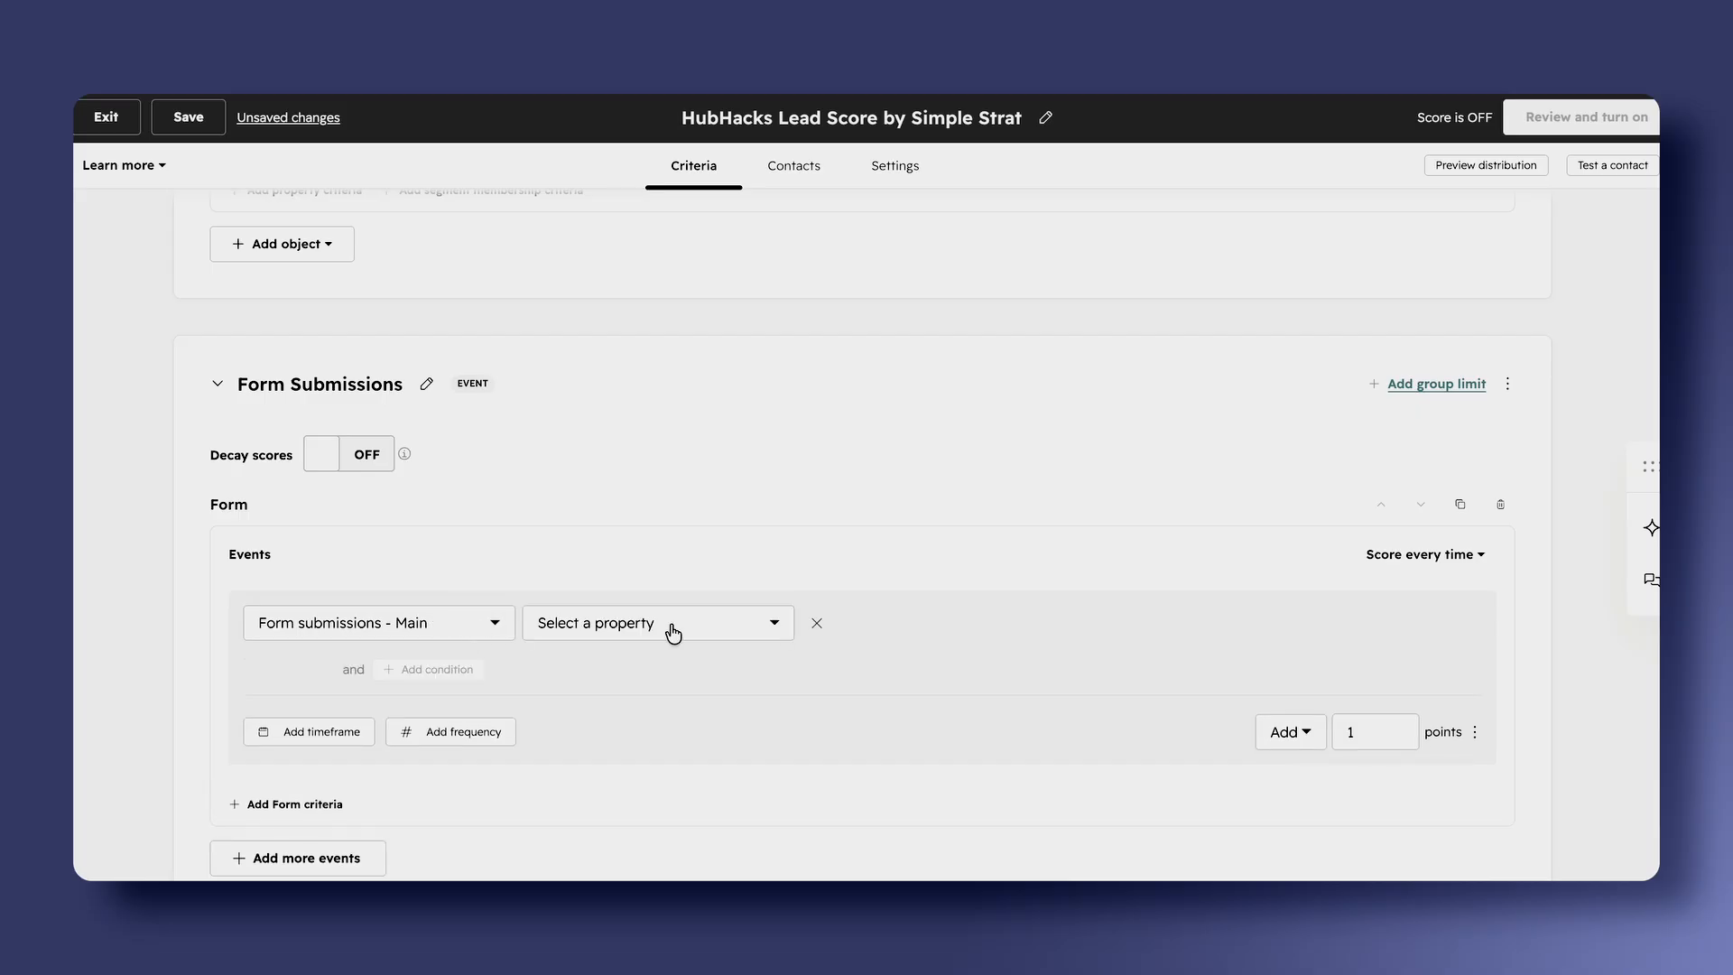
left_click(673, 630)
scroll(678, 537, "down", 3)
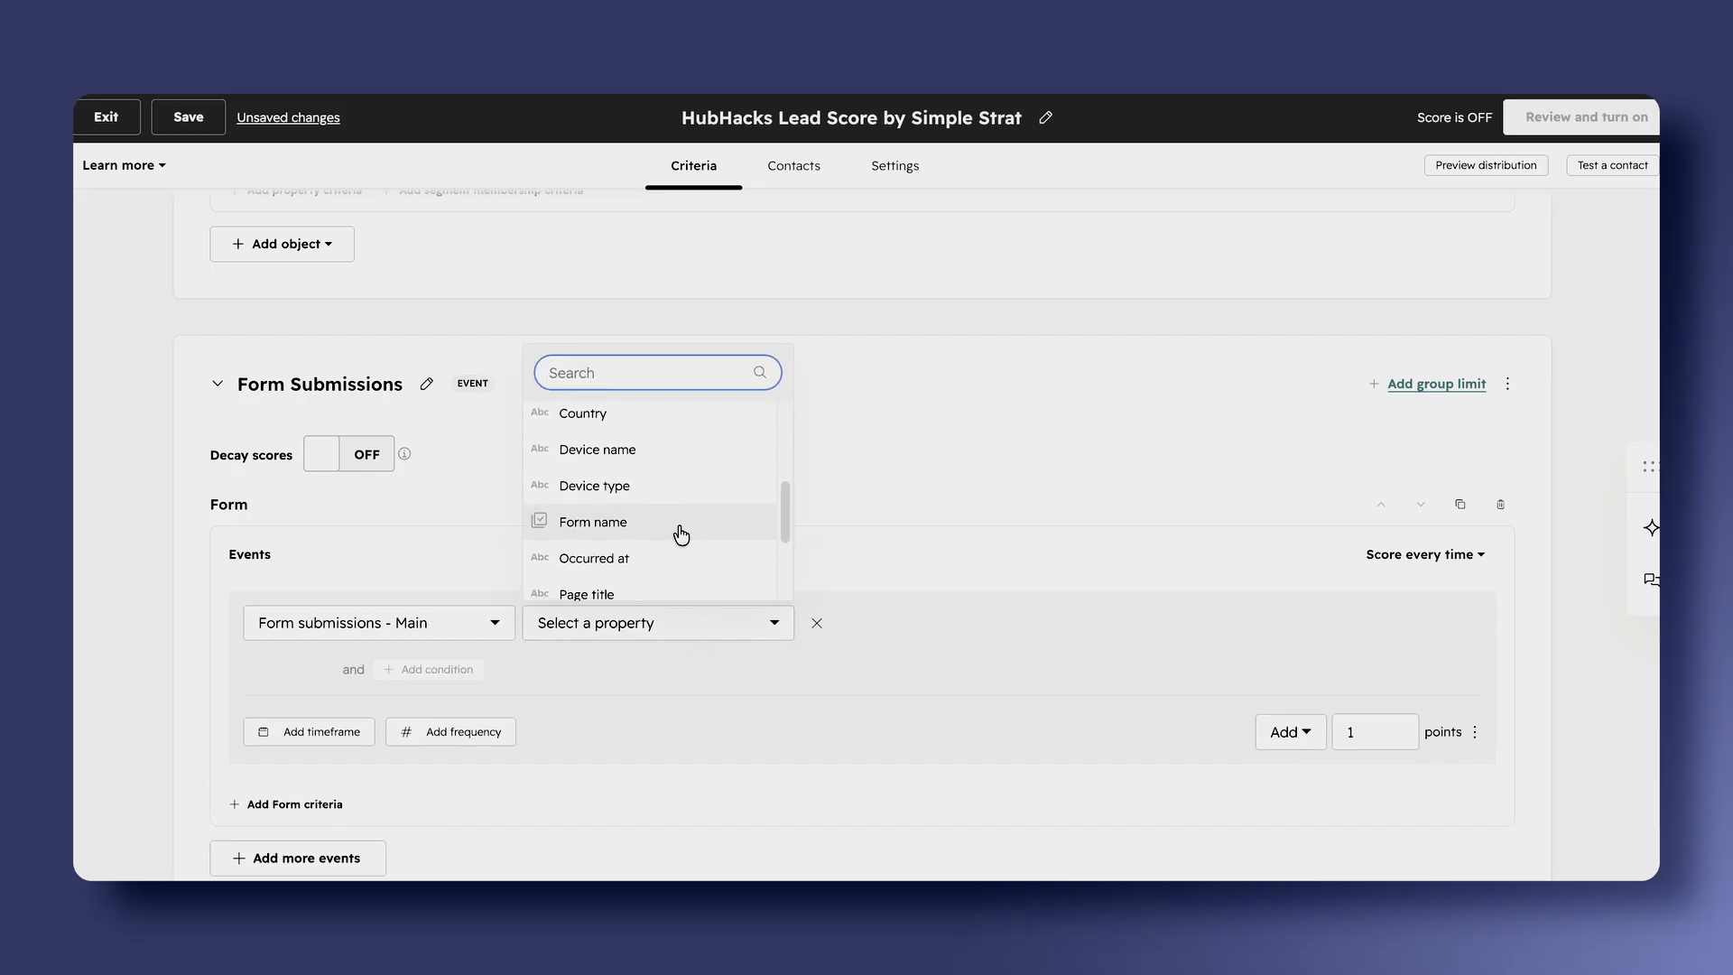
type("form")
left_click(648, 722)
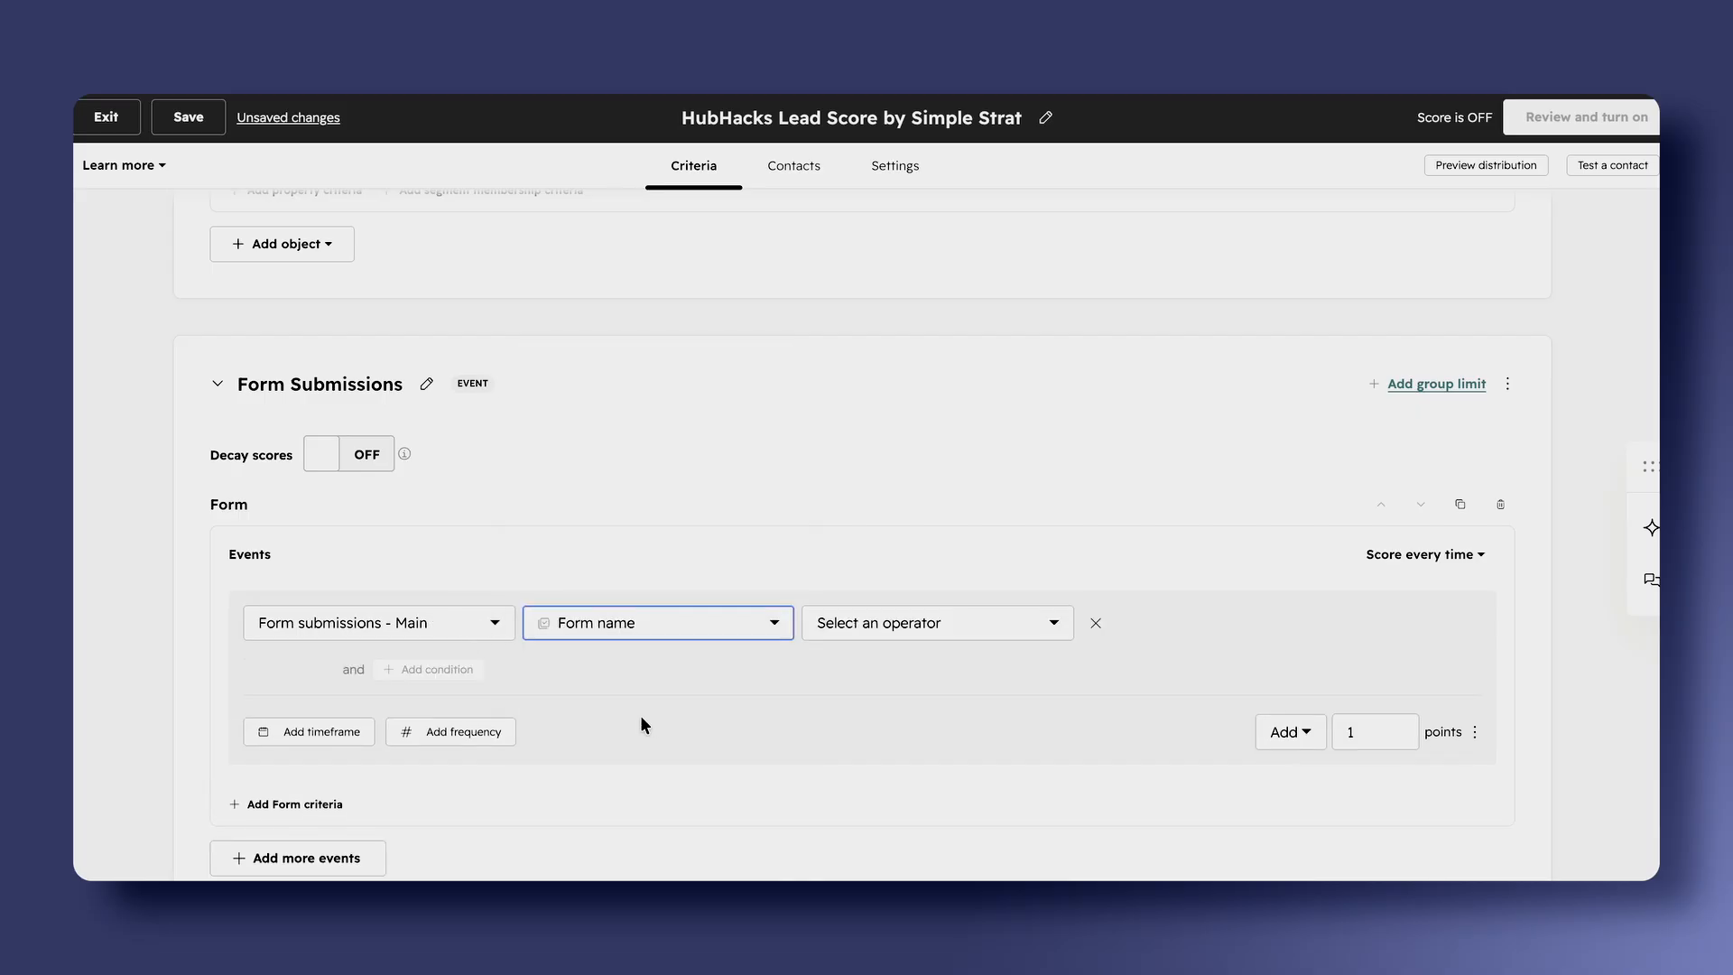
left_click(908, 627)
left_click(905, 668)
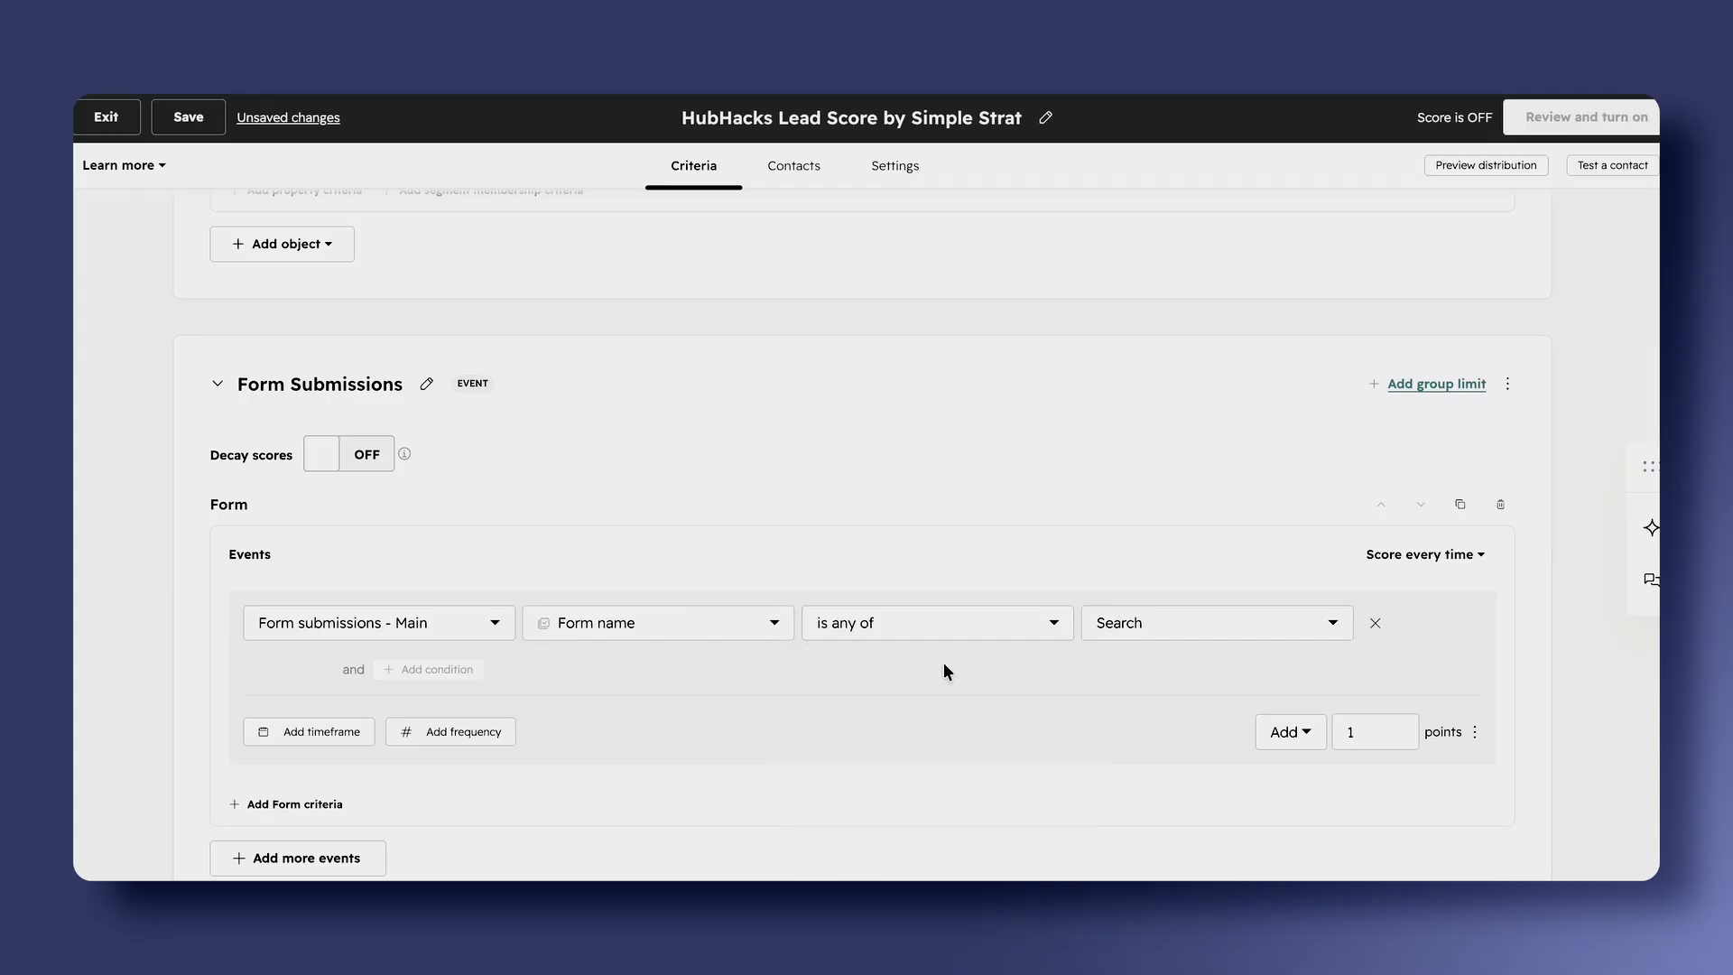
Choose Ebook Download Form as the form name to match and make the event add 10 points
left_click(1236, 641)
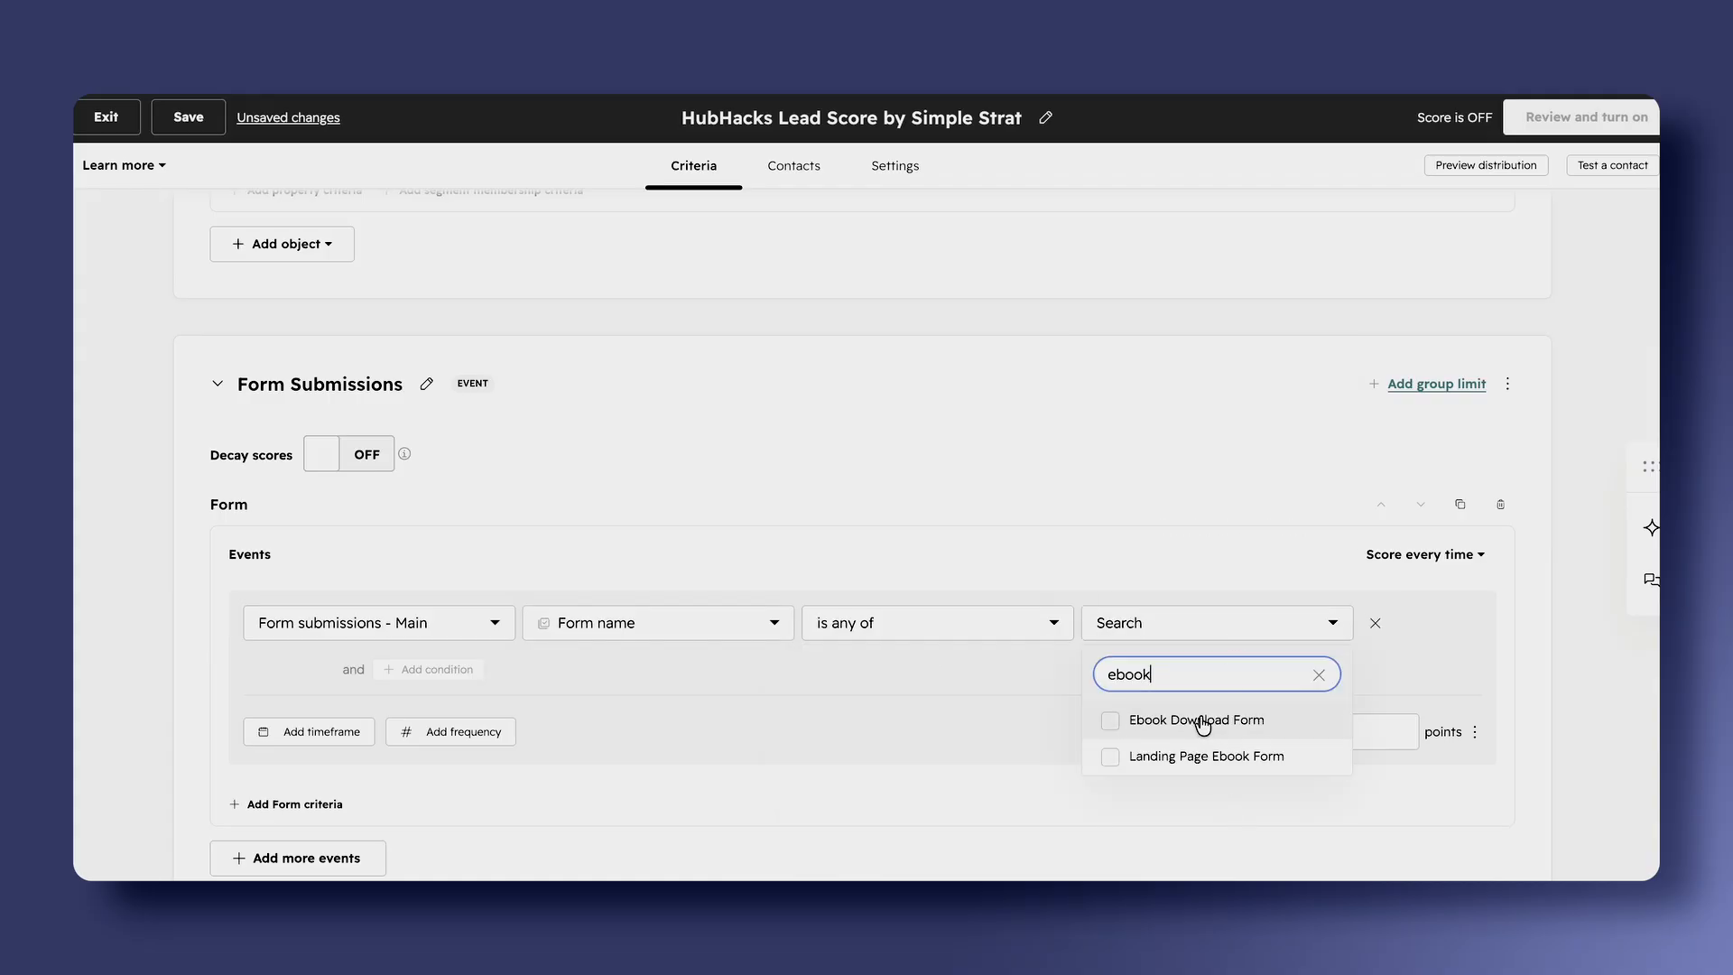
left_click(1203, 722)
left_click(918, 770)
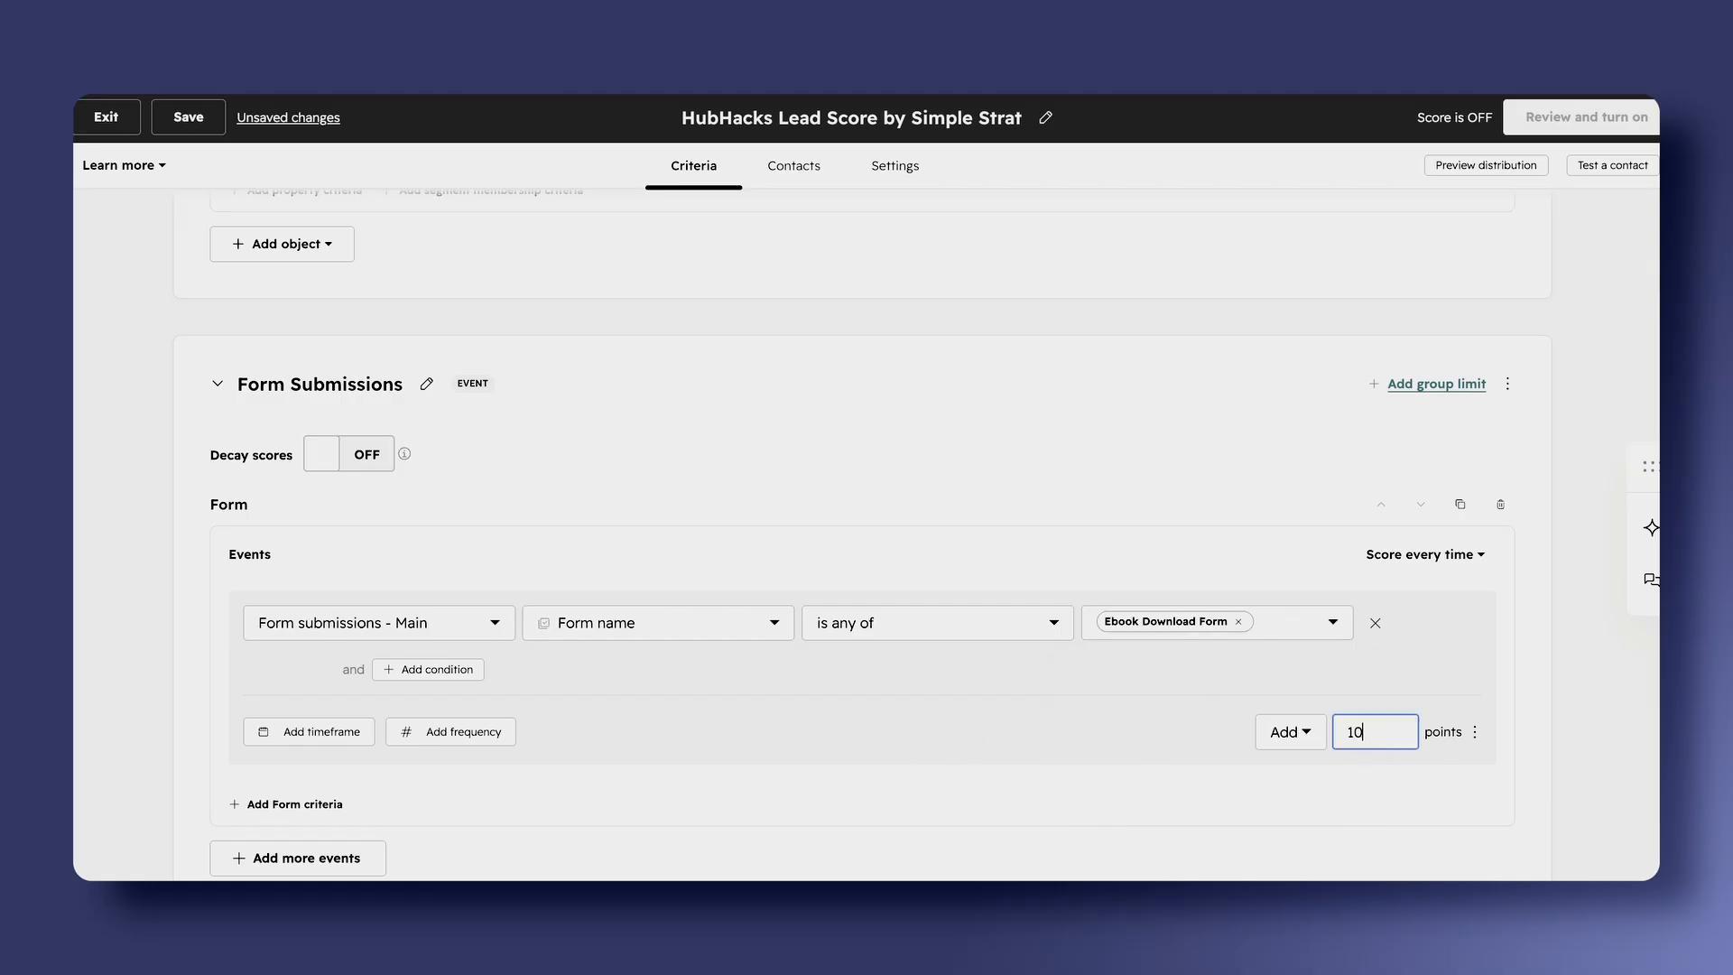
left_click(1082, 722)
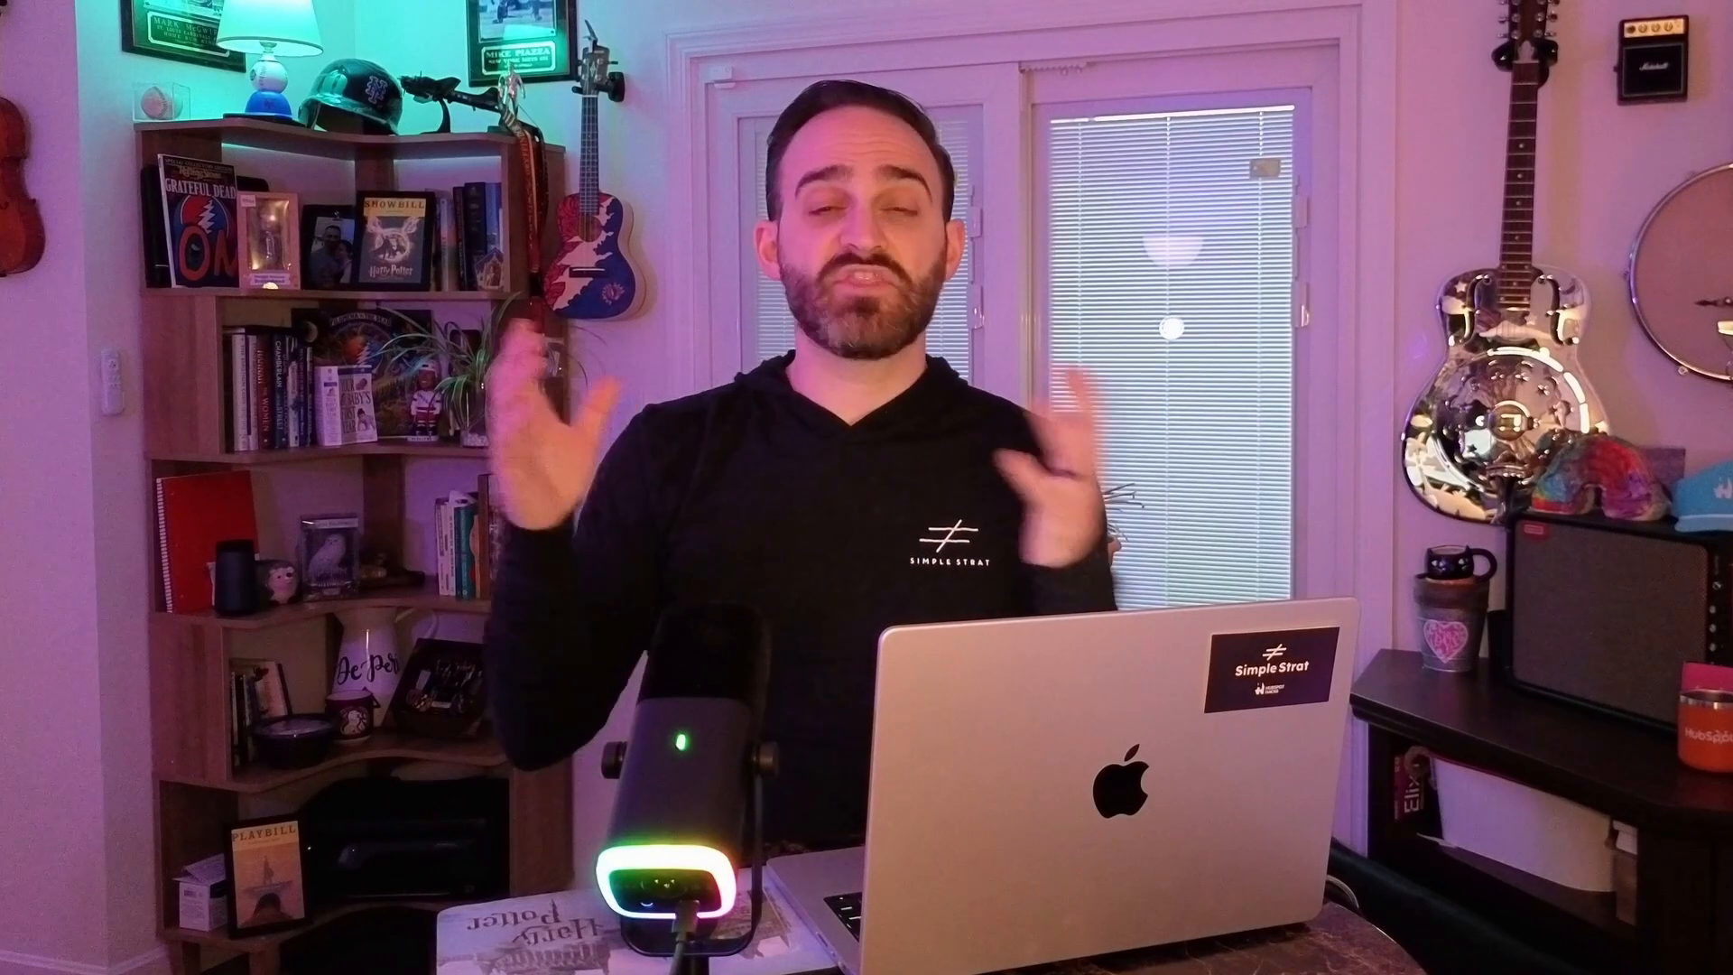